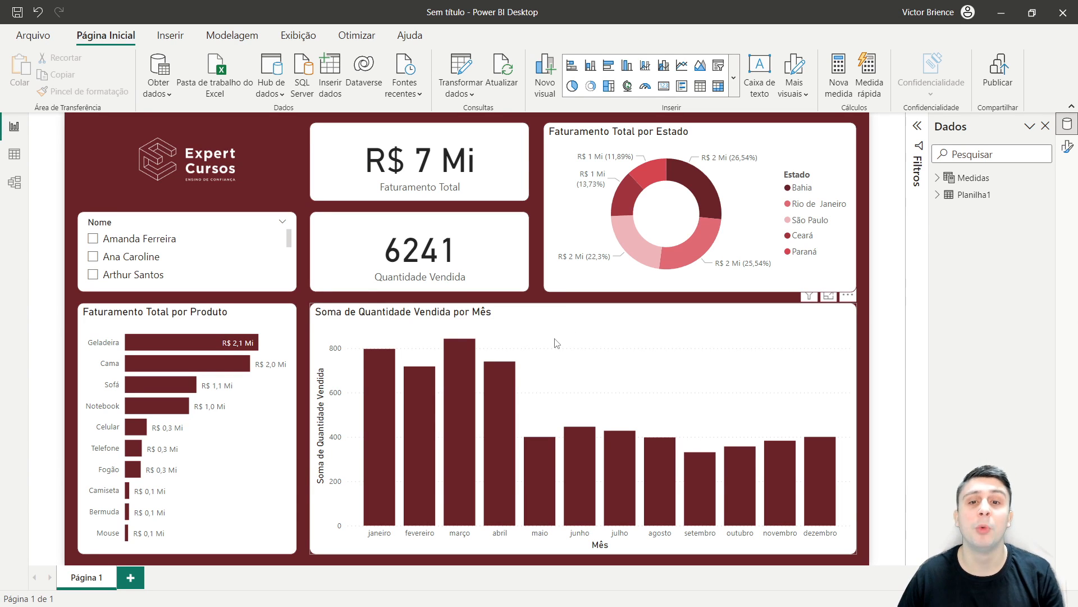
pyautogui.click(505, 397)
pyautogui.click(504, 399)
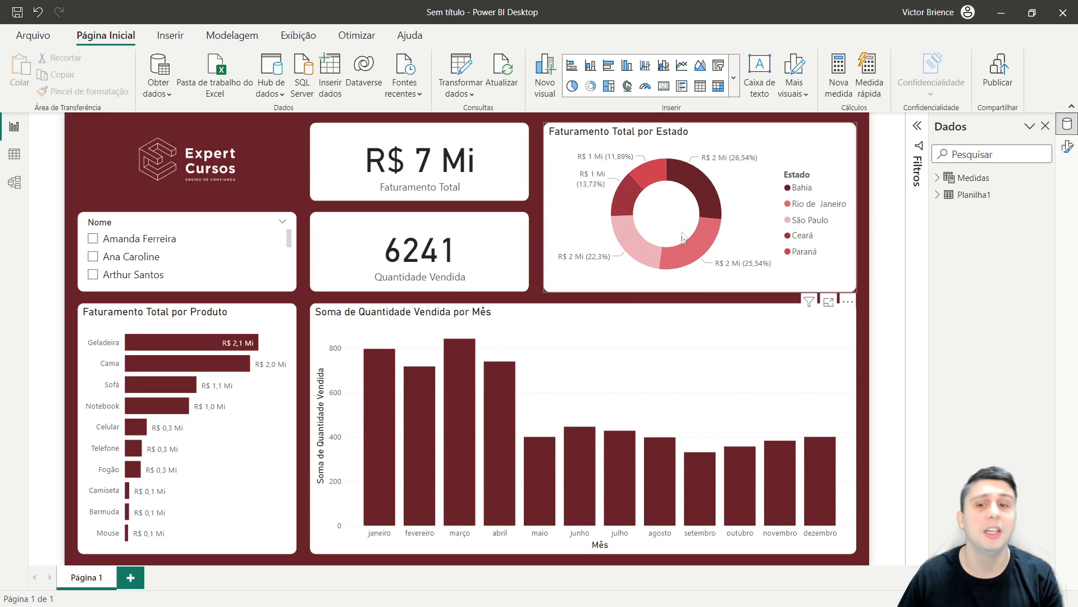
pyautogui.click(700, 196)
pyautogui.click(700, 195)
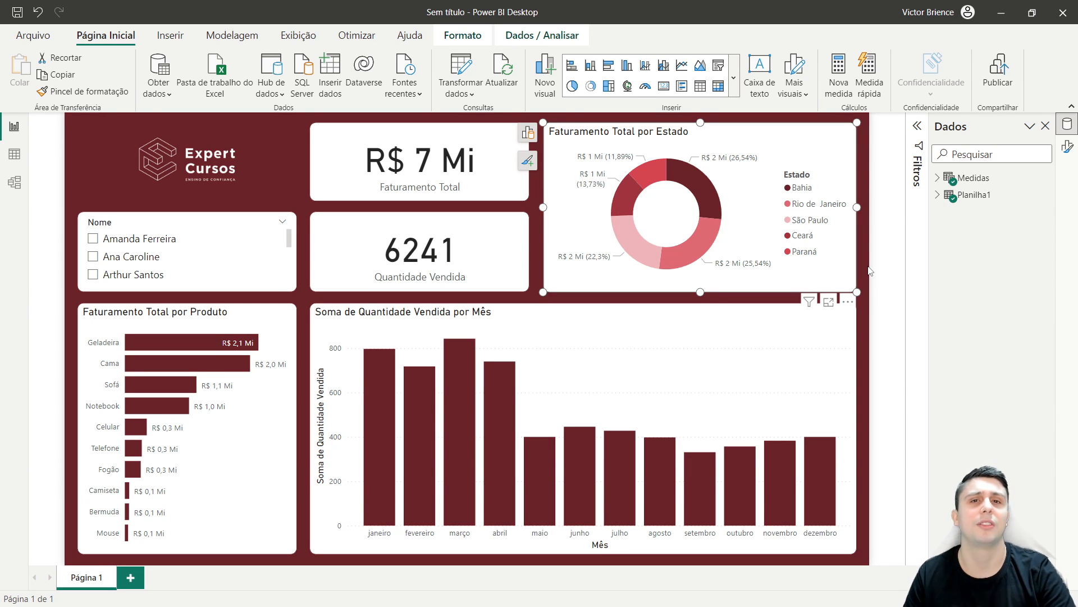
pyautogui.click(899, 304)
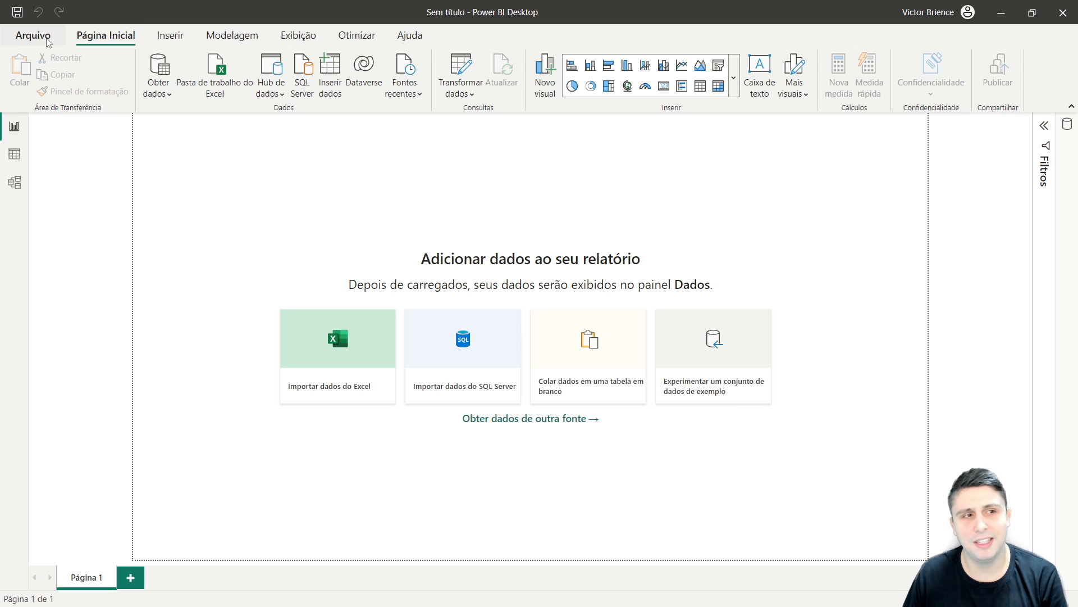
pyautogui.click(169, 35)
pyautogui.click(232, 35)
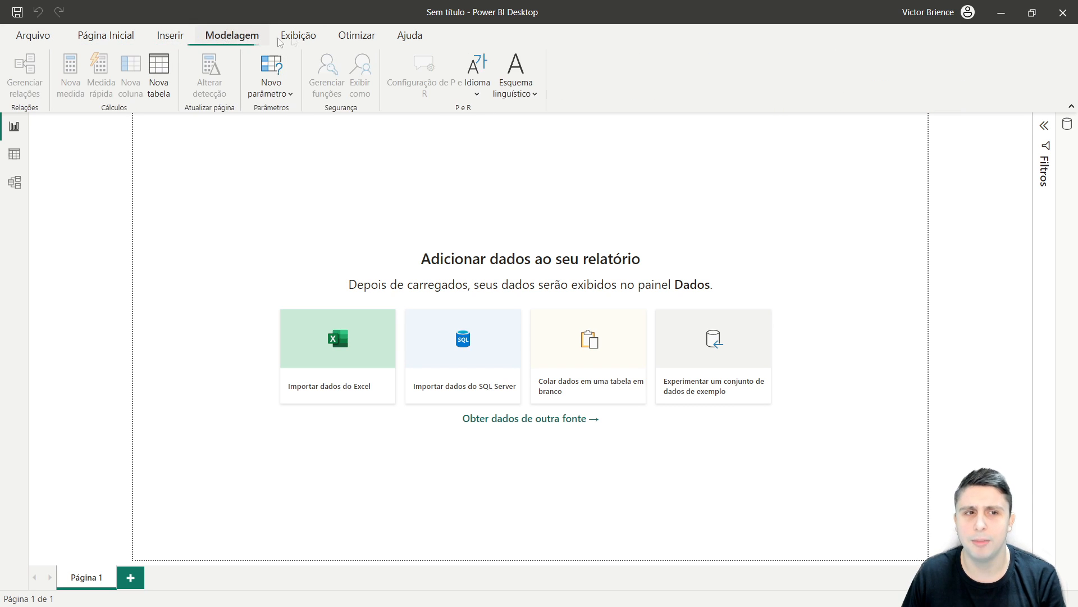
pyautogui.click(299, 36)
pyautogui.click(106, 35)
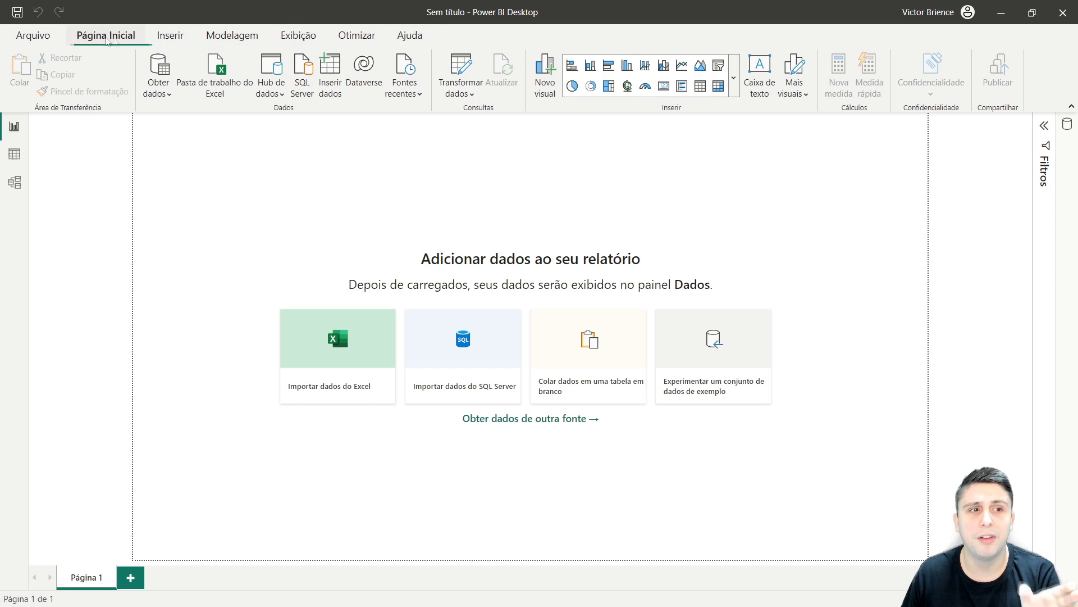
pyautogui.click(170, 35)
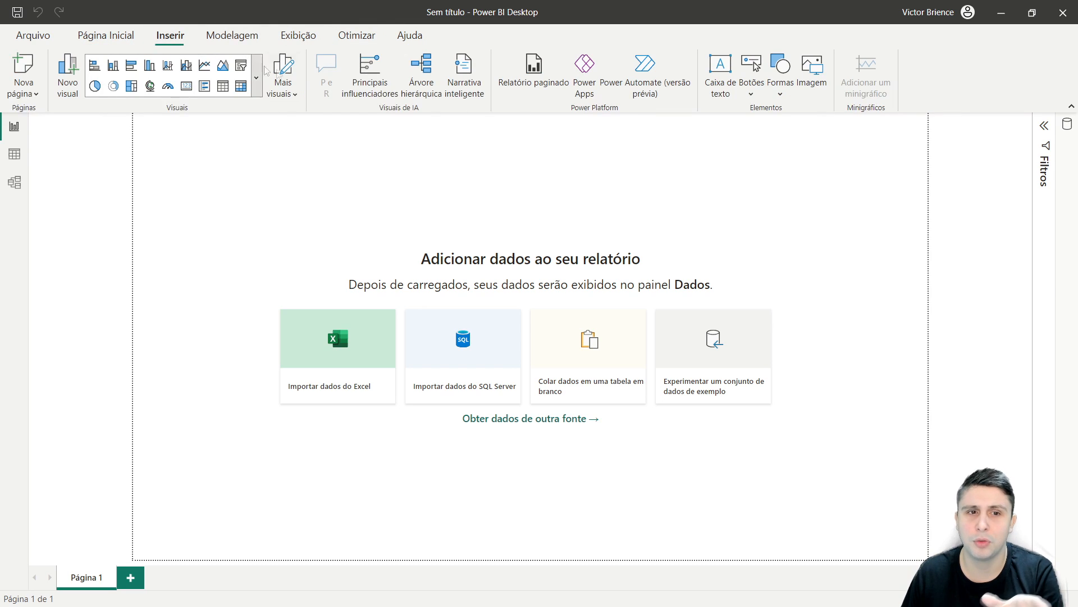
pyautogui.click(106, 37)
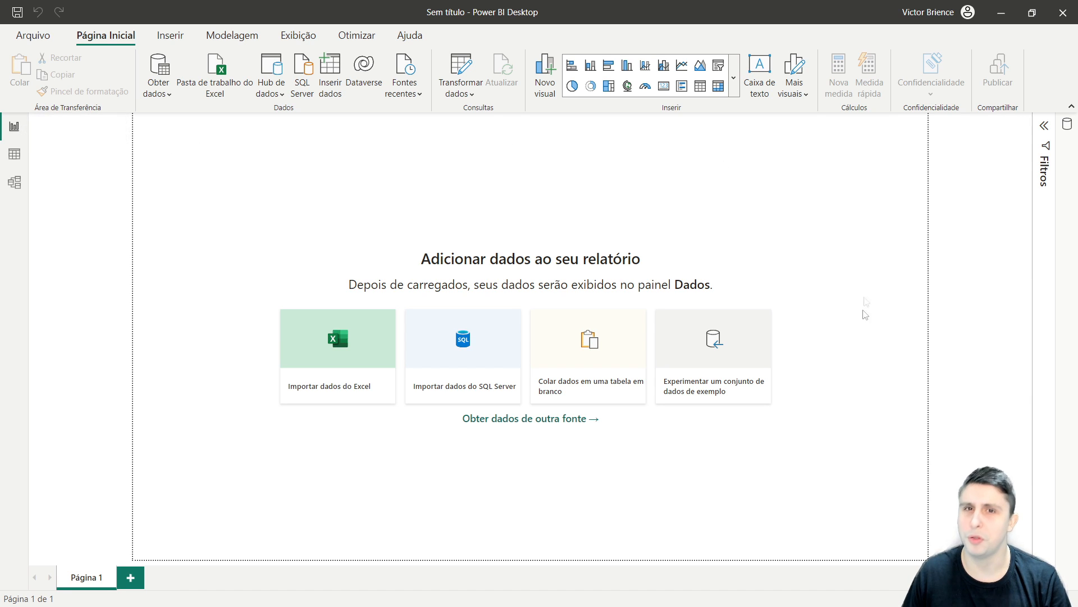
# Step: Look at the empty table and model views, collapse the Propriedades pane, and return to the report view
pyautogui.click(14, 155)
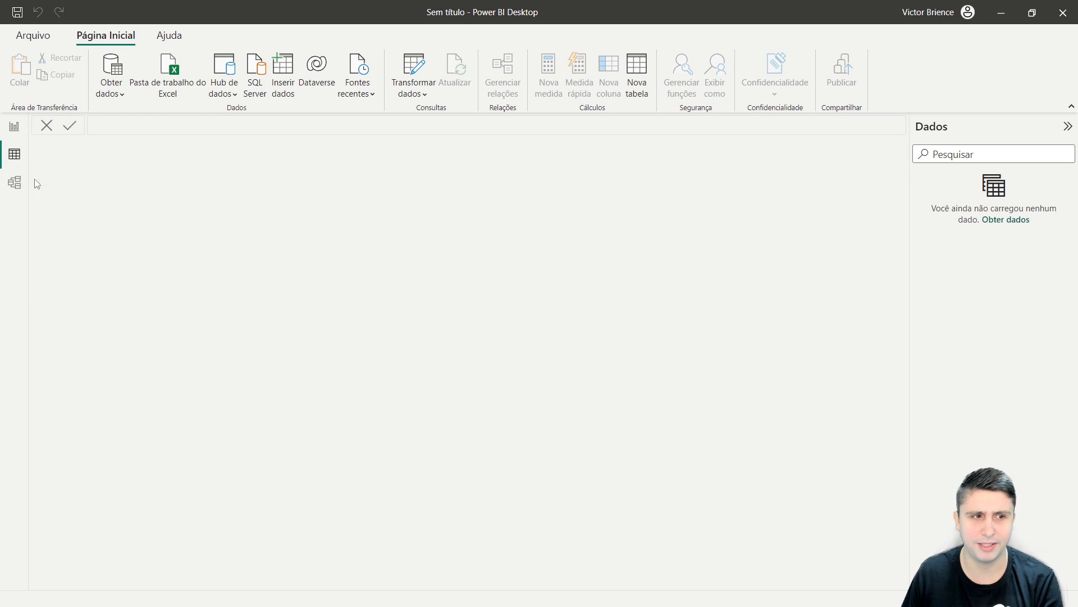
pyautogui.click(16, 187)
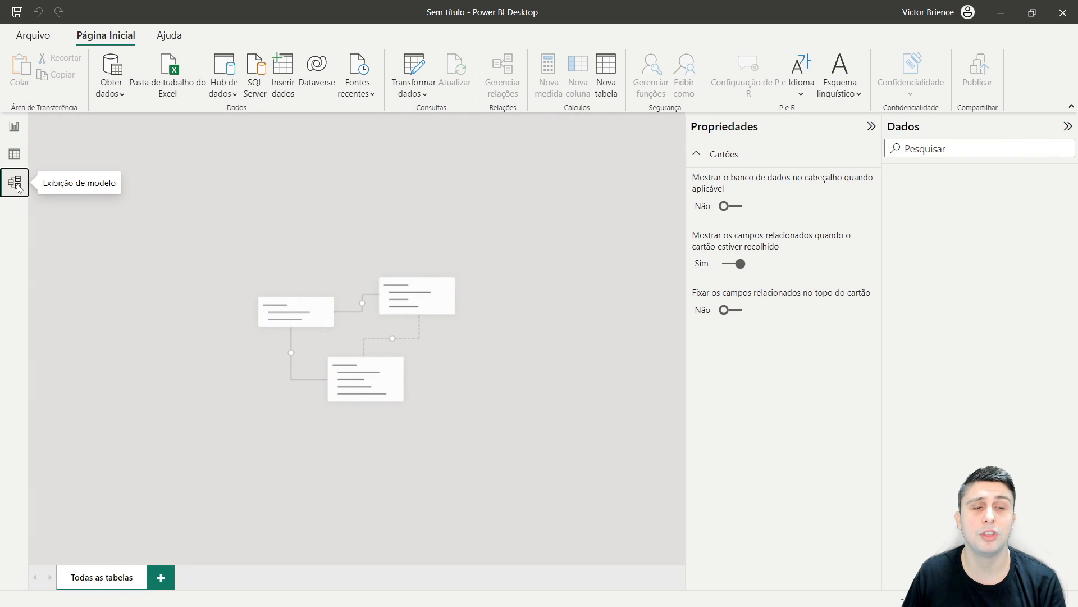
pyautogui.click(870, 127)
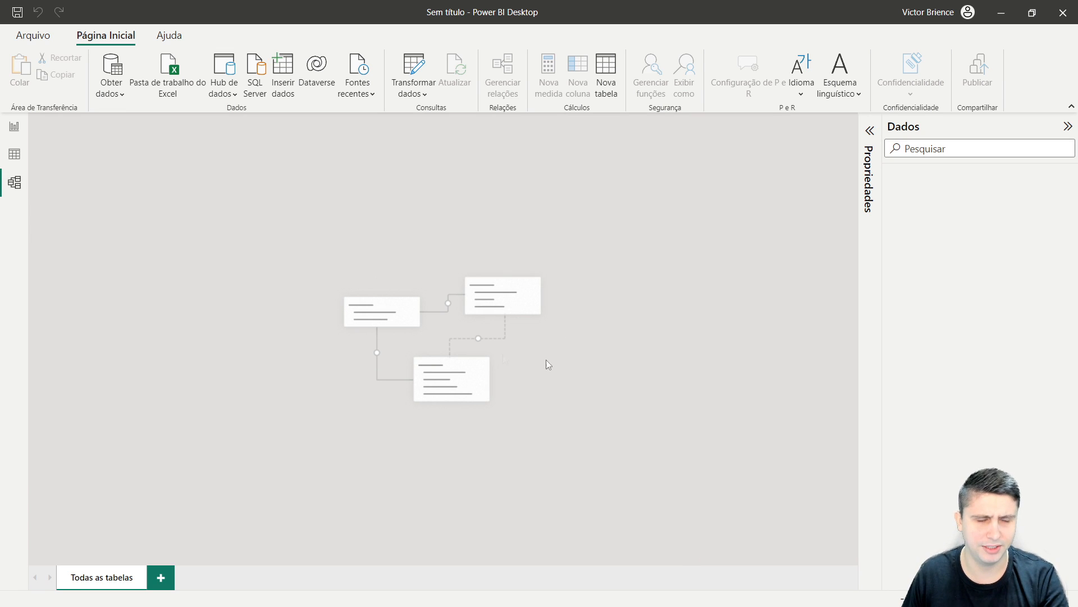
pyautogui.click(14, 127)
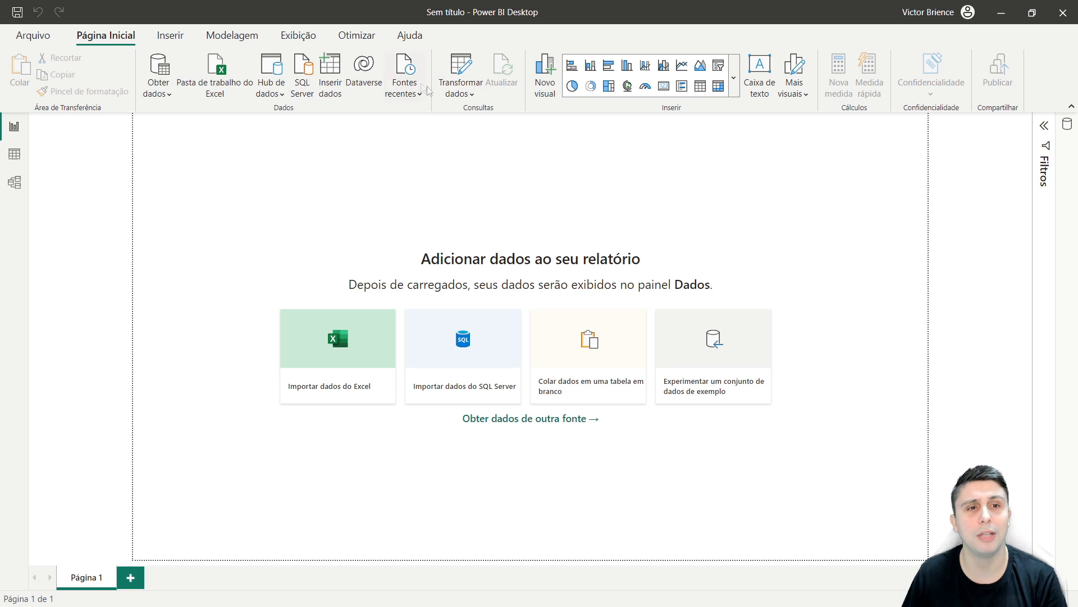
# Step: Show the Formato pane beside the report canvas, checking the Dados and Filtros panes along the way
pyautogui.click(293, 41)
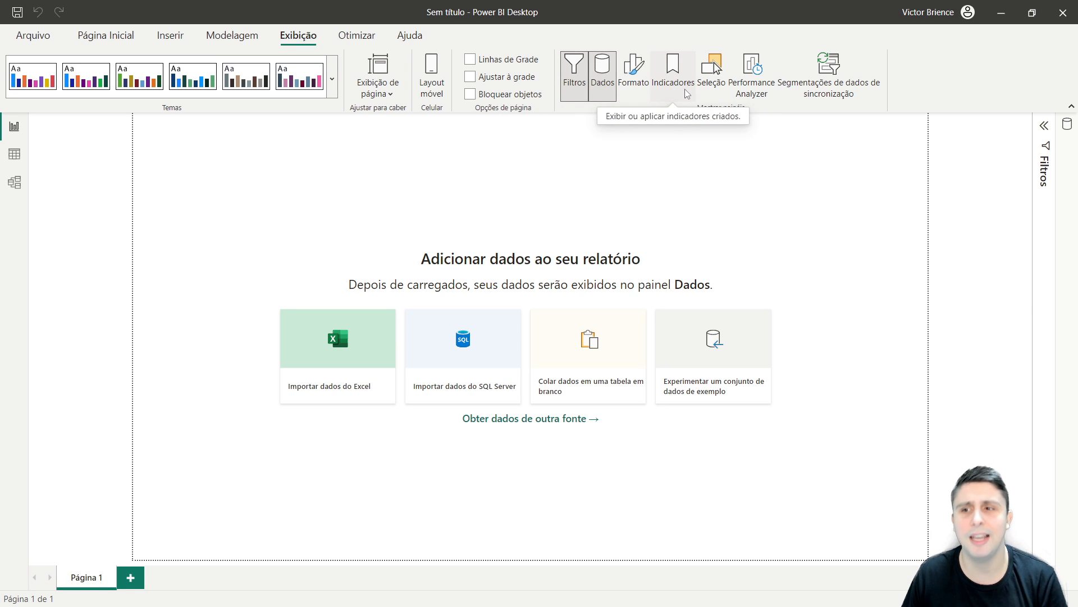
pyautogui.click(638, 84)
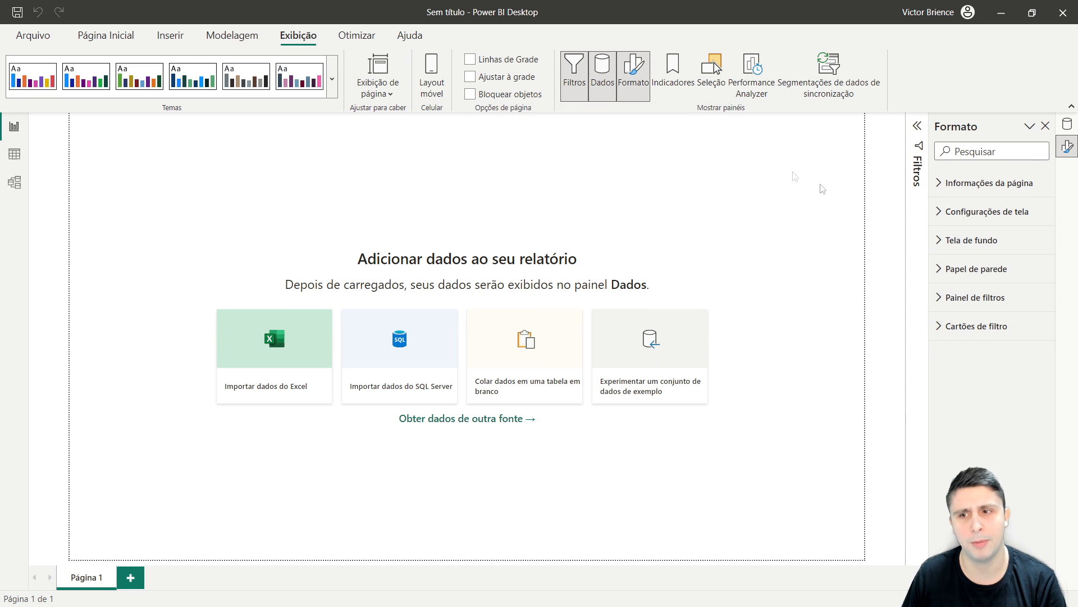
pyautogui.click(1067, 124)
pyautogui.click(1070, 145)
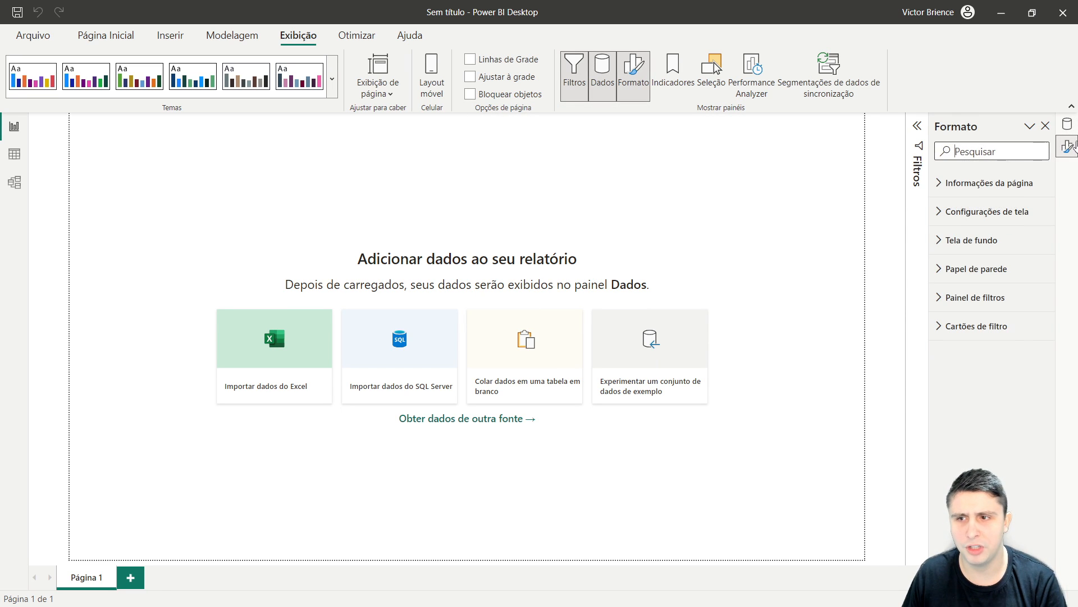
pyautogui.click(917, 125)
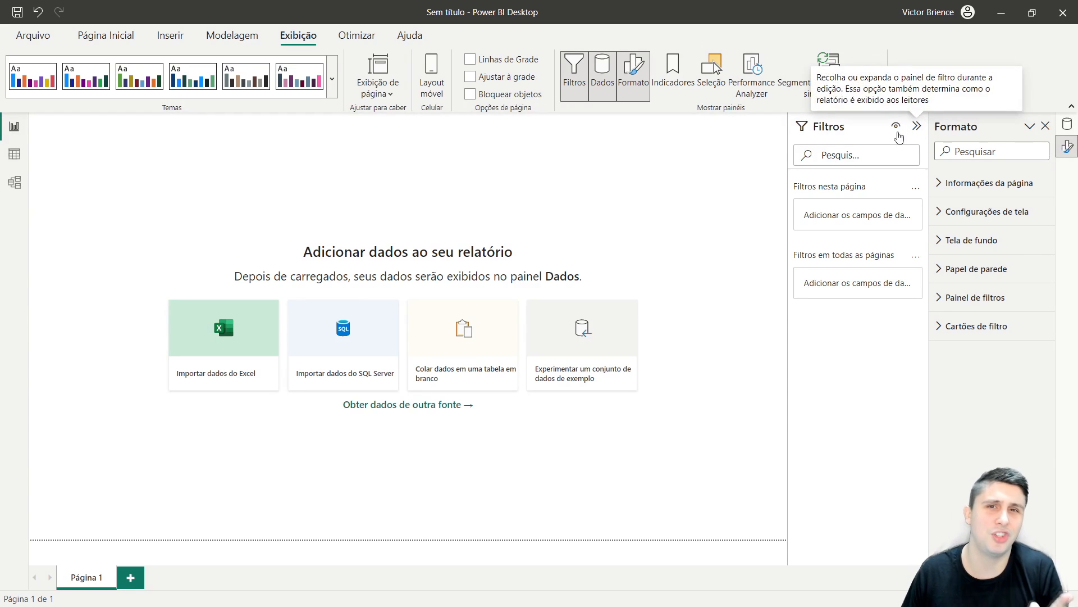
pyautogui.click(917, 126)
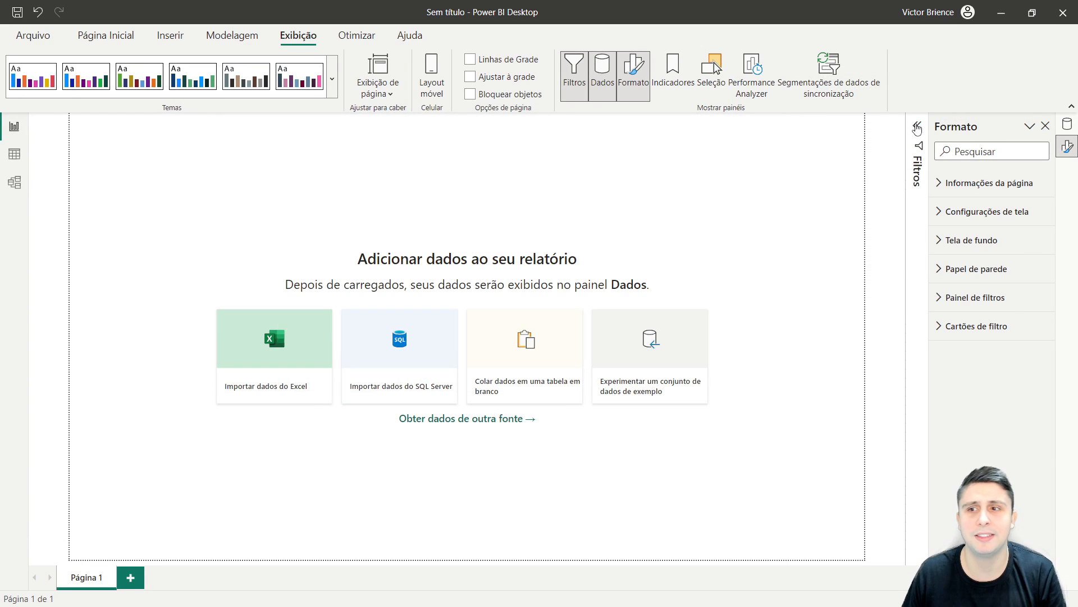
pyautogui.click(1045, 126)
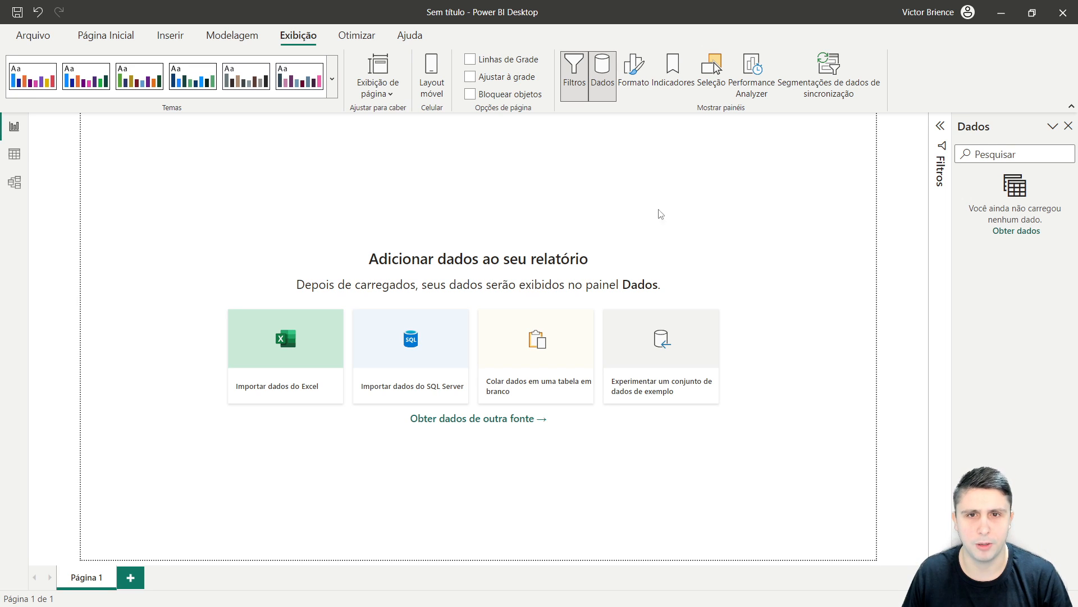
pyautogui.click(633, 86)
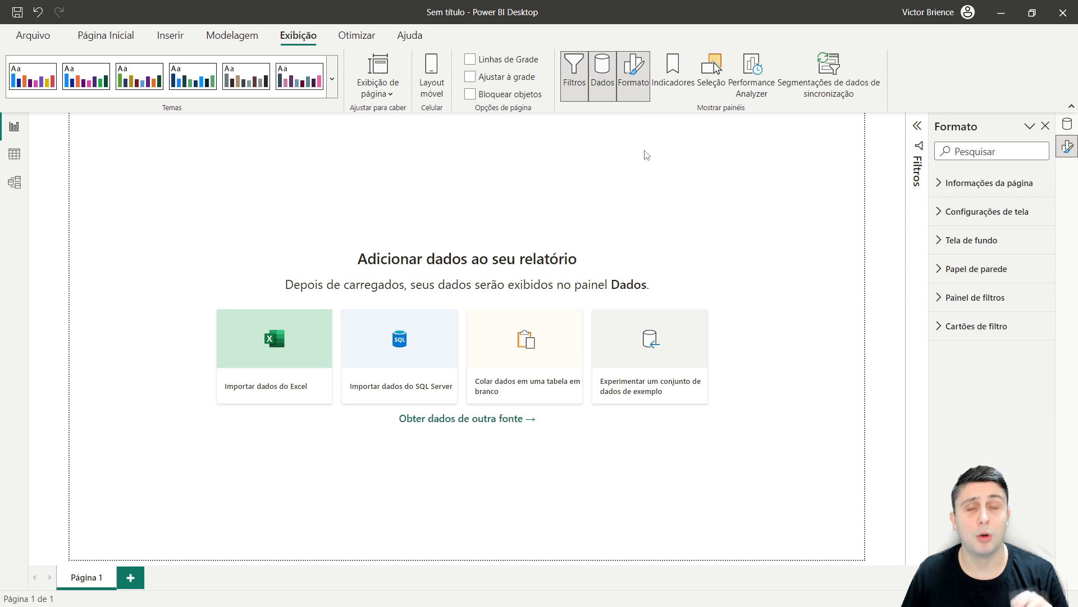
# Step: Review the global preview features (Recursos de visualização) in the program options and leave without saving changes
pyautogui.click(115, 43)
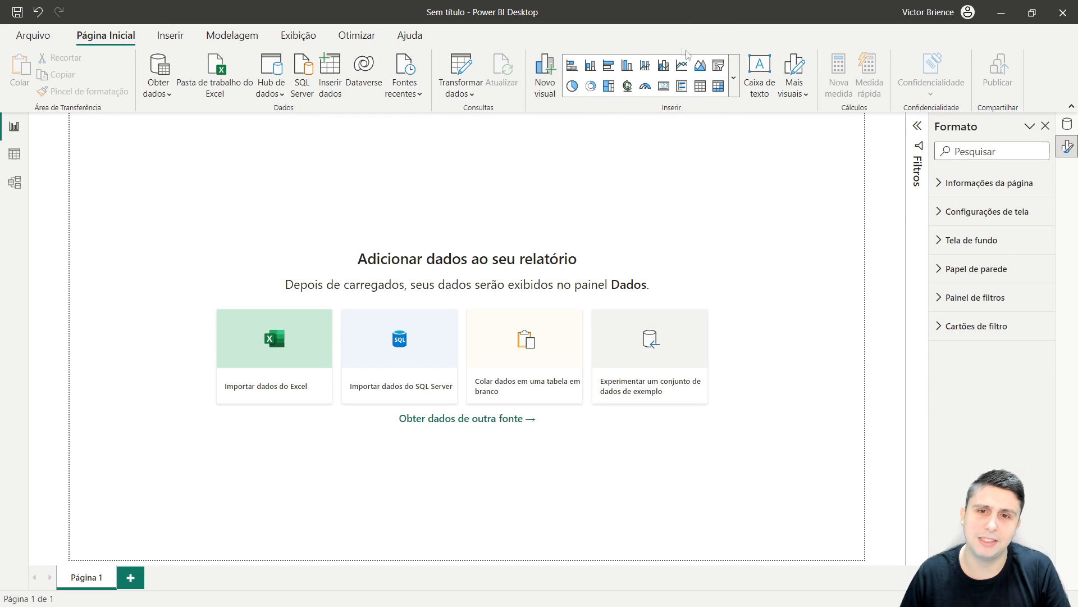
pyautogui.click(19, 42)
pyautogui.click(55, 258)
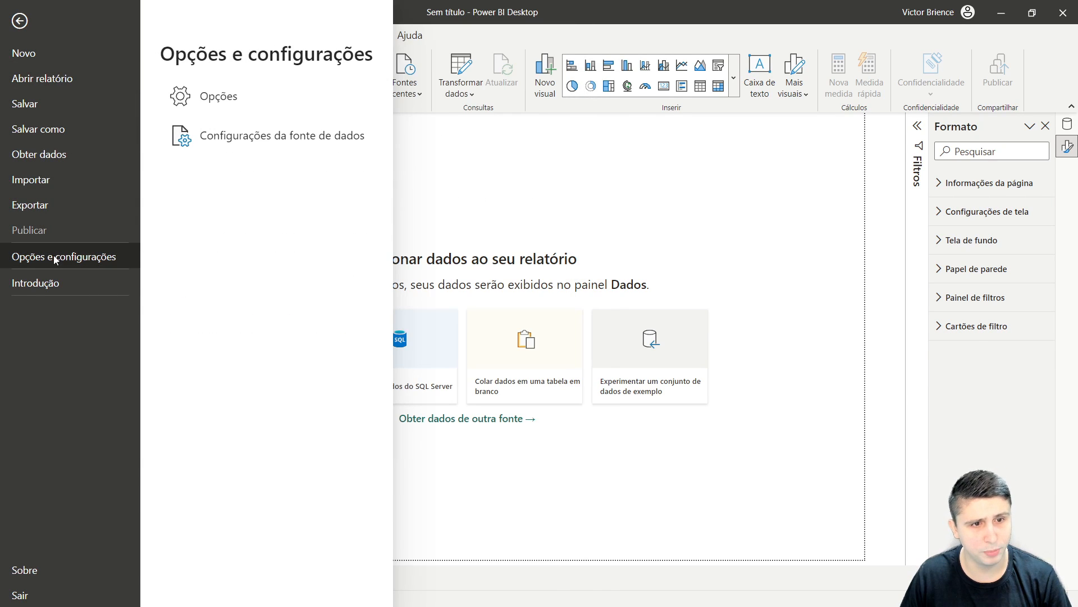
pyautogui.click(221, 96)
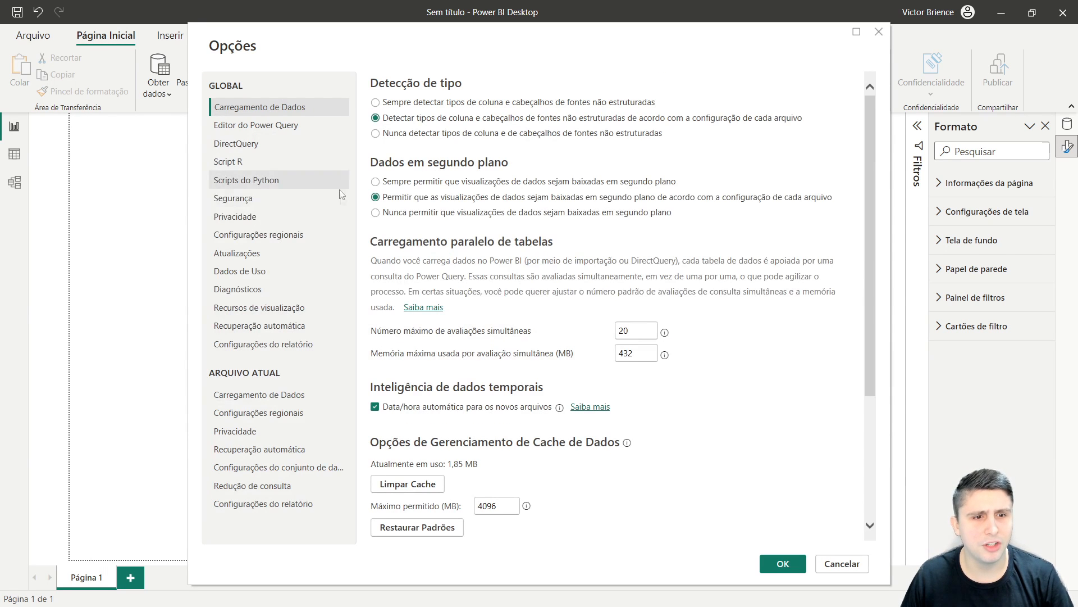
pyautogui.click(247, 310)
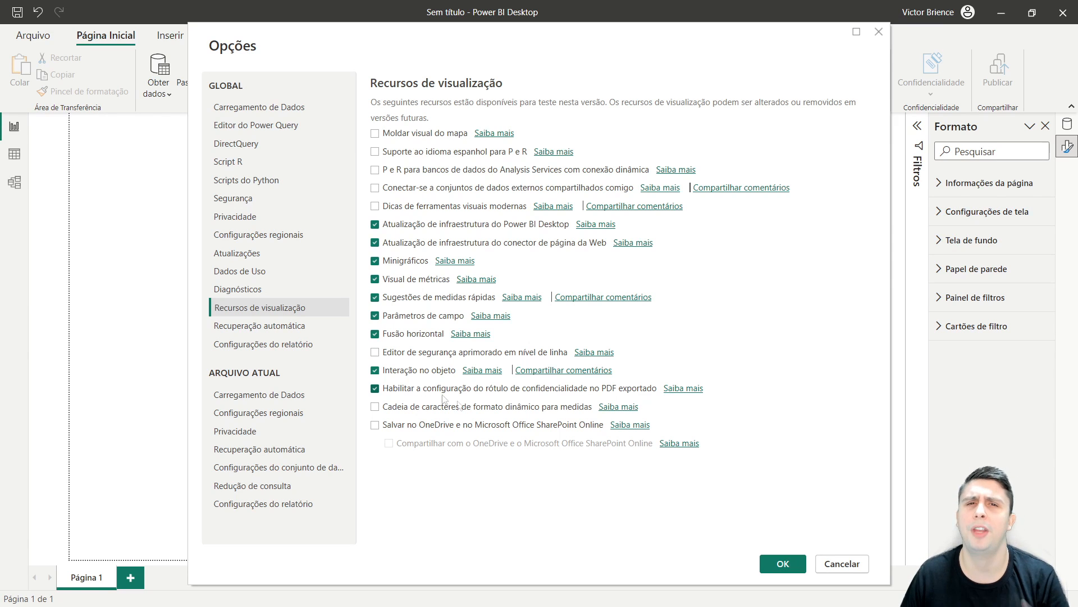
pyautogui.click(845, 566)
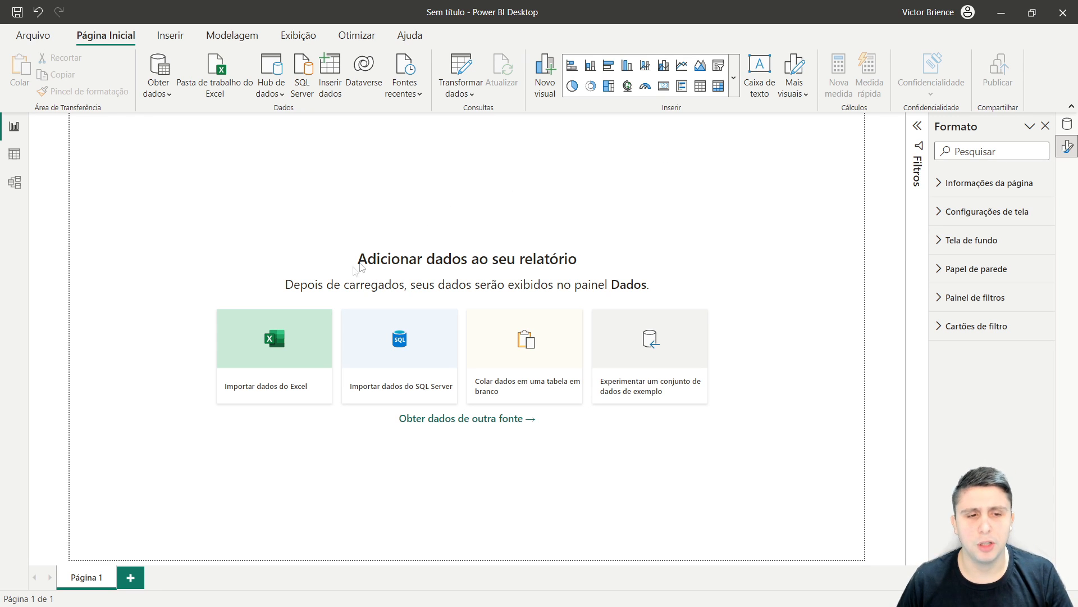
# Step: Import the Excel workbook "Base de Dados - Vendas" from the desktop folder (Área de Trabalho)
pyautogui.click(280, 340)
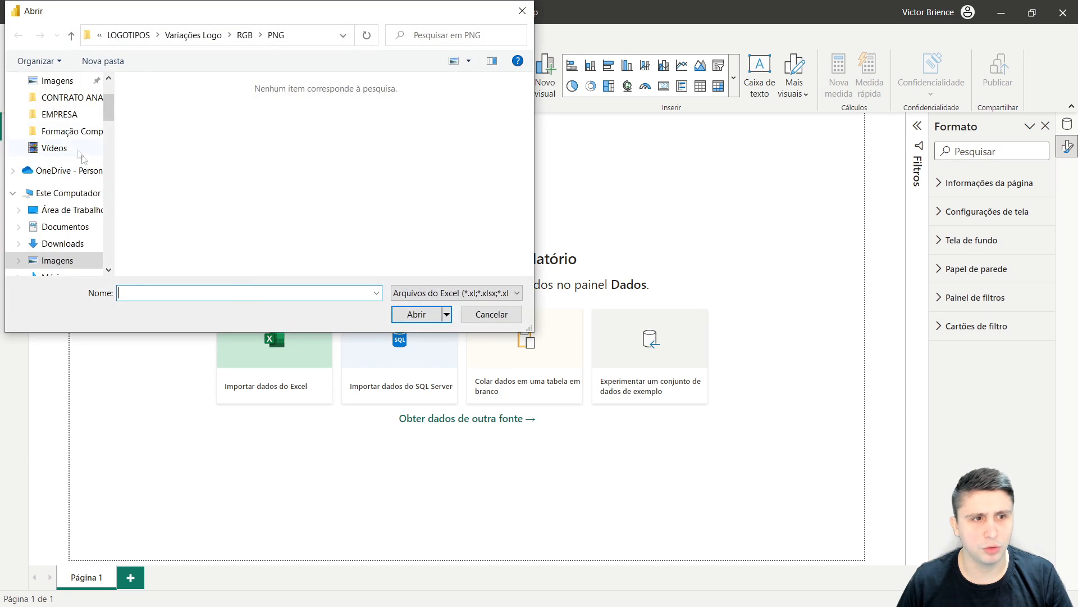
pyautogui.click(68, 209)
pyautogui.click(396, 115)
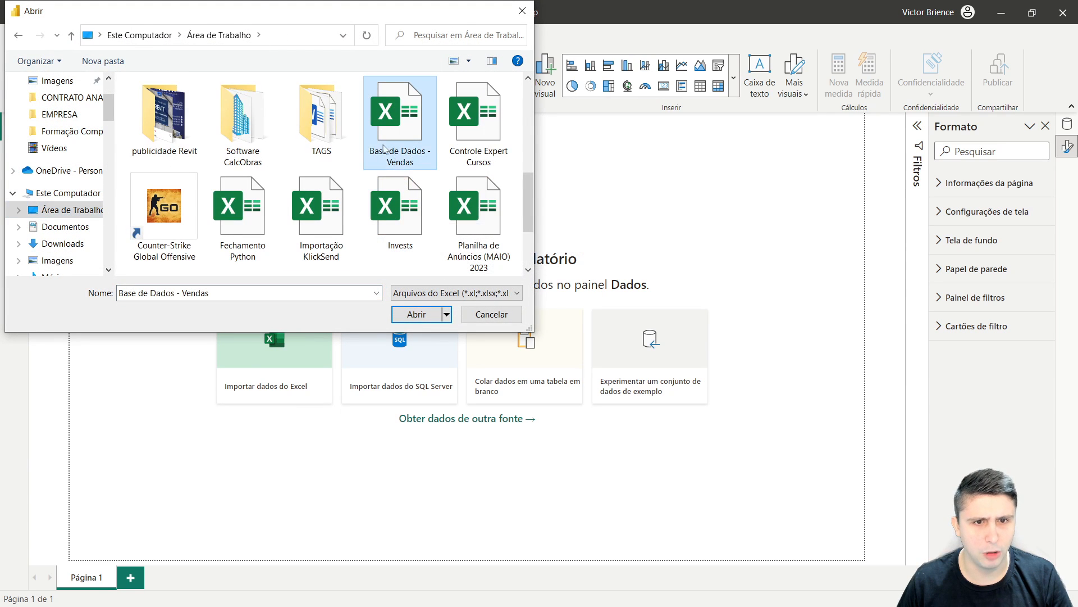
pyautogui.click(417, 314)
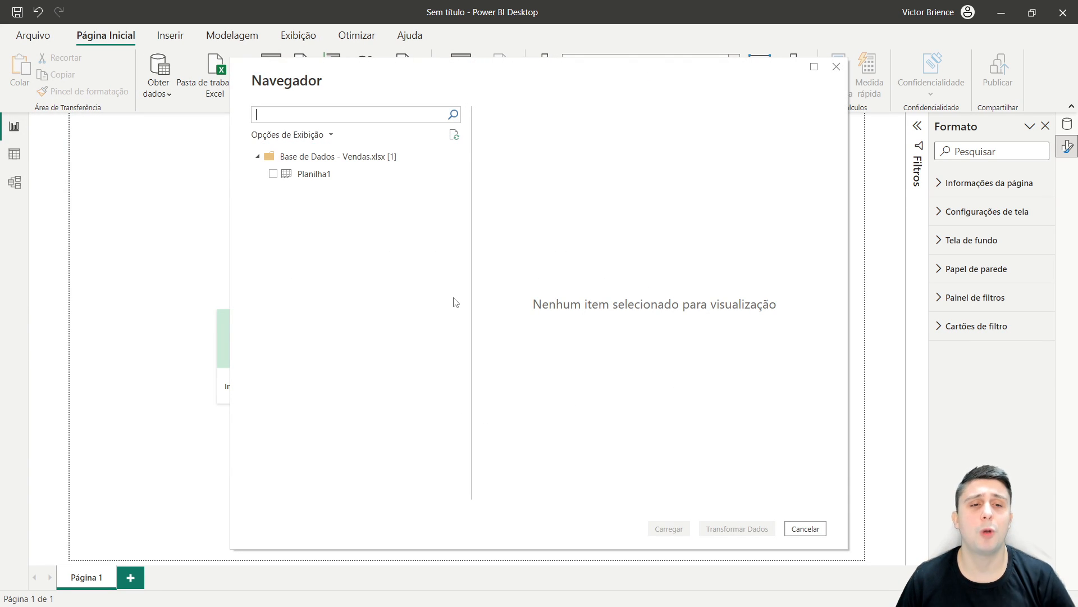
# Step: Select the sheet Planilha1, check its columns in the preview, and open it in the Power Query editor for transformation
pyautogui.click(315, 175)
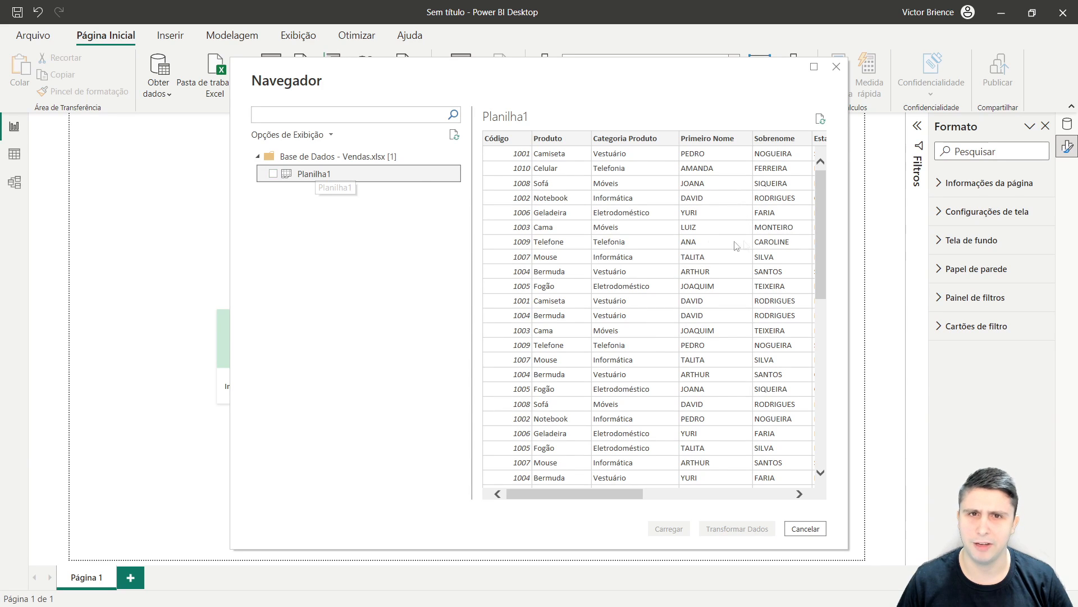
pyautogui.click(273, 174)
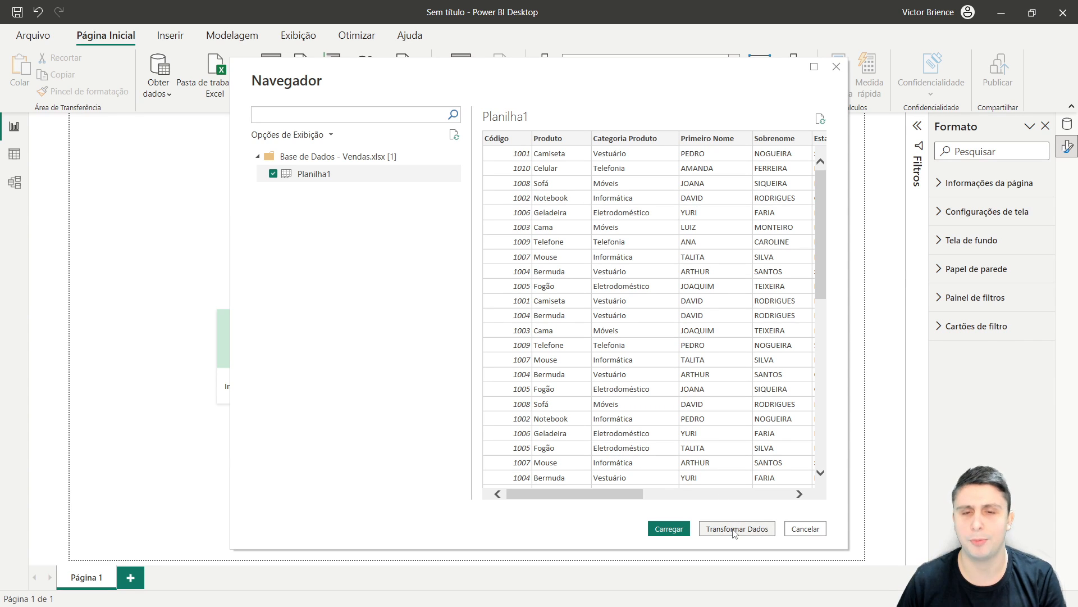
pyautogui.moveTo(621, 494); pyautogui.dragTo(721, 497)
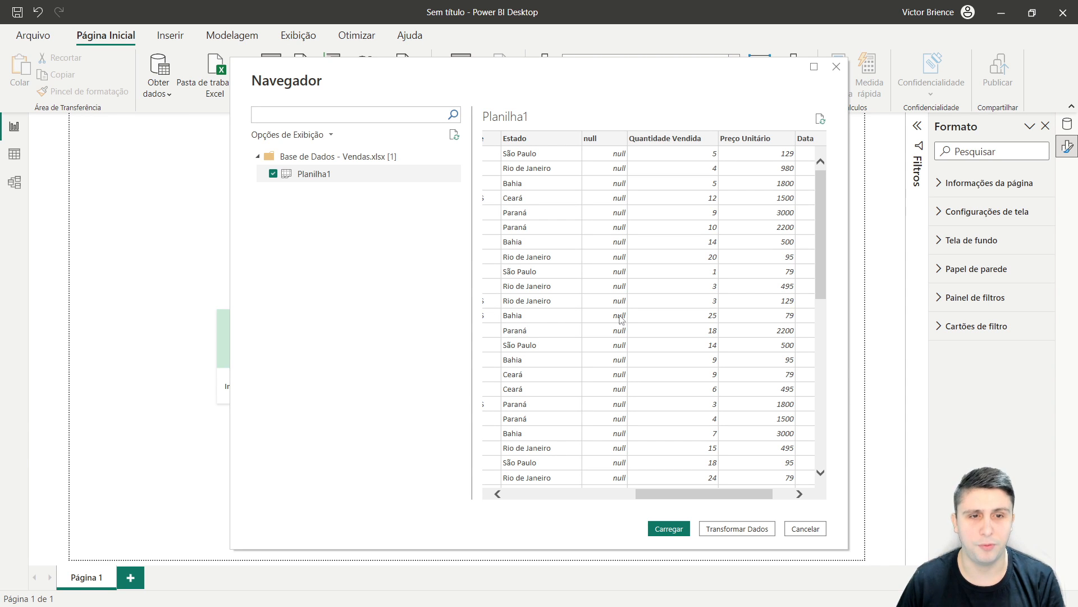
pyautogui.click(736, 529)
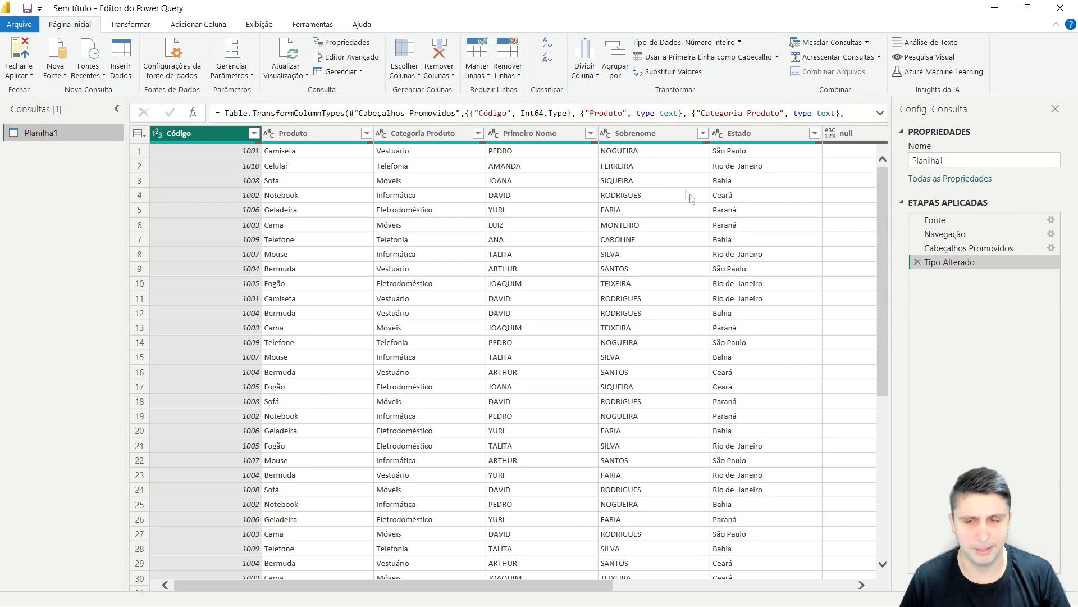
# Step: Rename the query Planilha1 as "Base de Vendas"
pyautogui.doubleClick(950, 161)
pyautogui.write('Base de V')
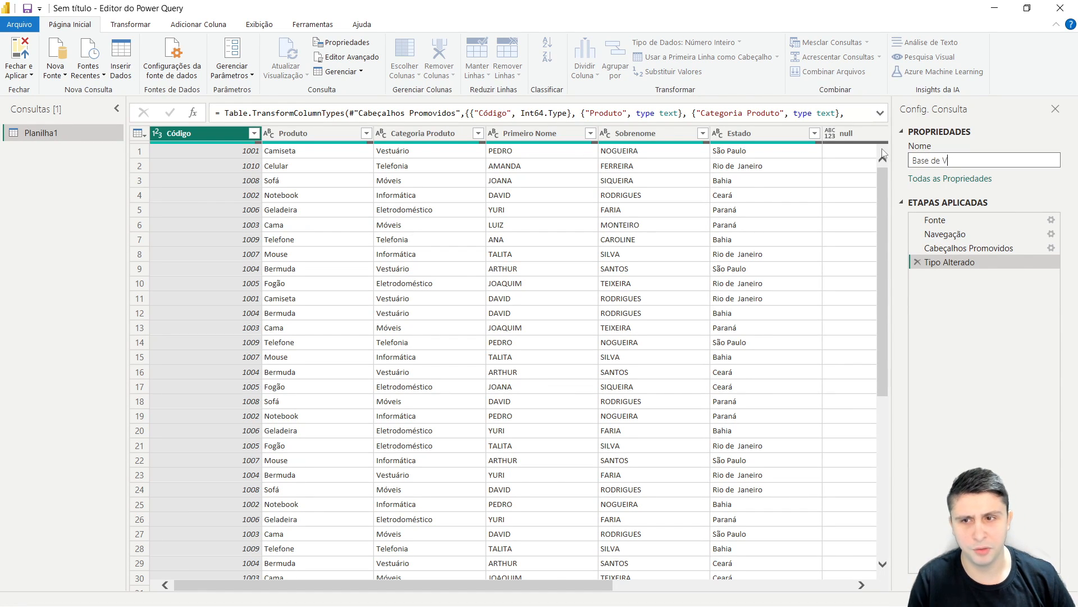
pyautogui.write('endas')
pyautogui.press('Return')
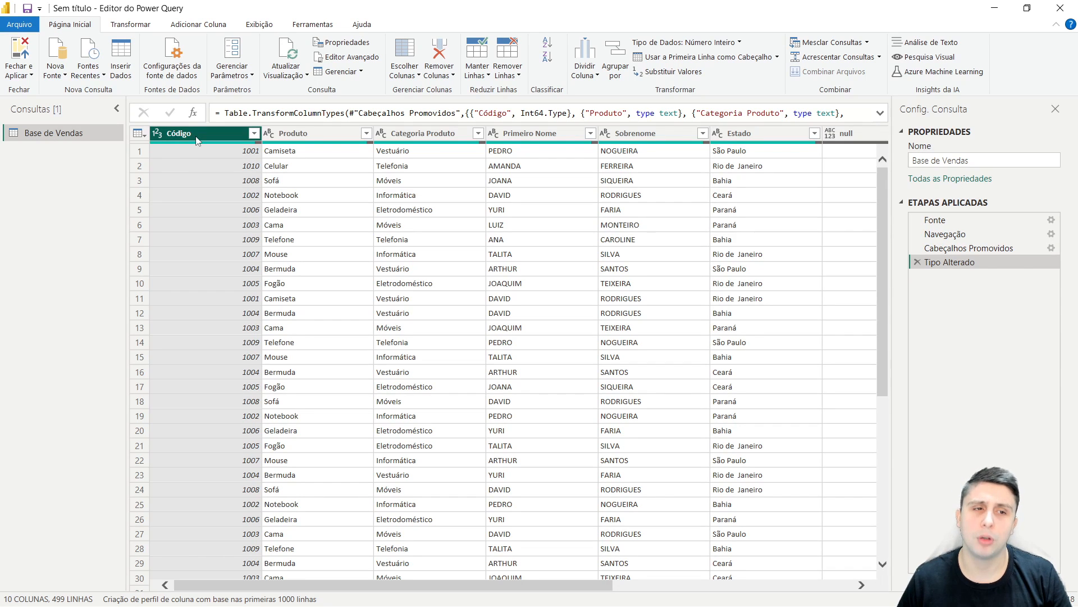
# Step: Examine the Produto, Categoria Produto, Primeiro Nome, Sobrenome, Quantidade Vendida and Preço Unitário columns of the query
pyautogui.click(290, 136)
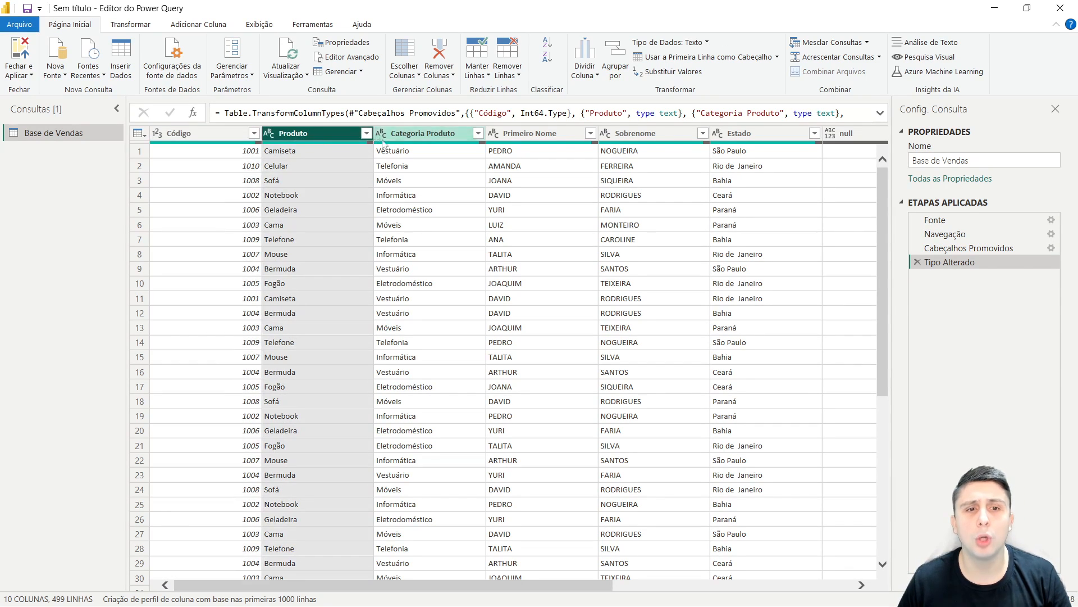
pyautogui.click(396, 136)
pyautogui.click(497, 137)
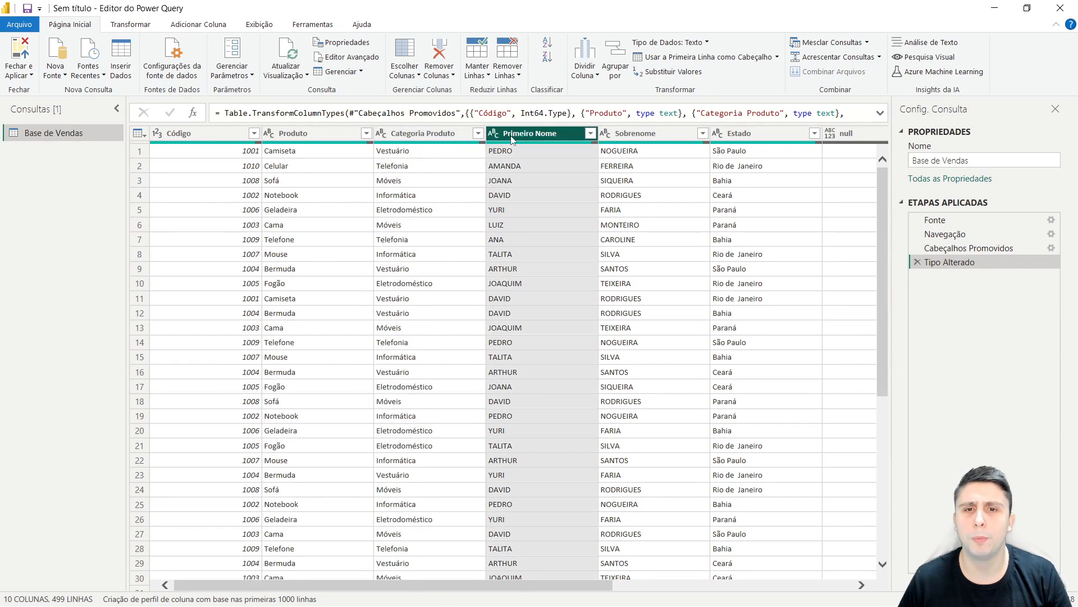
pyautogui.click(629, 137)
pyautogui.moveTo(522, 583); pyautogui.dragTo(763, 583)
pyautogui.click(575, 140)
pyautogui.click(701, 140)
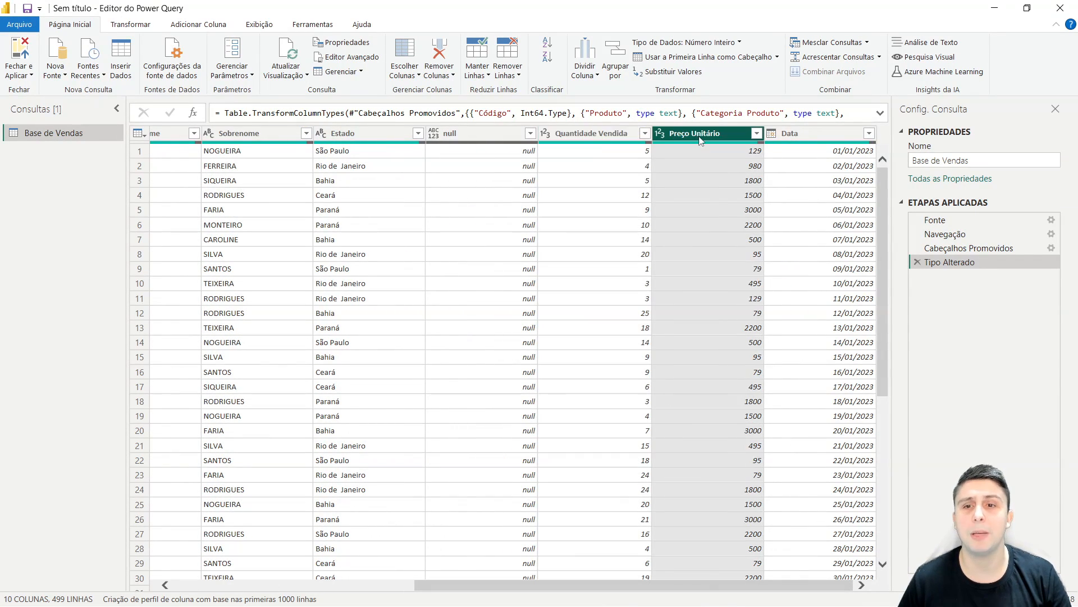
# Step: Change the data type of the Código column to Texto, replacing the existing type conversion
pyautogui.click(780, 143)
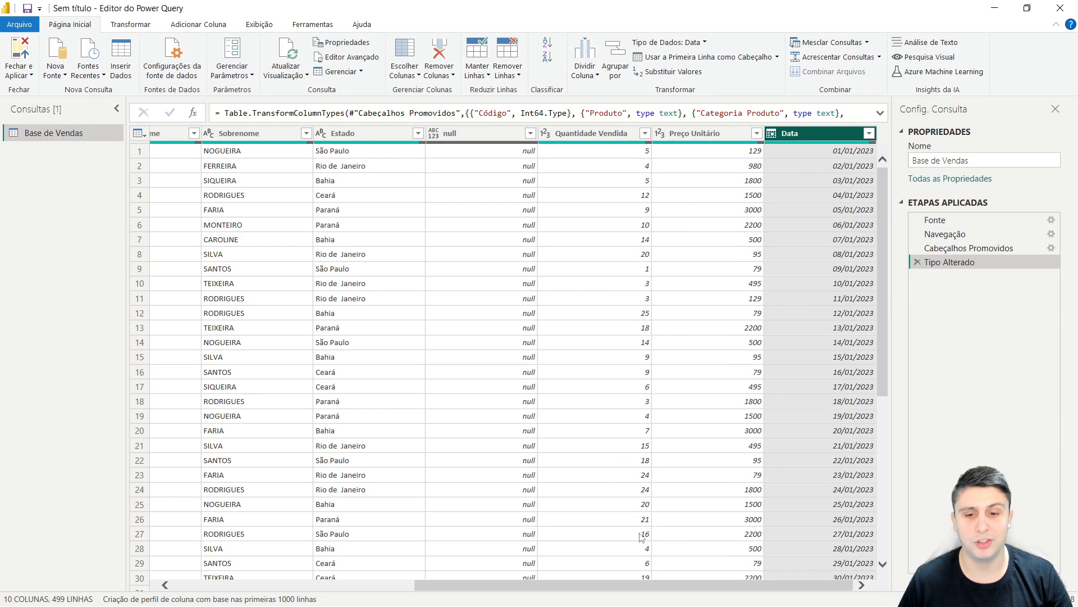
pyautogui.moveTo(661, 590); pyautogui.dragTo(355, 594)
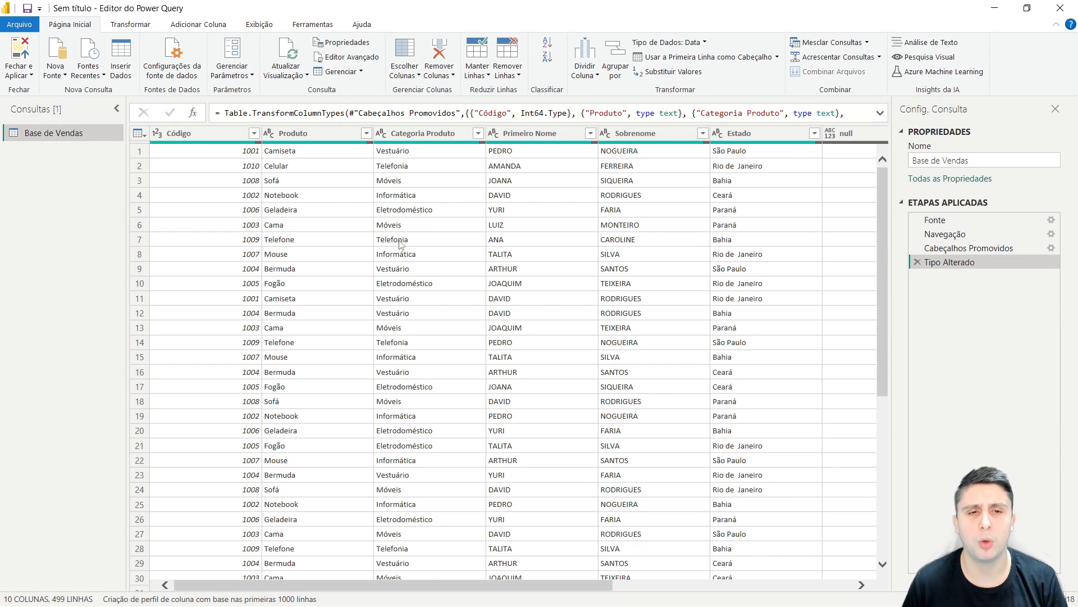
pyautogui.rightClick(208, 139)
pyautogui.moveTo(276, 261)
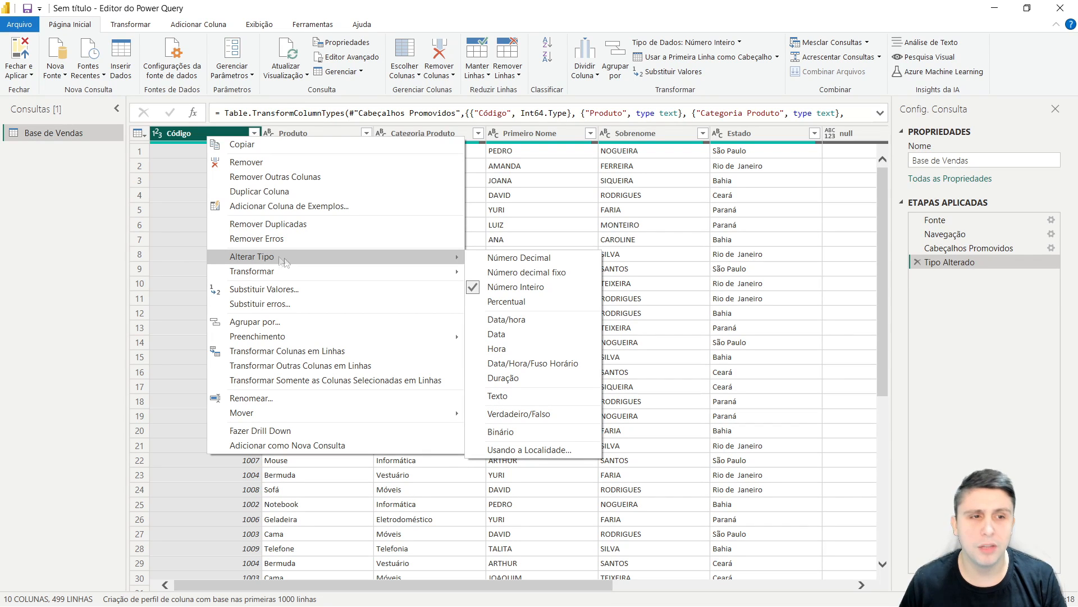
pyautogui.click(82, 228)
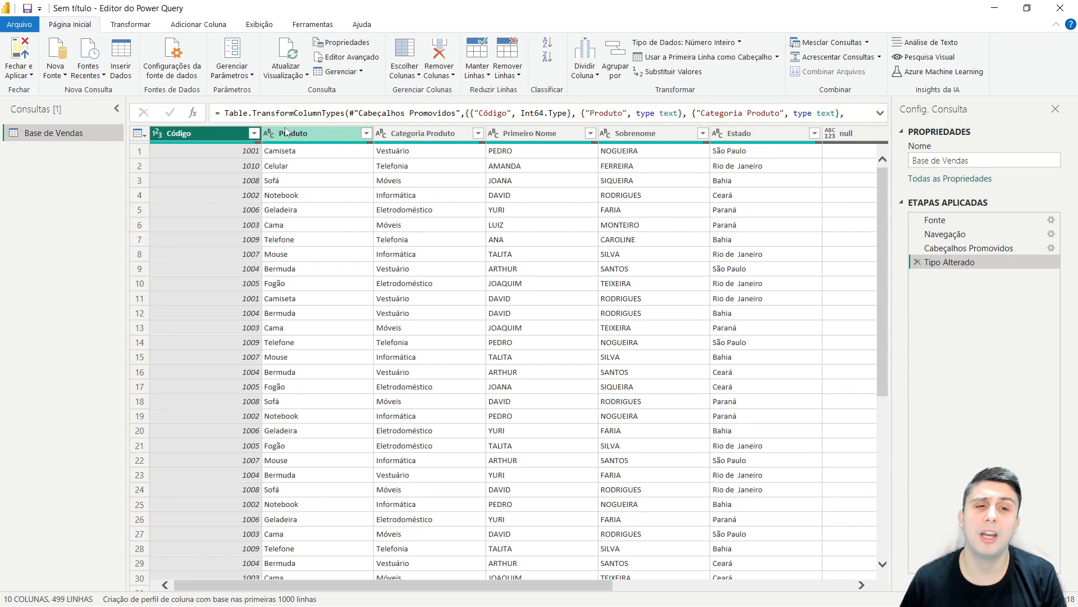
pyautogui.rightClick(187, 135)
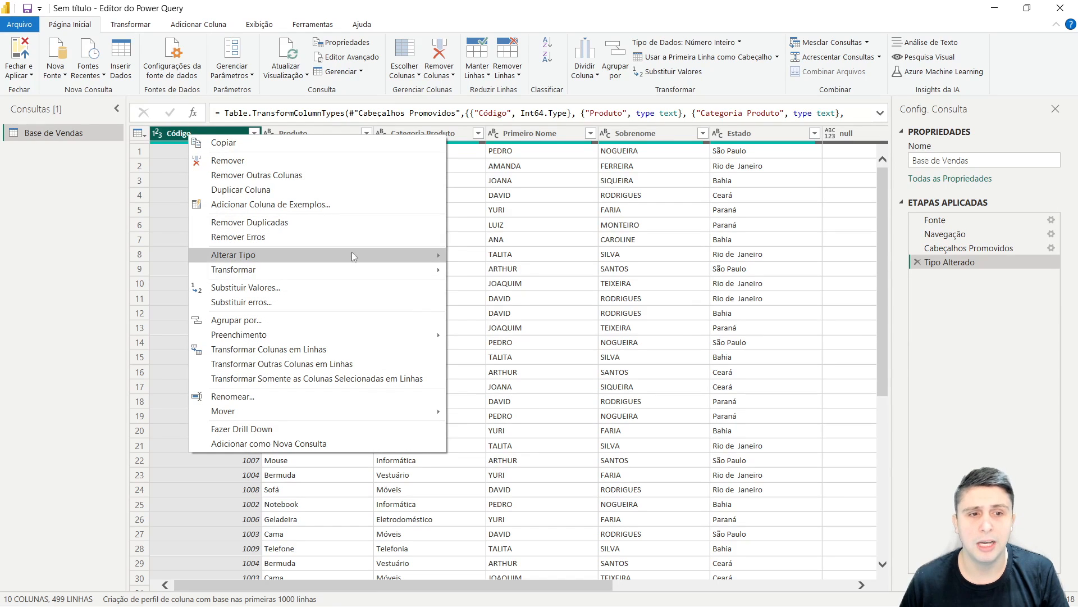
pyautogui.moveTo(362, 254)
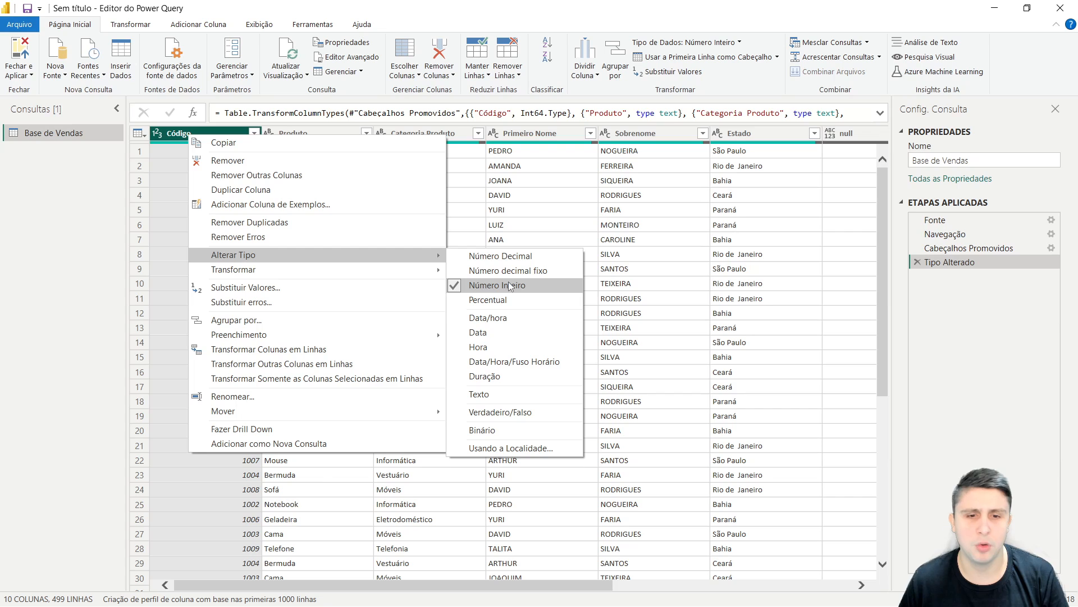
pyautogui.click(489, 396)
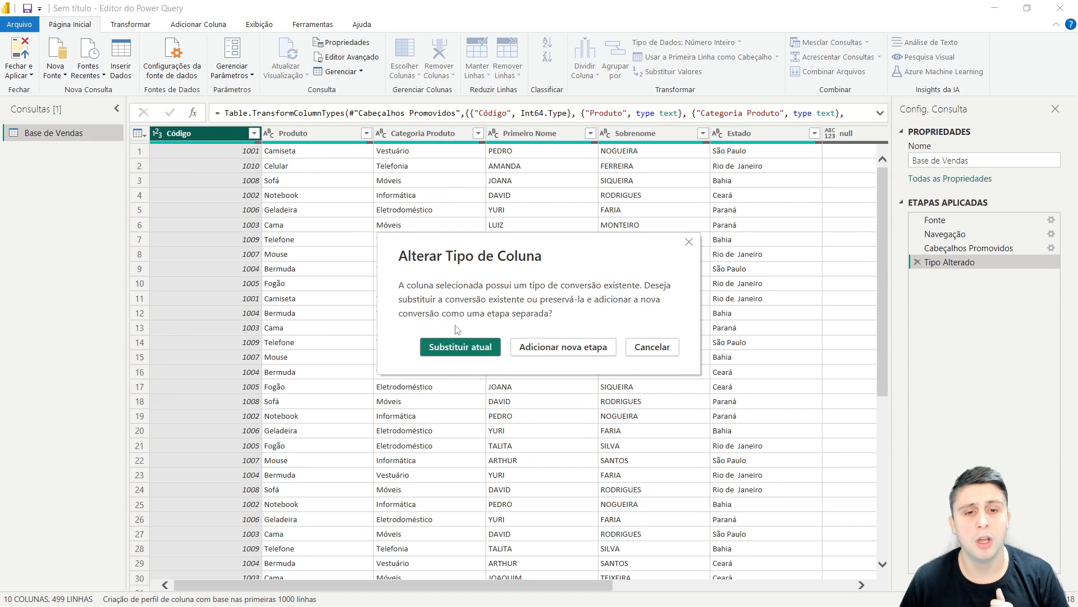
pyautogui.click(460, 347)
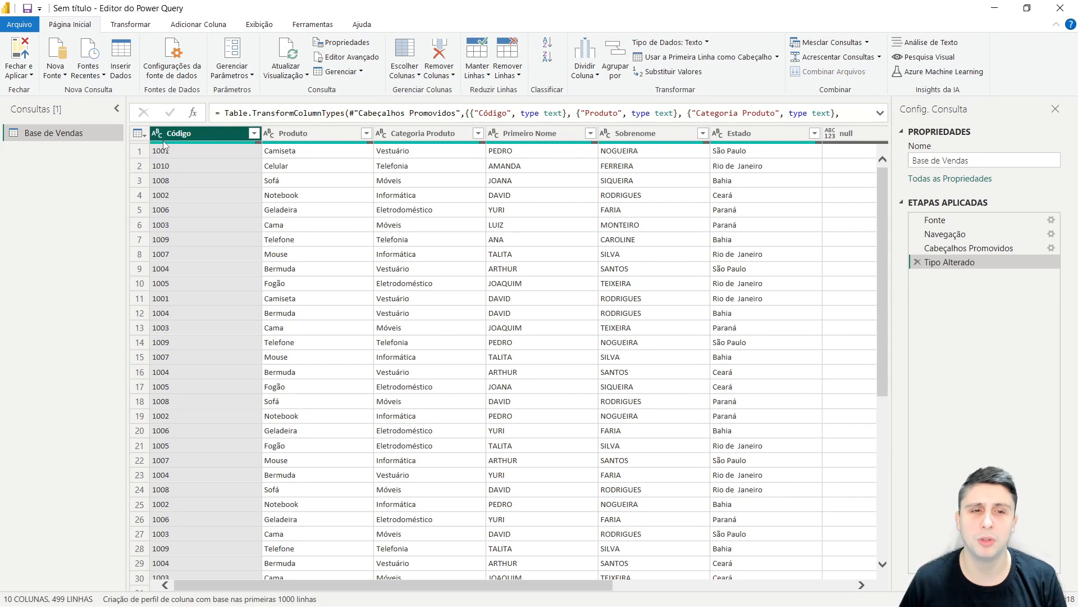
# Step: Check the data types assigned to the Produto, Quantidade Vendida and Data columns and the type options available
pyautogui.rightClick(288, 138)
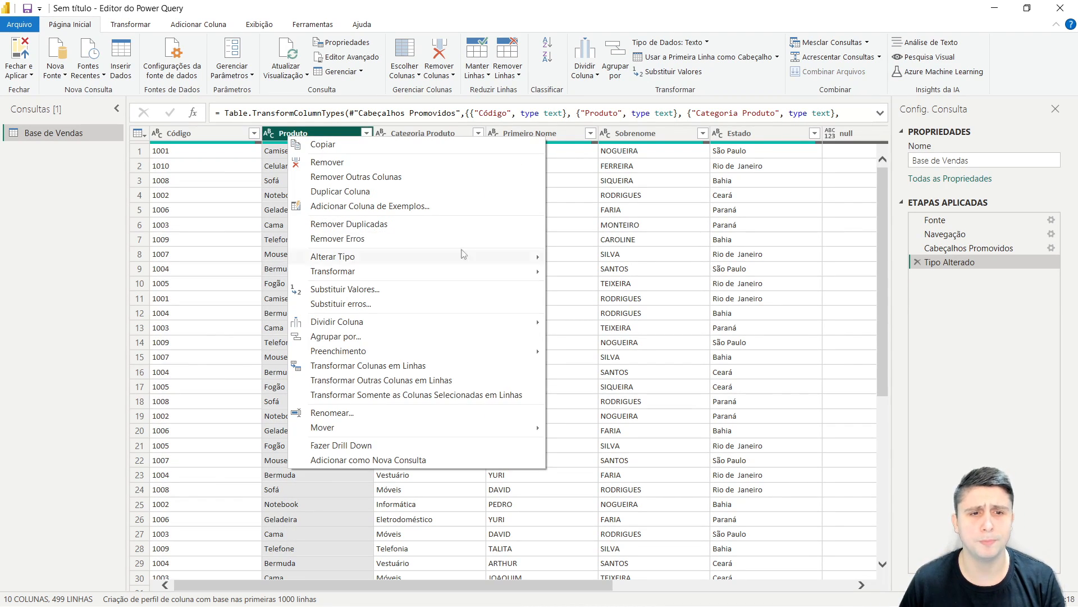
pyautogui.moveTo(464, 253)
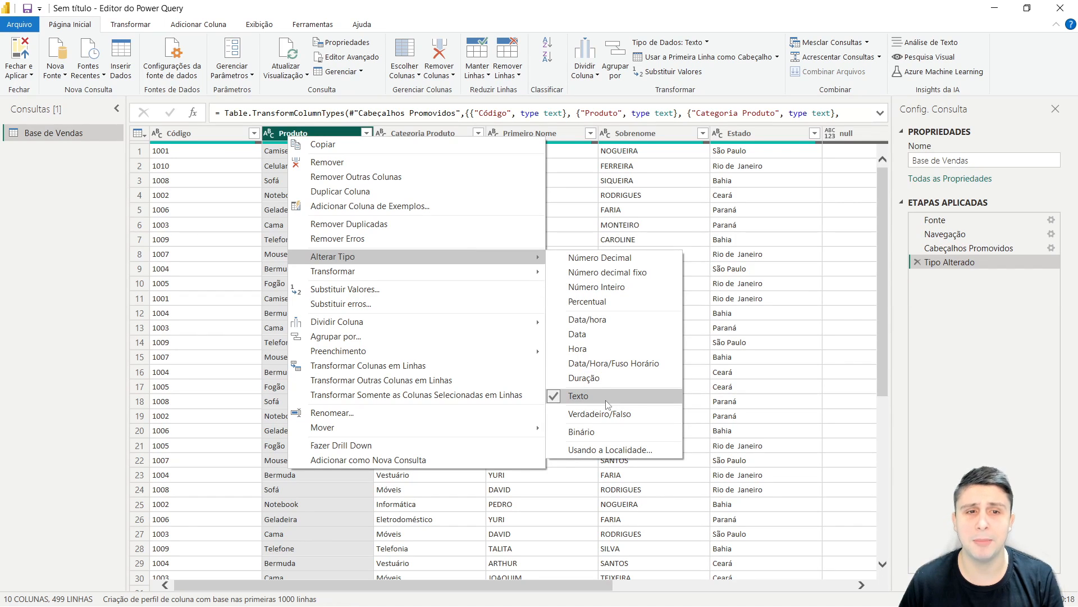
pyautogui.press('Escape')
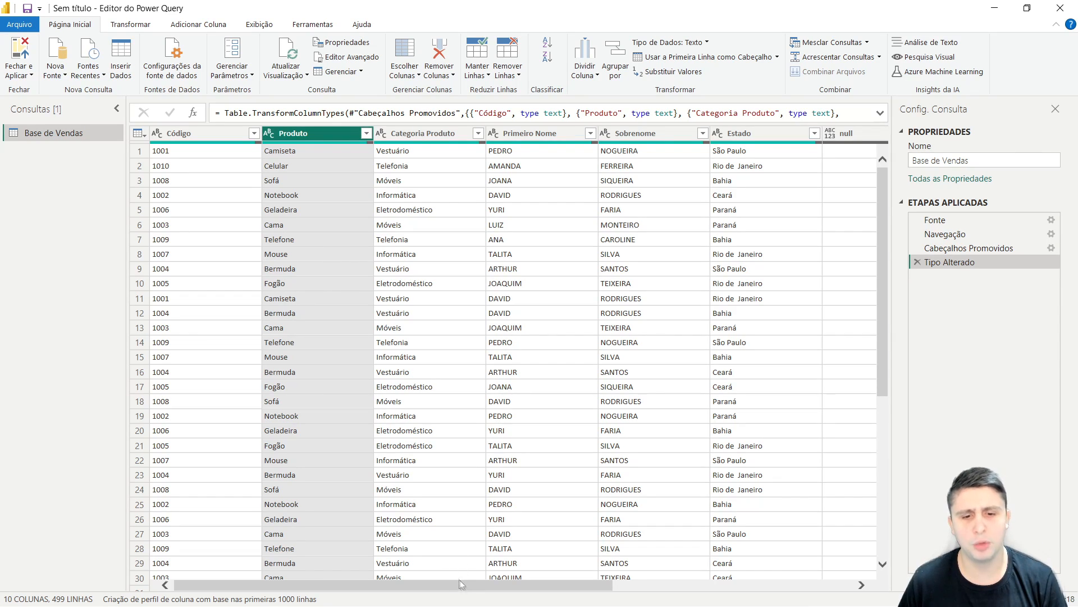
pyautogui.moveTo(467, 585); pyautogui.dragTo(713, 584)
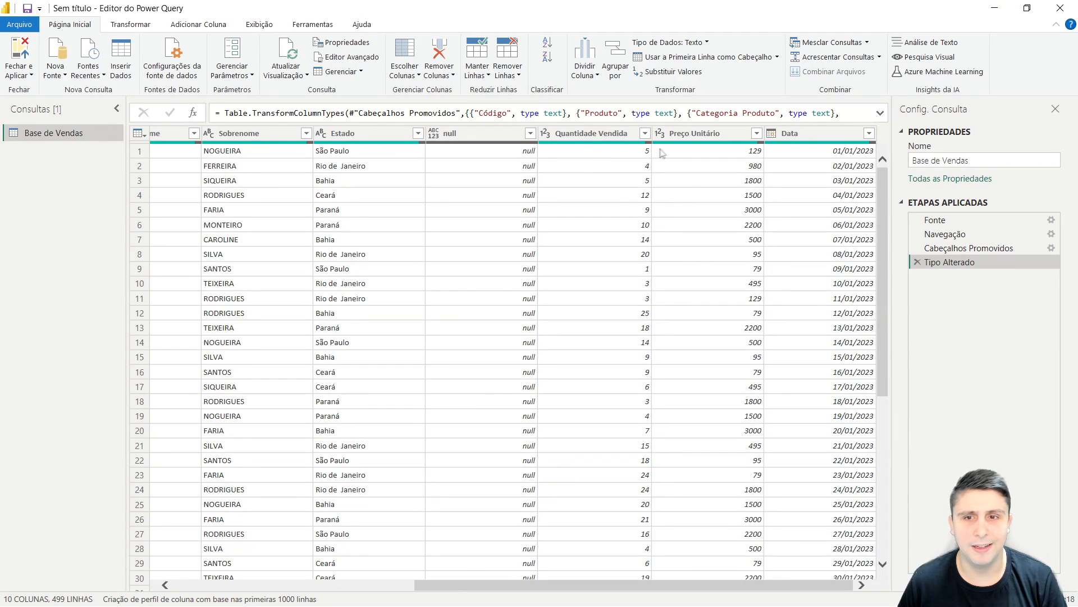
pyautogui.rightClick(584, 134)
pyautogui.moveTo(726, 257)
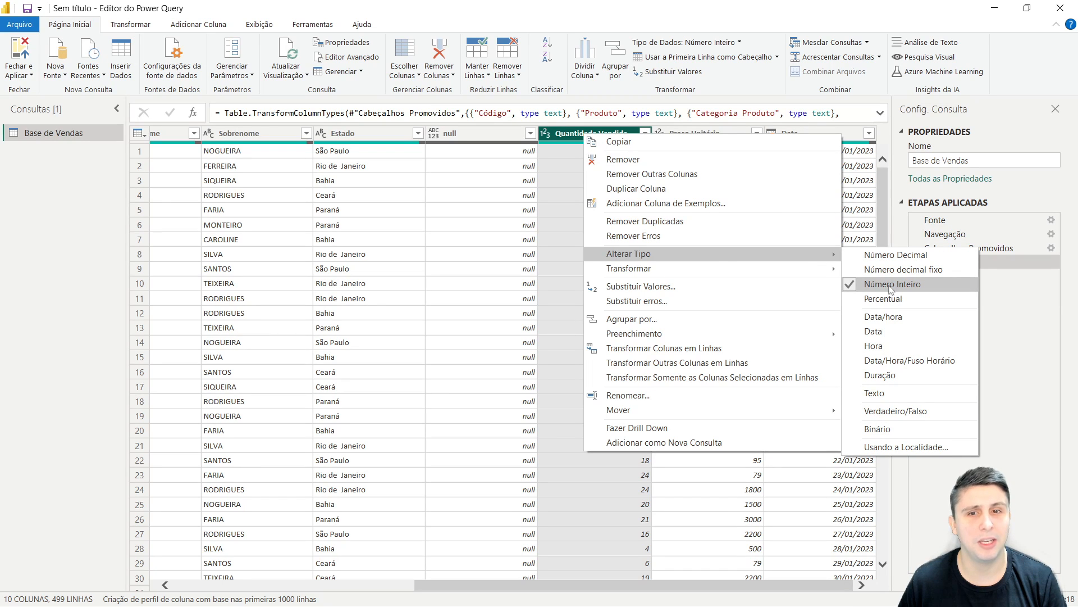
pyautogui.click(556, 137)
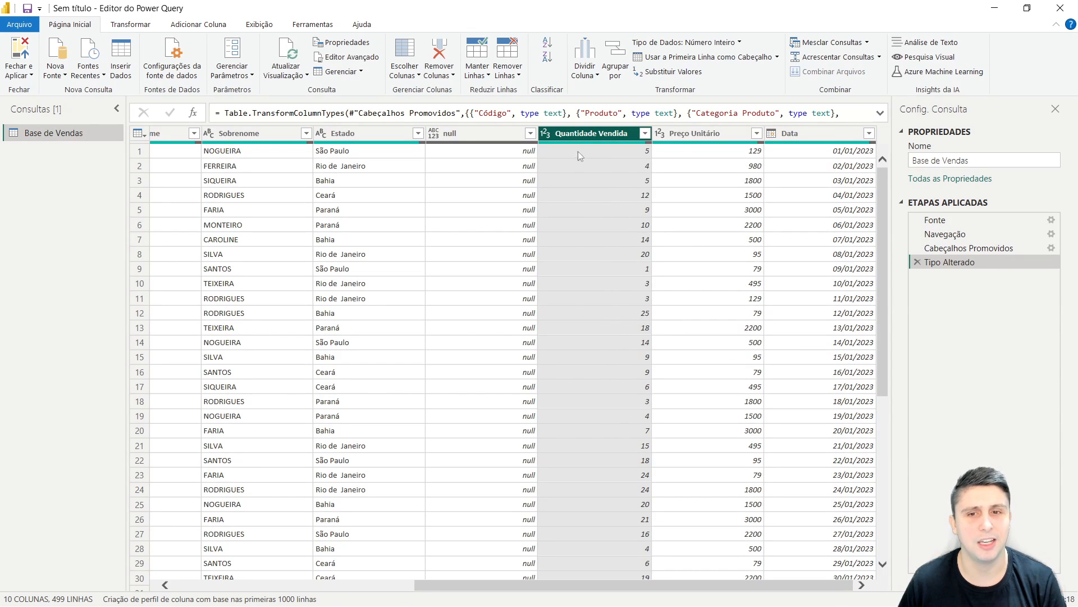
pyautogui.click(702, 135)
pyautogui.click(548, 136)
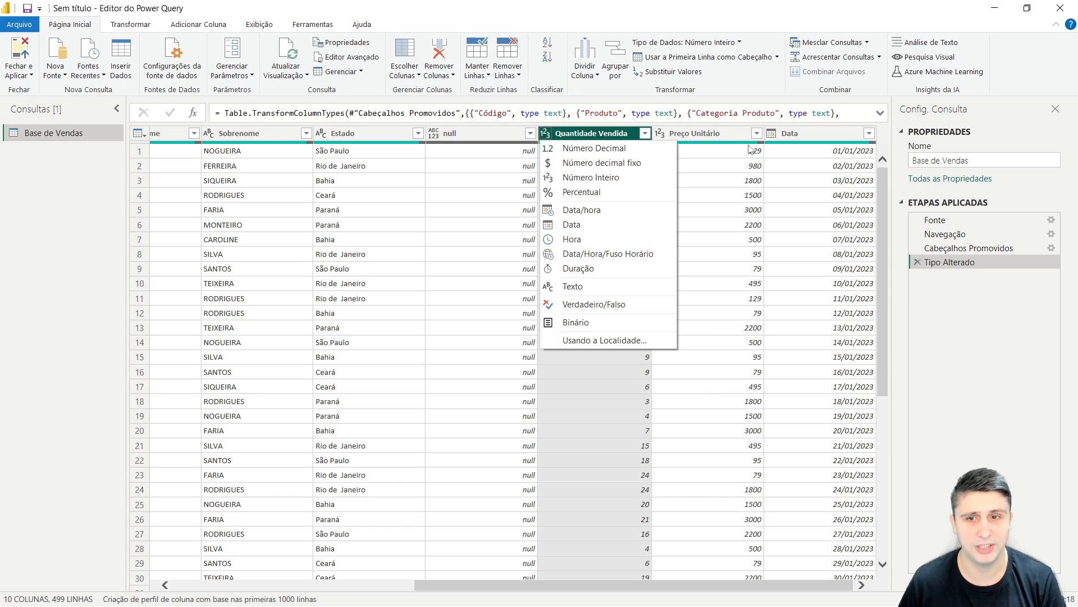
pyautogui.click(774, 136)
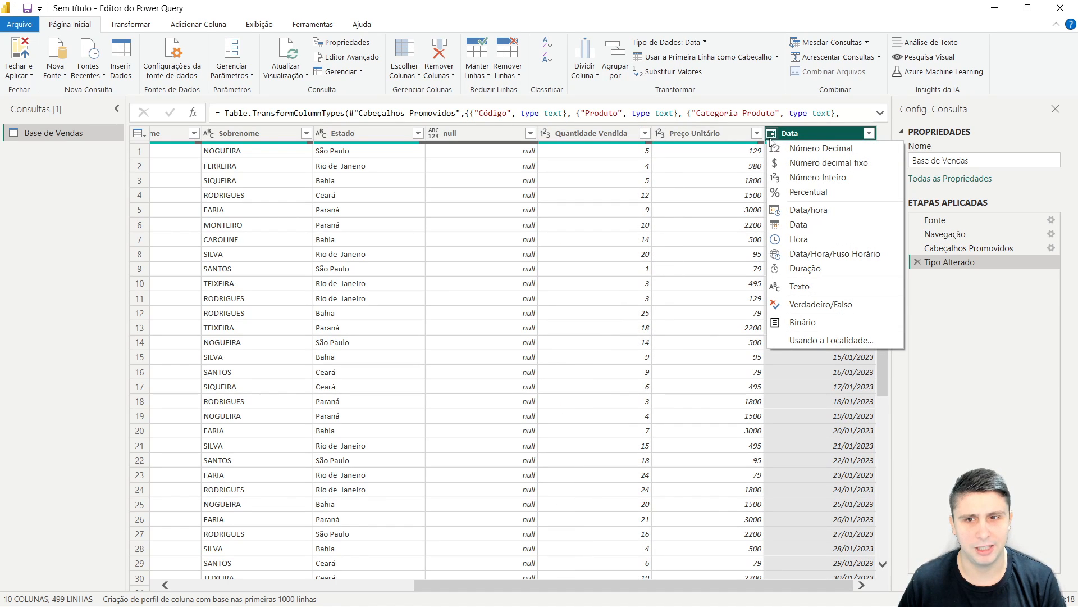
pyautogui.click(972, 360)
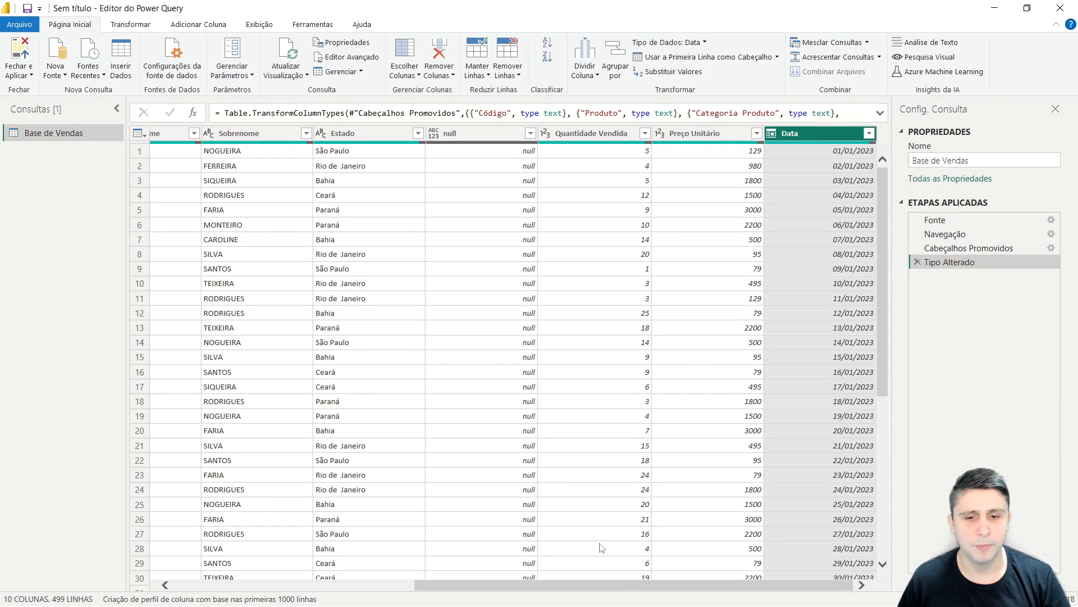
# Step: Try removing the empty column named null, and undo it by deleting that removal from the applied steps
pyautogui.moveTo(628, 584); pyautogui.dragTo(386, 599)
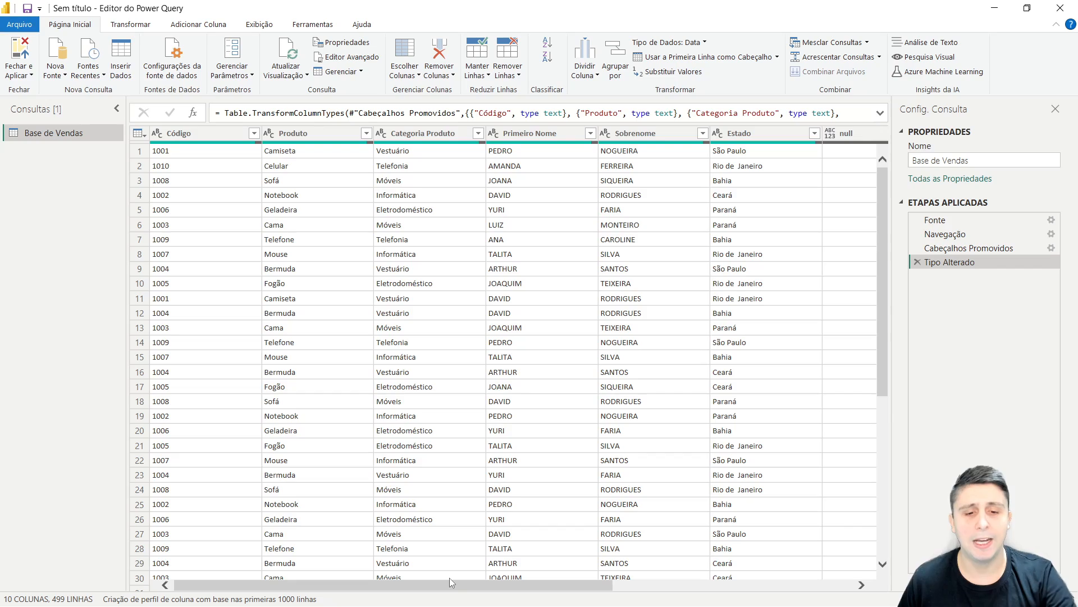
pyautogui.moveTo(442, 586); pyautogui.dragTo(556, 586)
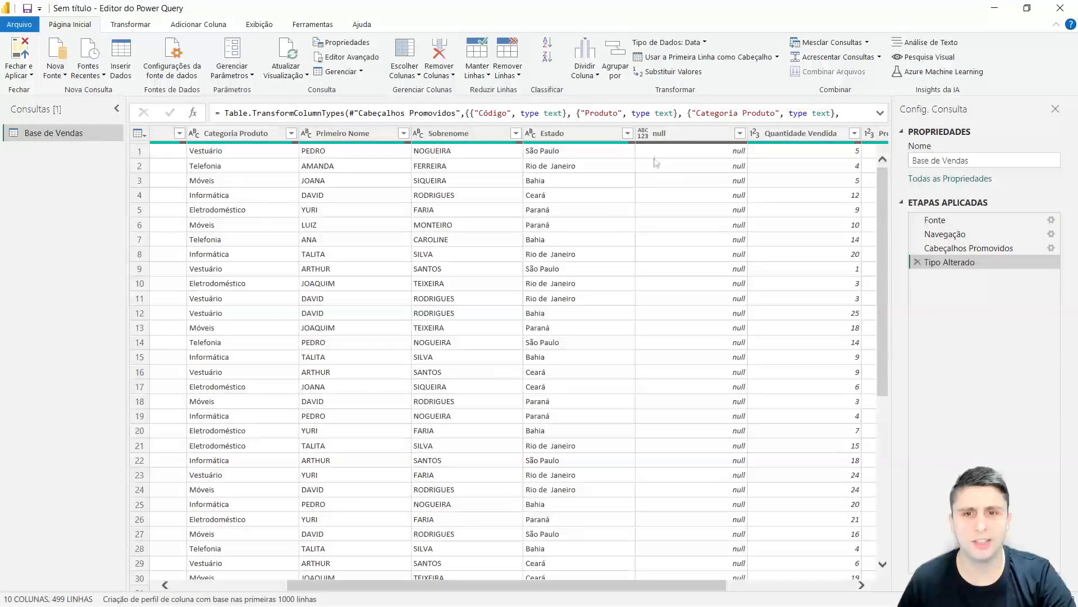
pyautogui.rightClick(662, 138)
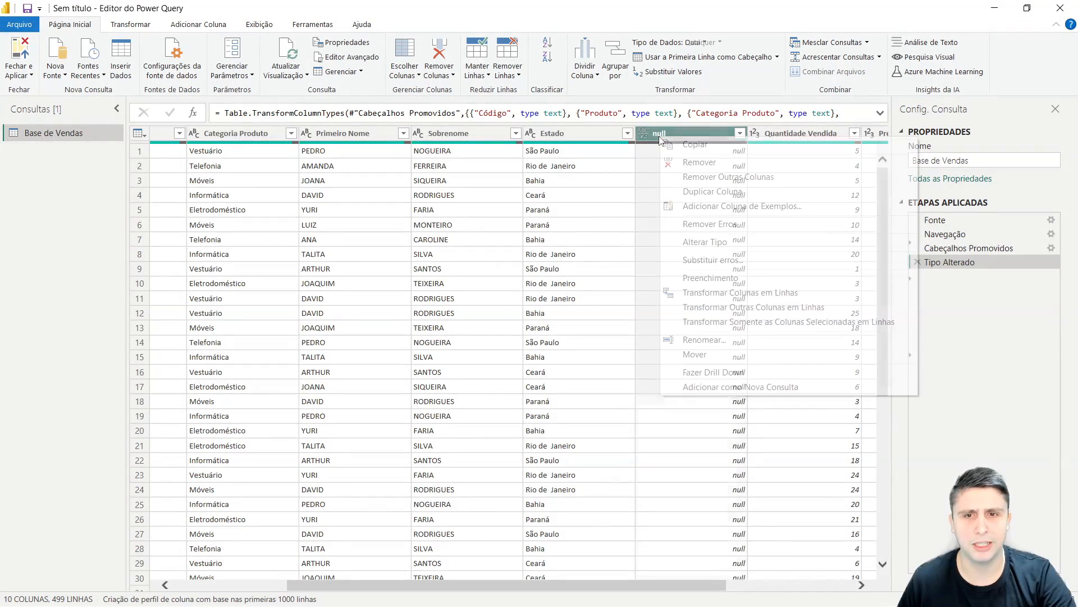
pyautogui.click(702, 162)
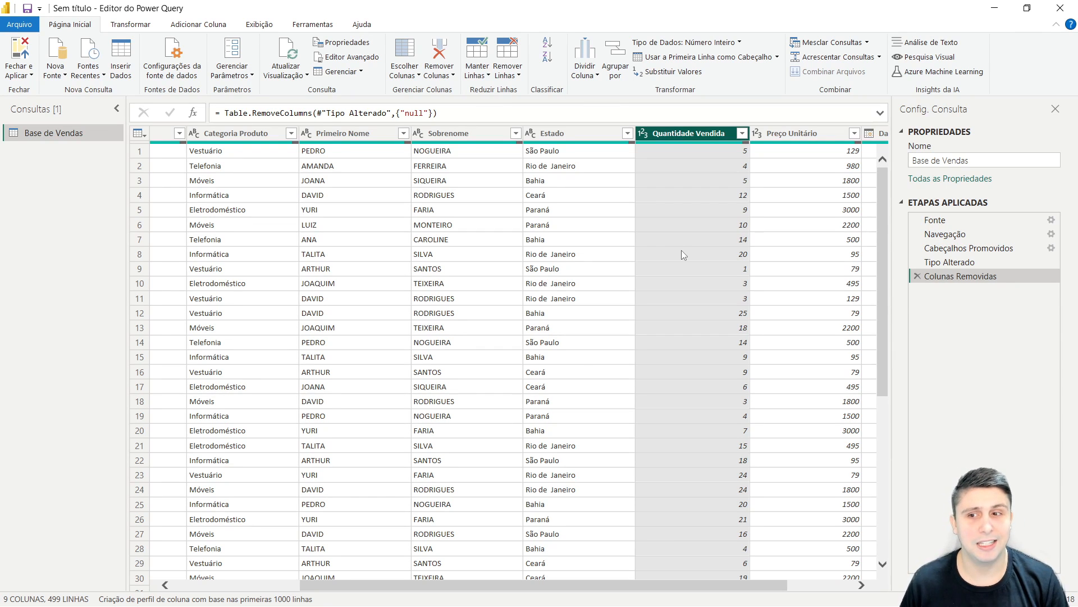
pyautogui.click(917, 277)
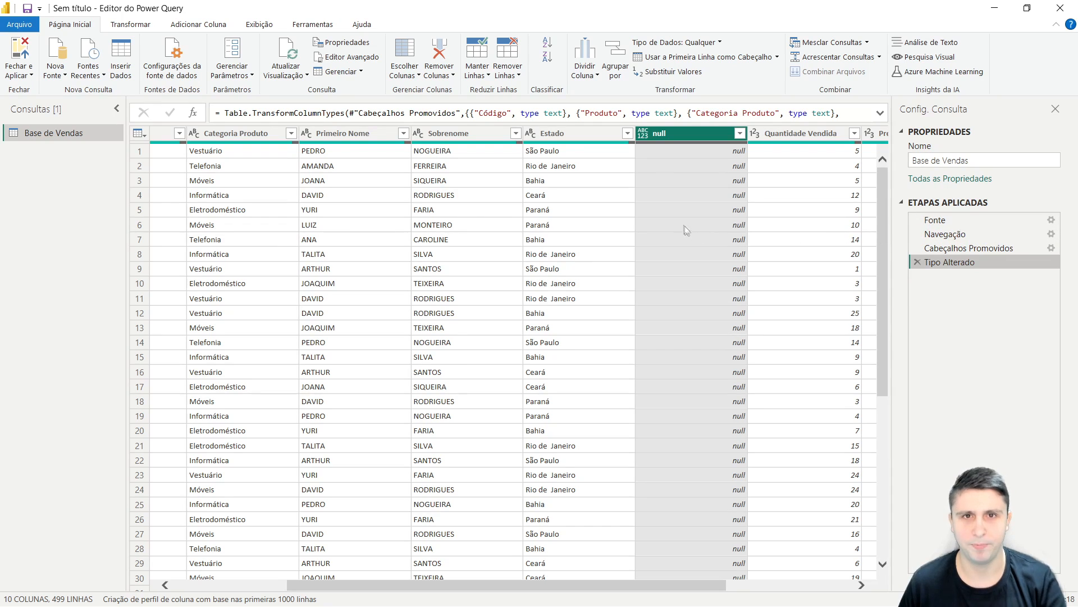
# Step: Remove the empty column named null from the Base de Vendas query
pyautogui.rightClick(661, 140)
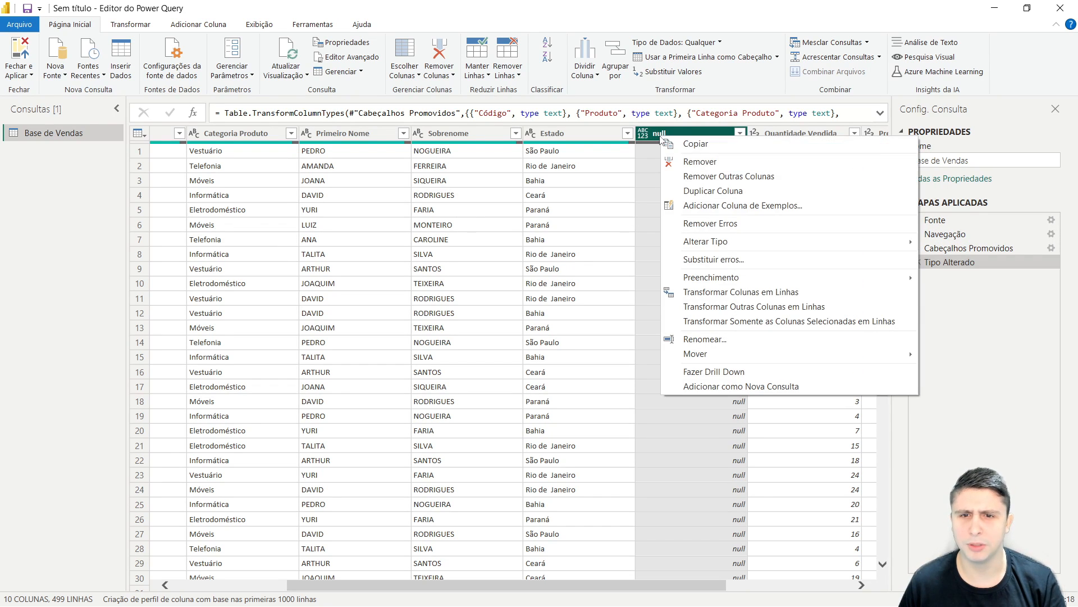
pyautogui.click(696, 162)
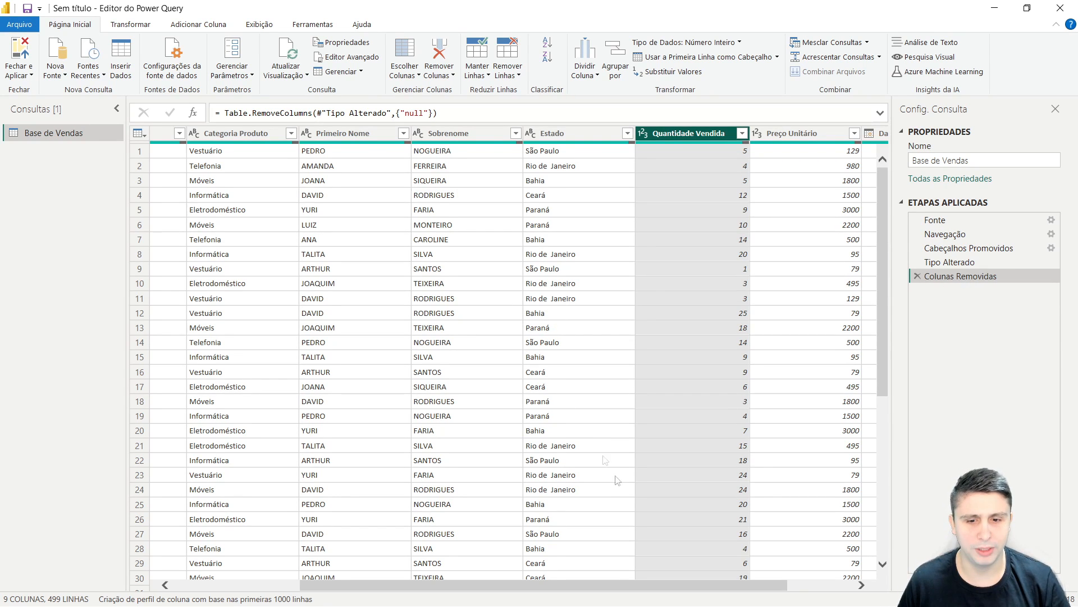
pyautogui.moveTo(620, 587); pyautogui.dragTo(497, 588)
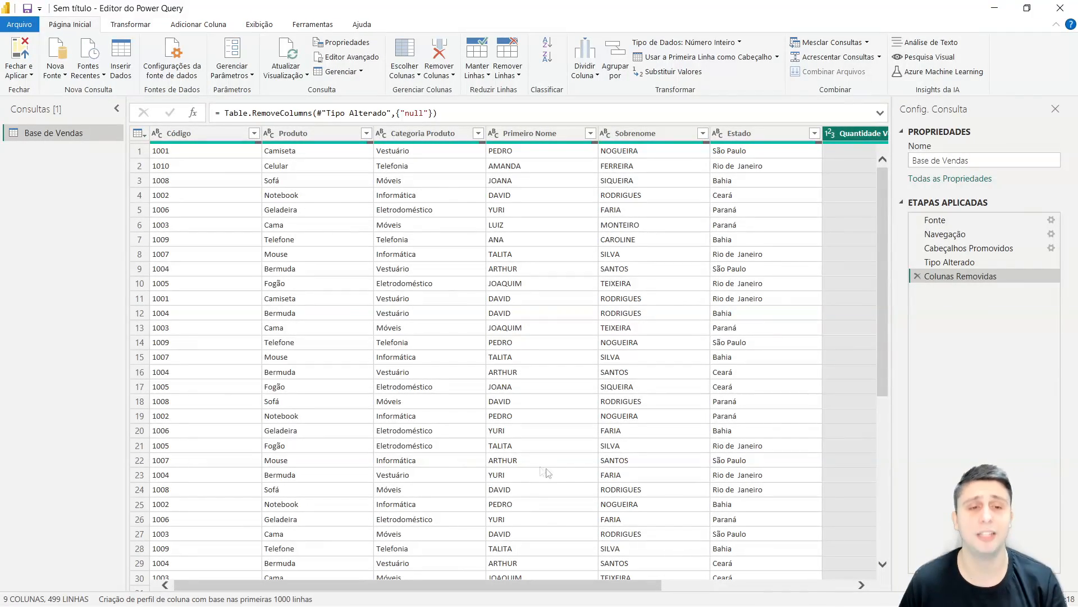
# Step: Find the blank rows among the sales records, remove all of them, and check the remaining rows
pyautogui.scroll(-2, 584, 377)
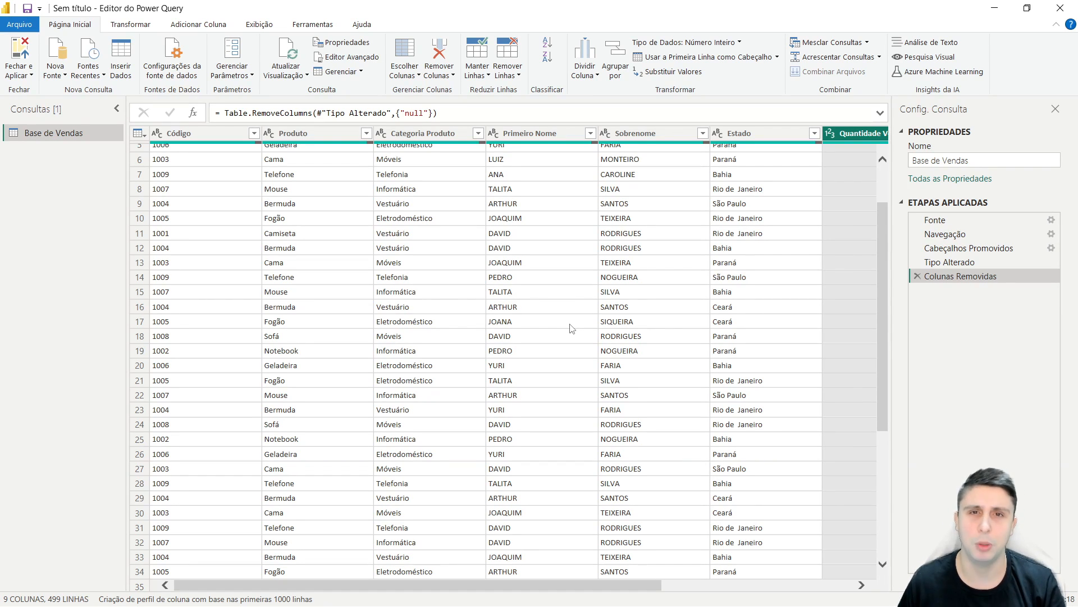
pyautogui.scroll(-20, 562, 337)
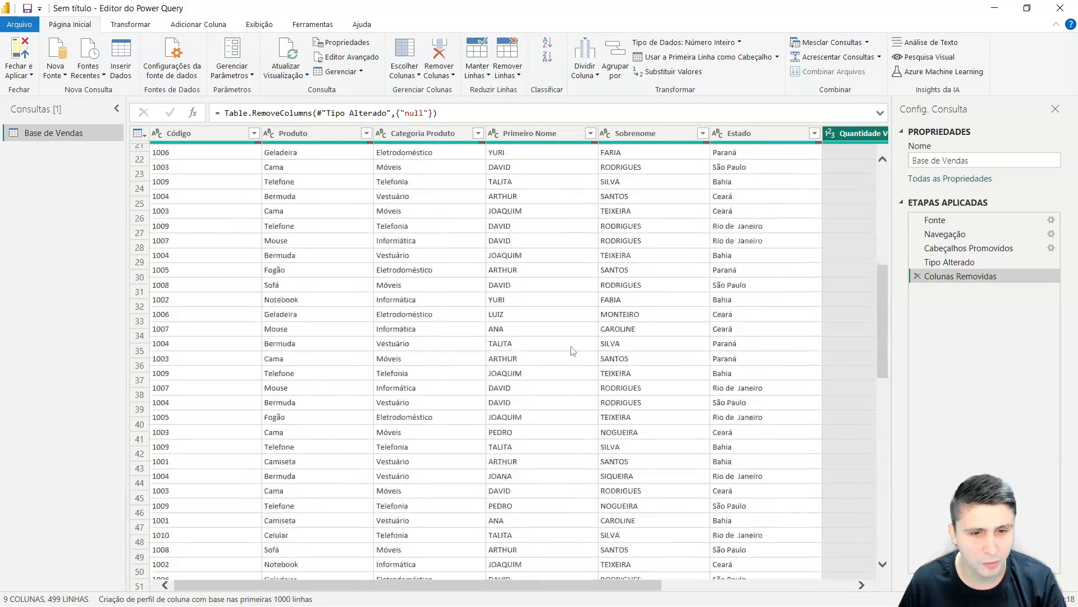
pyautogui.scroll(-2, 567, 349)
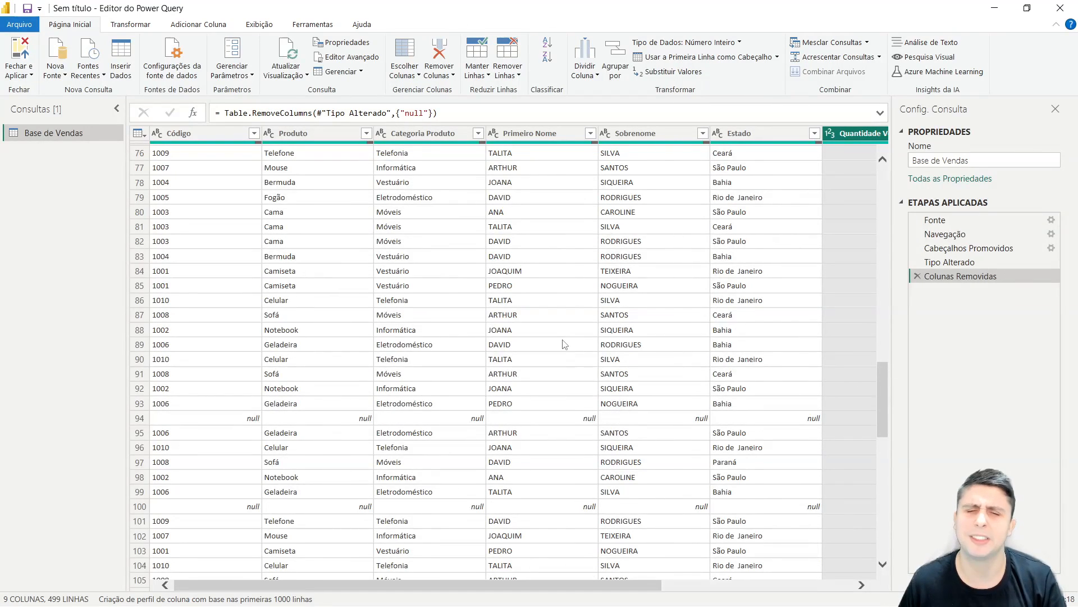
pyautogui.scroll(-3, 579, 351)
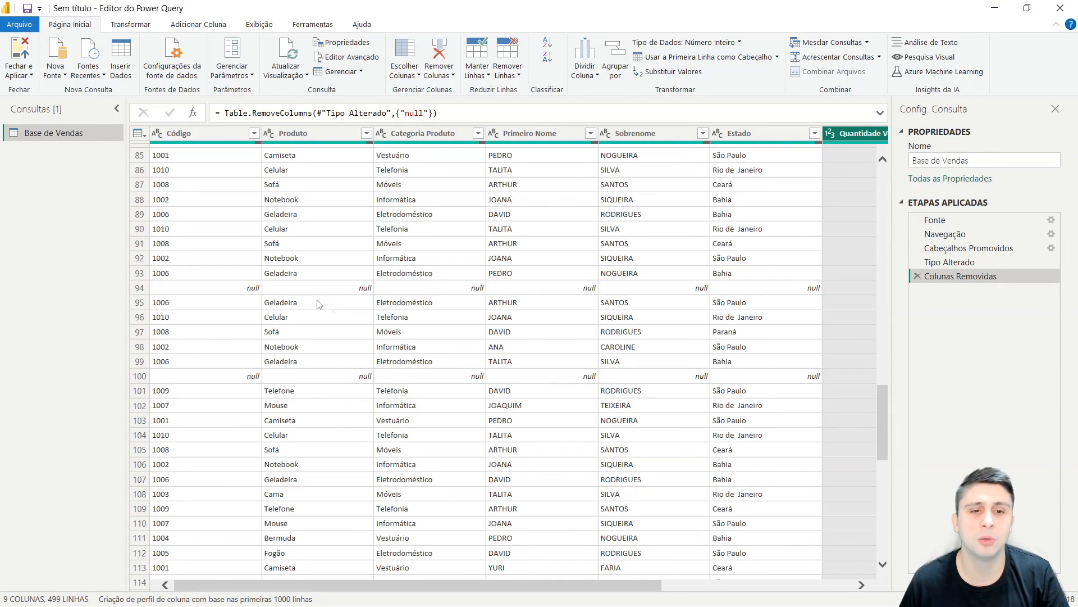
pyautogui.moveTo(883, 419); pyautogui.dragTo(860, 165)
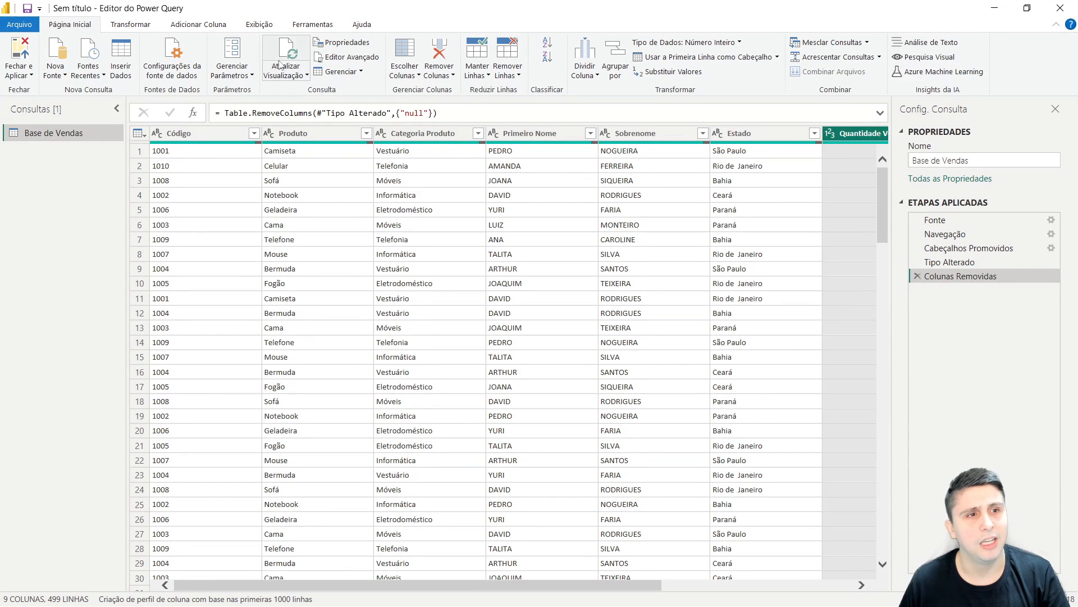
pyautogui.click(513, 79)
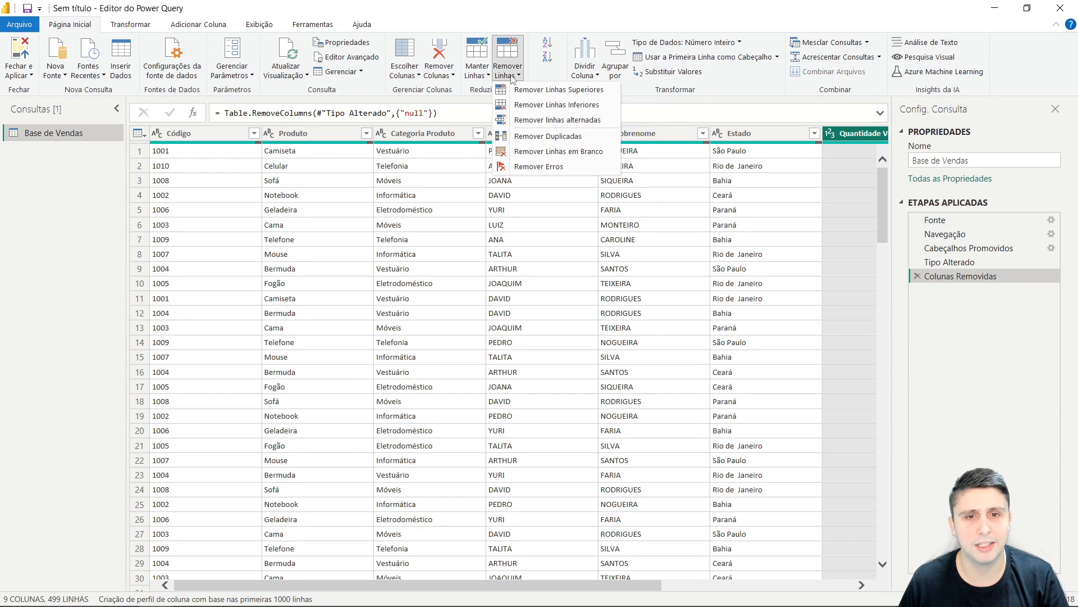
pyautogui.click(540, 153)
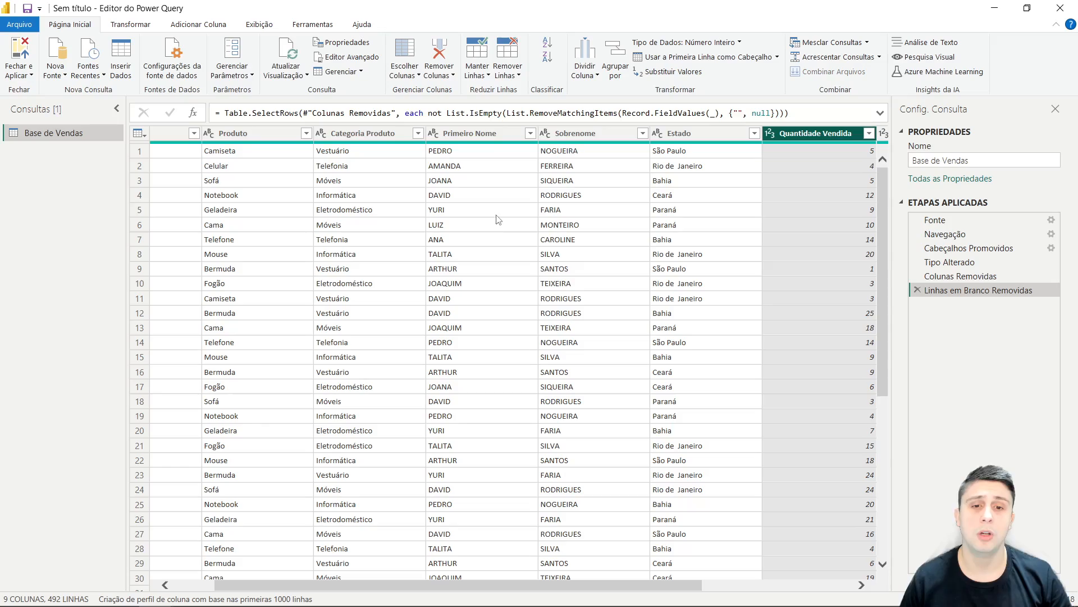
pyautogui.scroll(-20, 499, 225)
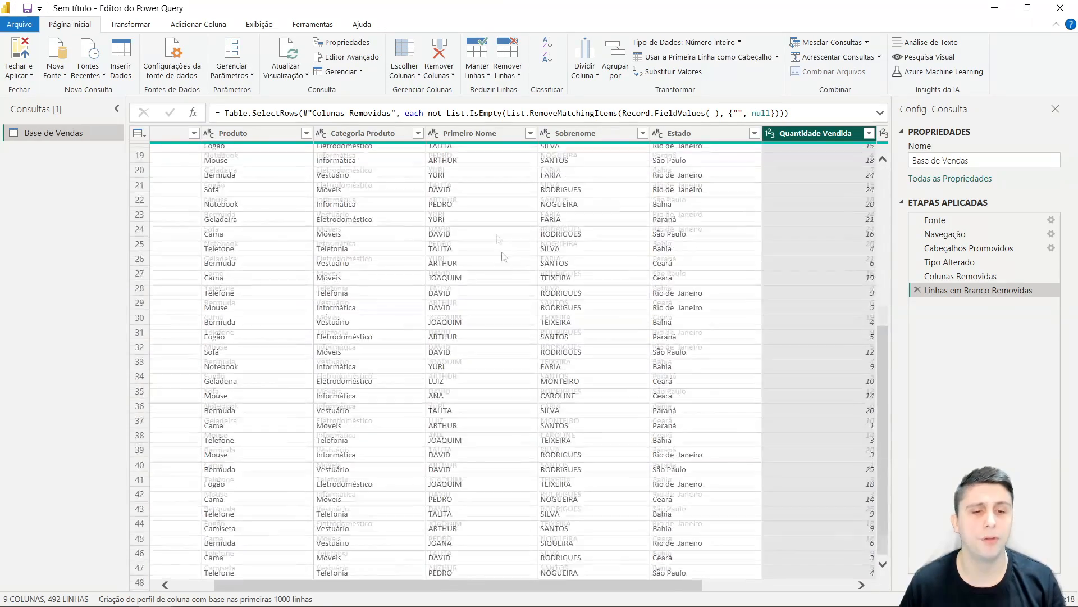
pyautogui.moveTo(884, 444); pyautogui.dragTo(843, 230)
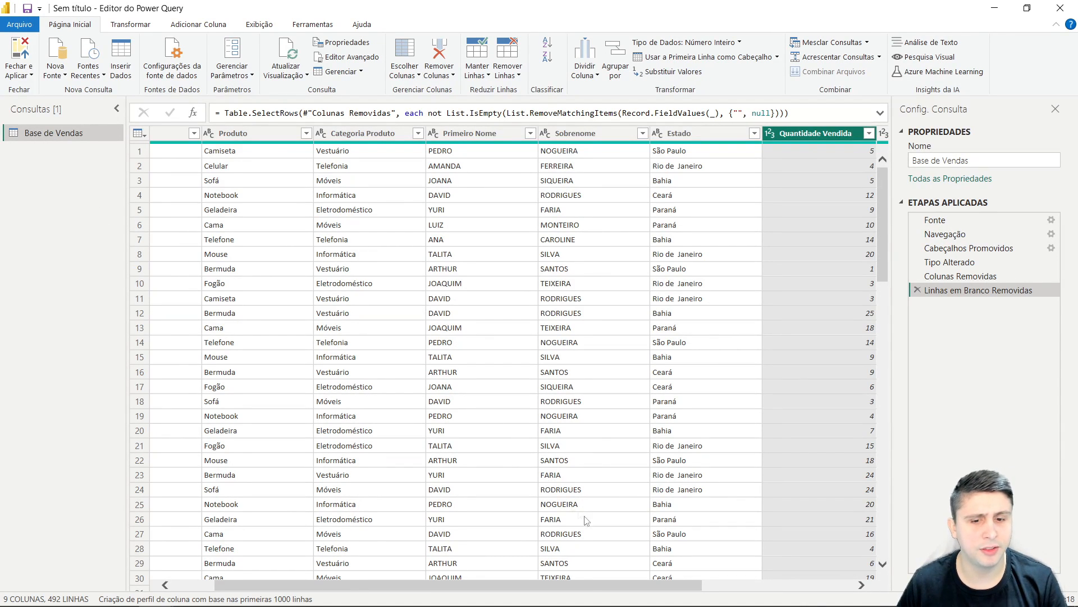
pyautogui.moveTo(588, 589); pyautogui.dragTo(472, 592)
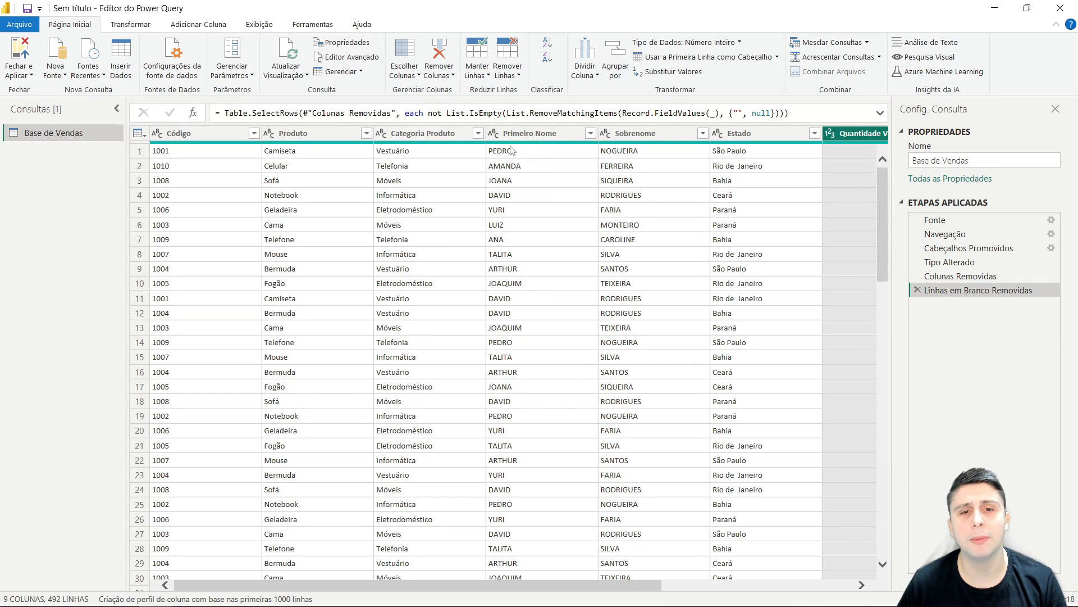
# Step: Convert the text in the Primeiro Nome column so that each word is capitalized, changing the existing column rather than adding one
pyautogui.click(528, 137)
pyautogui.click(635, 137)
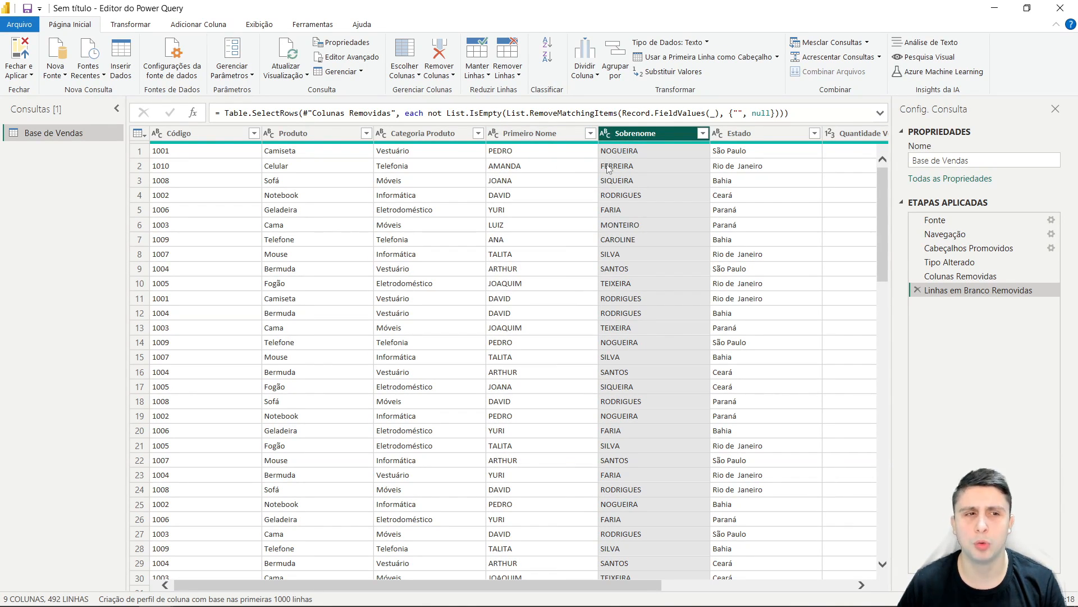
pyautogui.click(517, 139)
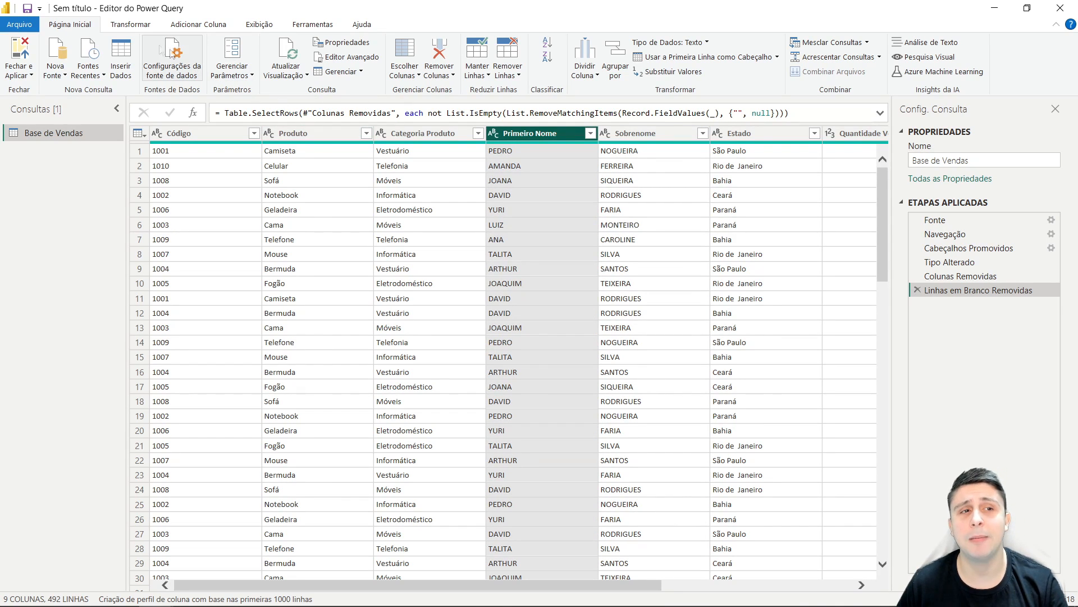
pyautogui.click(133, 26)
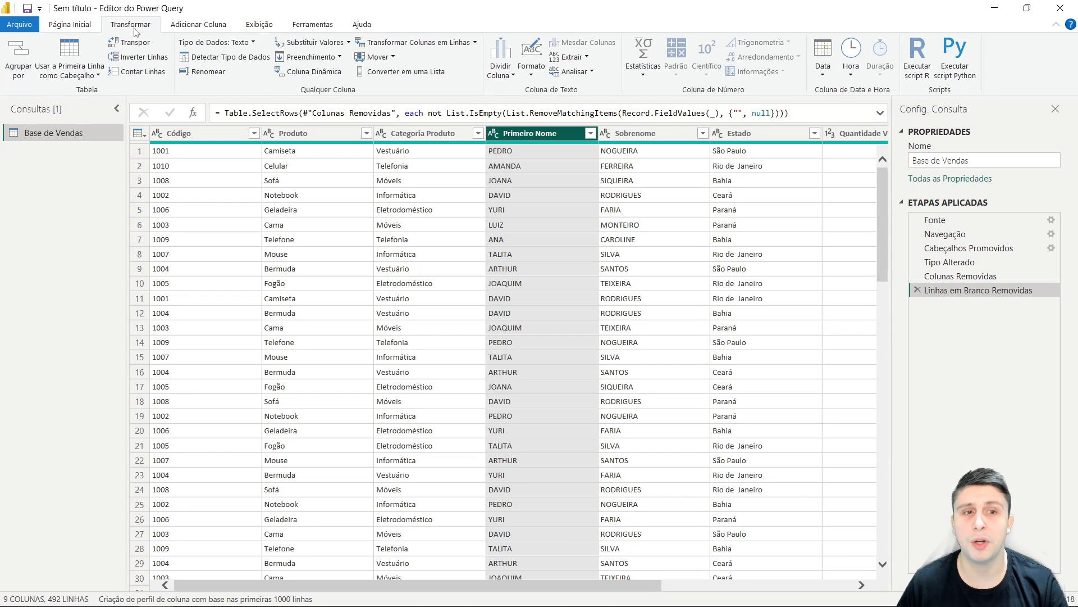
pyautogui.click(188, 28)
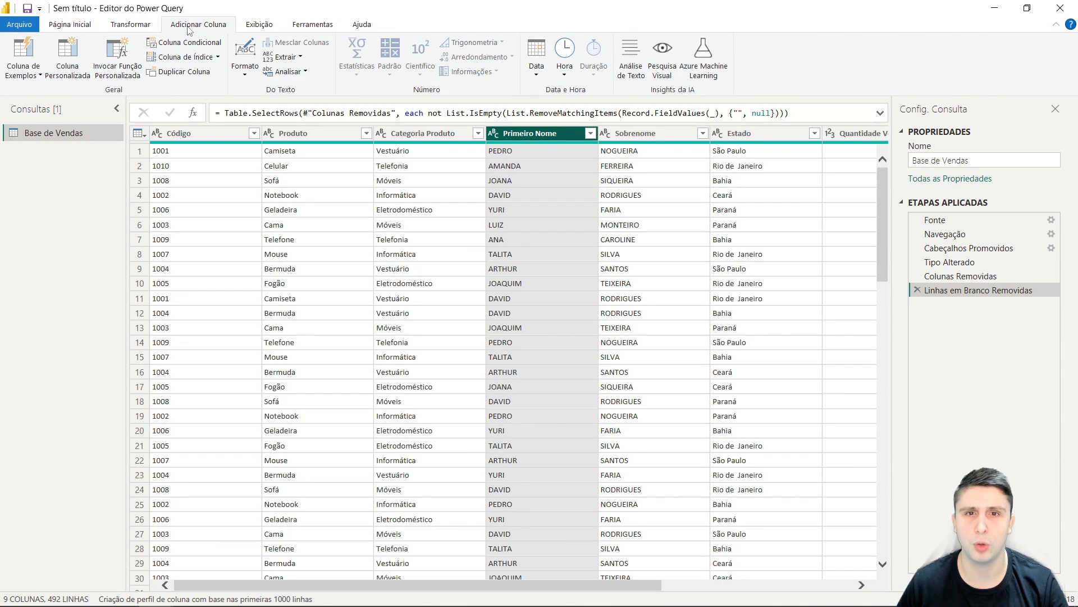
pyautogui.moveTo(542, 143)
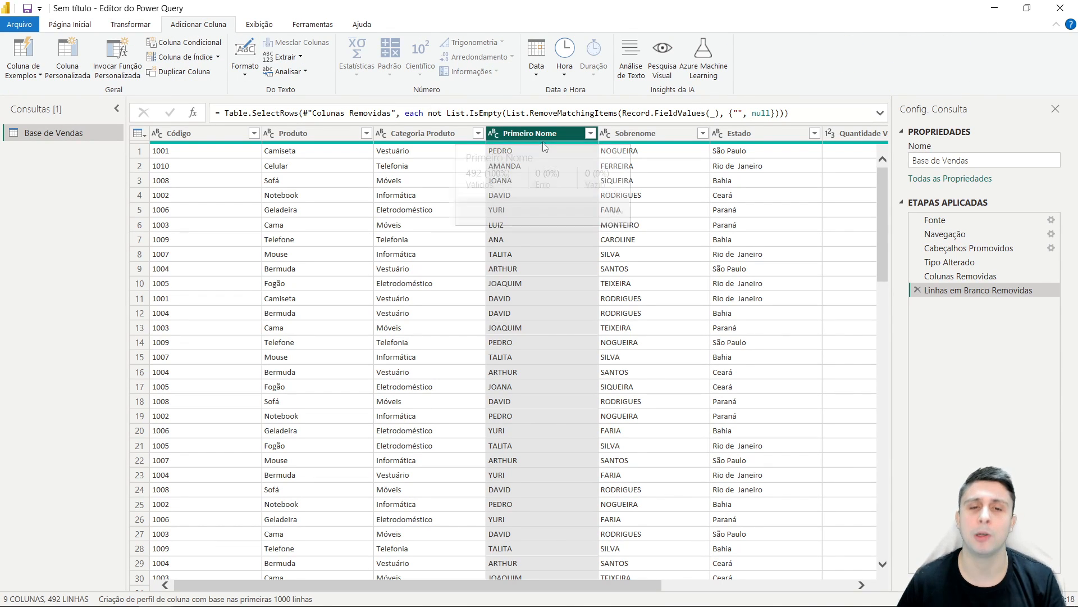
pyautogui.click(135, 26)
pyautogui.click(531, 67)
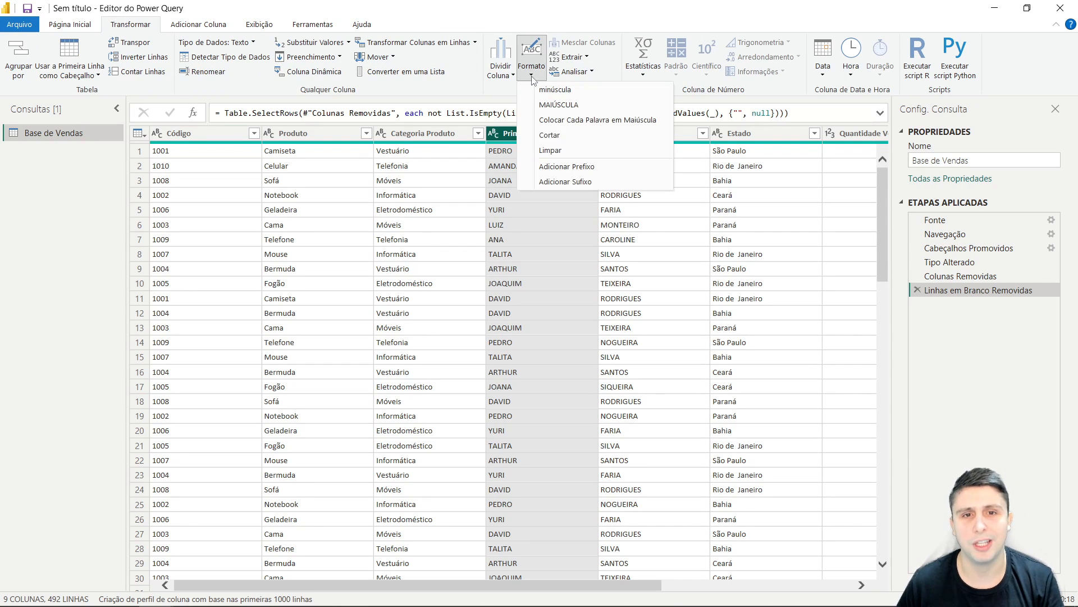
pyautogui.click(571, 123)
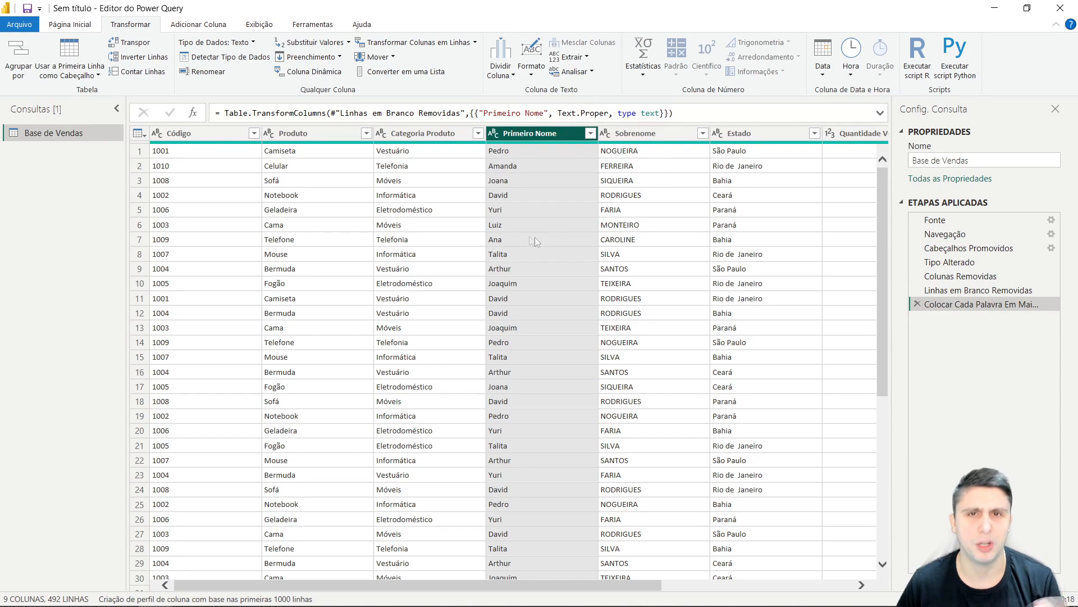
# Step: Apply the same capitalize-each-word format to the text in the Sobrenome column
pyautogui.click(636, 136)
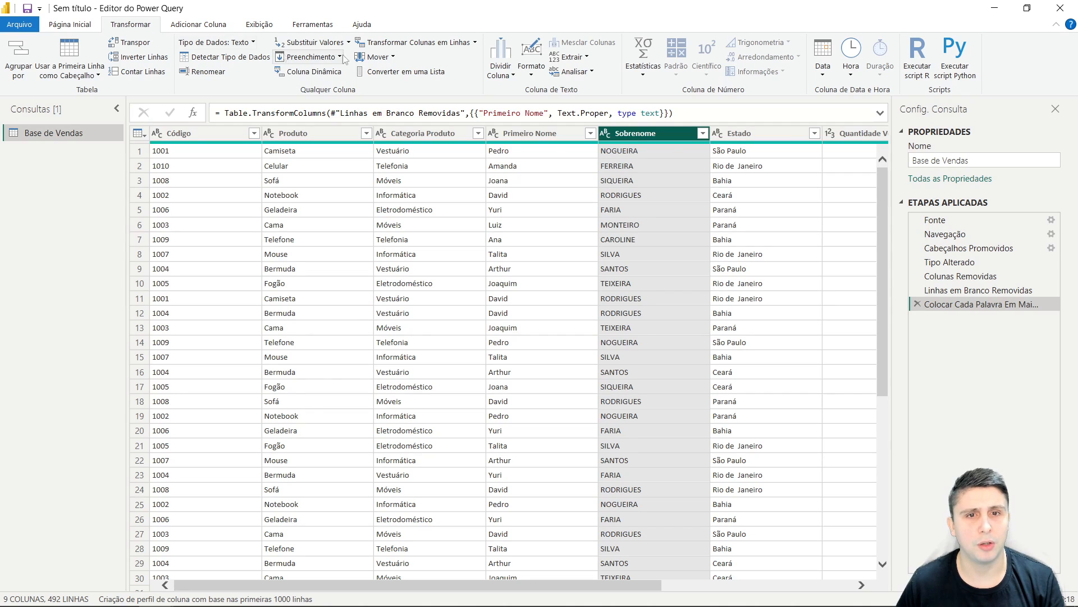
pyautogui.click(531, 62)
pyautogui.click(566, 121)
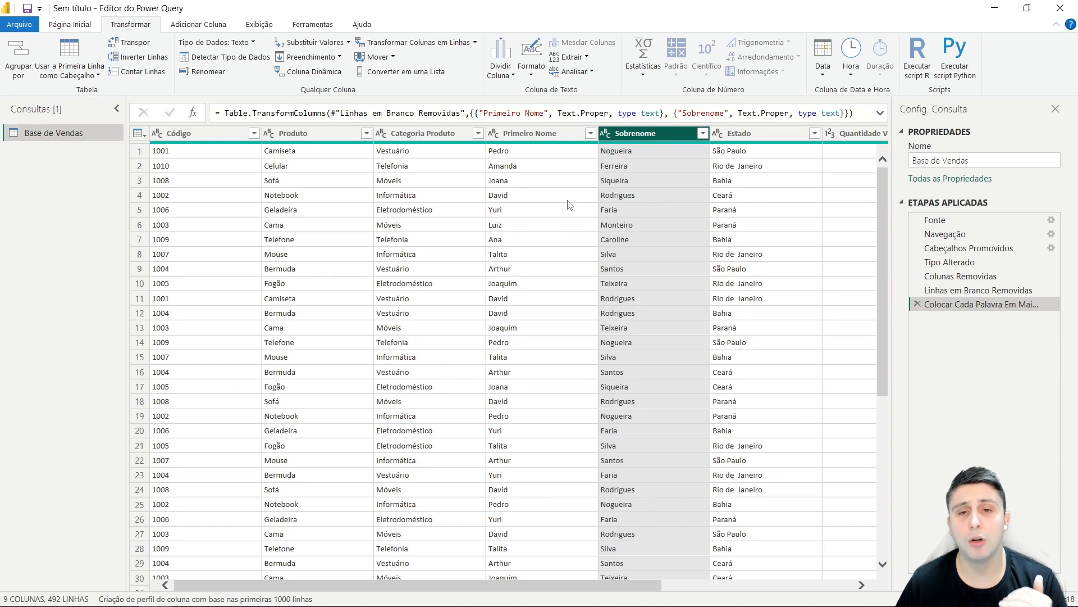
# Step: Add a new column named Nome that merges Primeiro Nome and Sobrenome, in that order, with a space (Espaço) as separator
pyautogui.click(550, 139)
pyautogui.click(638, 135)
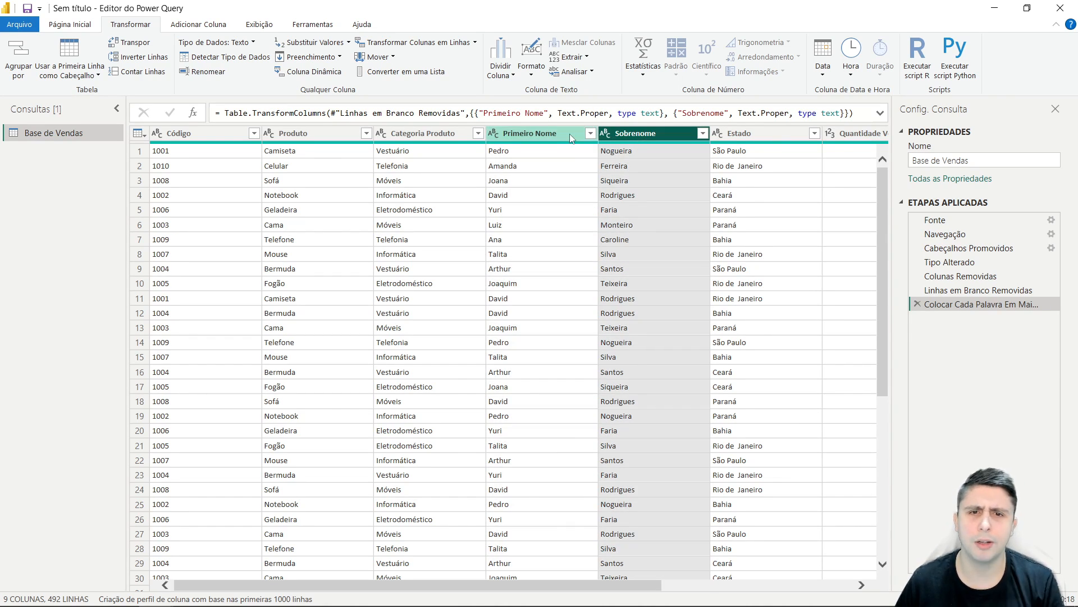
pyautogui.click(570, 133)
pyautogui.click(615, 138)
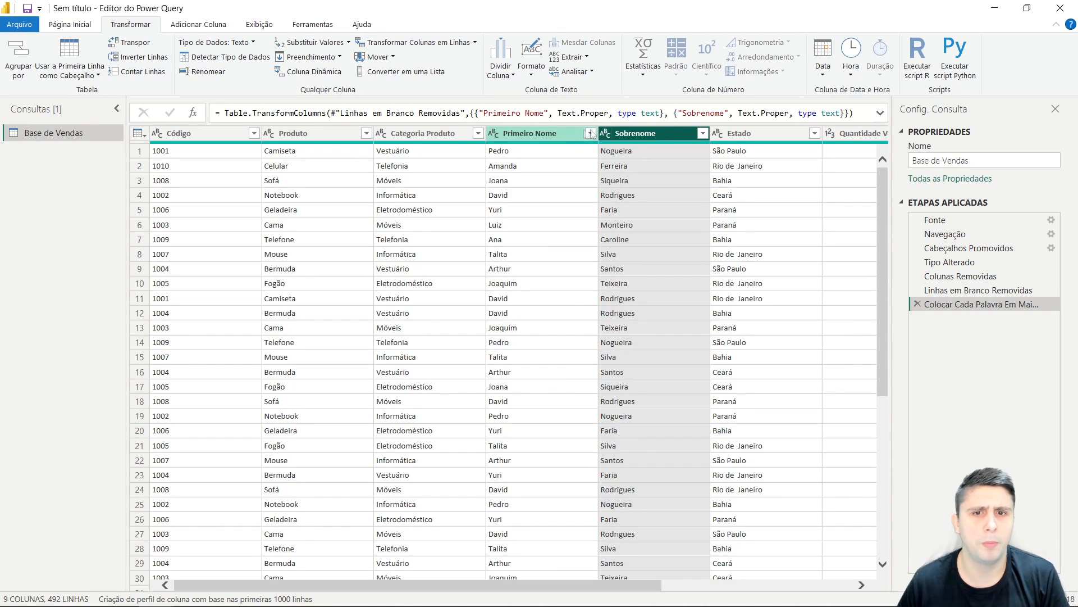
pyautogui.click(545, 135)
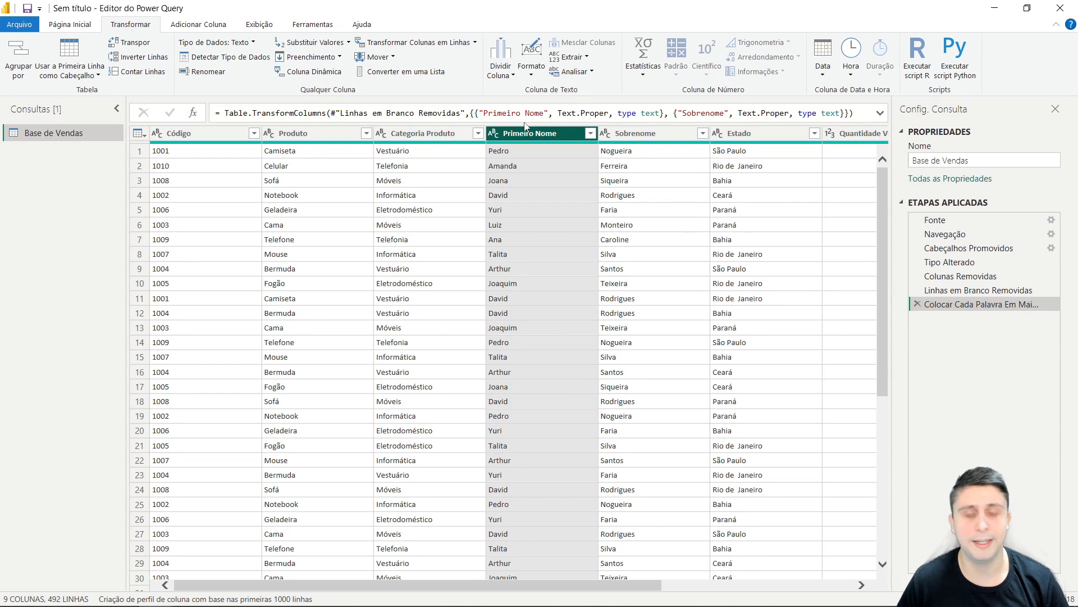
pyautogui.keyDown('ctrl'); pyautogui.click(623, 142); pyautogui.keyUp('ctrl')
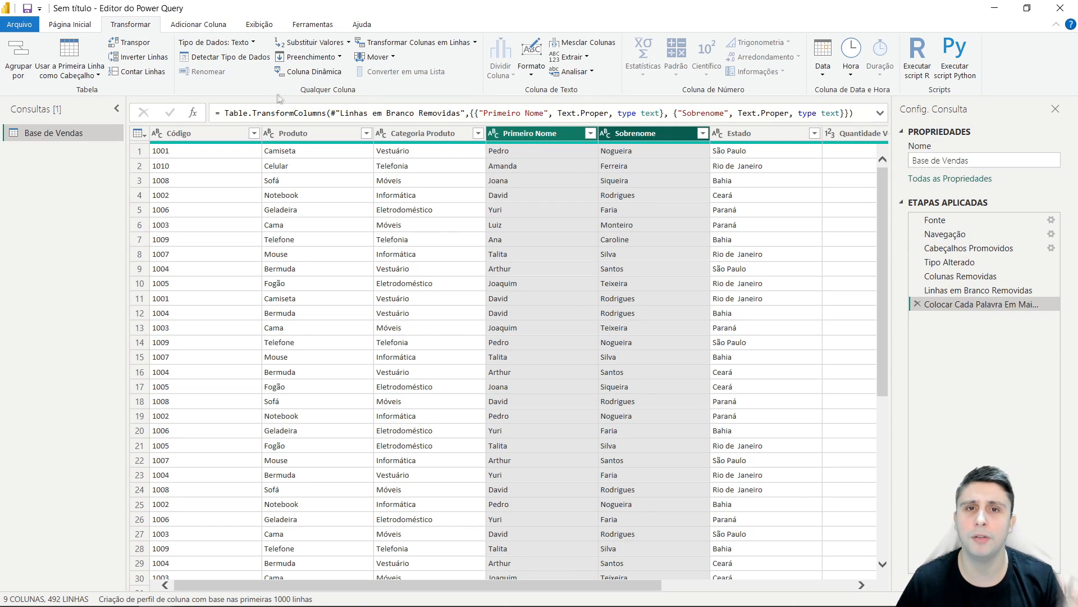
pyautogui.click(207, 27)
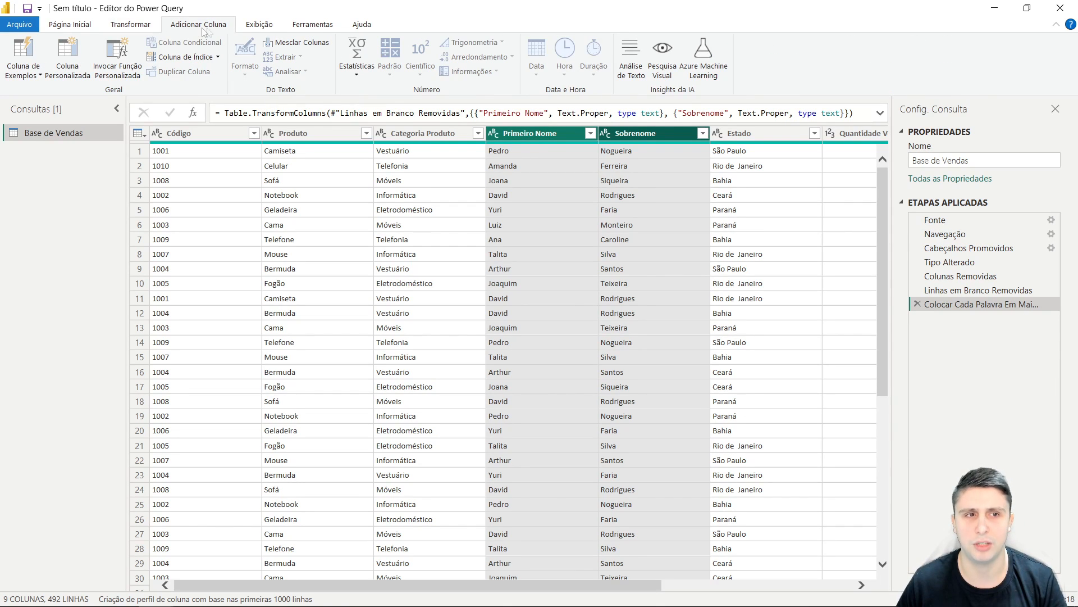
pyautogui.click(293, 48)
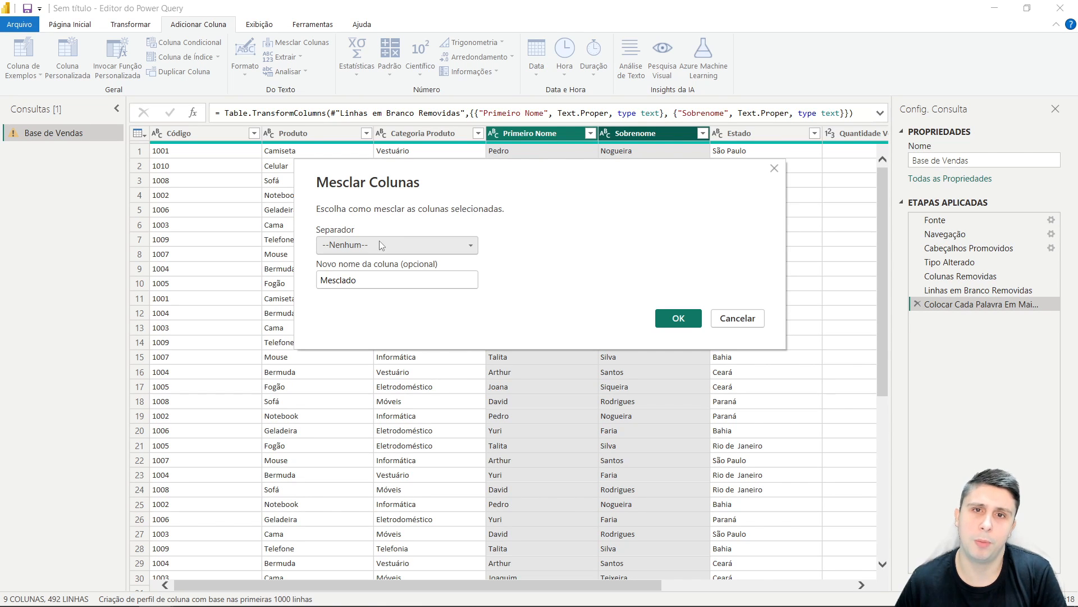
pyautogui.click(394, 252)
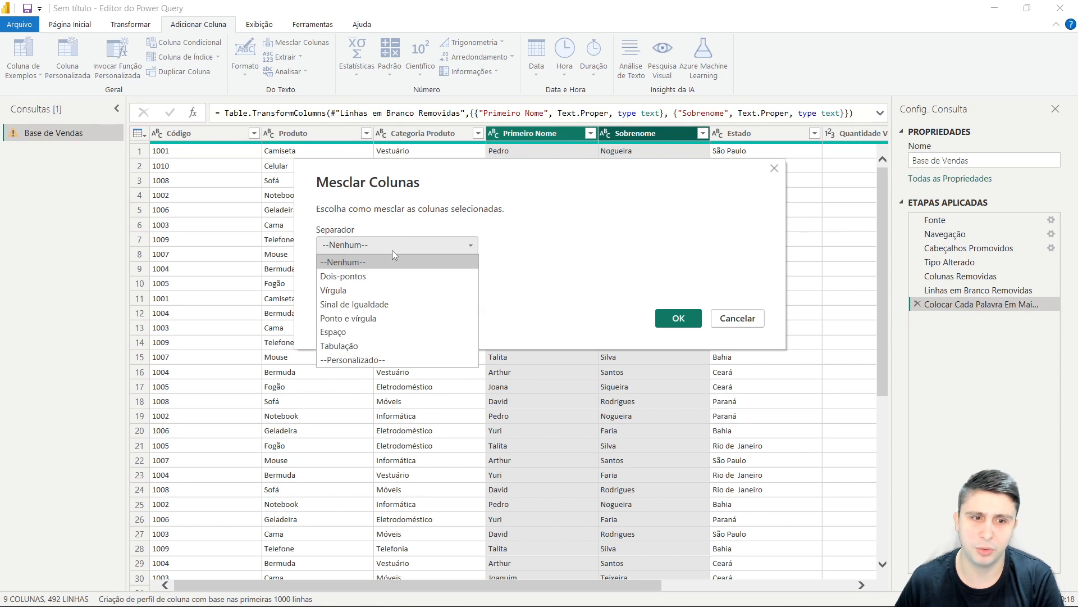
pyautogui.click(355, 329)
pyautogui.moveTo(371, 286); pyautogui.dragTo(319, 282)
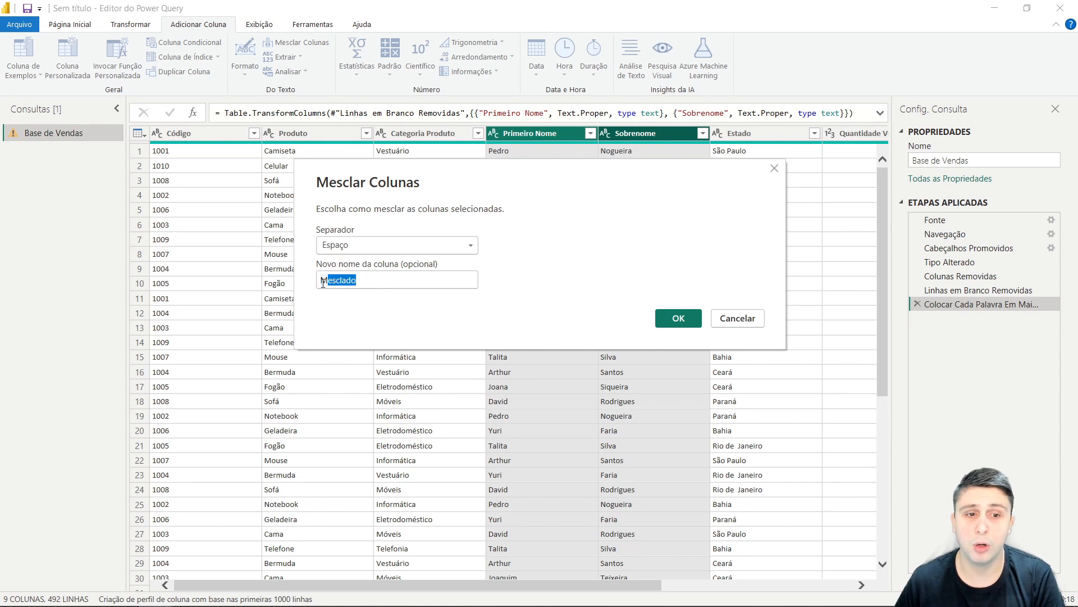
pyautogui.write('Nome')
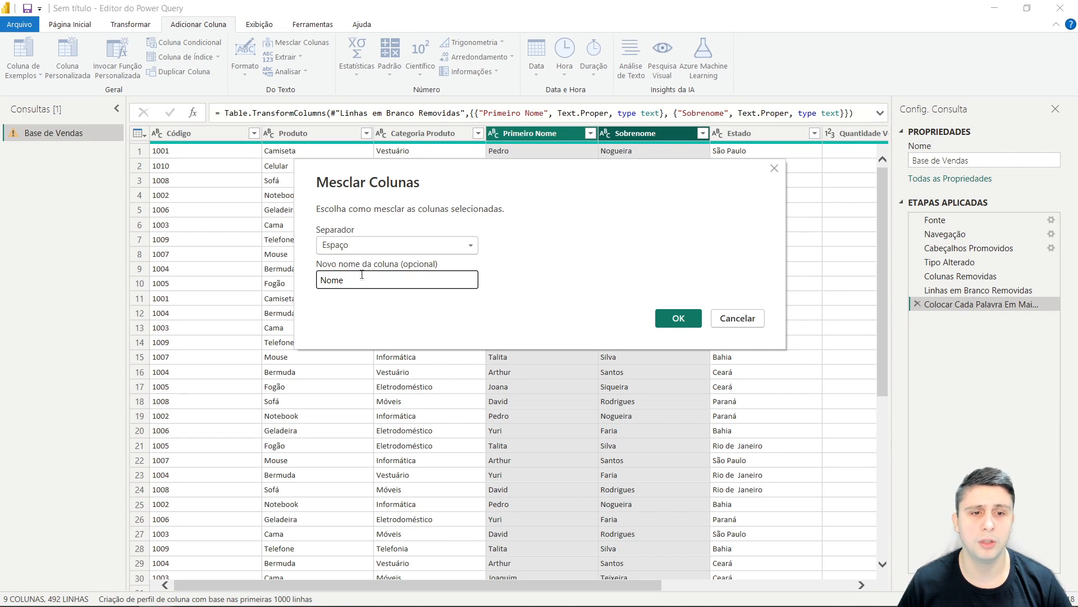
pyautogui.click(674, 318)
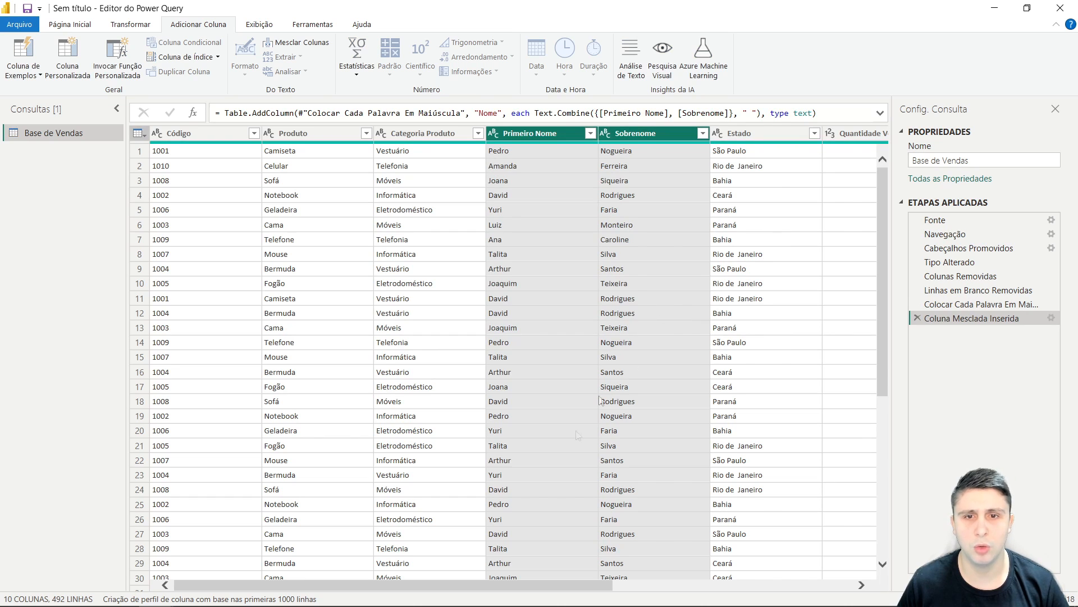
# Step: Move the merged Nome column from the end of the table to between Categoria Produto and Primeiro Nome
pyautogui.moveTo(522, 587); pyautogui.dragTo(570, 591)
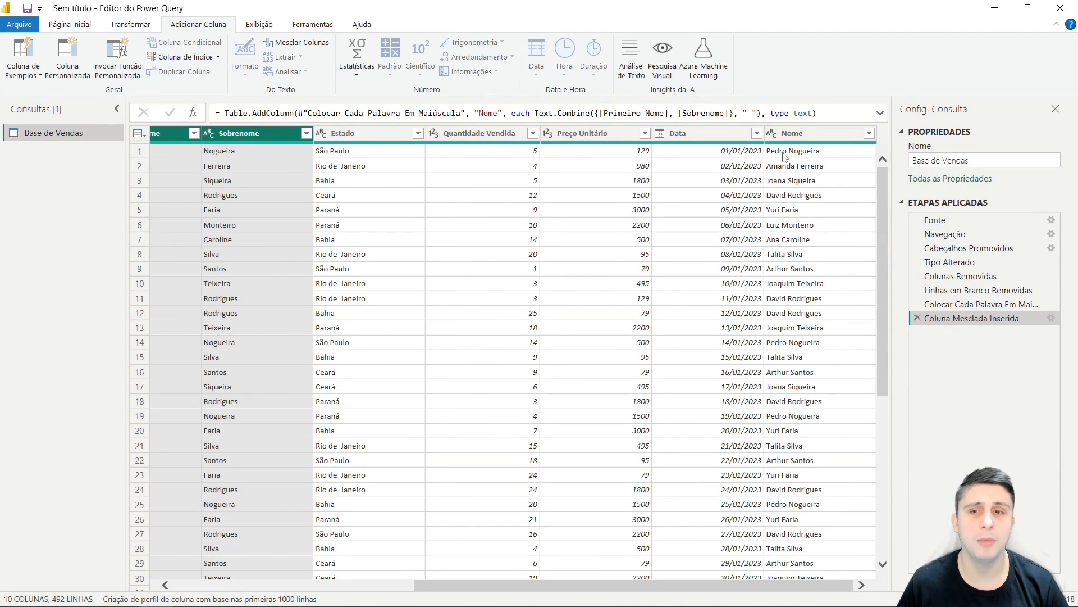
pyautogui.click(804, 133)
pyautogui.moveTo(804, 133)
pyautogui.mouseDown()
pyautogui.moveTo(168, 147)
pyautogui.moveTo(230, 141)
pyautogui.mouseUp()
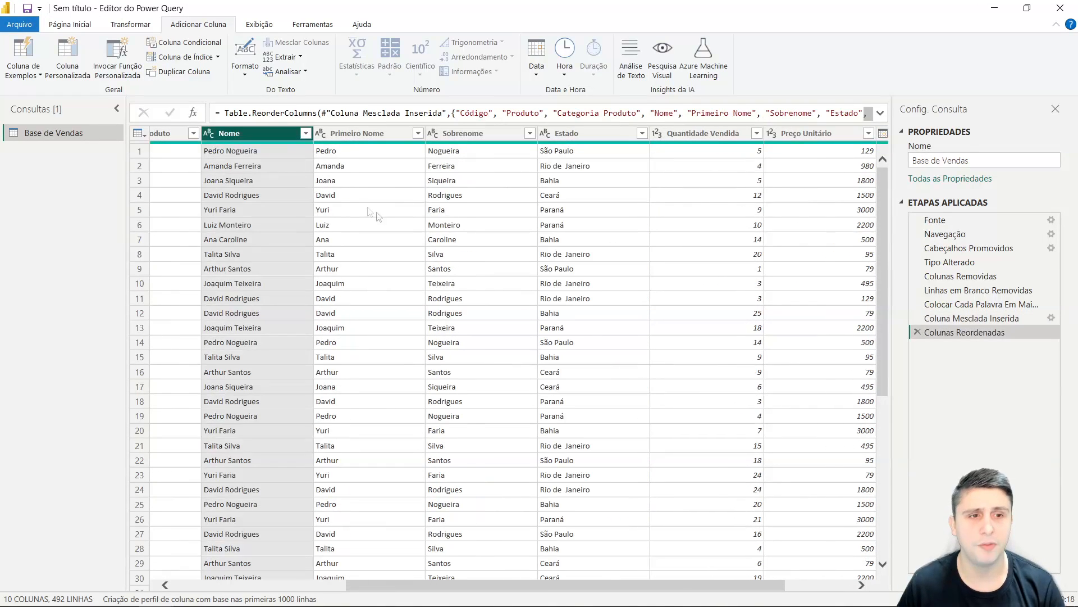
# Step: Remove the separate Primeiro Nome and Sobrenome columns from the Base de Vendas query
pyautogui.click(384, 135)
pyautogui.click(433, 133)
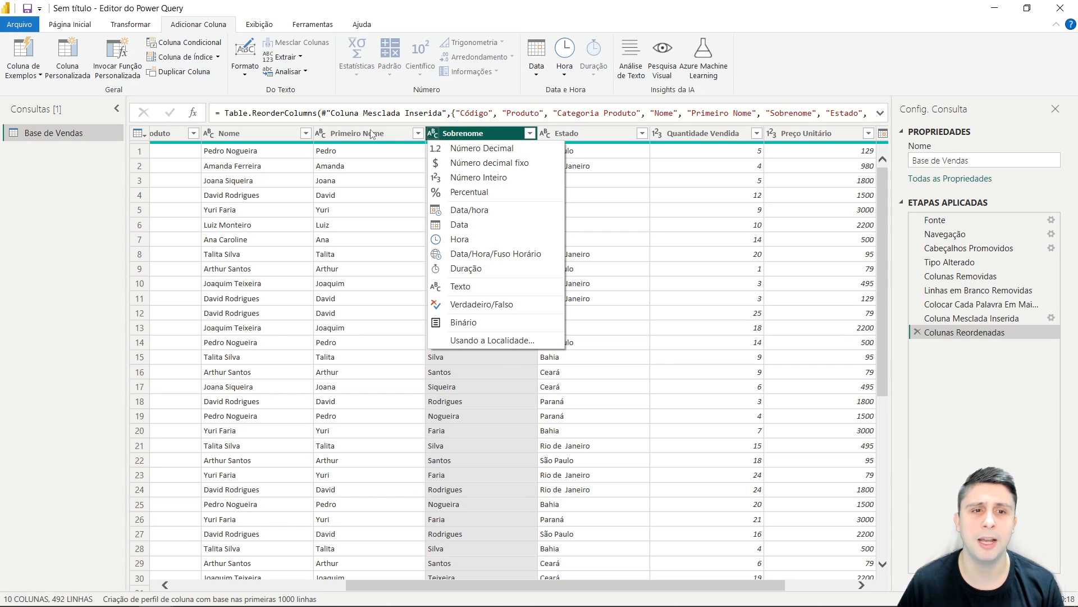
pyautogui.click(371, 134)
pyautogui.rightClick(359, 134)
pyautogui.click(387, 160)
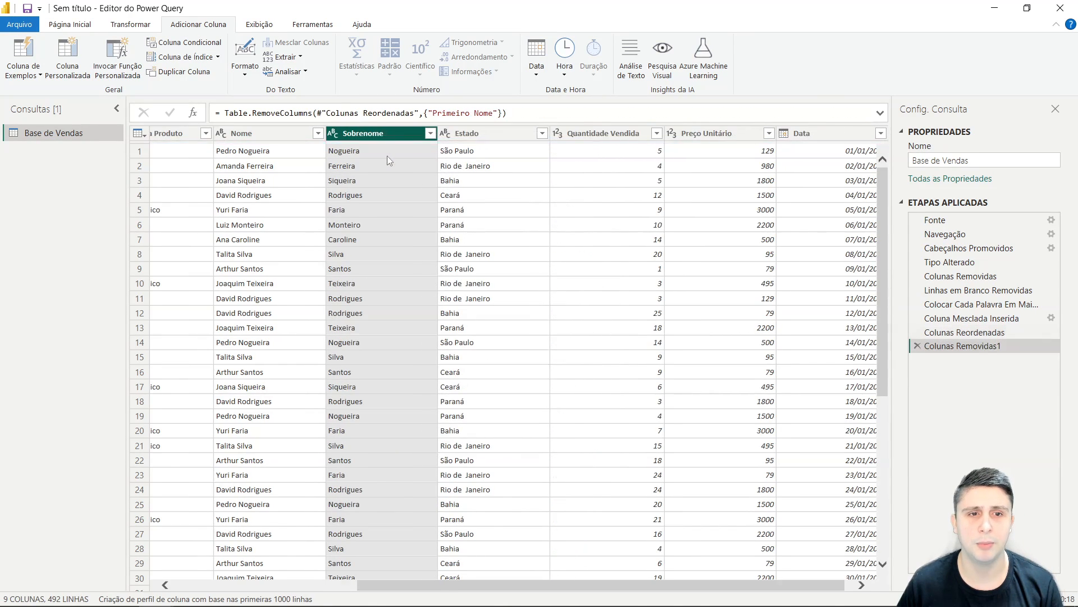
pyautogui.rightClick(370, 136)
pyautogui.click(409, 164)
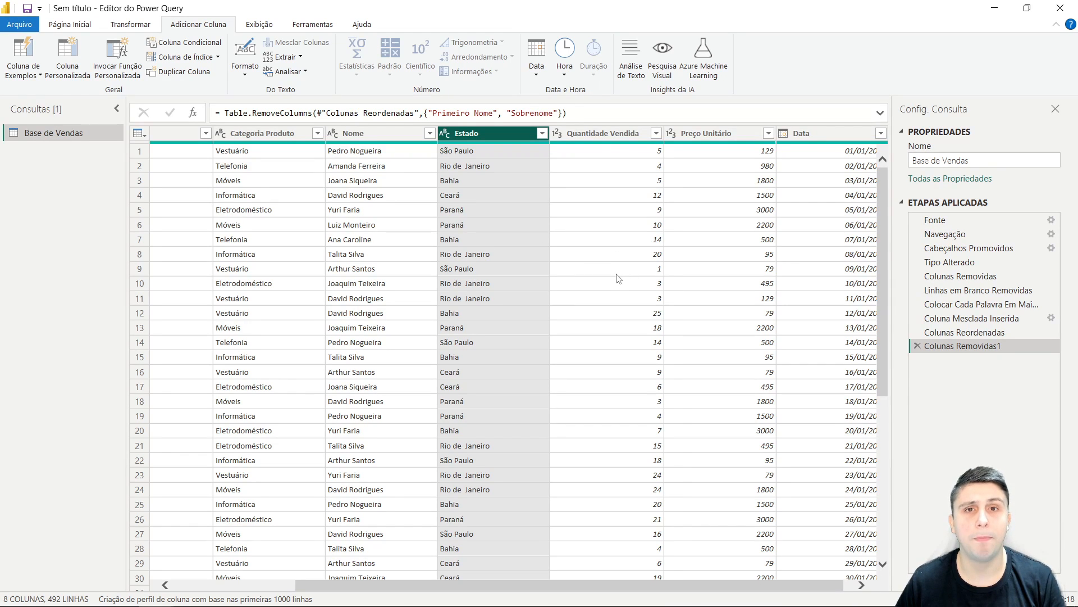
# Step: Review the date parts that can be extracted from the Data column and add a column with its year (Ano)
pyautogui.moveTo(624, 587)
pyautogui.mouseDown()
pyautogui.moveTo(510, 587)
pyautogui.moveTo(623, 587)
pyautogui.mouseUp()
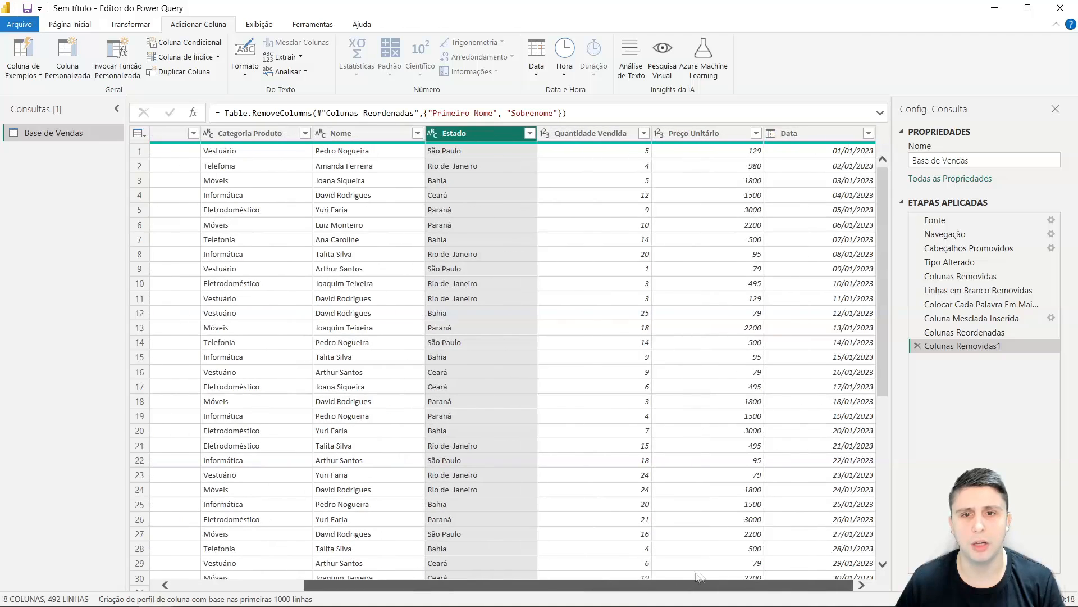
pyautogui.click(792, 140)
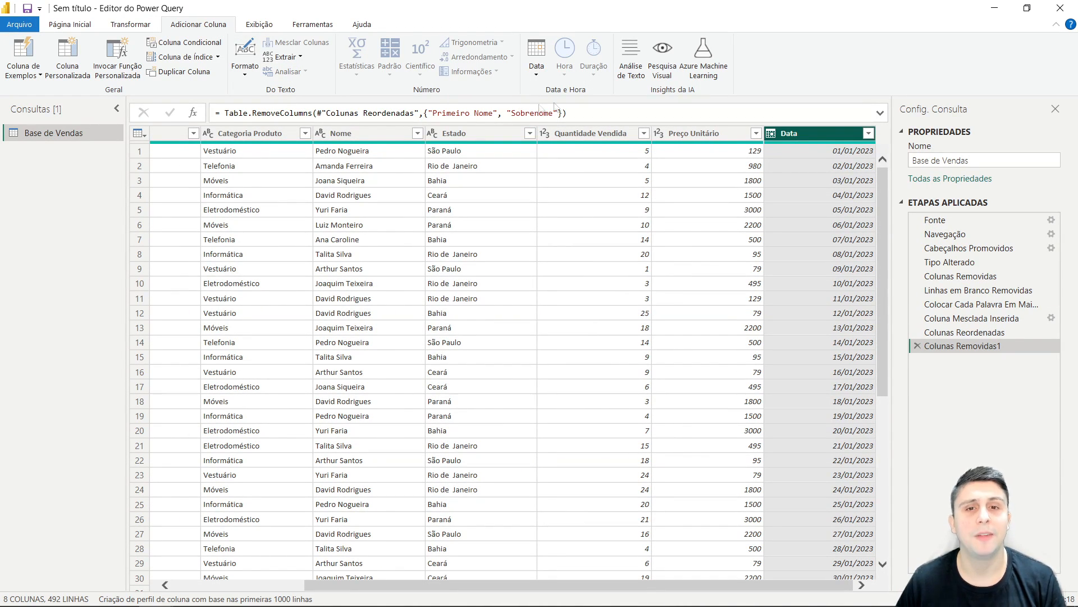
pyautogui.click(530, 75)
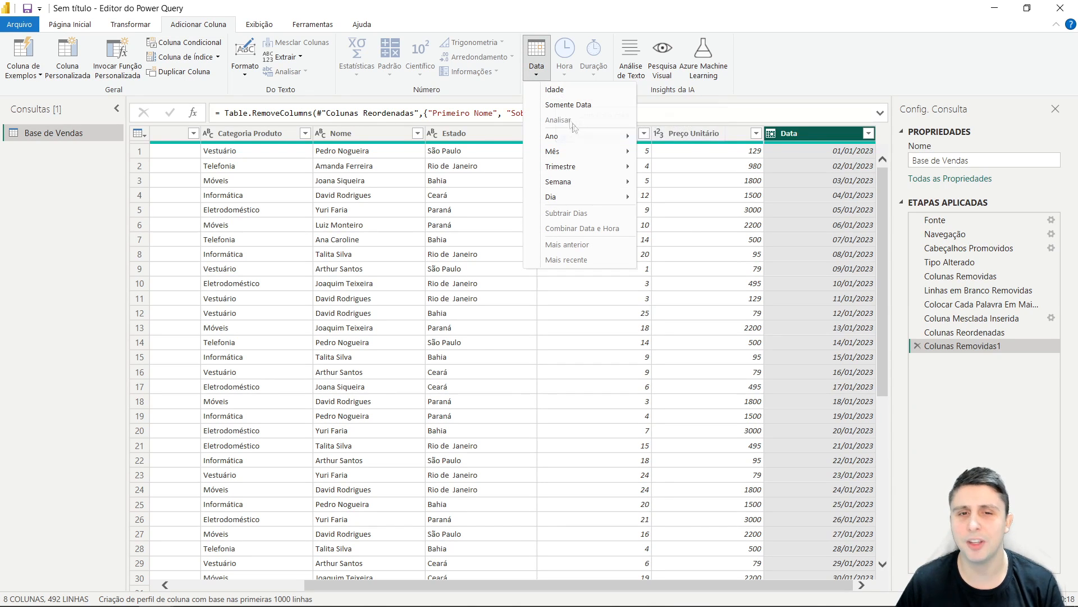
pyautogui.moveTo(583, 142)
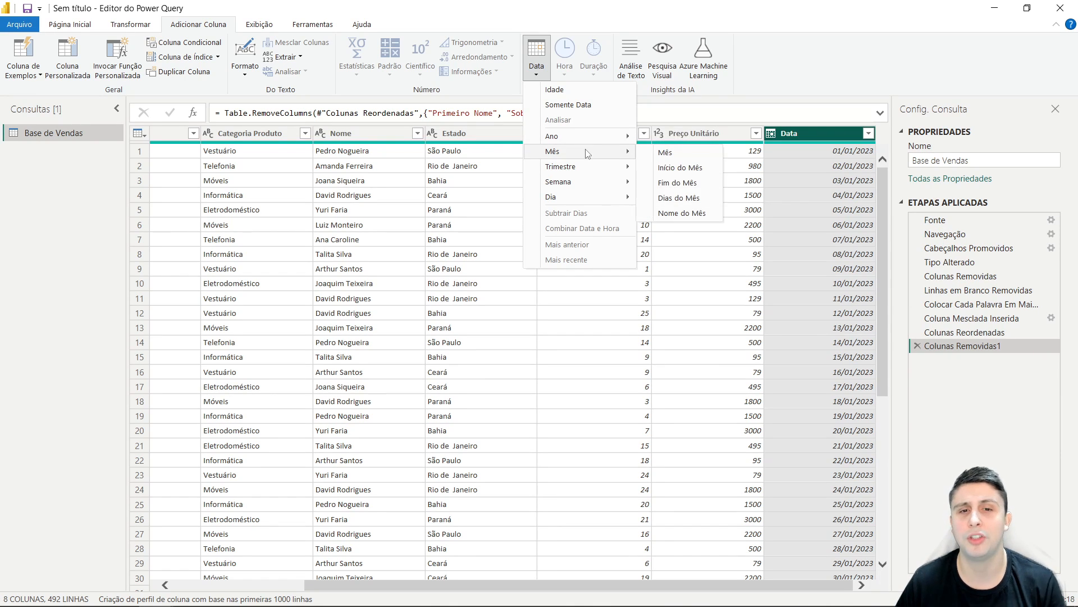
pyautogui.moveTo(586, 199)
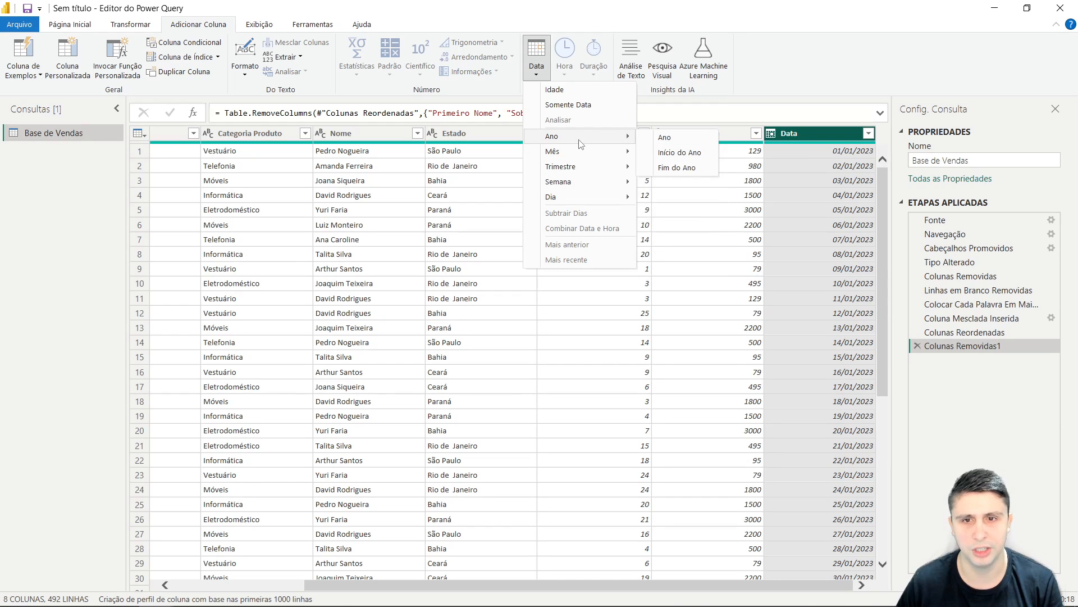
pyautogui.click(662, 138)
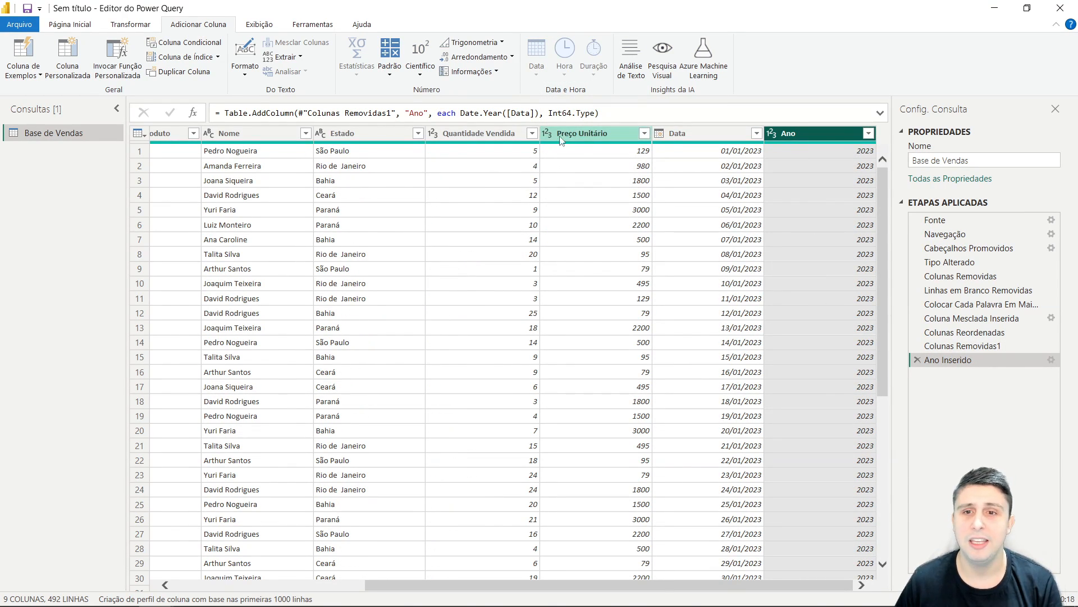
# Step: Look over the other date extraction options for the Data column and remove the added Ano column
pyautogui.click(694, 138)
pyautogui.click(538, 67)
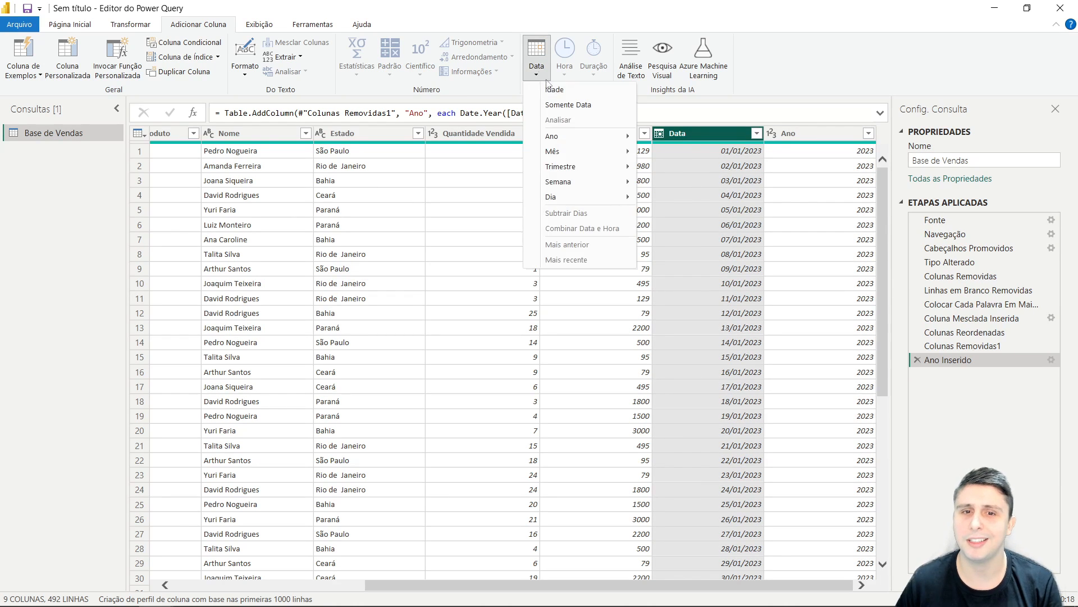
pyautogui.moveTo(601, 179)
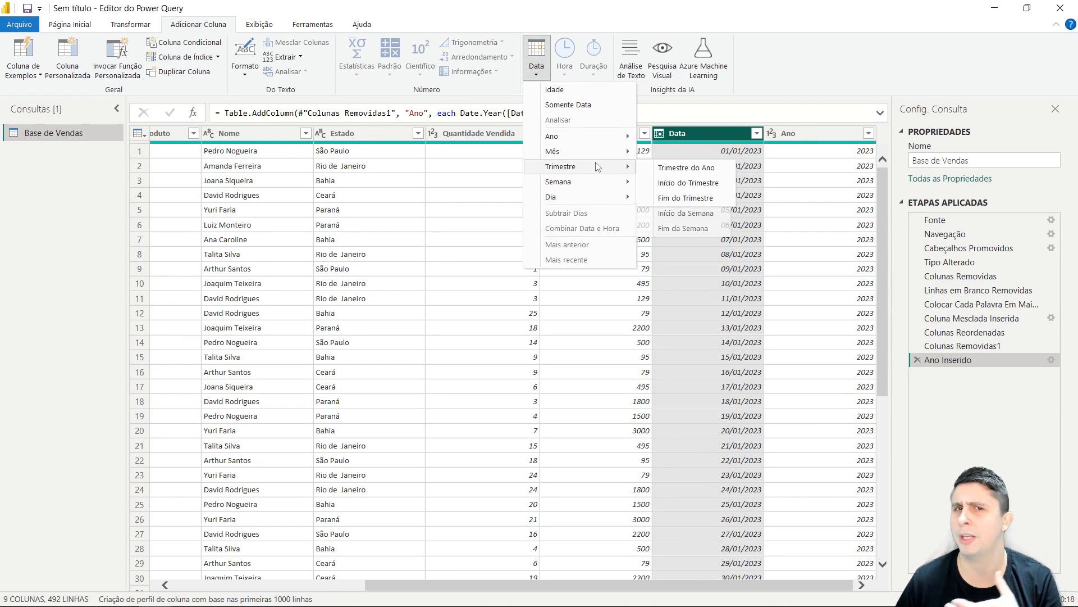
pyautogui.click(804, 132)
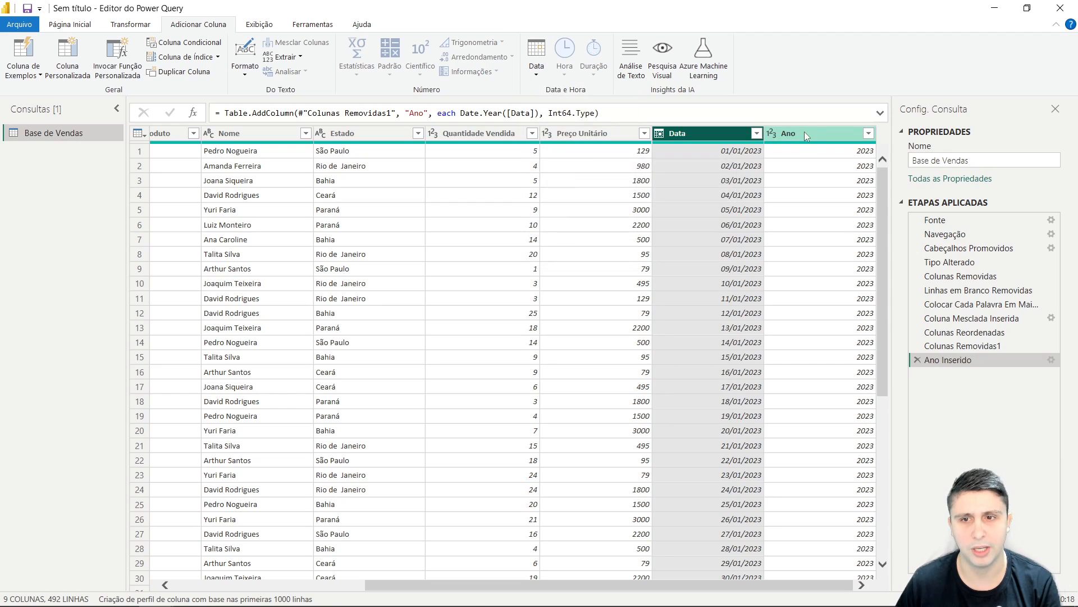
pyautogui.click(804, 131)
pyautogui.rightClick(799, 131)
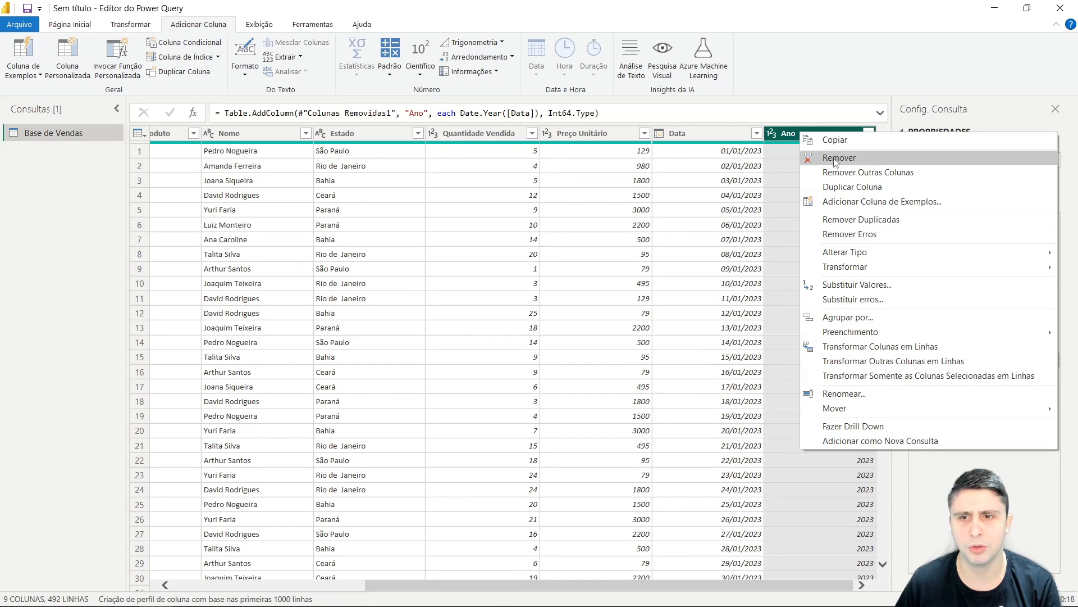
pyautogui.click(830, 158)
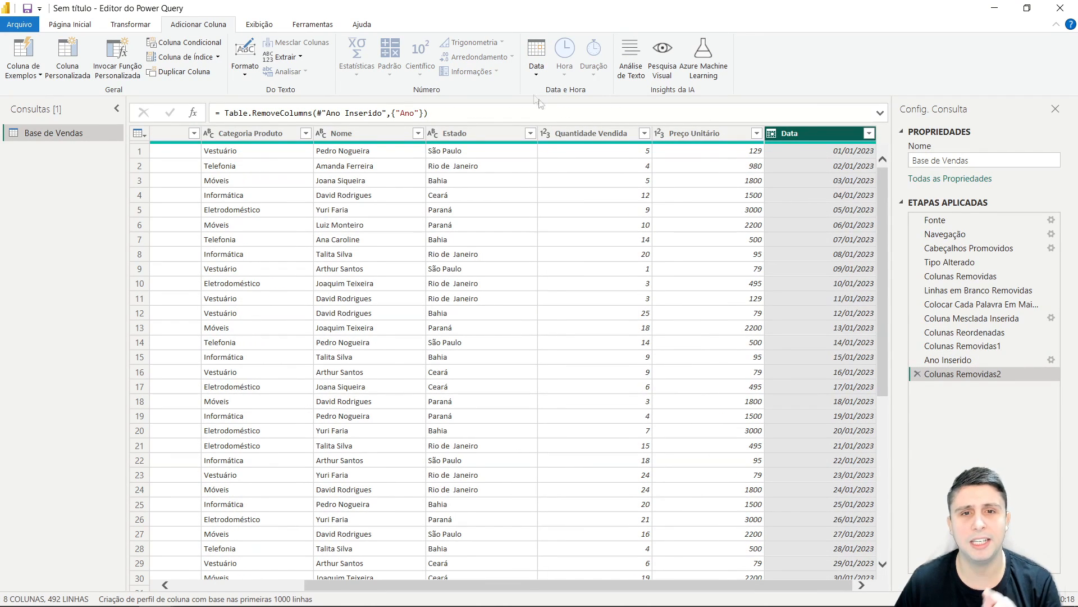
# Step: Add a column with the month name (Nome do Mês) extracted from the Data column and check its rows
pyautogui.click(537, 62)
pyautogui.moveTo(585, 153)
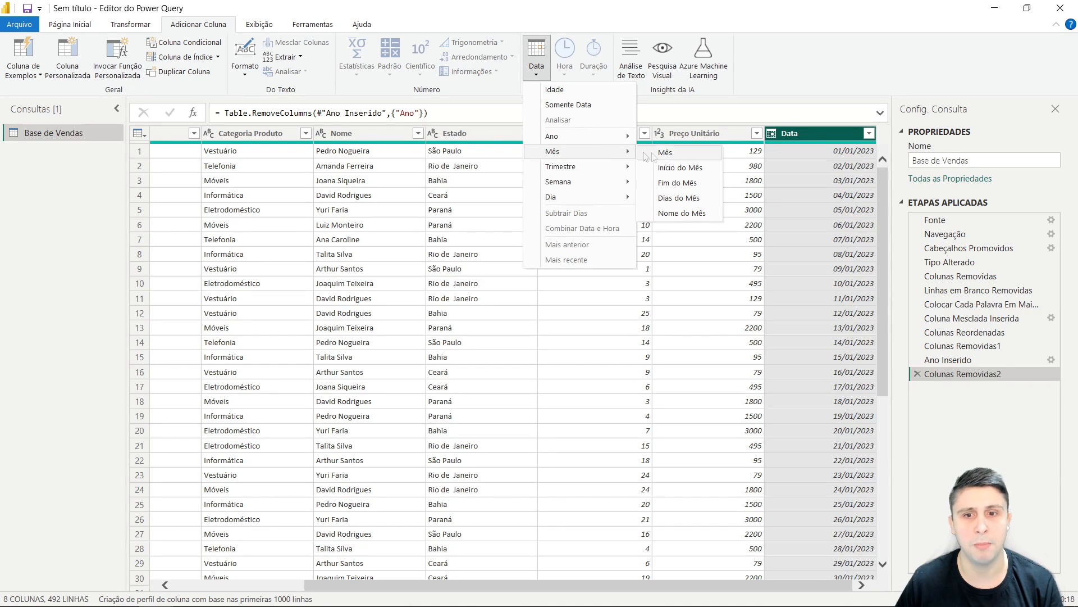
pyautogui.click(681, 213)
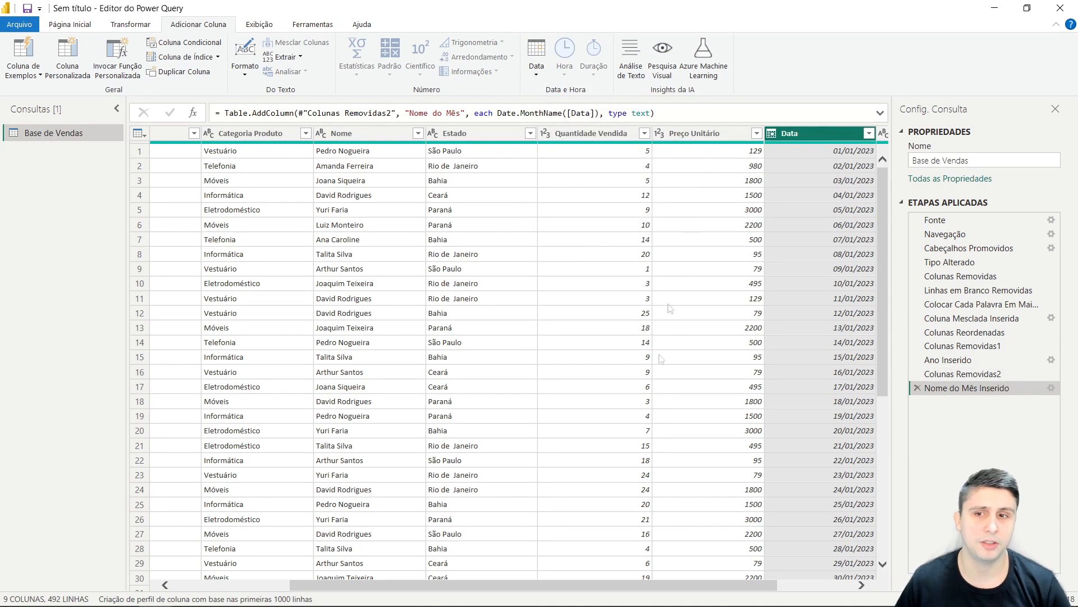
pyautogui.moveTo(568, 586); pyautogui.dragTo(654, 587)
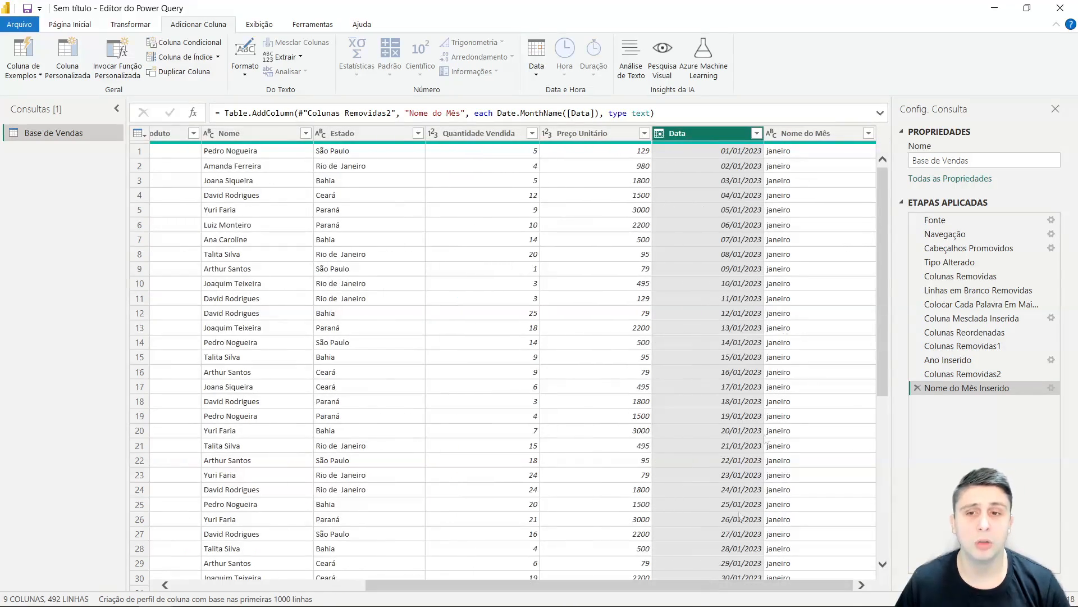
pyautogui.scroll(-6, 830, 305)
pyautogui.scroll(6, 830, 304)
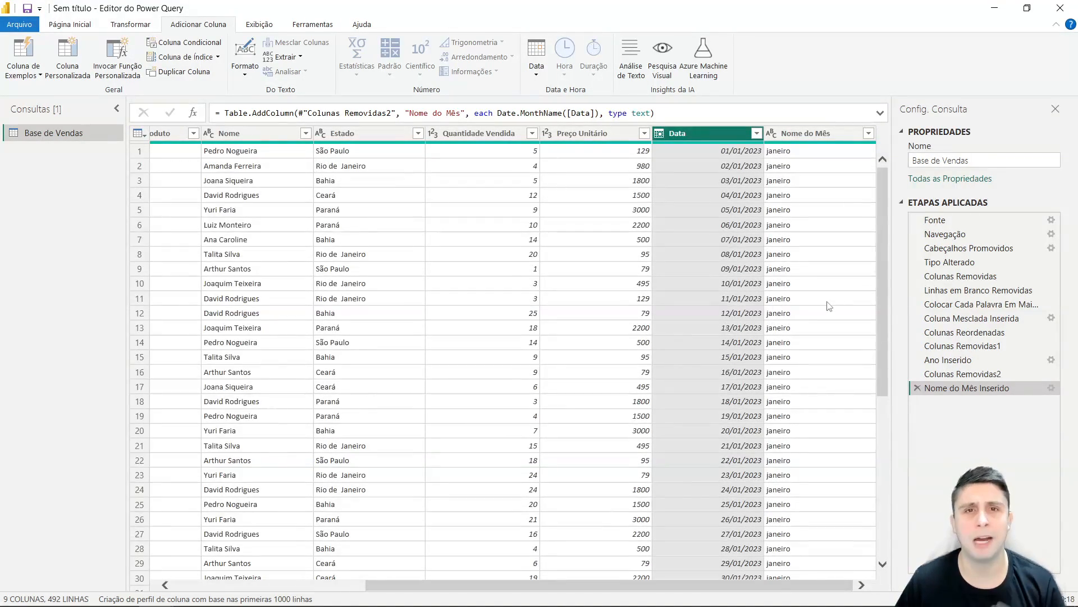
# Step: Capitalize each word in the Nome do Mês column
pyautogui.click(794, 142)
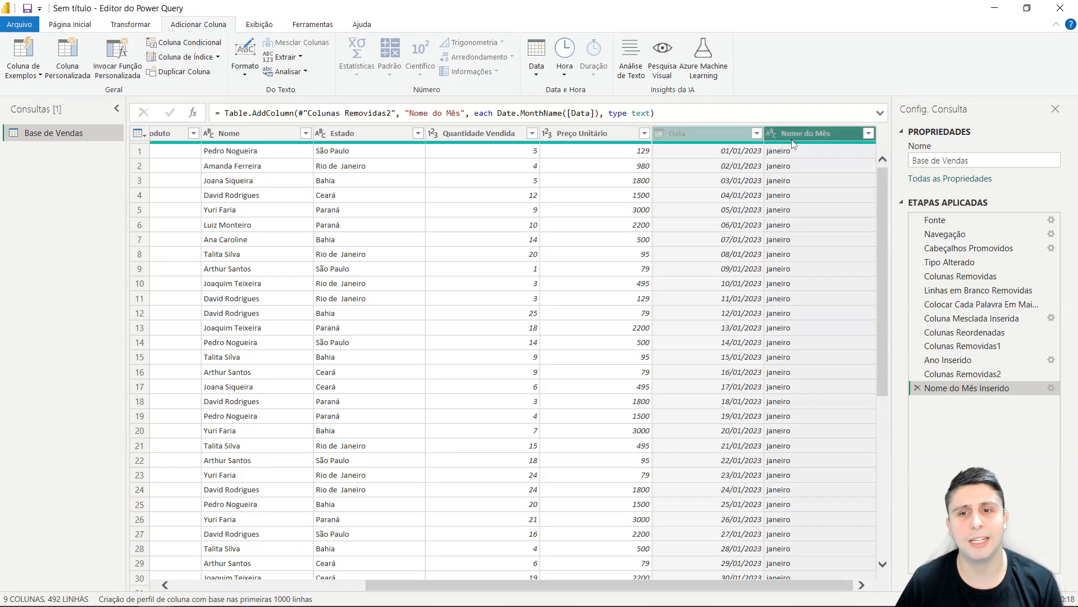
pyautogui.click(130, 24)
pyautogui.click(528, 72)
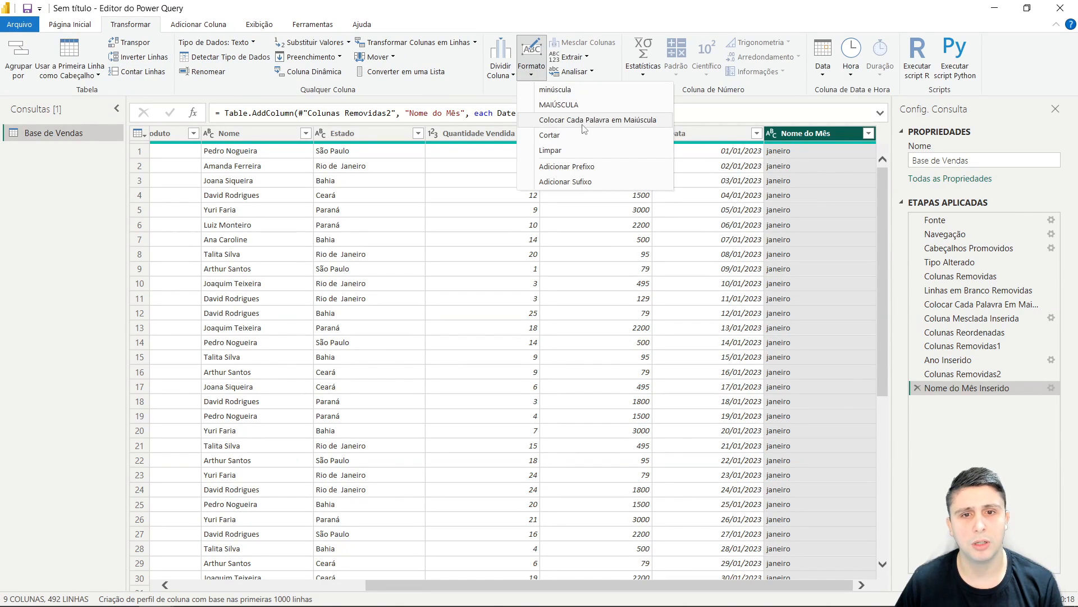
pyautogui.click(568, 119)
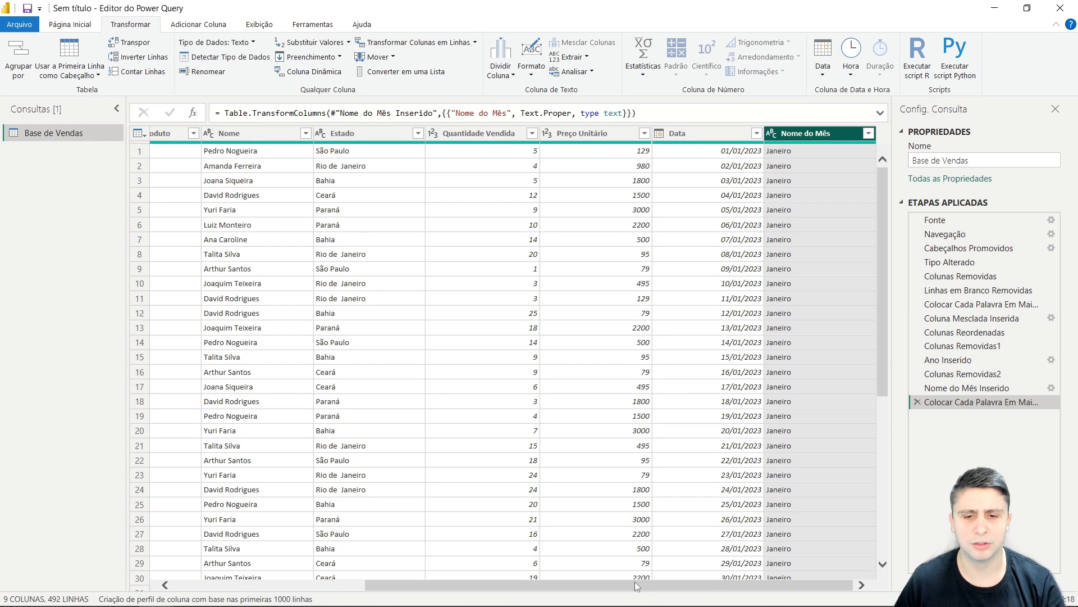
# Step: Close the query editor, applying the Base de Vendas changes, and return to the Power BI Desktop report
pyautogui.moveTo(628, 589); pyautogui.dragTo(438, 587)
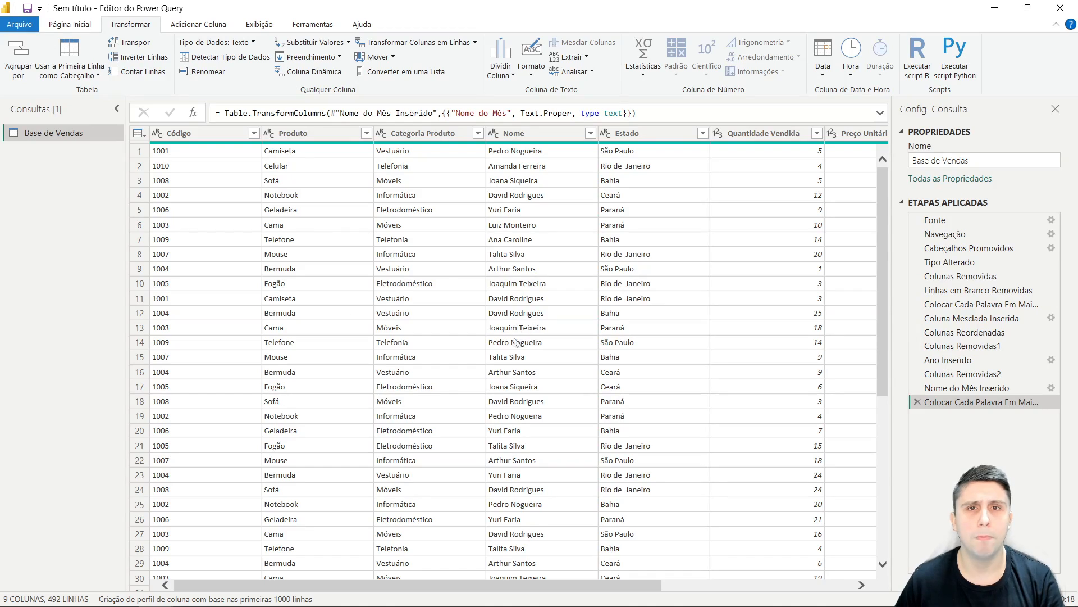
pyautogui.click(83, 26)
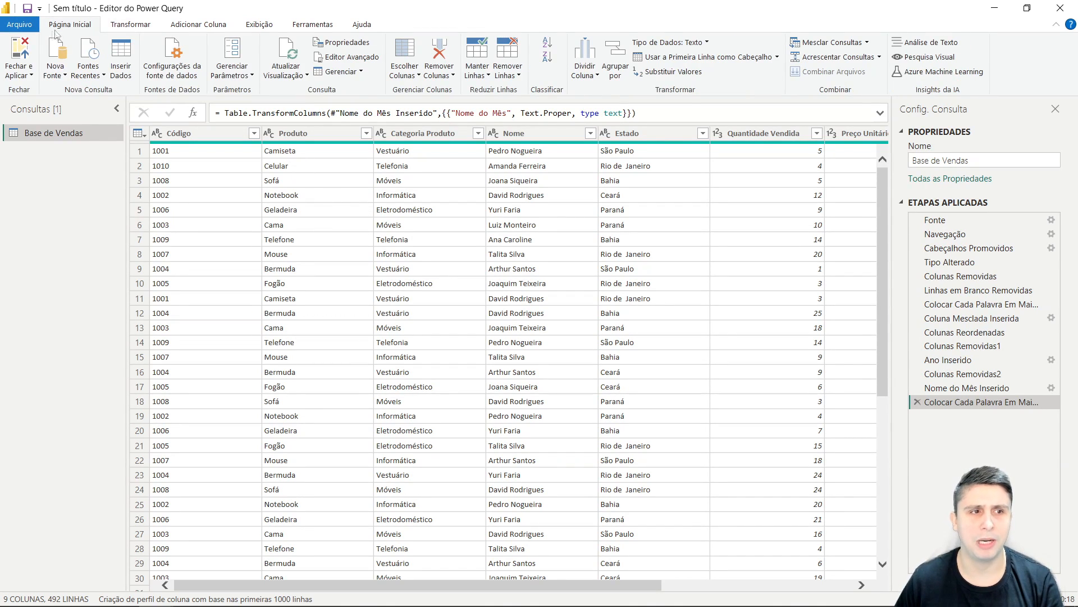
pyautogui.click(24, 55)
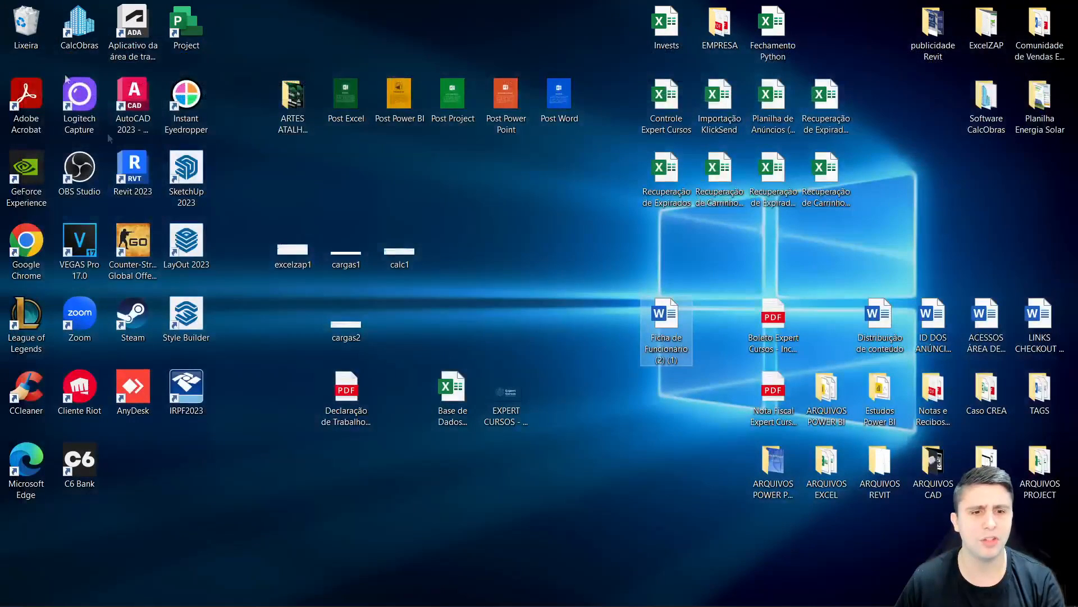
pyautogui.click(119, 545)
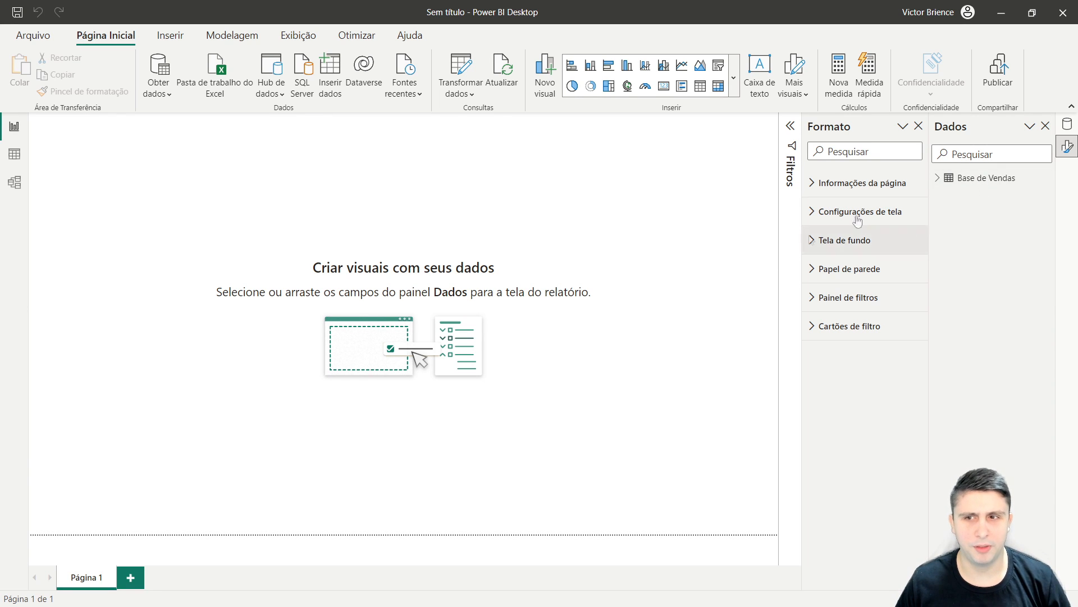
# Step: Hide the page formatting options and expand the Base de Vendas table to list its fields
pyautogui.click(1065, 128)
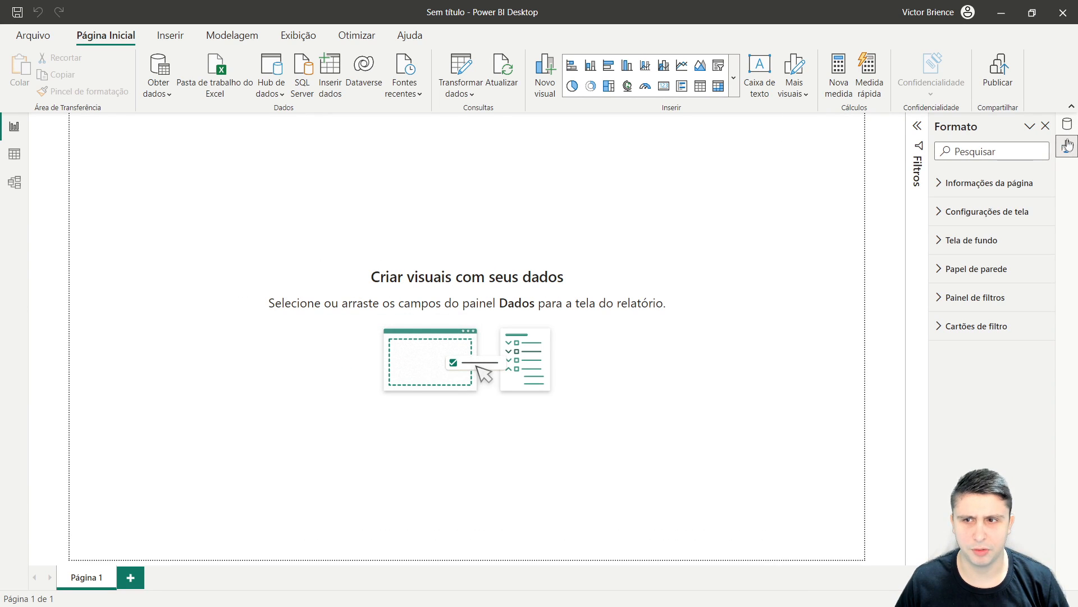
pyautogui.click(1067, 147)
pyautogui.click(1065, 128)
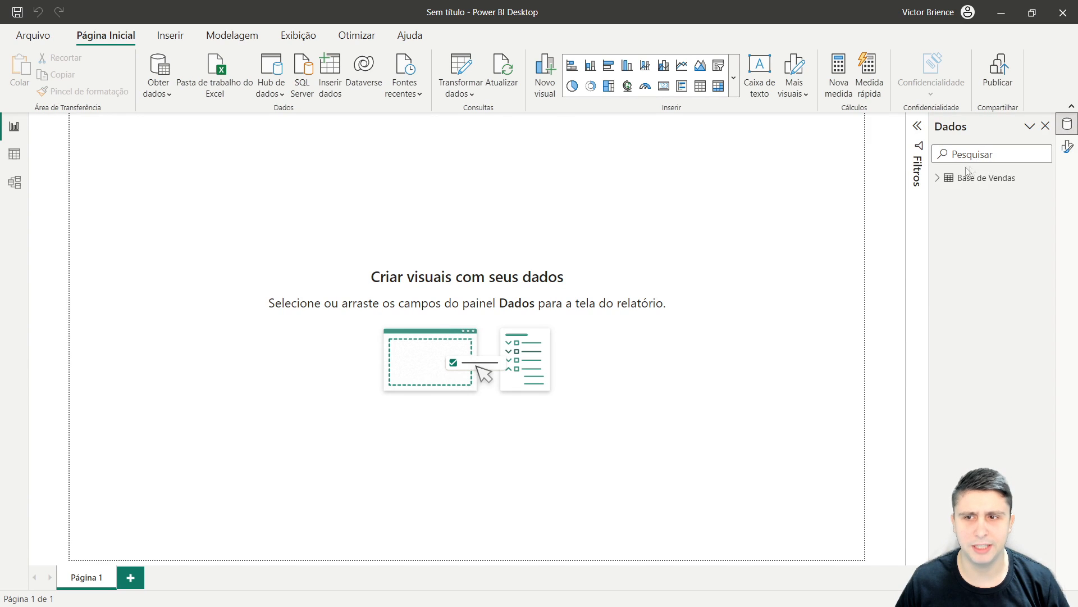
pyautogui.click(937, 179)
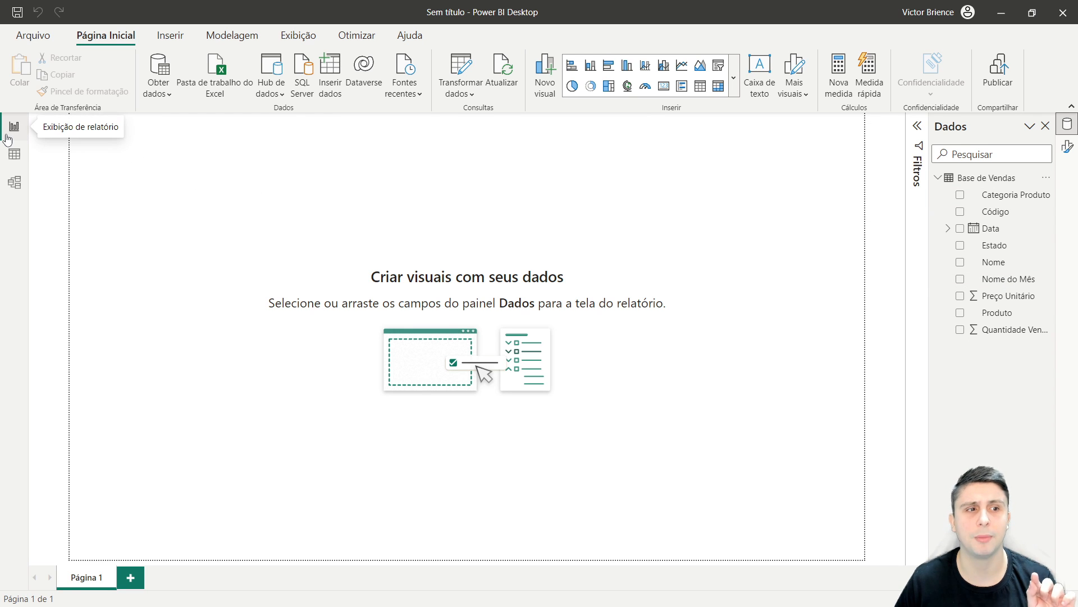
# Step: Examine the loaded Base de Vendas rows and fields in the table view and return to the report view
pyautogui.click(14, 157)
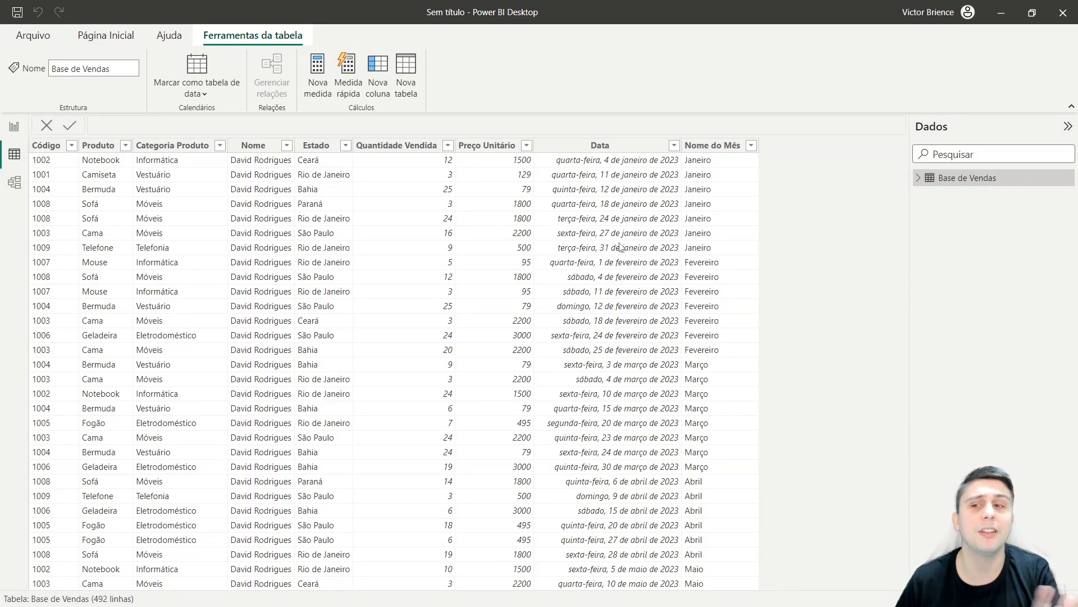
pyautogui.click(919, 178)
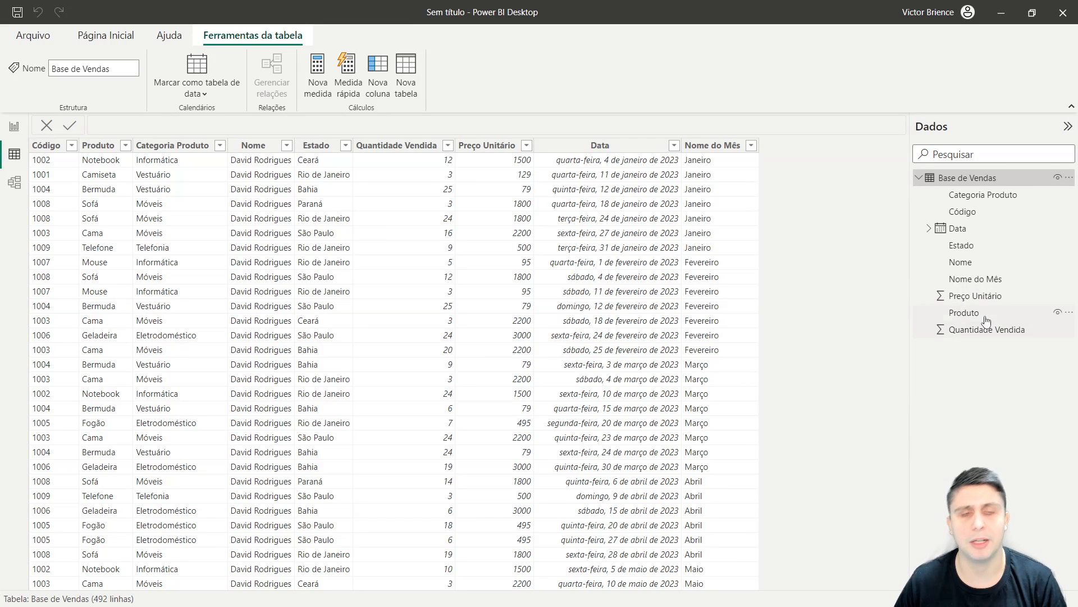
pyautogui.click(15, 127)
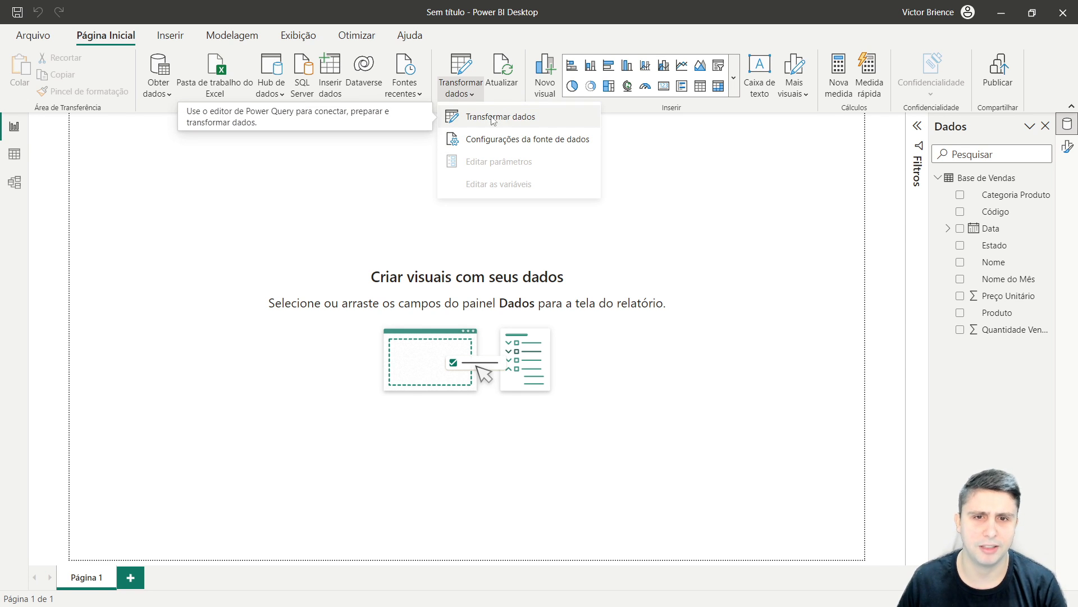
pyautogui.click(659, 173)
pyautogui.click(501, 81)
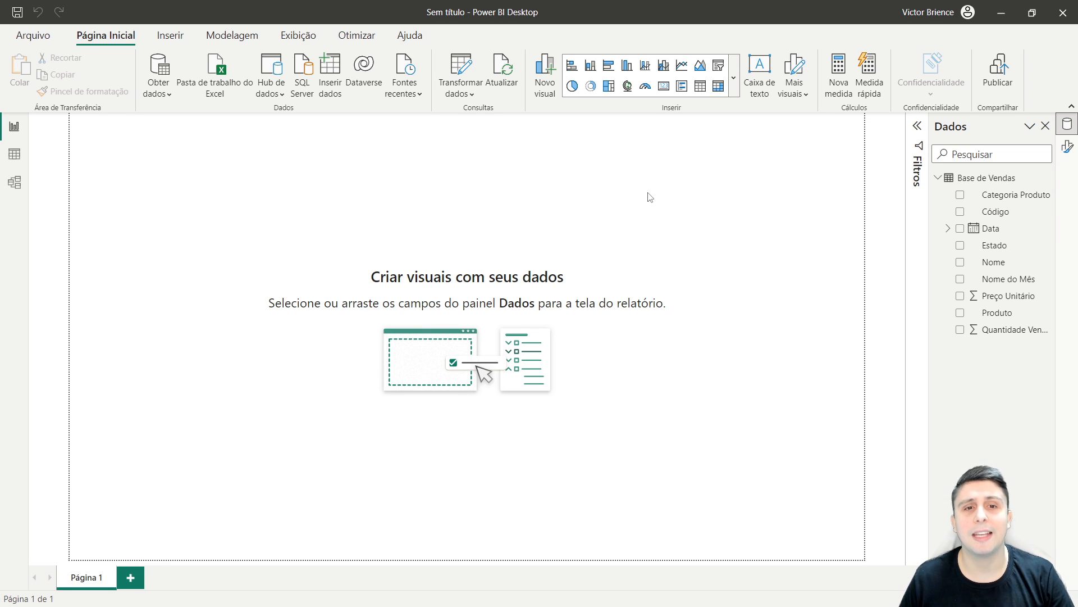
# Step: Create a new empty calculated table named Medidas
pyautogui.click(940, 180)
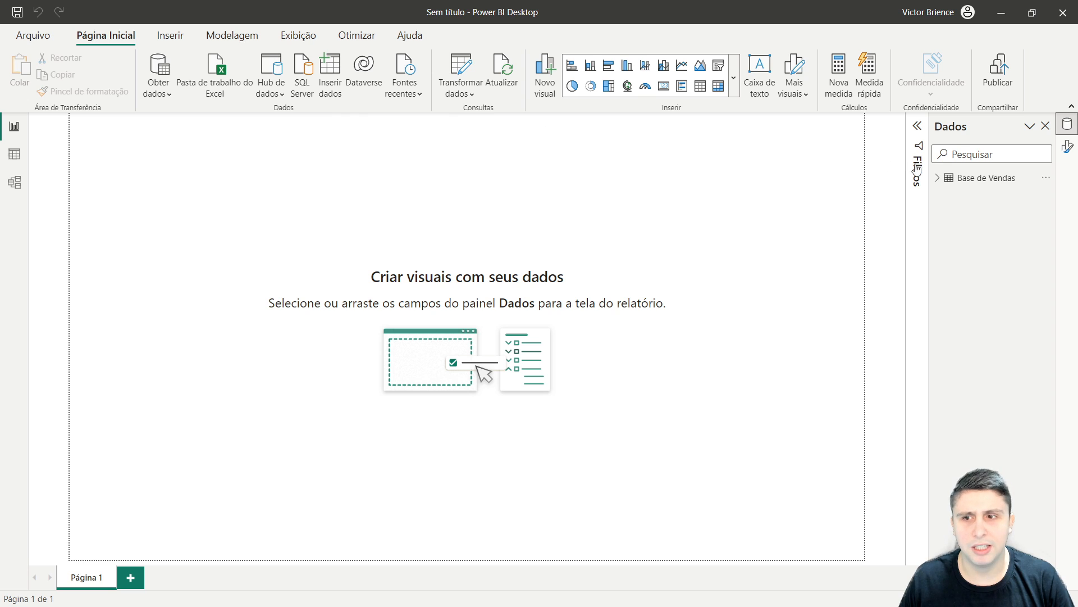
pyautogui.click(187, 40)
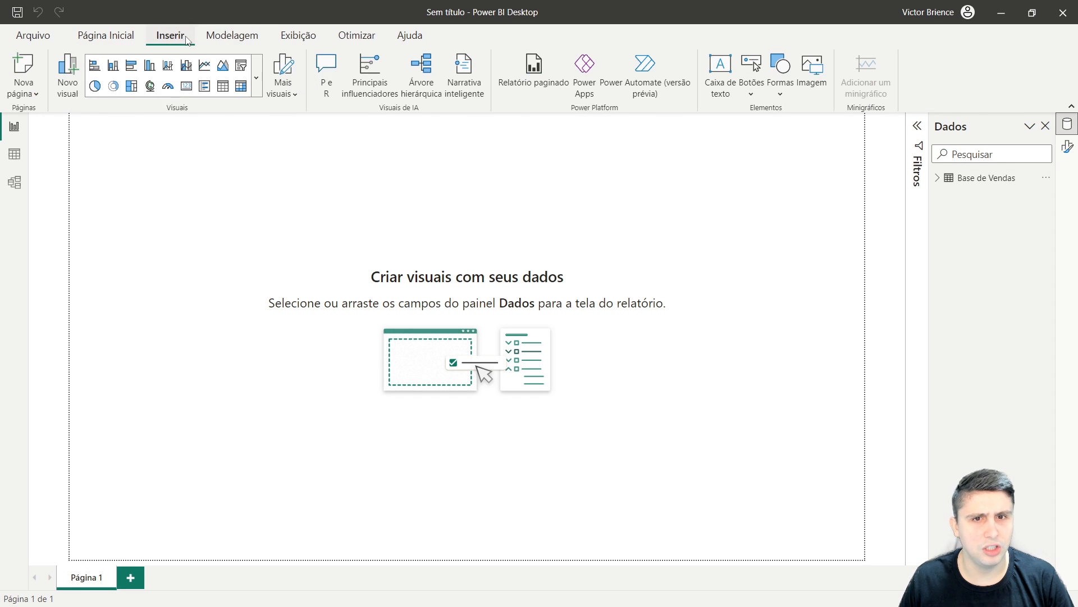
pyautogui.click(232, 37)
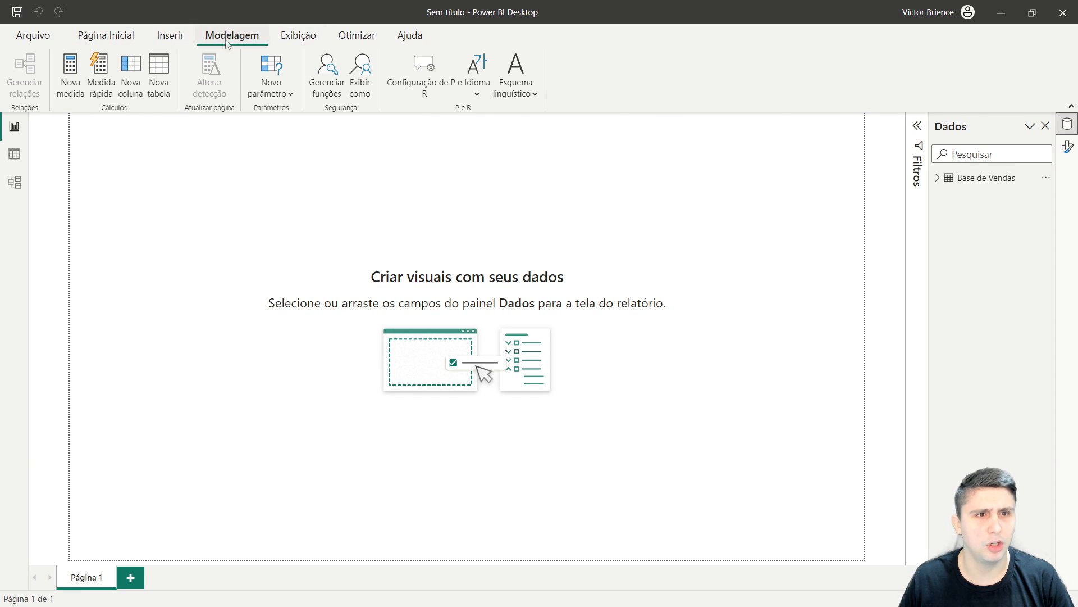
pyautogui.click(158, 78)
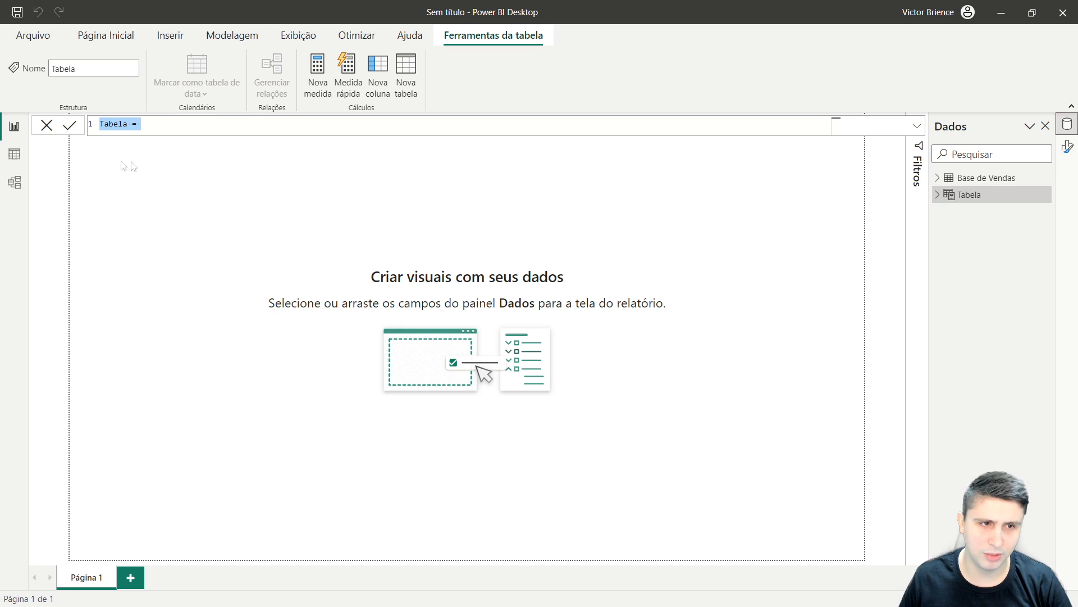
pyautogui.click(124, 127)
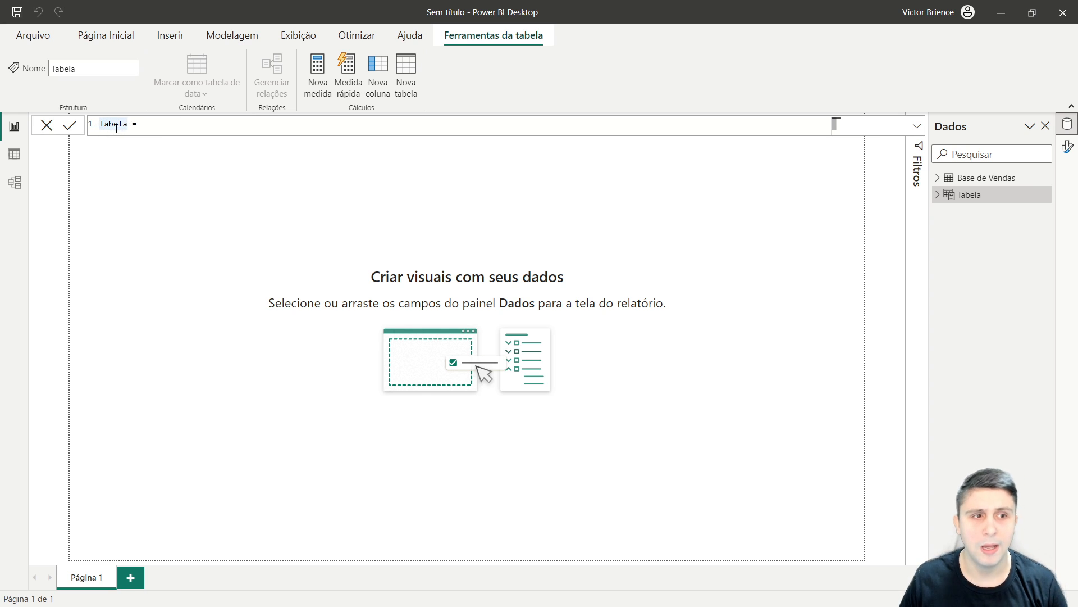
pyautogui.press('BackSpace')
pyautogui.press('BackSpace')
pyautogui.press('BackSpace')
pyautogui.press('BackSpace')
pyautogui.press('BackSpace')
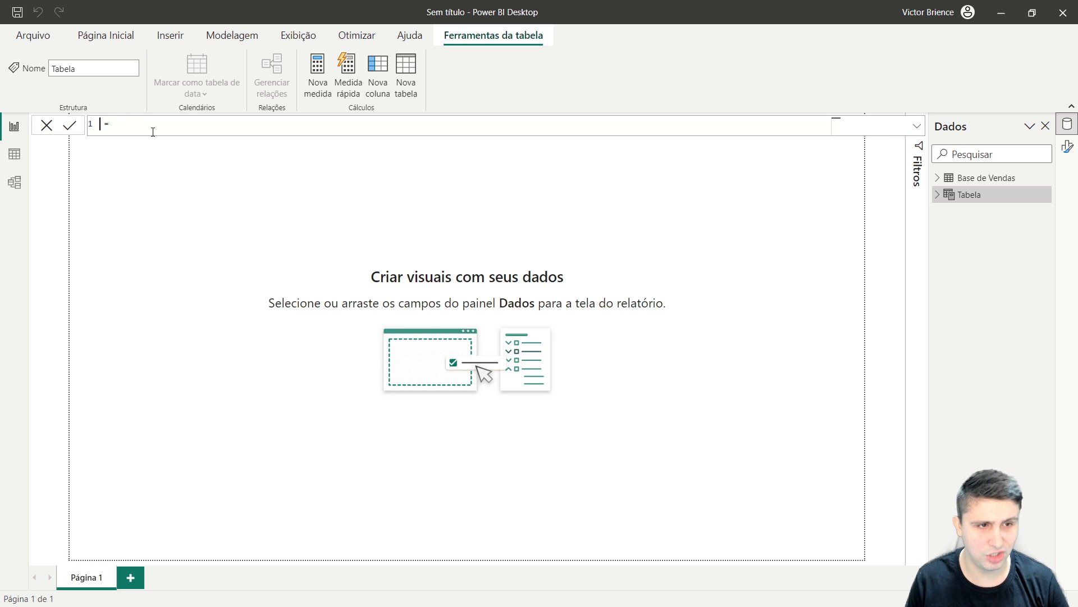
pyautogui.write('Medidas')
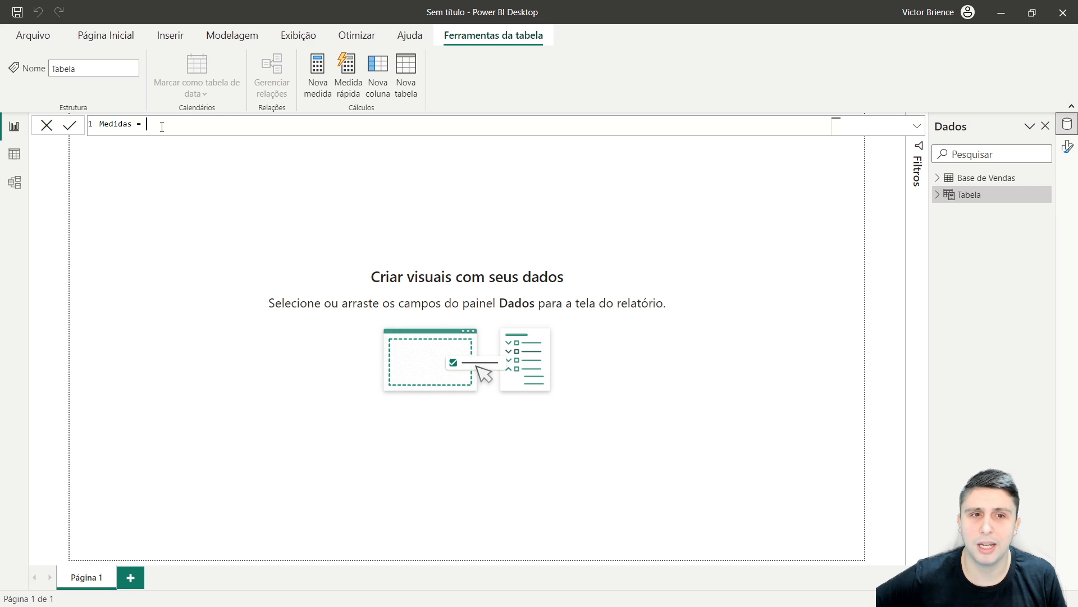
pyautogui.press('Return')
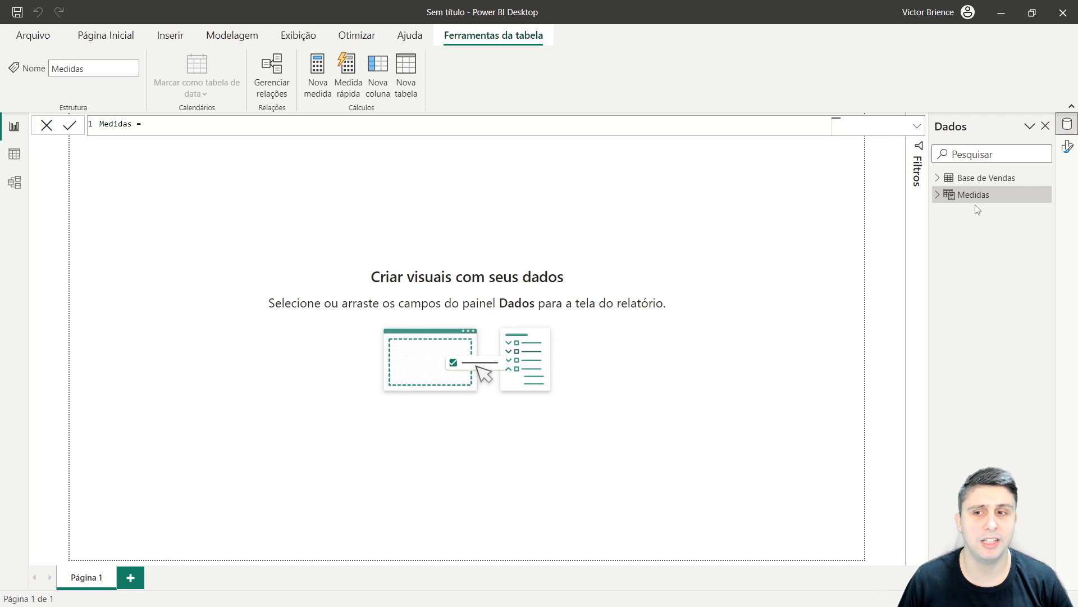
# Step: Inspect the contents of the Medidas table in the table view, with the Base de Vendas fields collapsed
pyautogui.moveTo(972, 204)
pyautogui.click(937, 195)
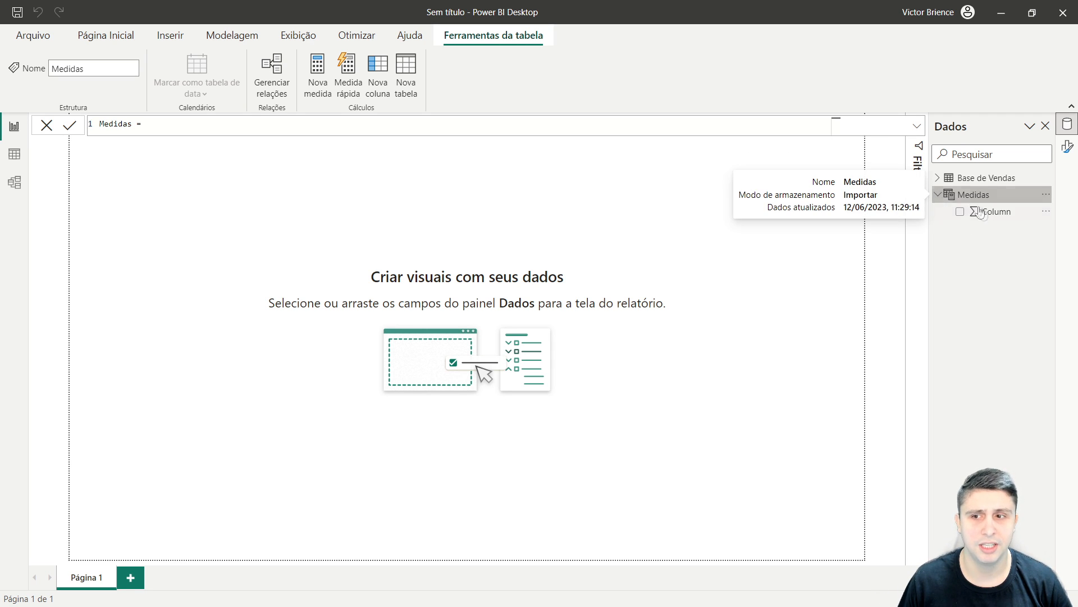
pyautogui.click(14, 153)
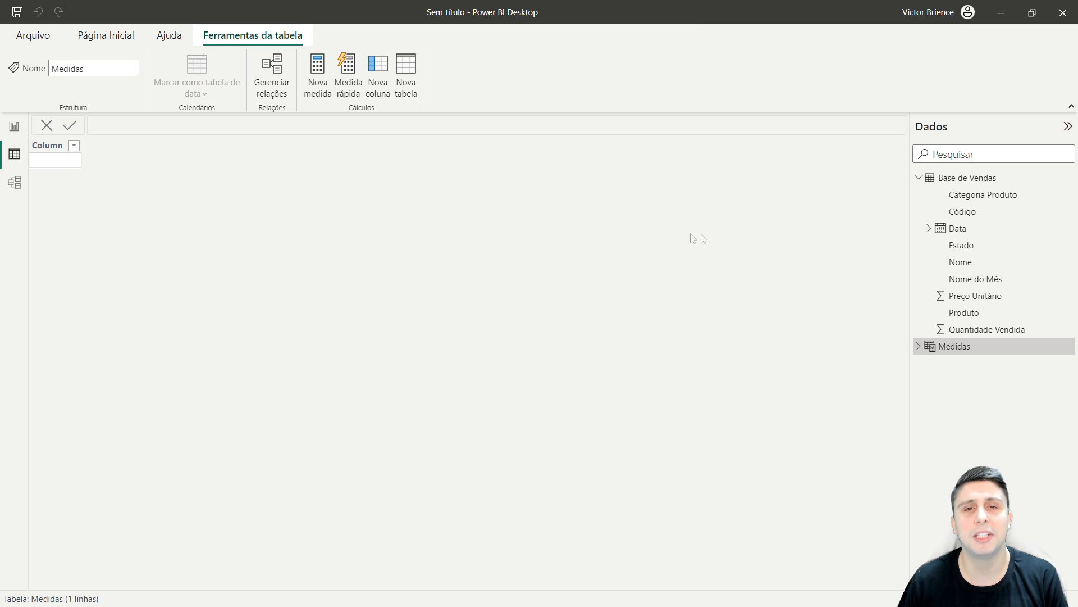
pyautogui.click(919, 177)
pyautogui.click(952, 201)
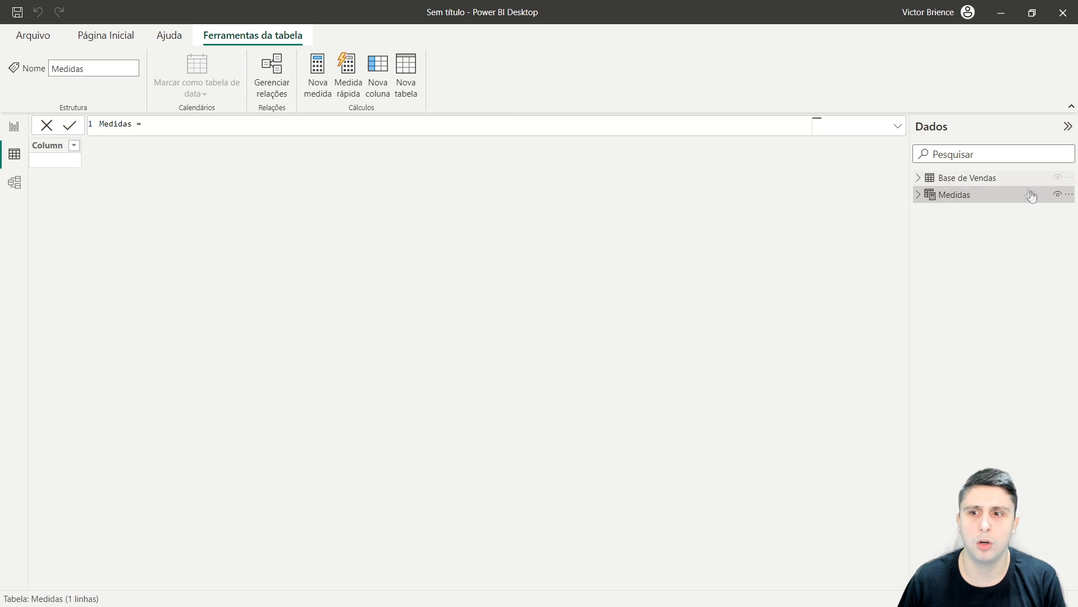
# Step: Start a new measure in the Medidas table and clear its default name
pyautogui.rightClick(957, 197)
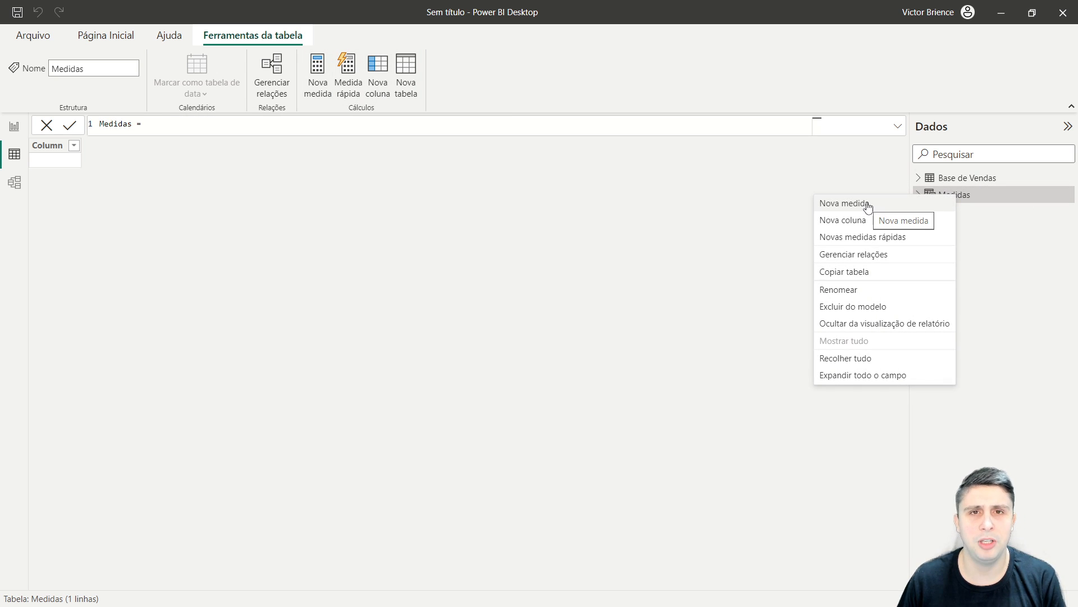
pyautogui.click(868, 205)
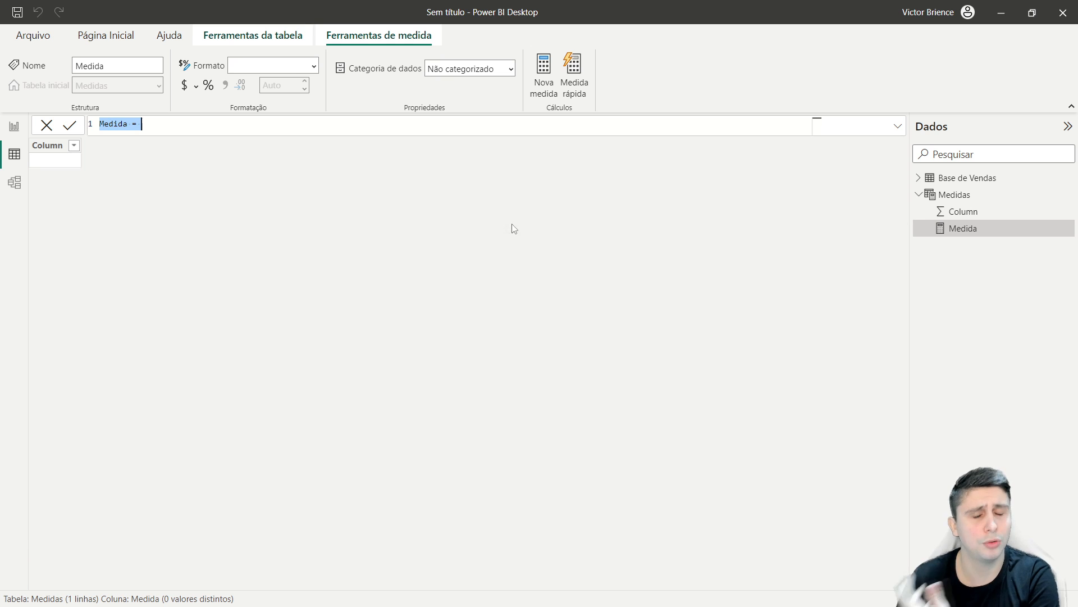
pyautogui.click(126, 127)
pyautogui.press('BackSpace')
pyautogui.press('BackSpace')
pyautogui.press('BackSpace')
pyautogui.press('BackSpace')
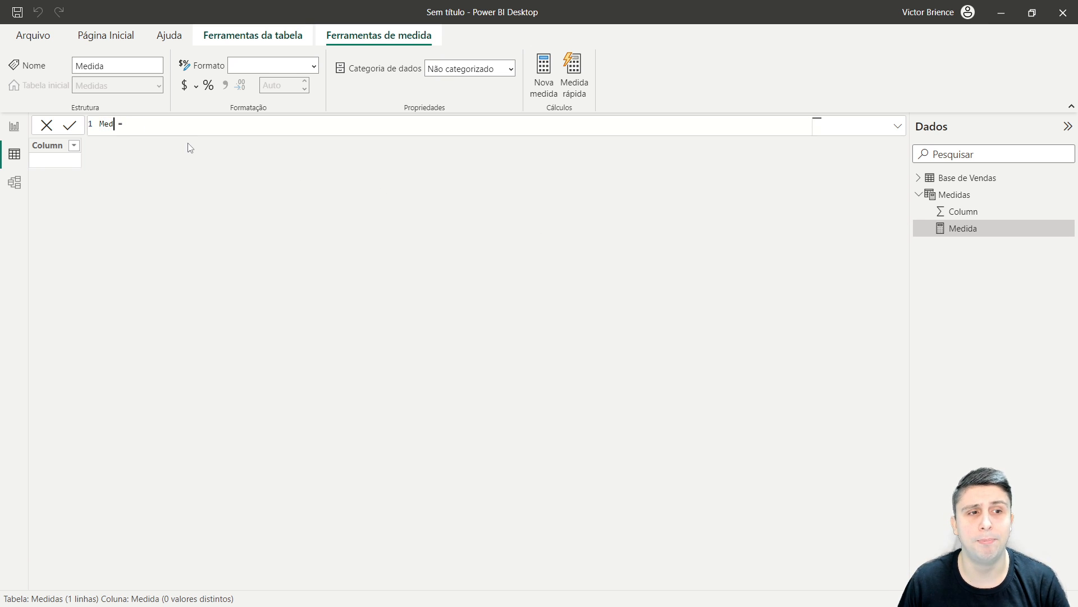
pyautogui.press('BackSpace')
pyautogui.press('BackSpace')
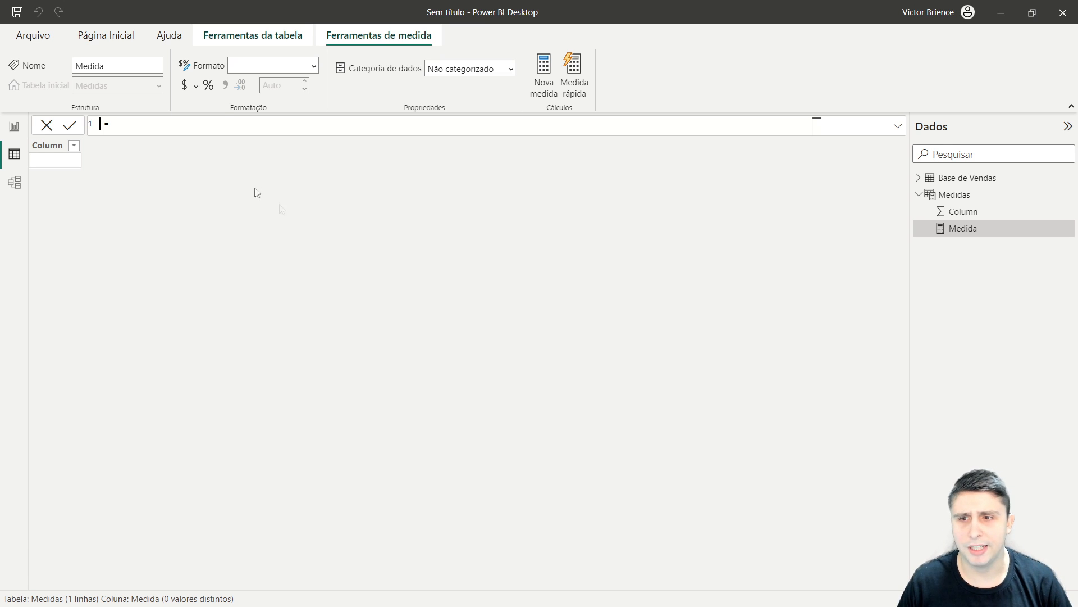
# Step: Delete the unfinished measure Medida from the Medidas table
pyautogui.click(973, 265)
pyautogui.rightClick(971, 236)
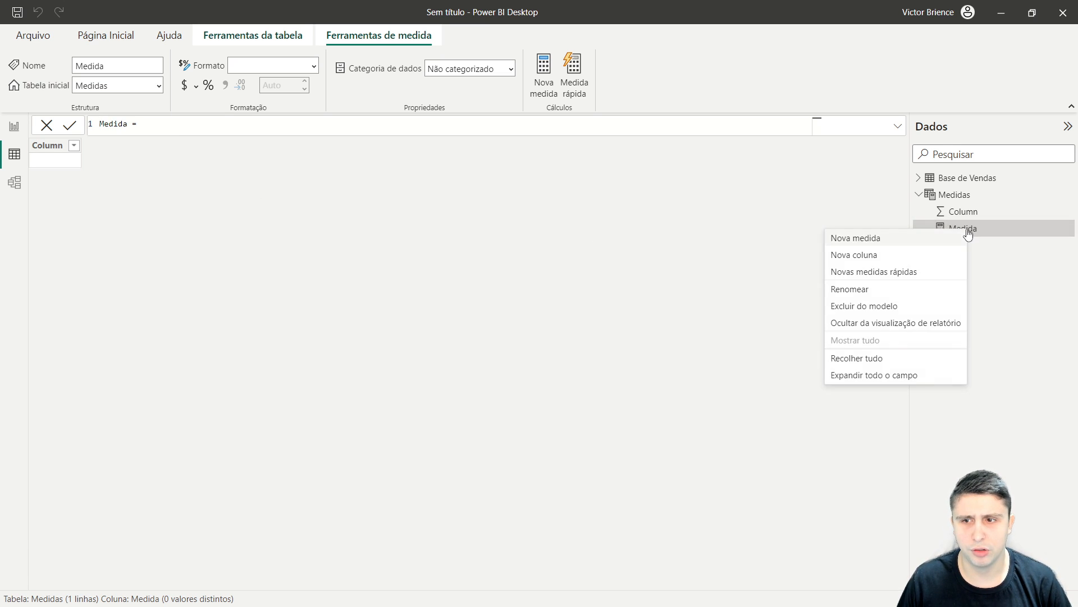
pyautogui.click(880, 306)
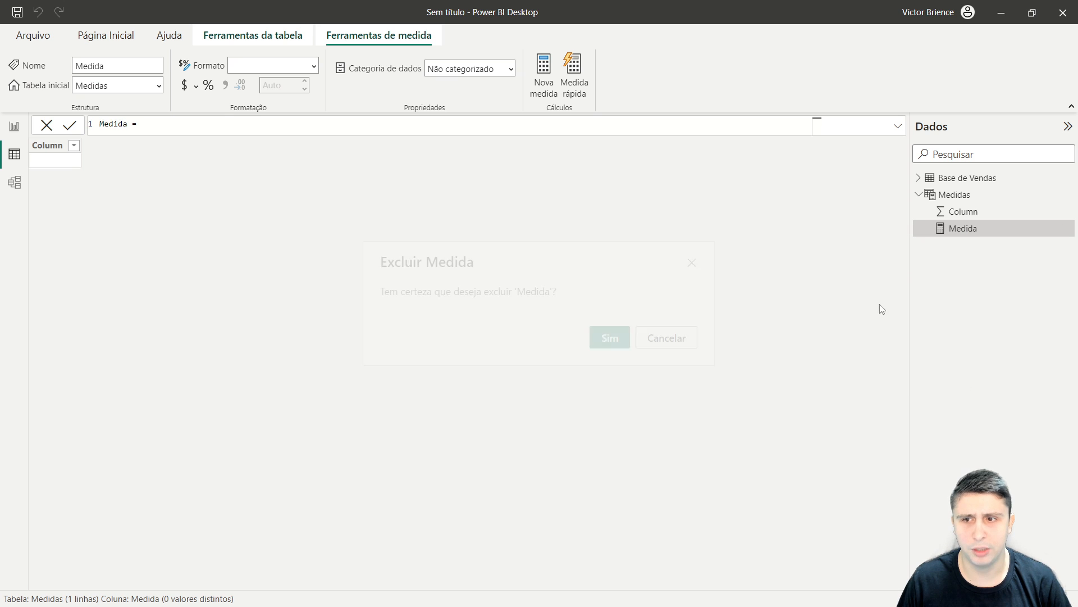
pyautogui.click(608, 338)
# Step: Add a new calculated column named Faturamento to the Base de Vendas table
pyautogui.click(946, 183)
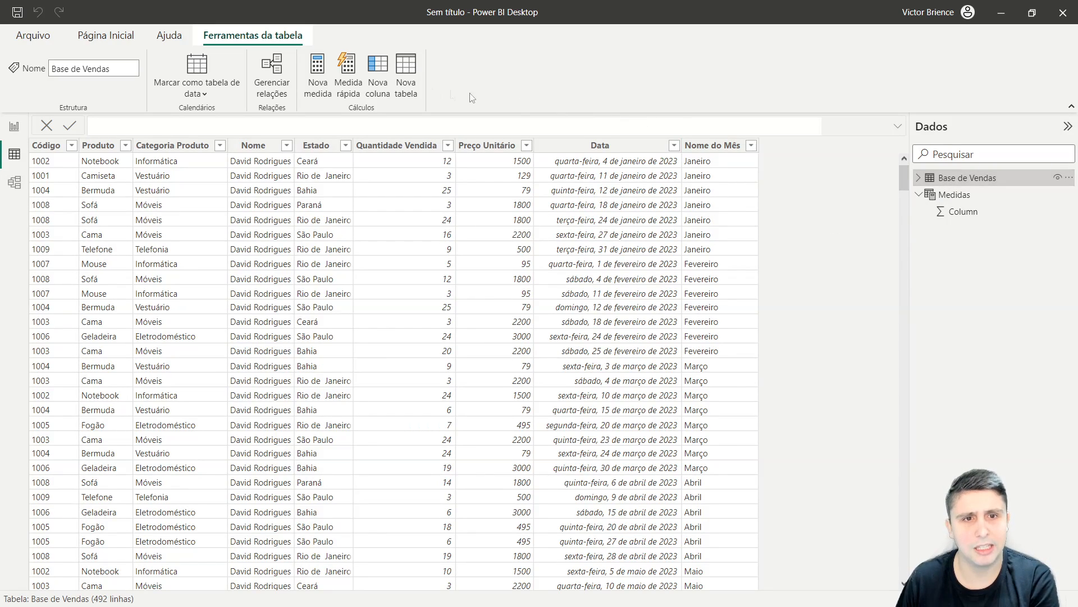
pyautogui.click(382, 73)
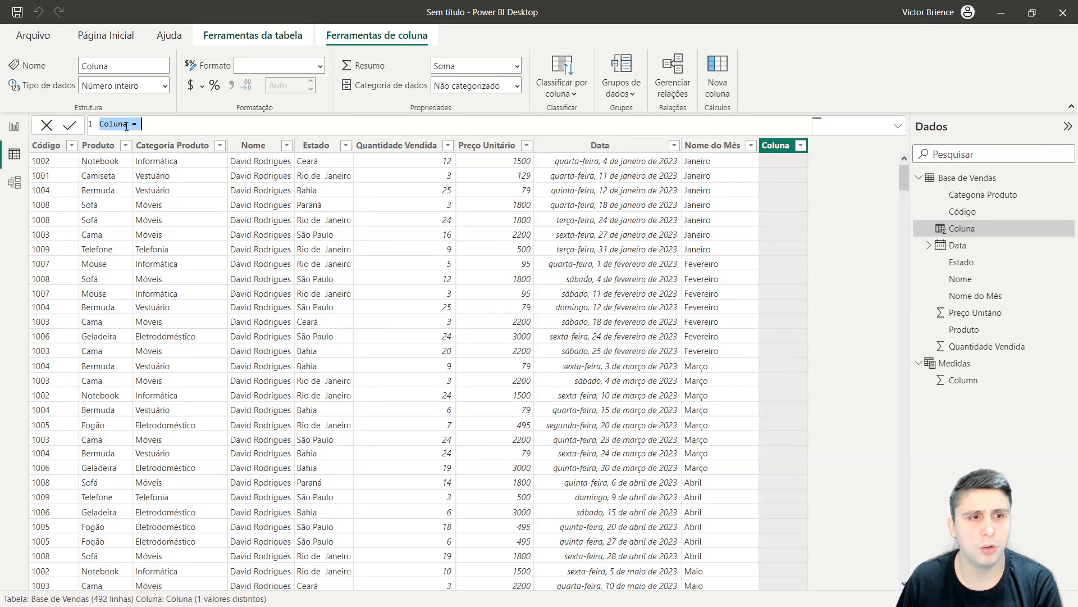
pyautogui.moveTo(127, 125); pyautogui.dragTo(101, 128)
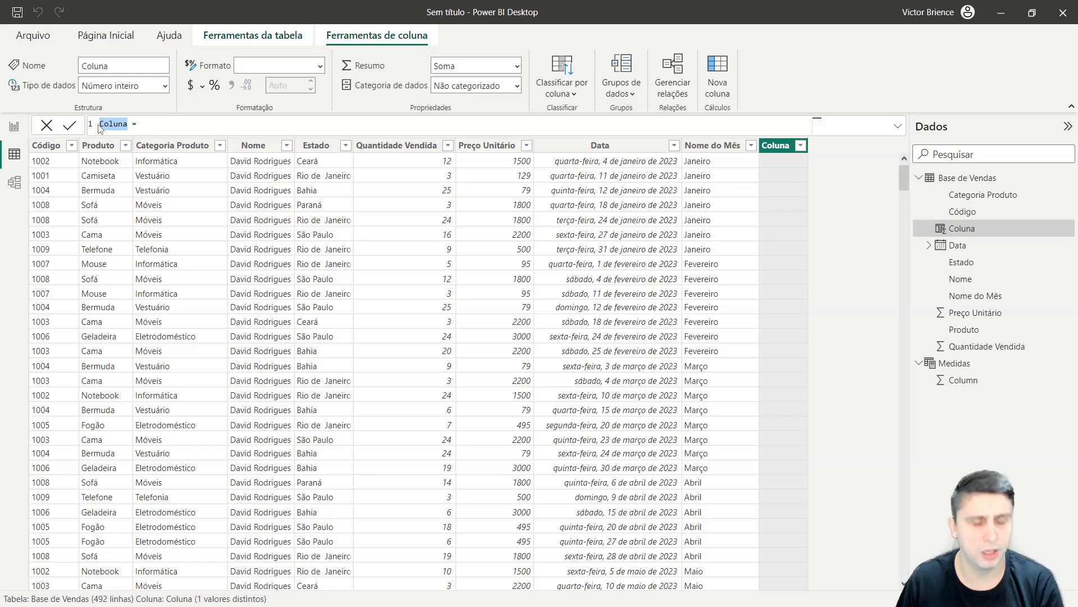
pyautogui.write('Faturamento')
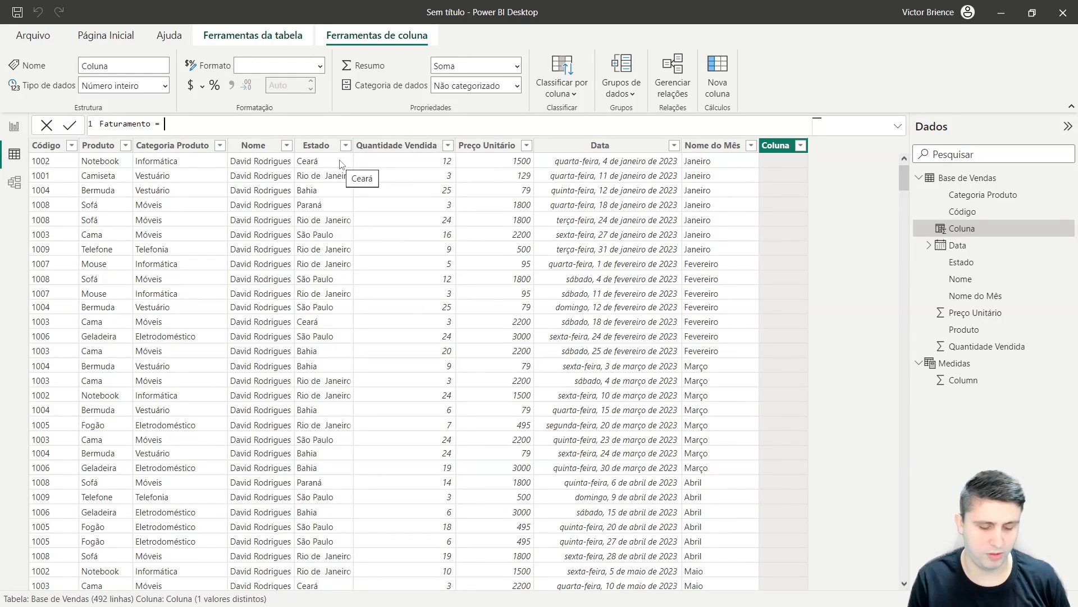
# Step: Define the Faturamento column as 'Base de Vendas'[Quantidade Vendida] multiplied by 'Base de Vendas'[Preço Unitário]
pyautogui.write('qua')
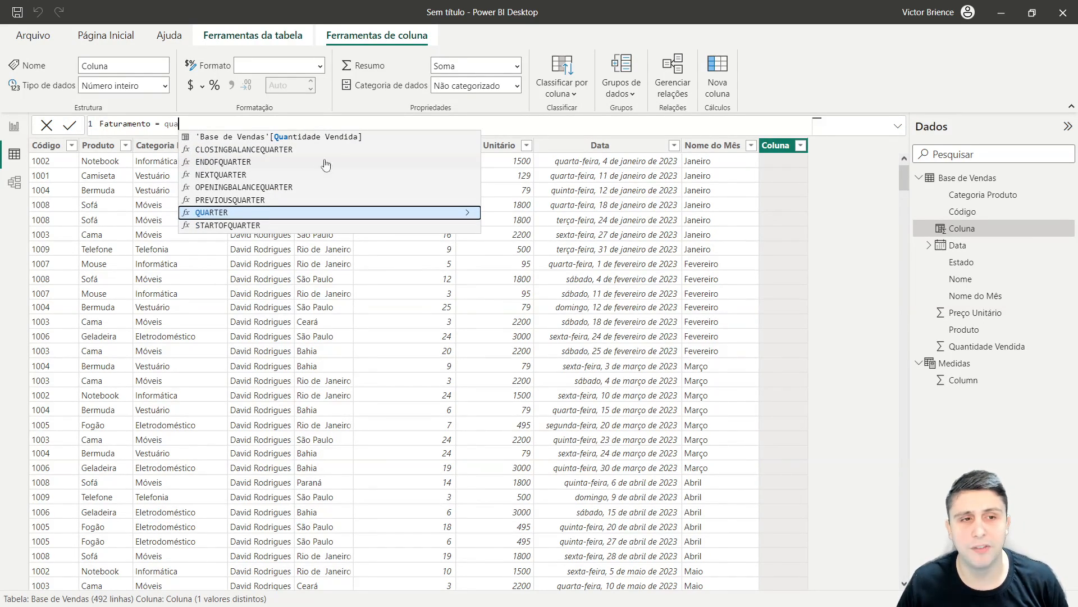
pyautogui.click(304, 141)
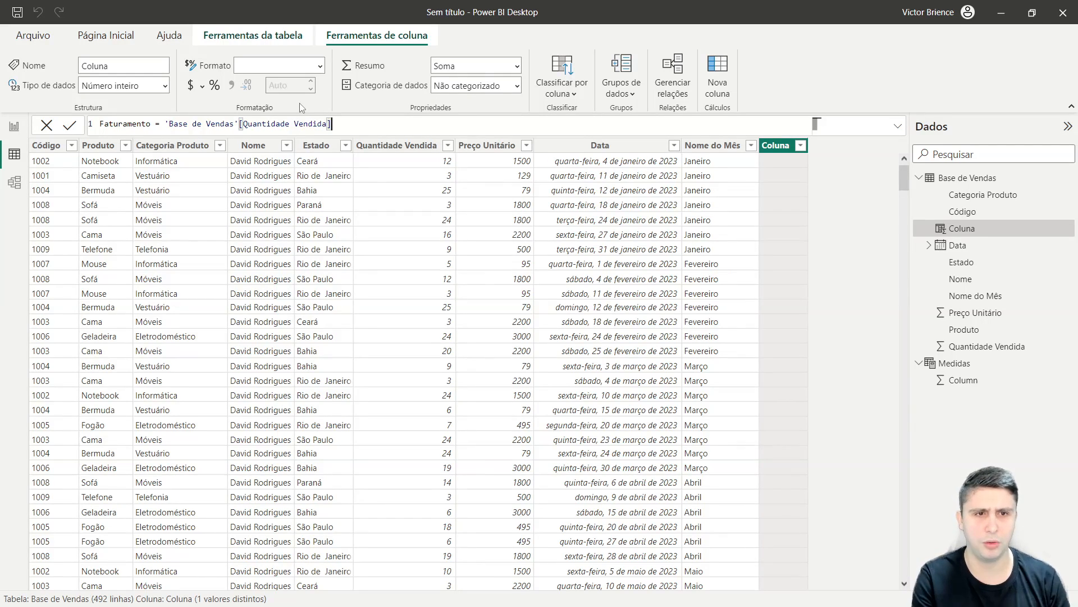
pyautogui.write('*')
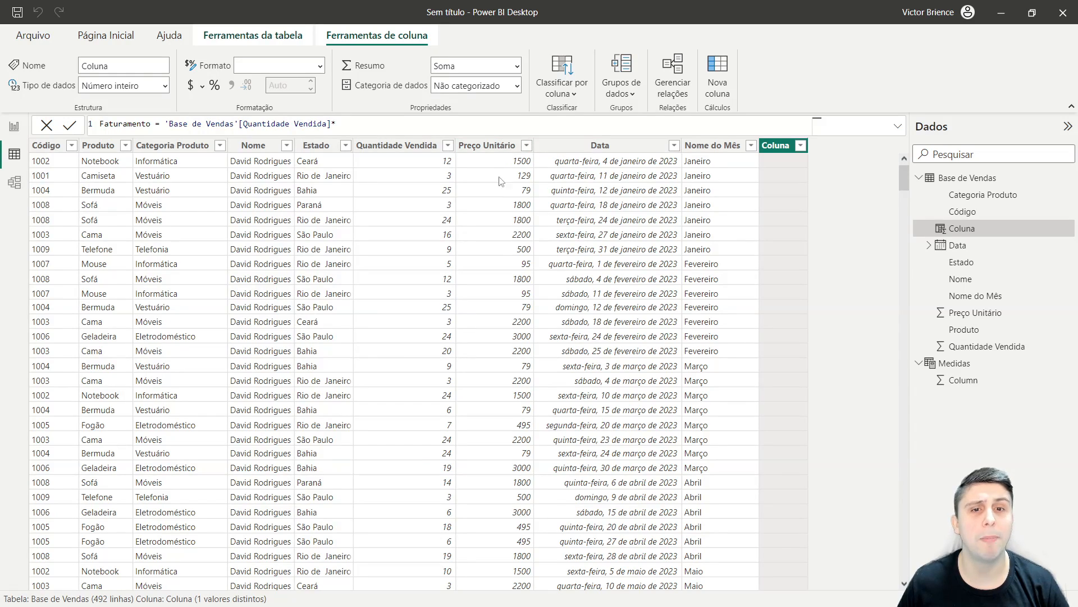
pyautogui.write('pre')
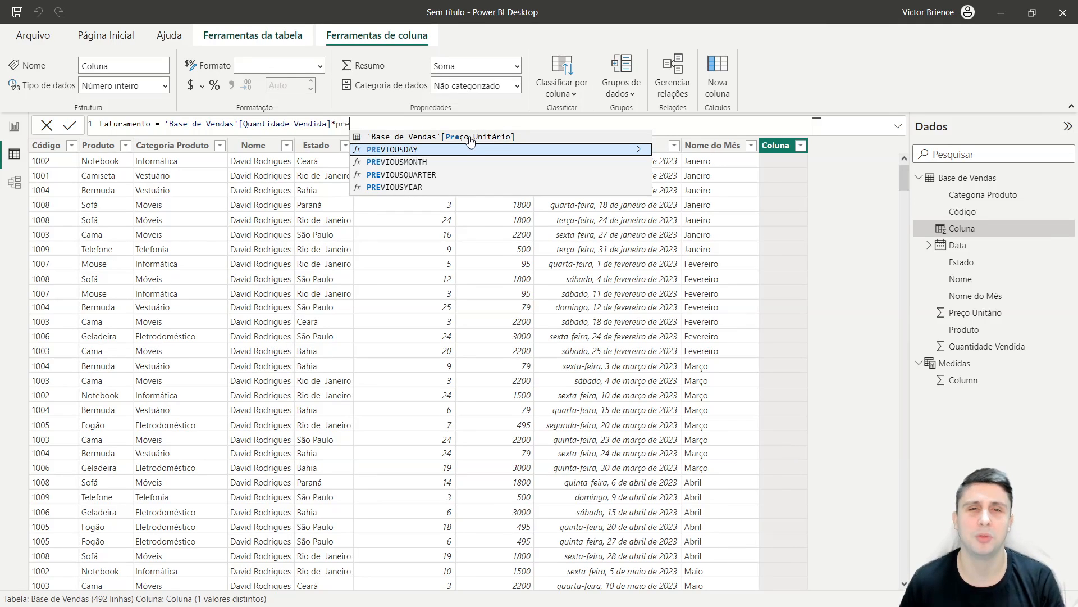
pyautogui.click(440, 141)
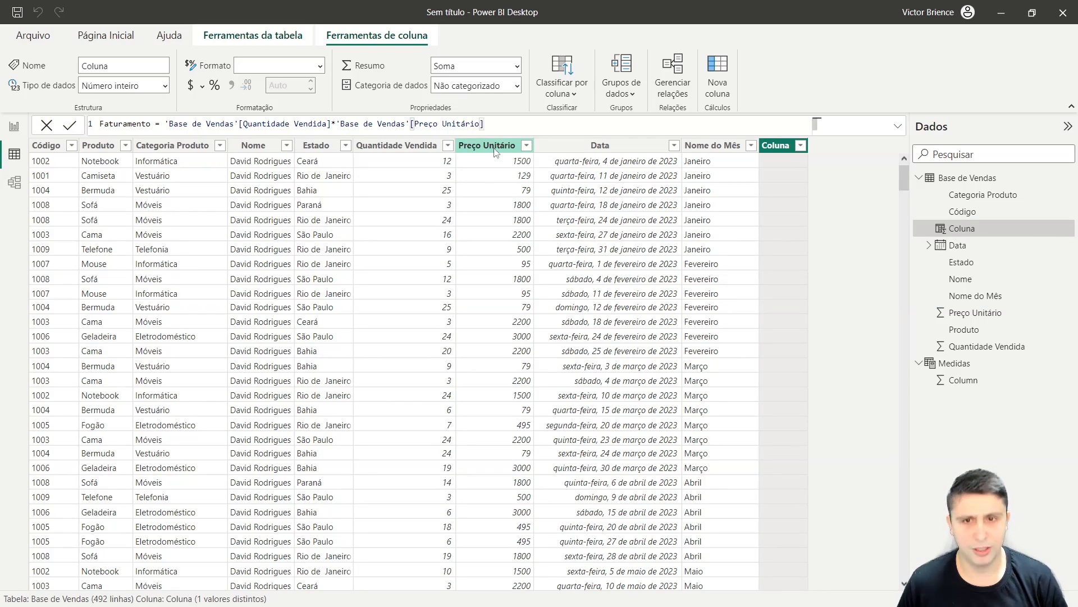
pyautogui.press('Return')
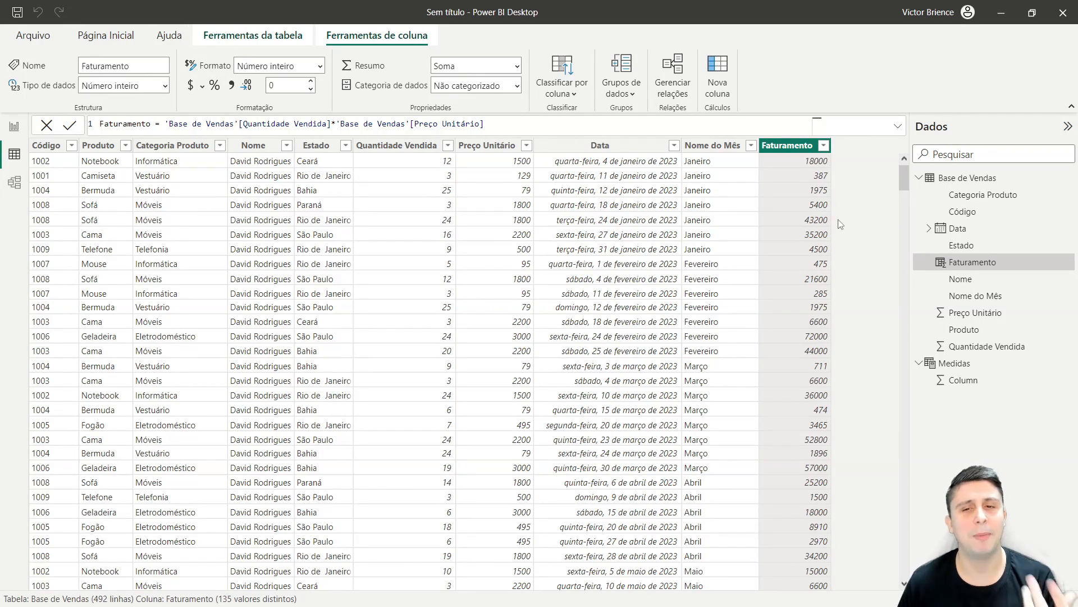
# Step: Compare the empty Medidas table with the Quantidade Vendida and Faturamento columns of Base de Vendas
pyautogui.click(919, 179)
pyautogui.click(956, 196)
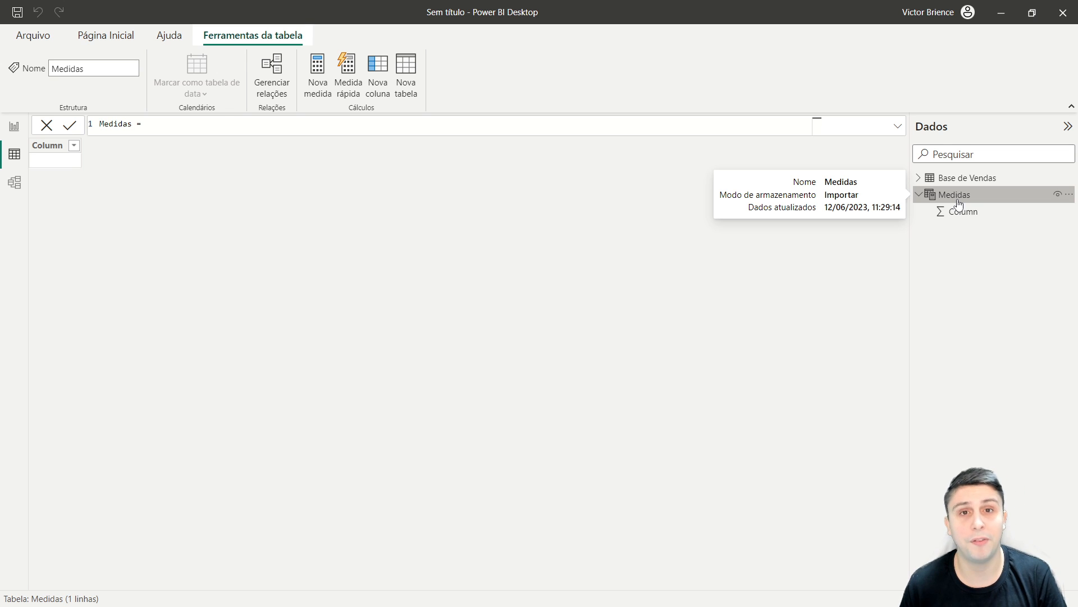
pyautogui.click(964, 181)
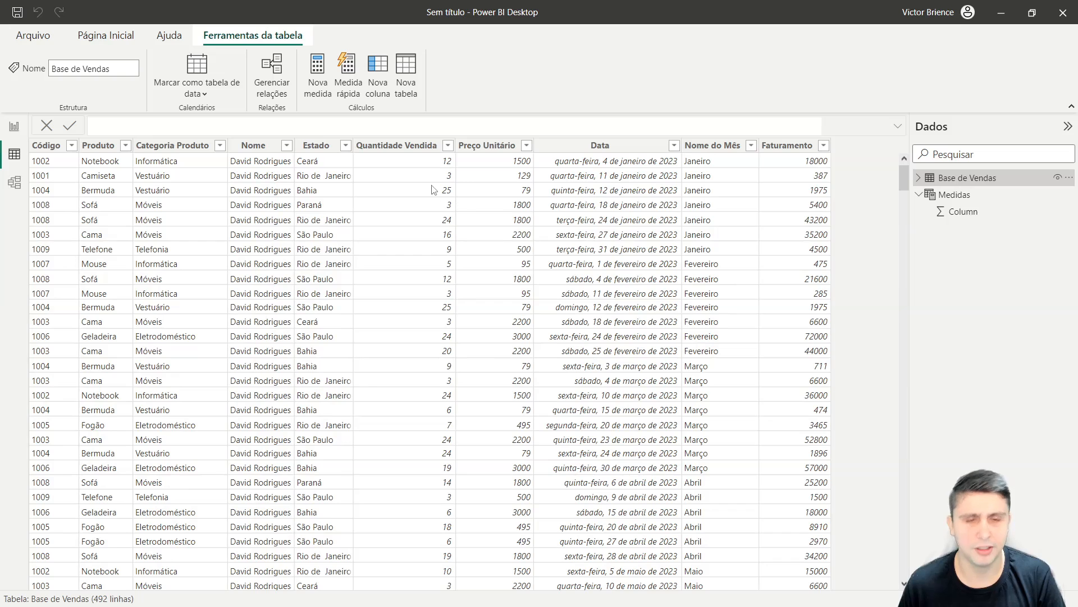
pyautogui.click(397, 146)
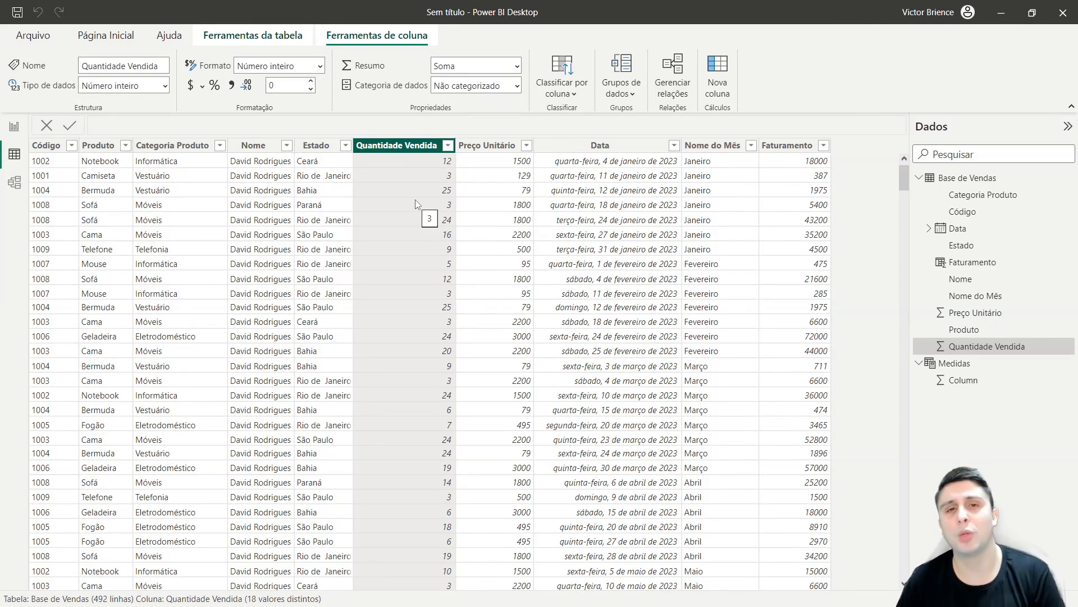
pyautogui.click(782, 150)
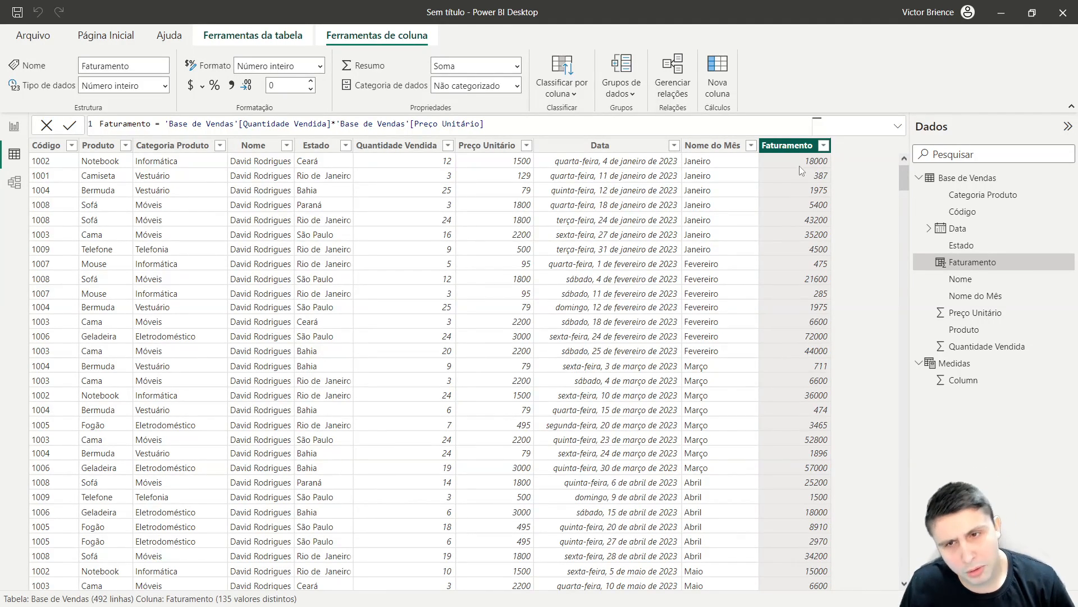
# Step: Start a new measure in the Medidas table and name it Quantidade Vendida
pyautogui.click(919, 177)
pyautogui.click(958, 197)
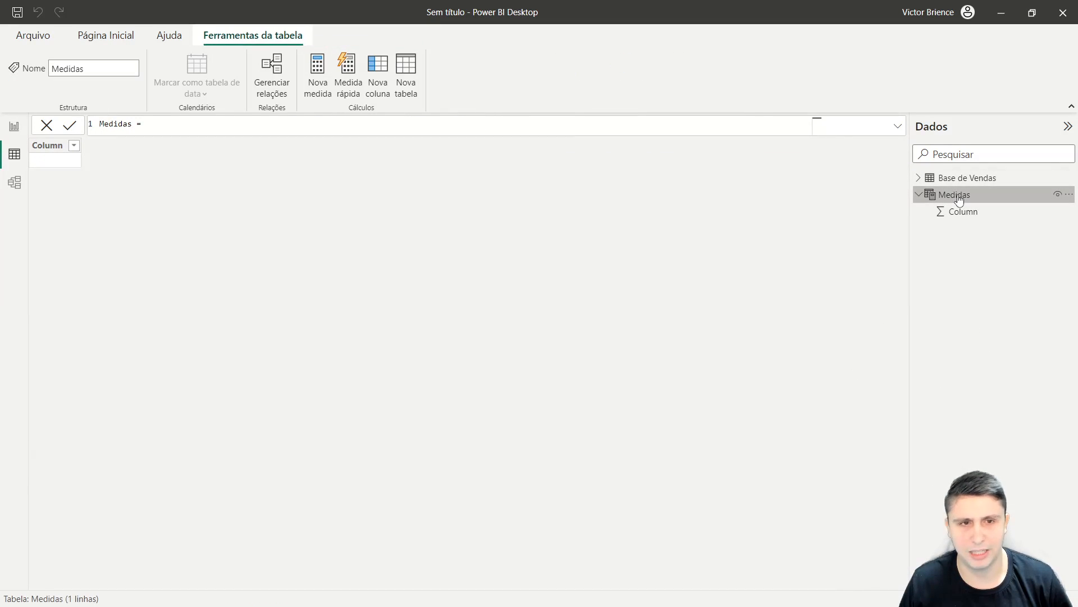
pyautogui.click(318, 75)
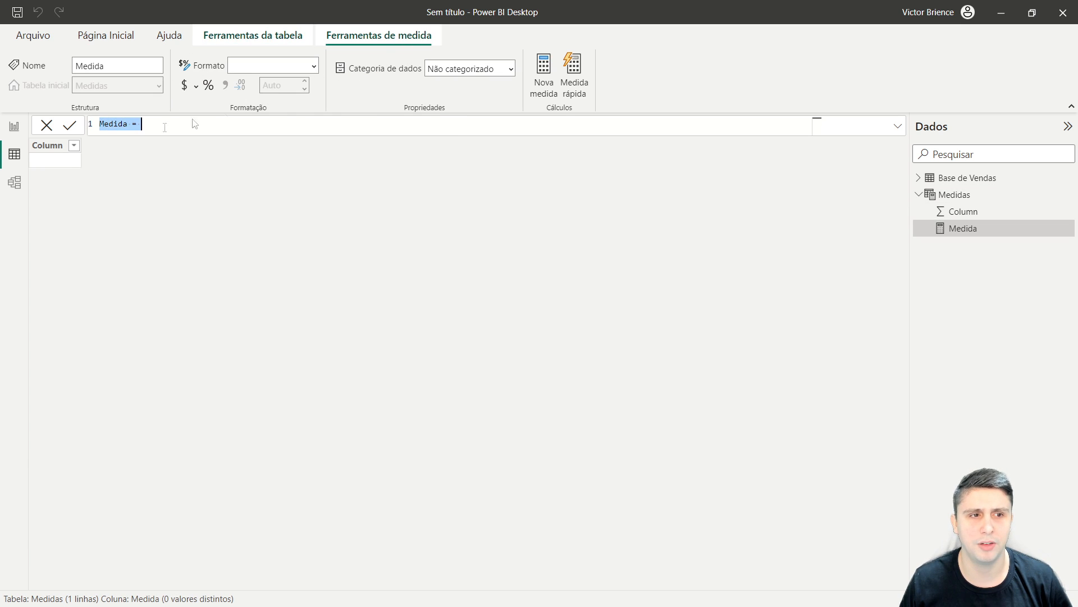
pyautogui.click(127, 124)
pyautogui.press('BackSpace')
pyautogui.press('BackSpace')
pyautogui.press('BackSpace')
pyautogui.press('BackSpace')
pyautogui.press('BackSpace')
pyautogui.write('Qua')
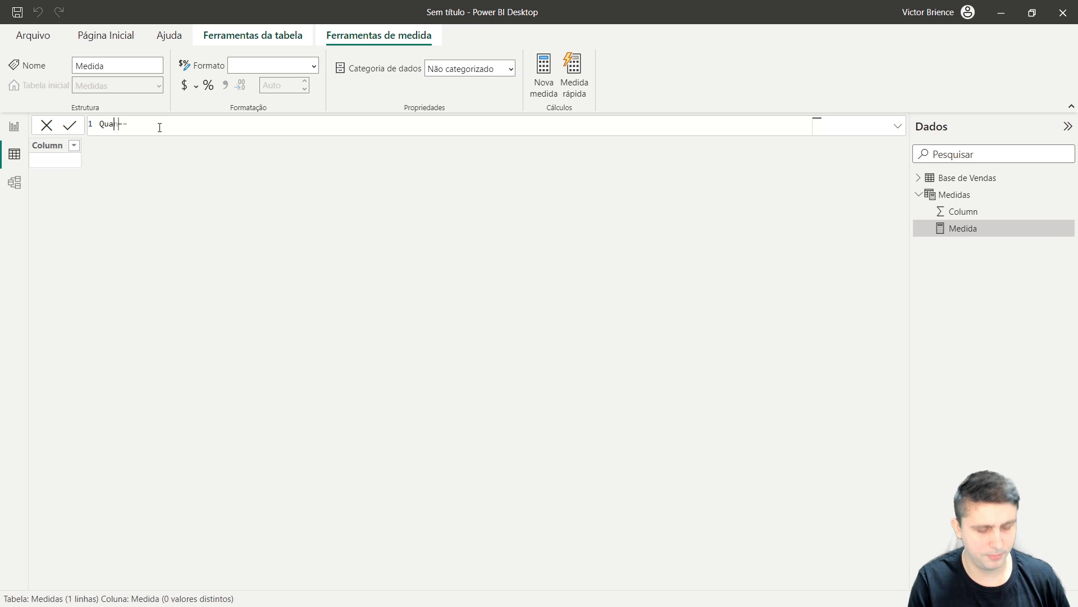
pyautogui.write('ntidade Vendida')
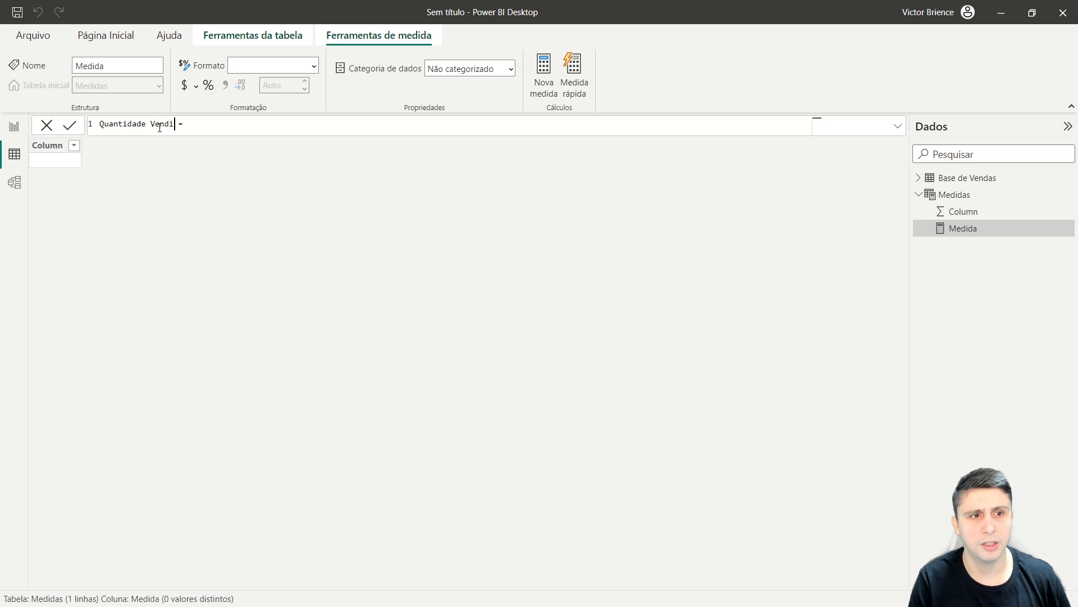
# Step: Define the Quantidade Vendida measure as SUM('Base de Vendas'[Quantidade Vendida])
pyautogui.click(223, 123)
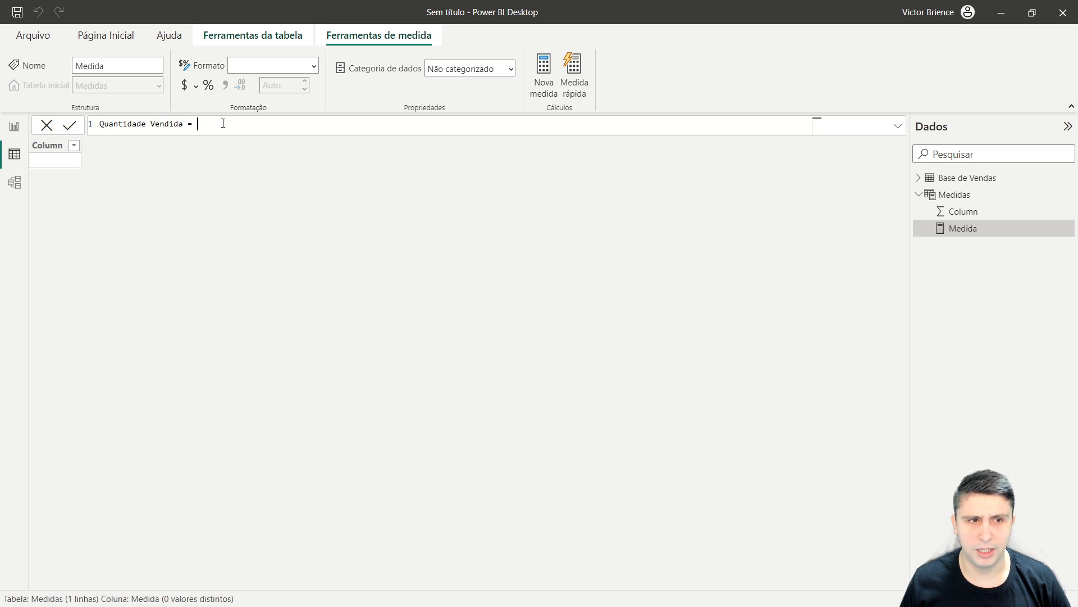
pyautogui.write('sum')
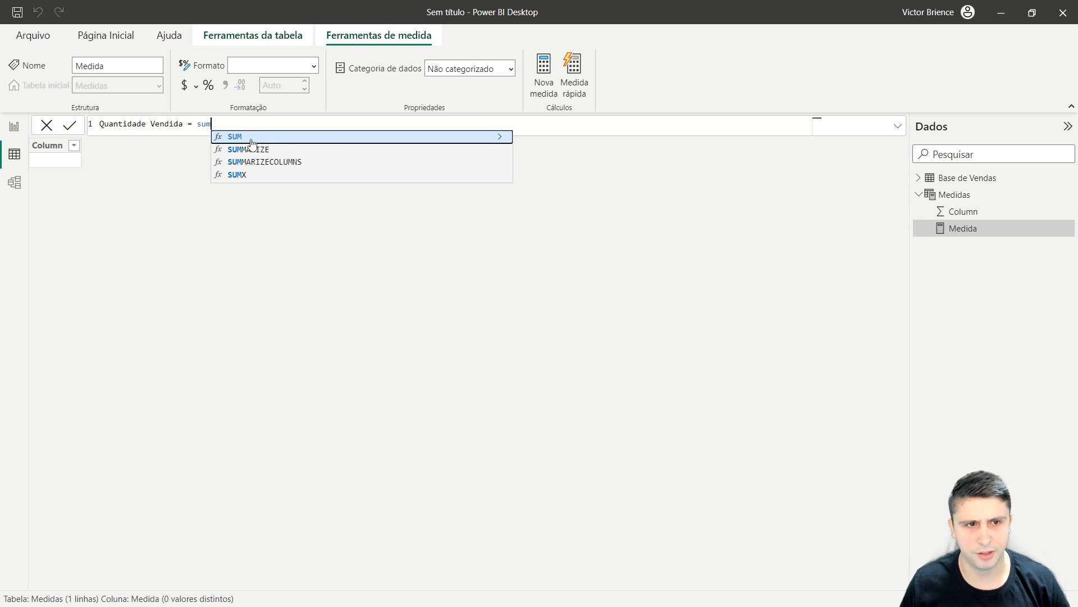
pyautogui.click(251, 138)
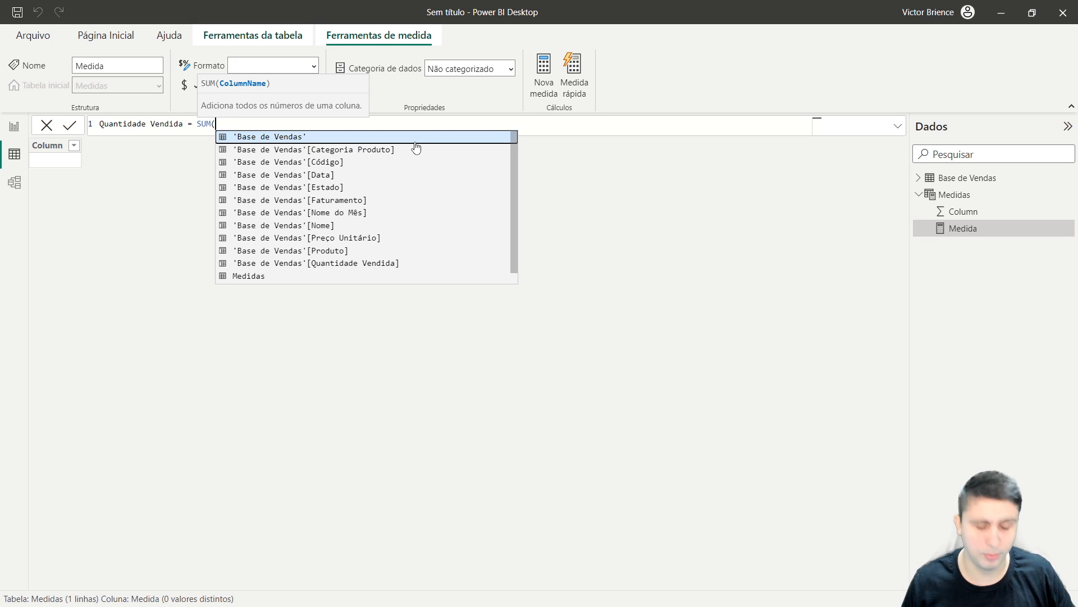
pyautogui.write('qu')
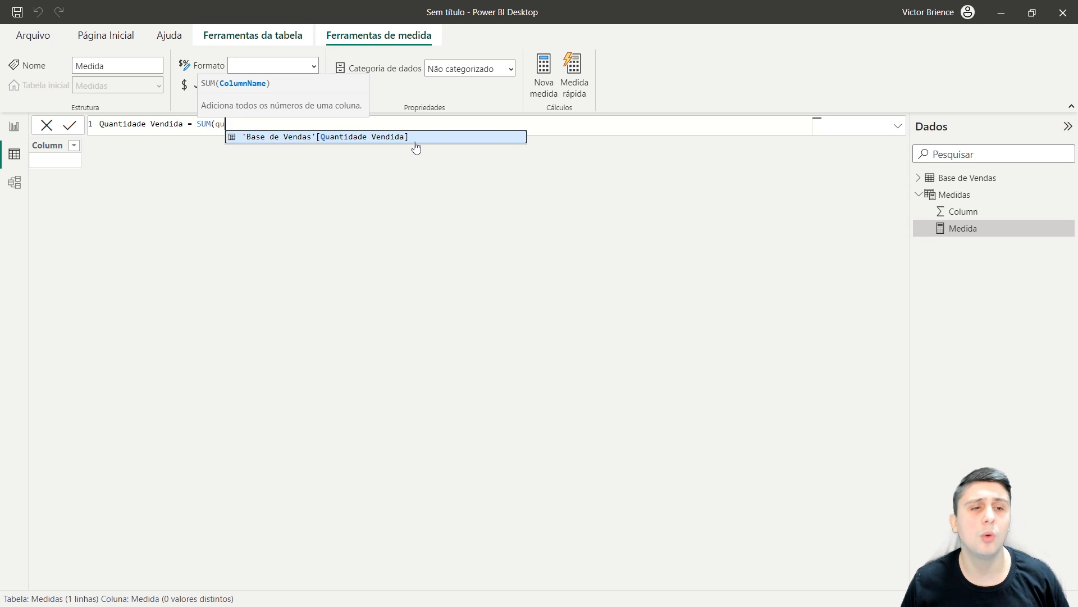
pyautogui.click(349, 139)
pyautogui.write(')')
pyautogui.press('Return')
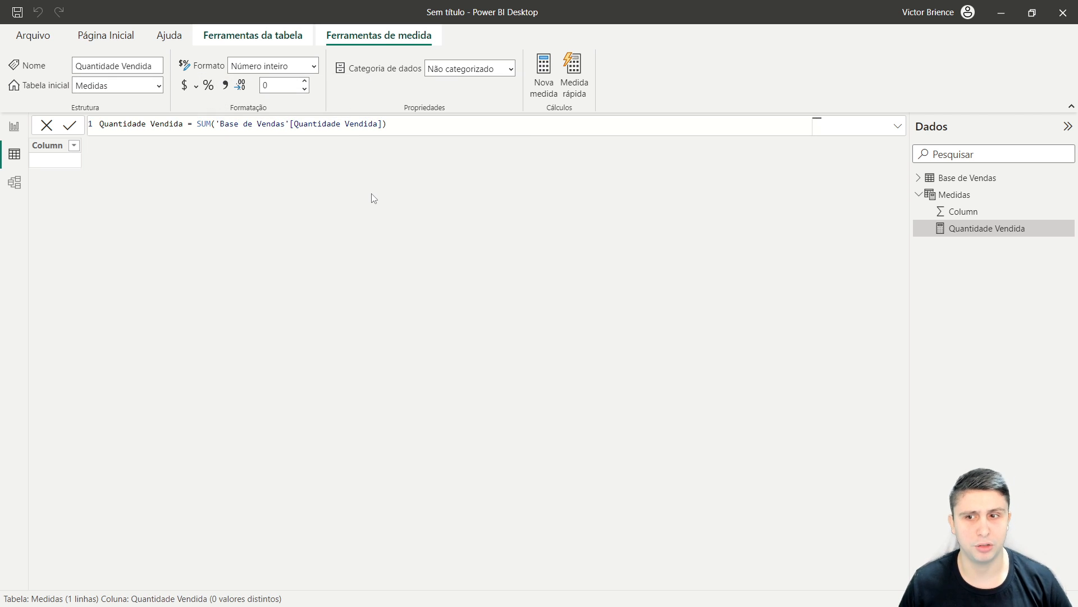
# Step: Start another measure in the Medidas table and name it Faturamento Total
pyautogui.click(916, 178)
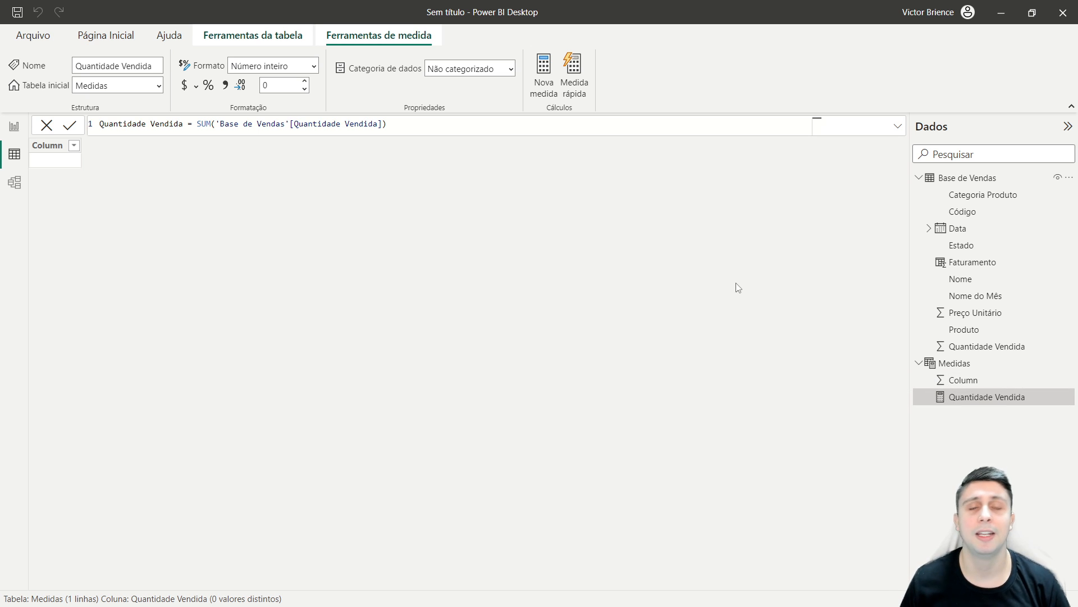
pyautogui.click(918, 178)
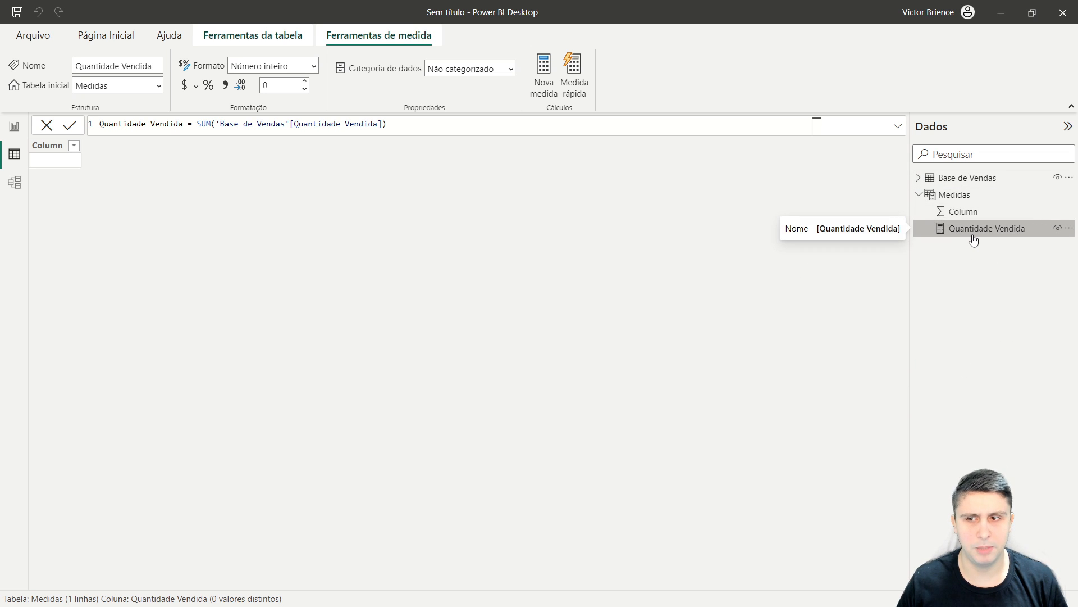
pyautogui.click(955, 194)
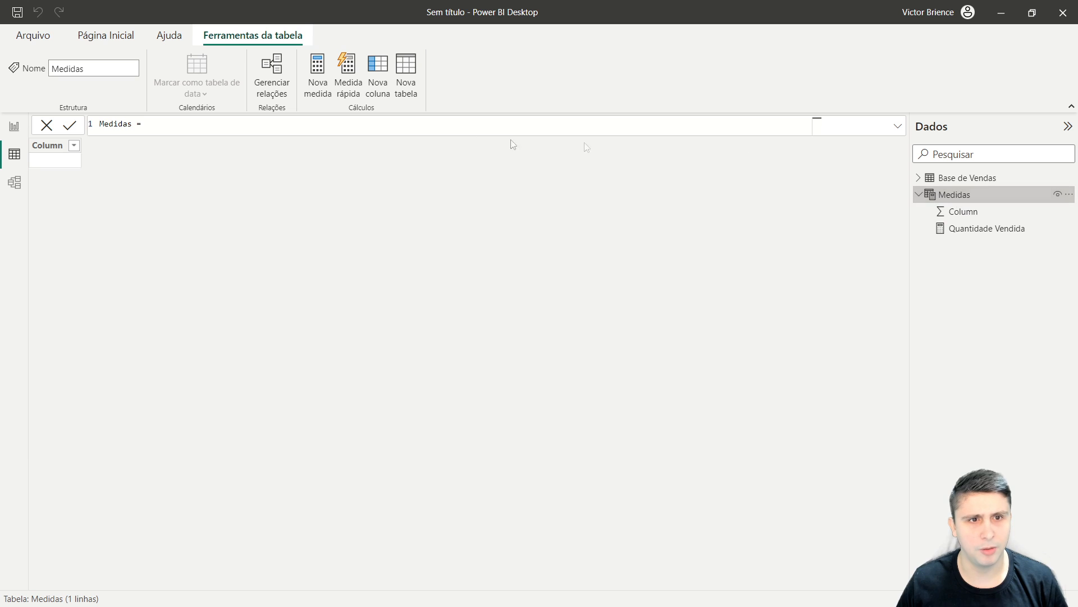
pyautogui.click(327, 83)
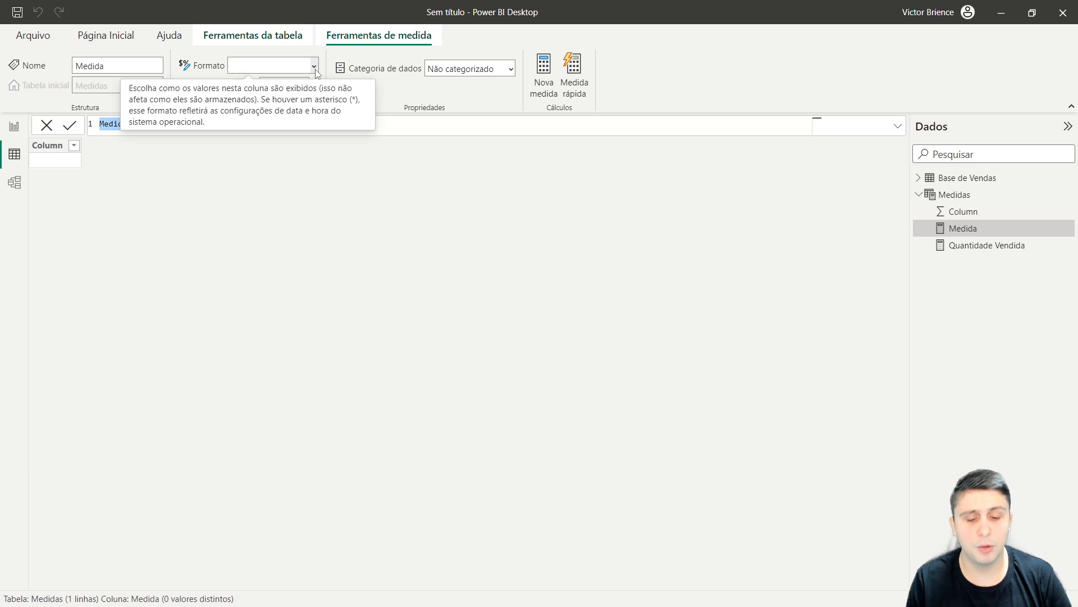
pyautogui.click(126, 123)
pyautogui.press('BackSpace')
pyautogui.press('BackSpace')
pyautogui.press('BackSpace')
pyautogui.press('BackSpace')
pyautogui.press('BackSpace')
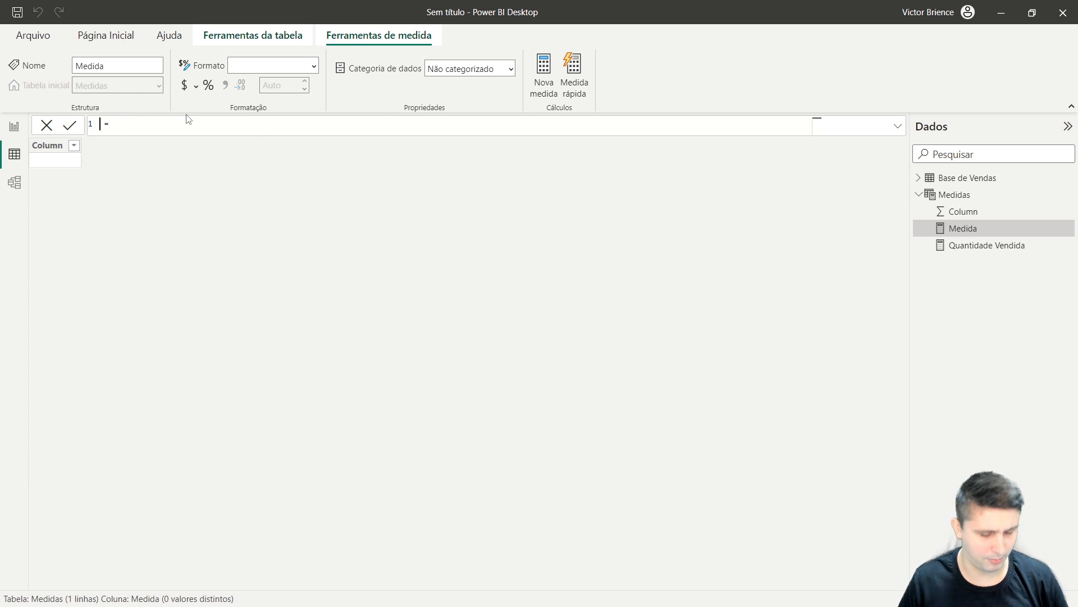
pyautogui.write('Faturamento Total = ')
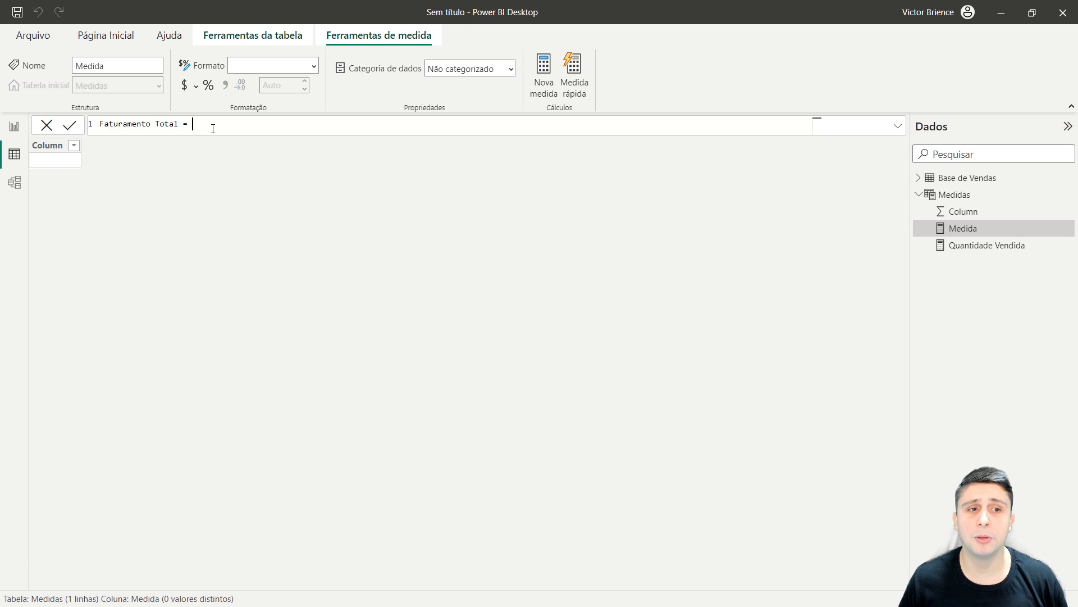
# Step: Define the Faturamento Total measure as SUM('Base de Vendas'[Faturamento])
pyautogui.write('sum')
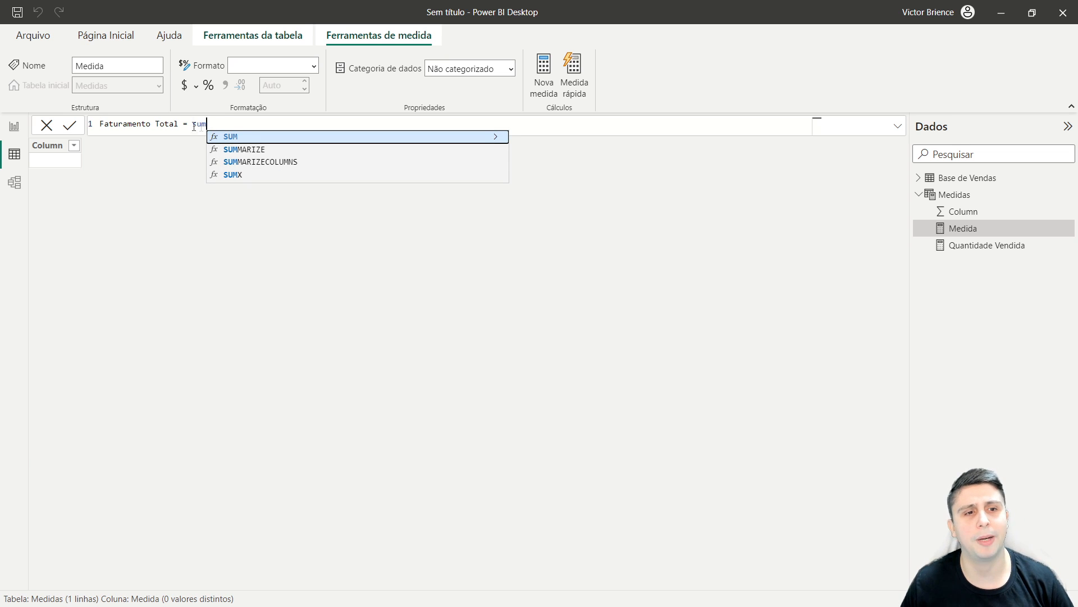
pyautogui.click(236, 139)
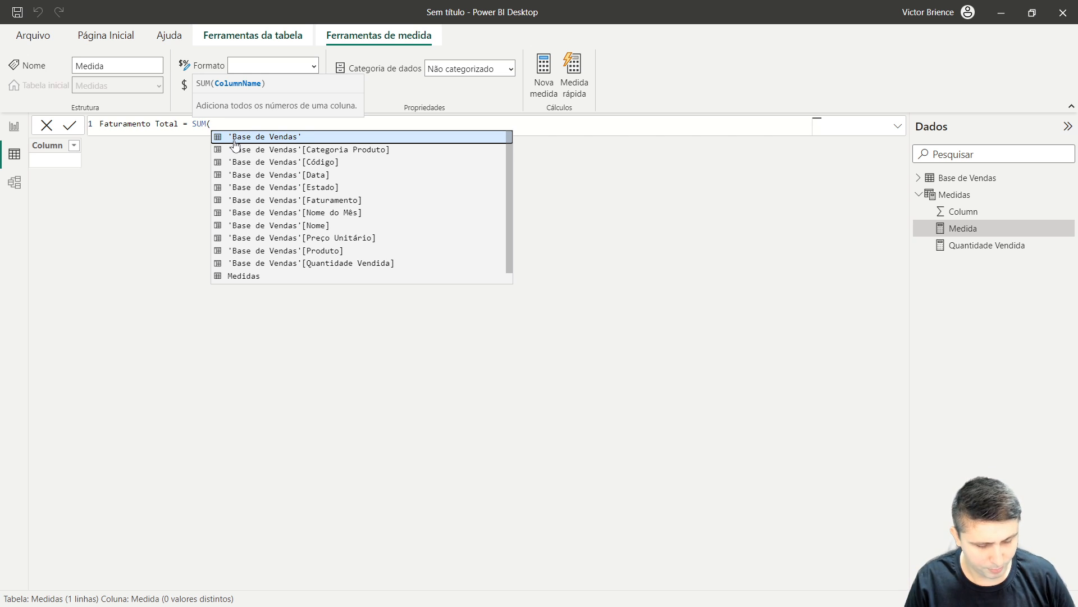
pyautogui.write('fa')
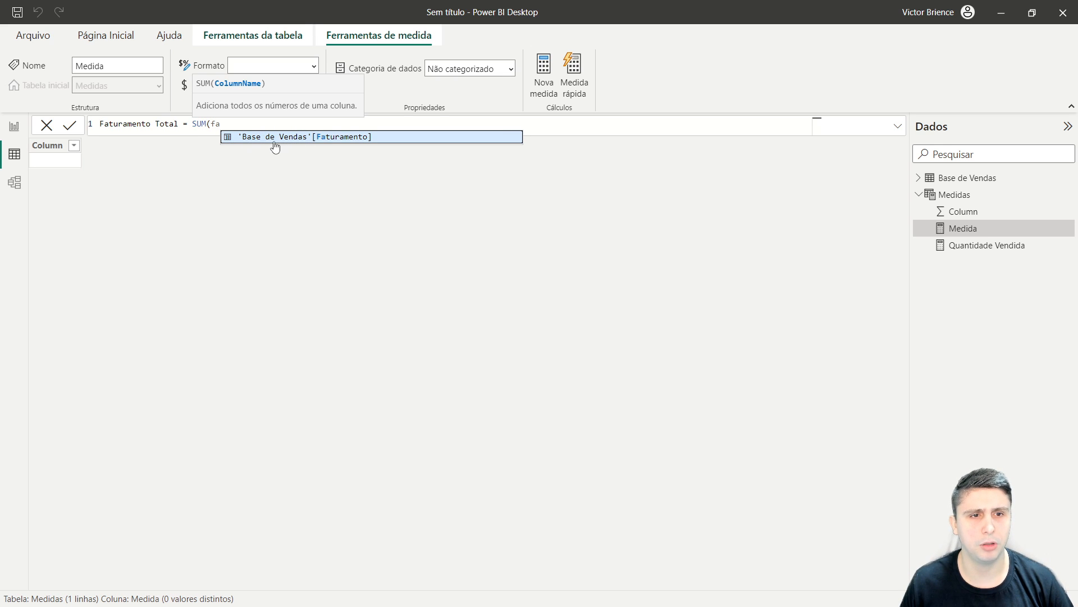
pyautogui.click(333, 146)
pyautogui.write(')')
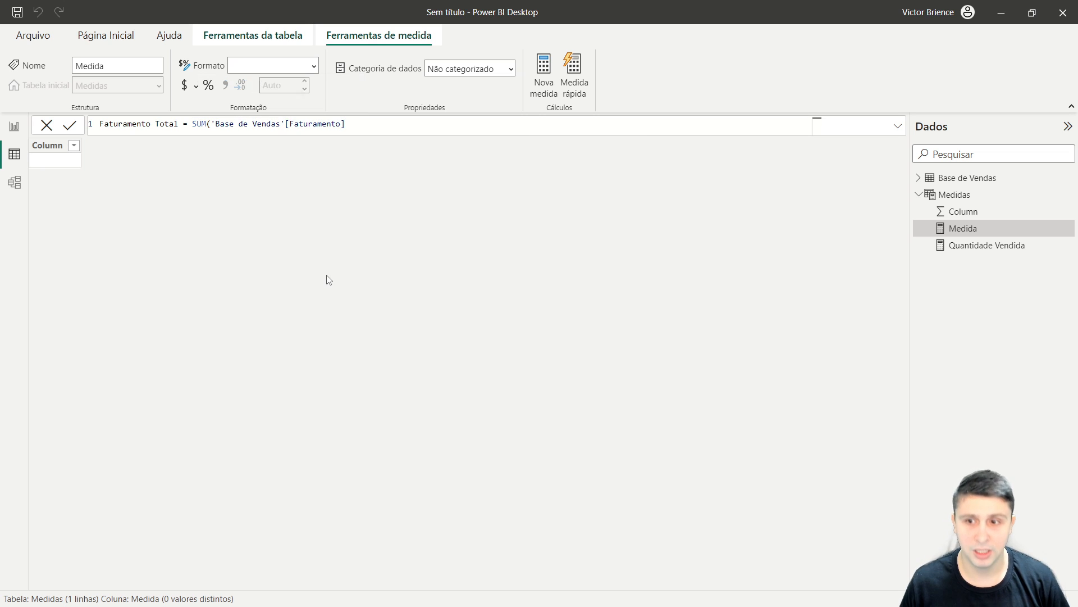
pyautogui.press('Return')
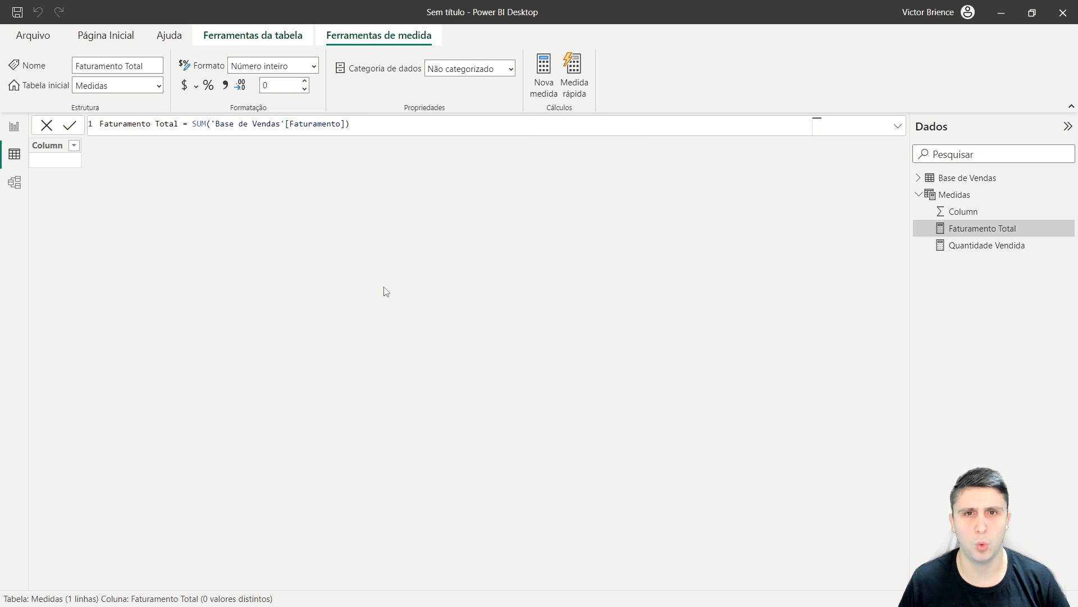
# Step: Check the fields of the Base de Vendas table and return to the report page
pyautogui.click(919, 179)
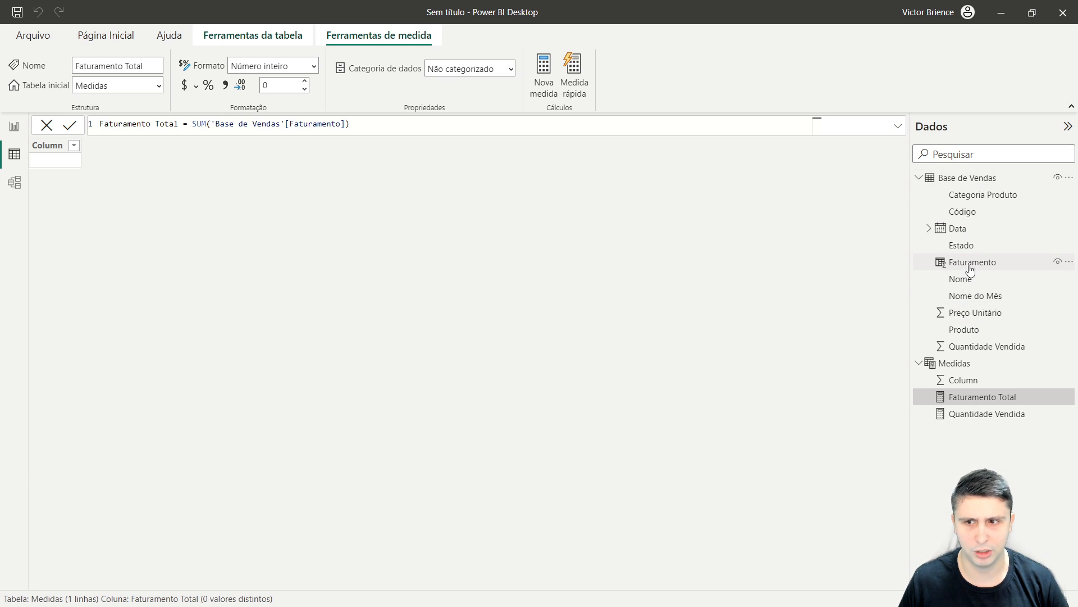
pyautogui.click(919, 178)
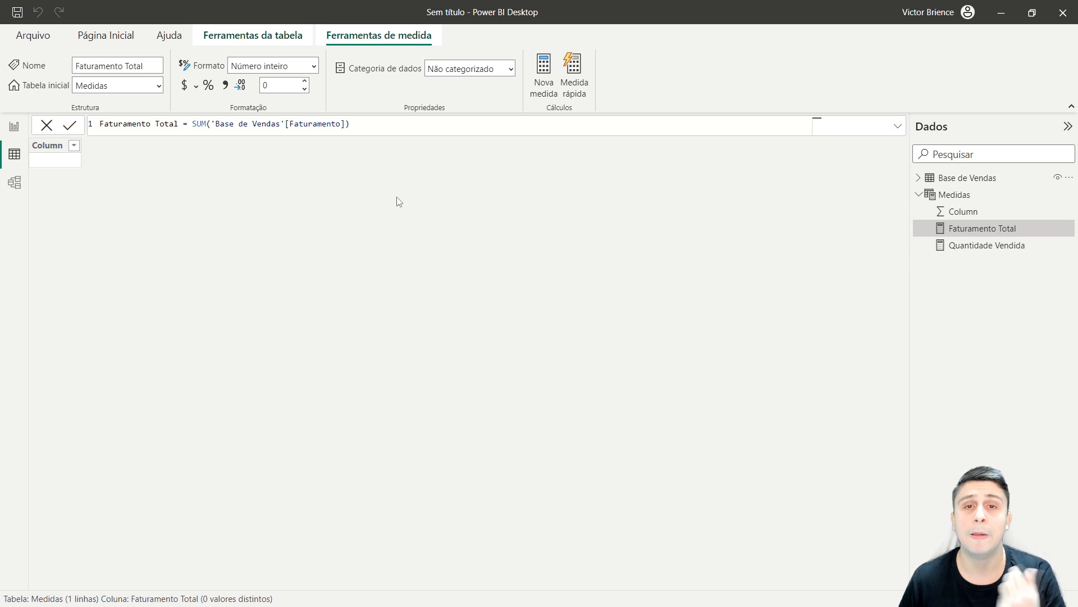
pyautogui.click(14, 126)
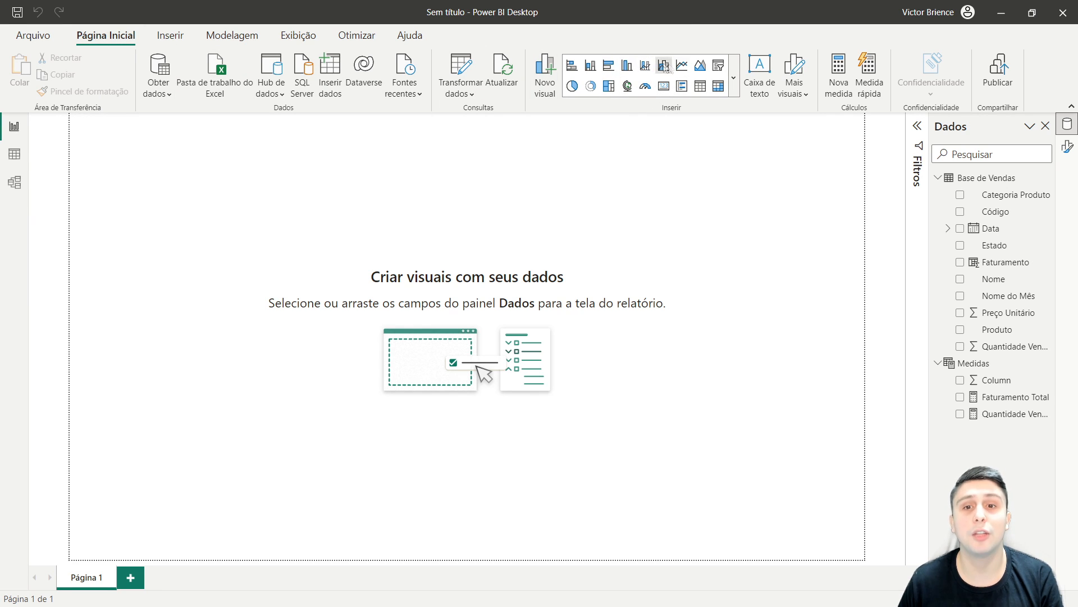
# Step: Add a card visual near the upper middle of the report page and fill it with the Faturamento Total measure
pyautogui.click(664, 85)
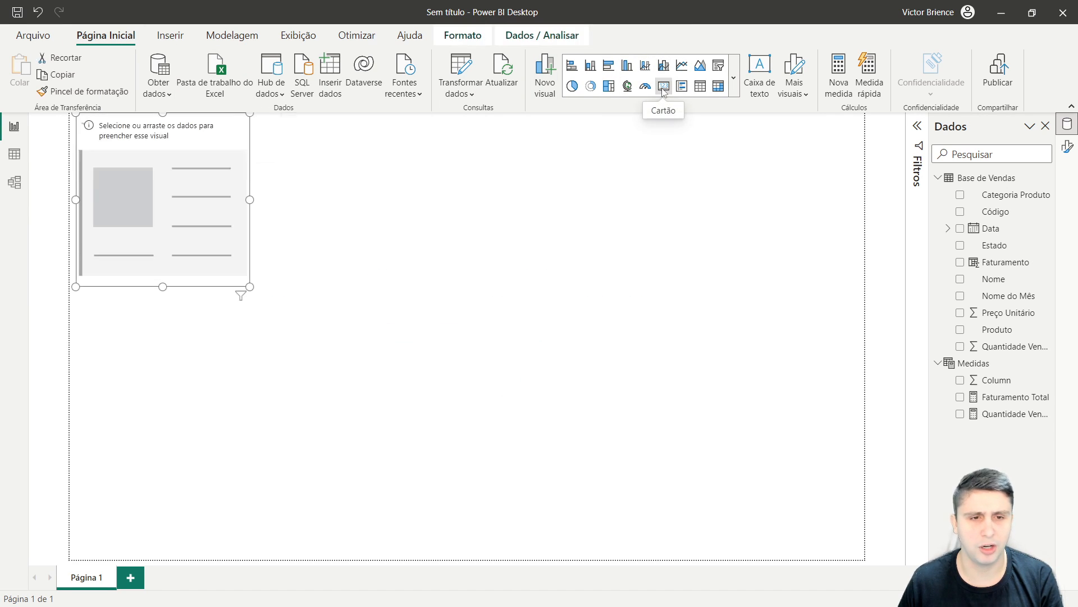
pyautogui.moveTo(197, 170); pyautogui.dragTo(401, 192)
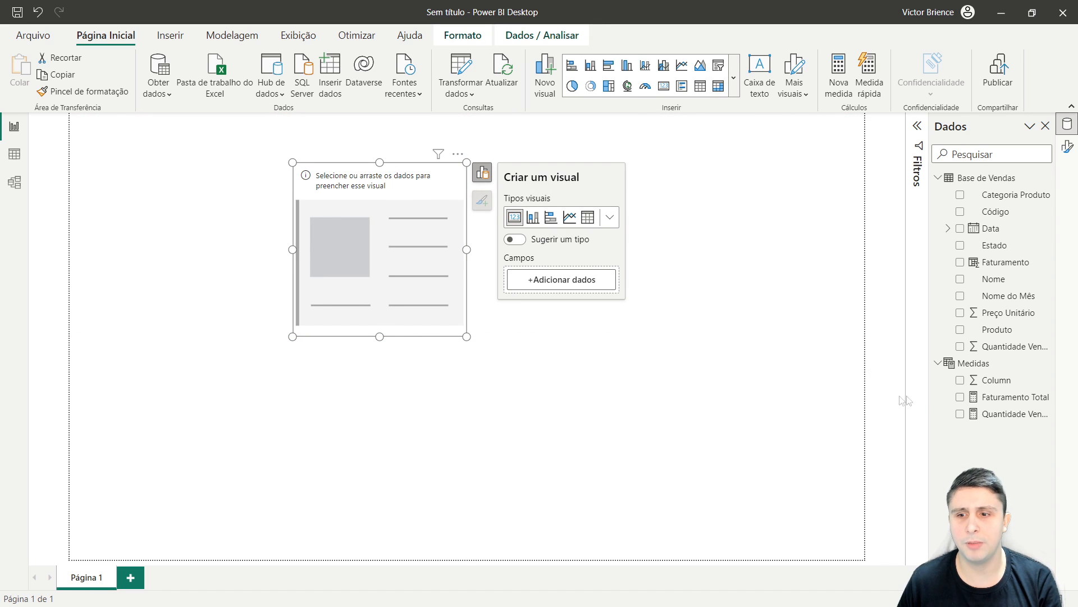
pyautogui.click(960, 398)
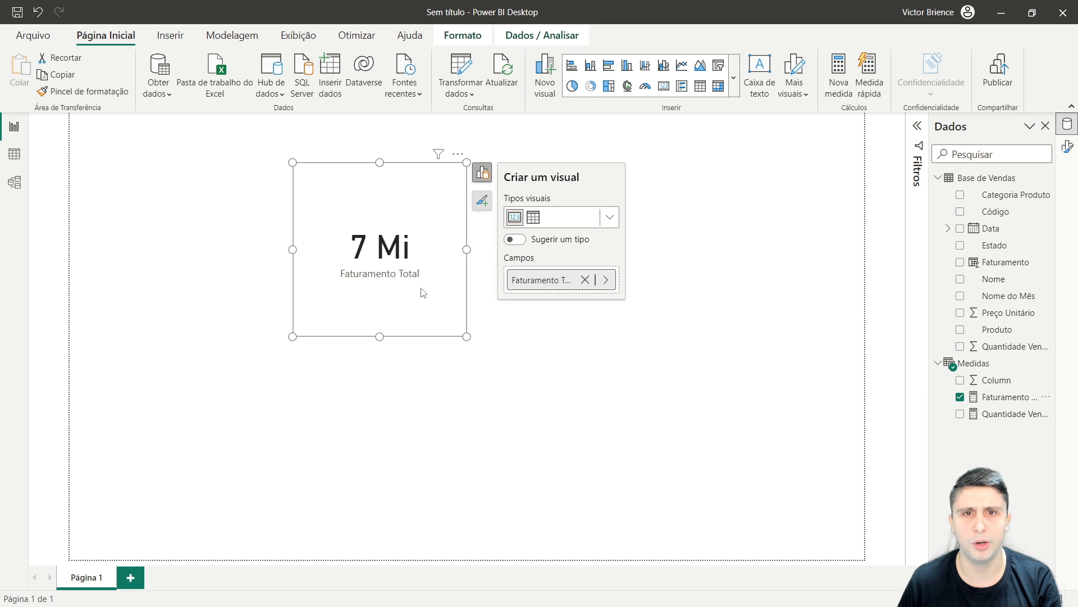
# Step: Try the card with the Quantidade Vendida measure and with the Quantidade Vendida column of Base de Vendas, clearing each field
pyautogui.click(961, 398)
pyautogui.click(960, 414)
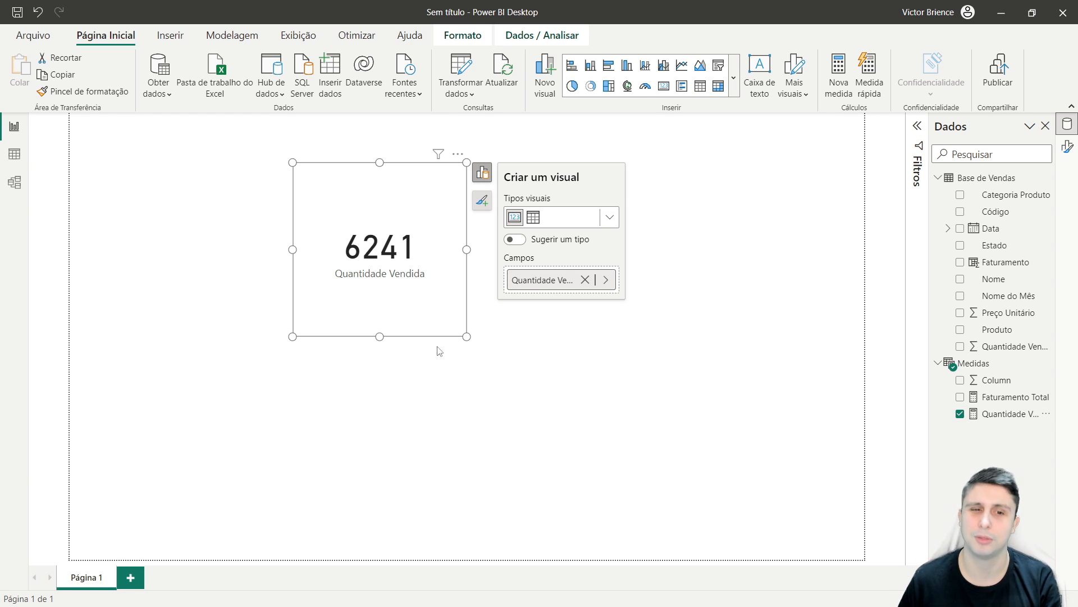
pyautogui.click(960, 413)
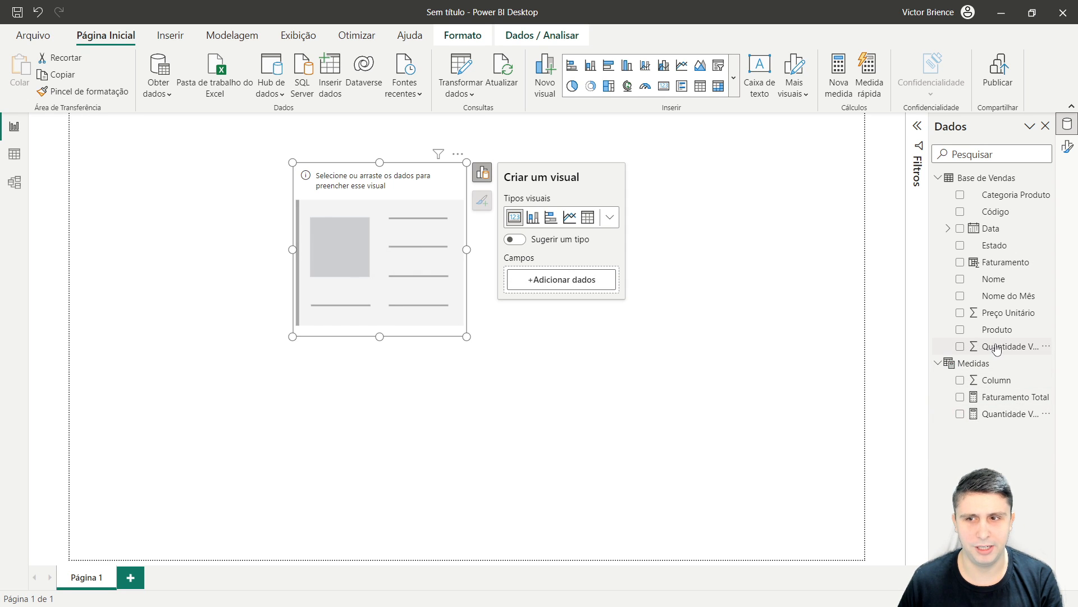
pyautogui.click(959, 346)
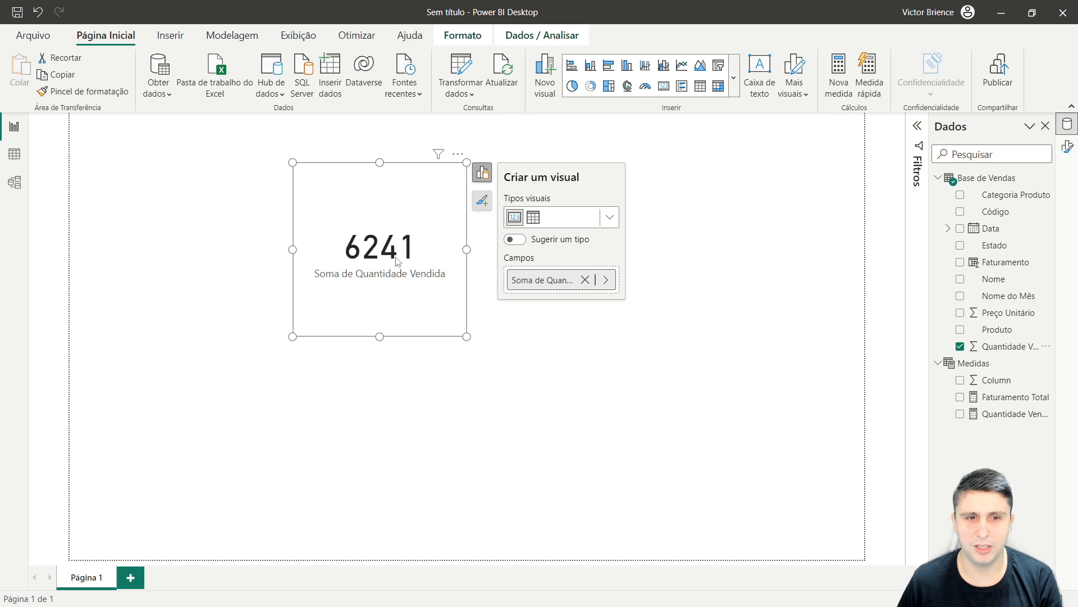
pyautogui.click(959, 346)
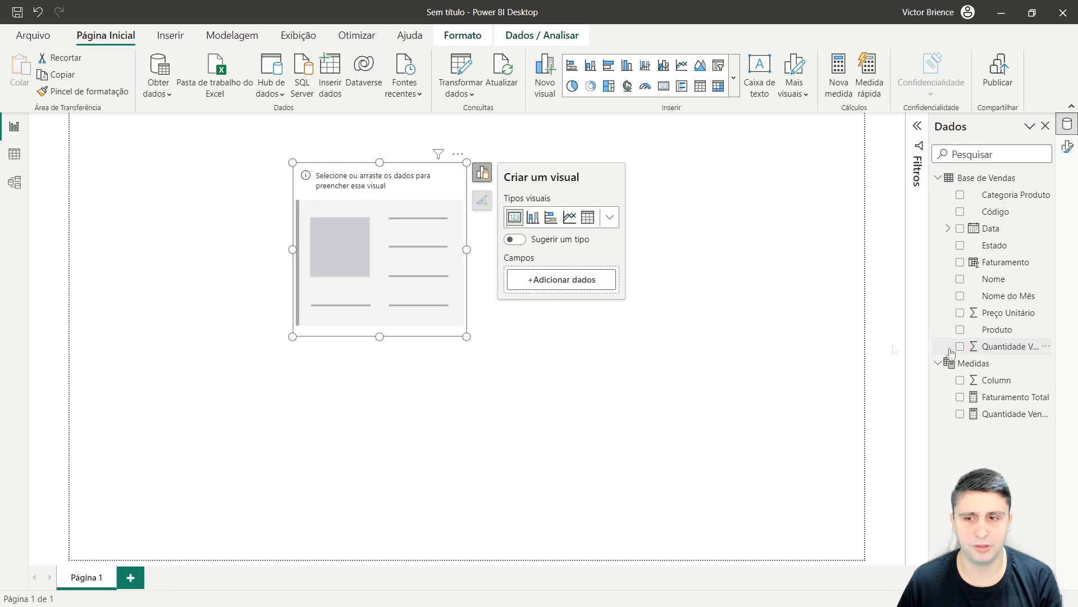
# Step: Delete the empty card visual from the report page
pyautogui.click(718, 229)
pyautogui.click(430, 180)
pyautogui.press('Delete')
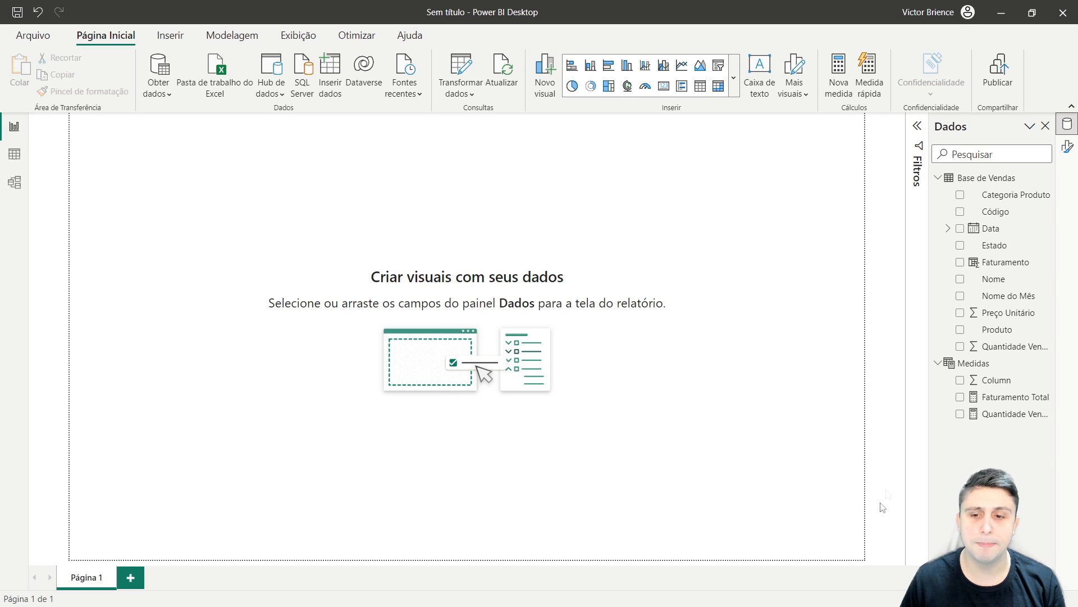
# Step: Examine the page format settings, including the page type and the canvas type options
pyautogui.click(1067, 147)
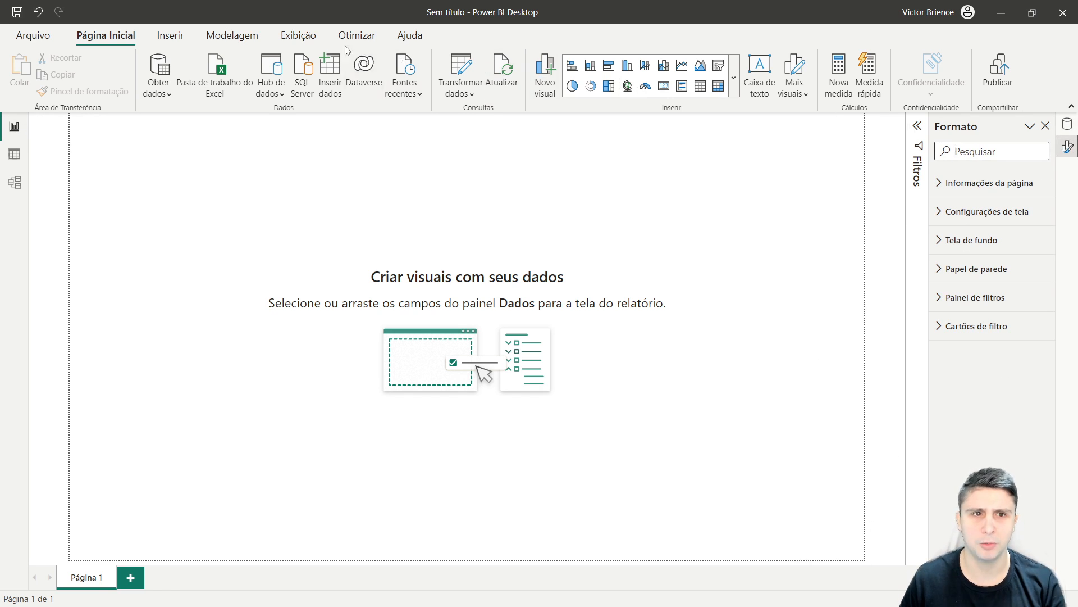
pyautogui.click(287, 38)
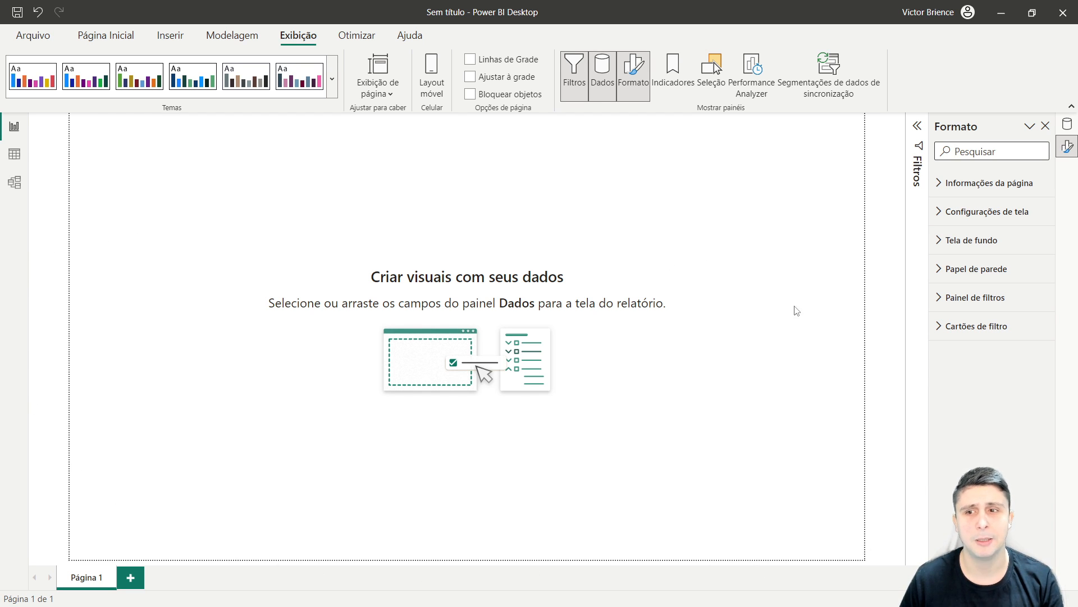
pyautogui.click(941, 184)
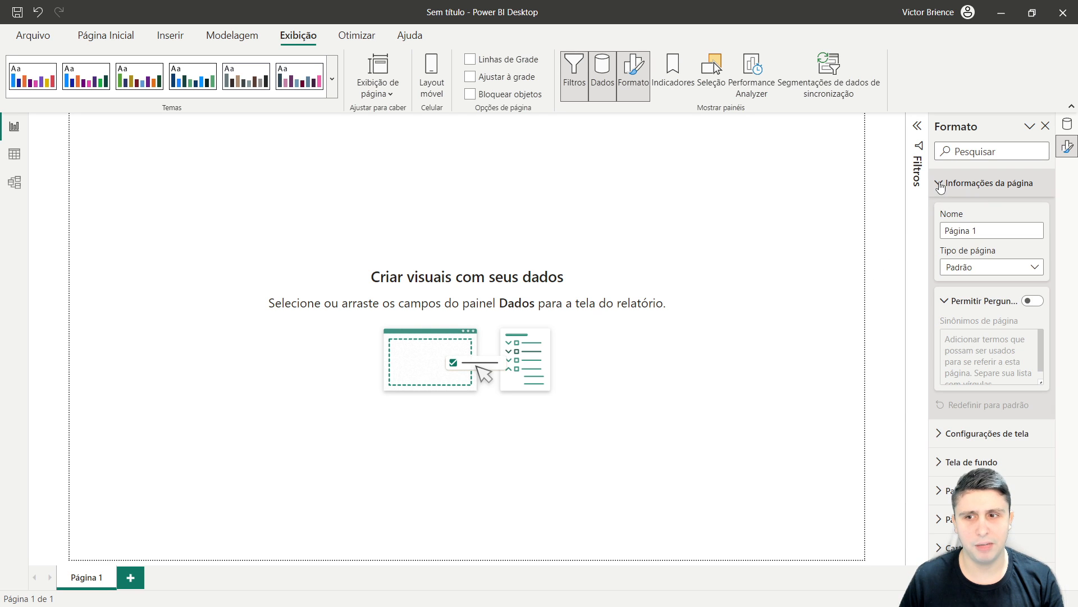
pyautogui.click(998, 267)
pyautogui.click(977, 283)
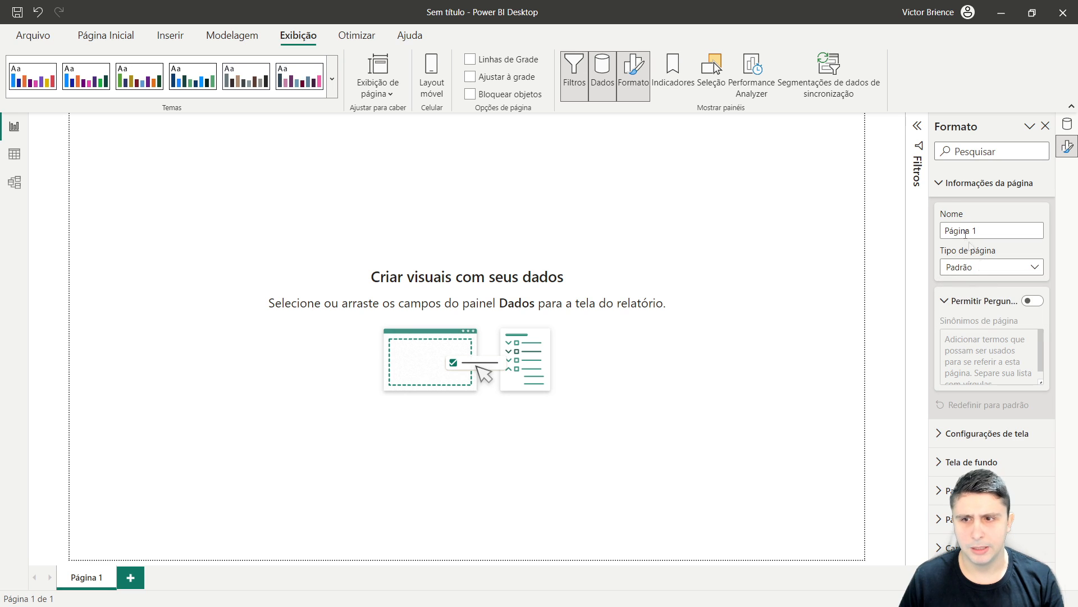
pyautogui.click(941, 184)
pyautogui.click(941, 219)
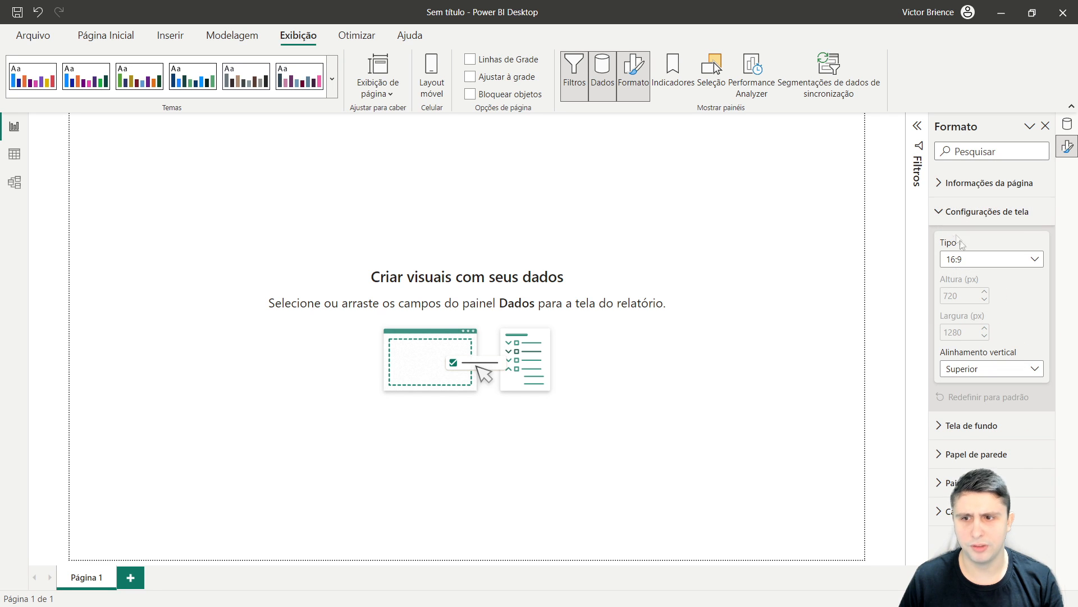
pyautogui.click(967, 261)
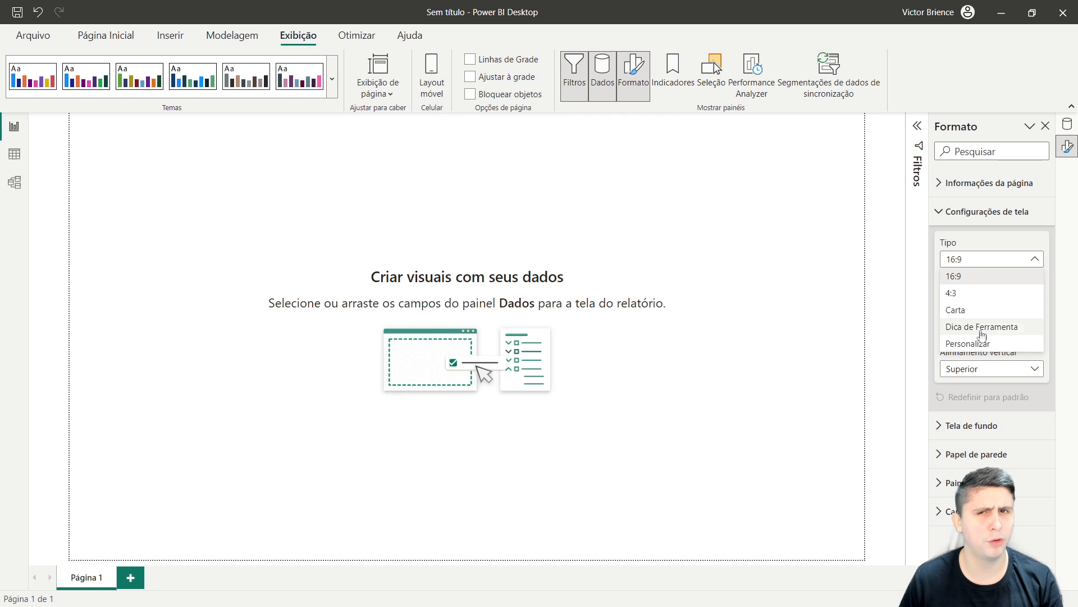
pyautogui.click(984, 259)
pyautogui.click(942, 216)
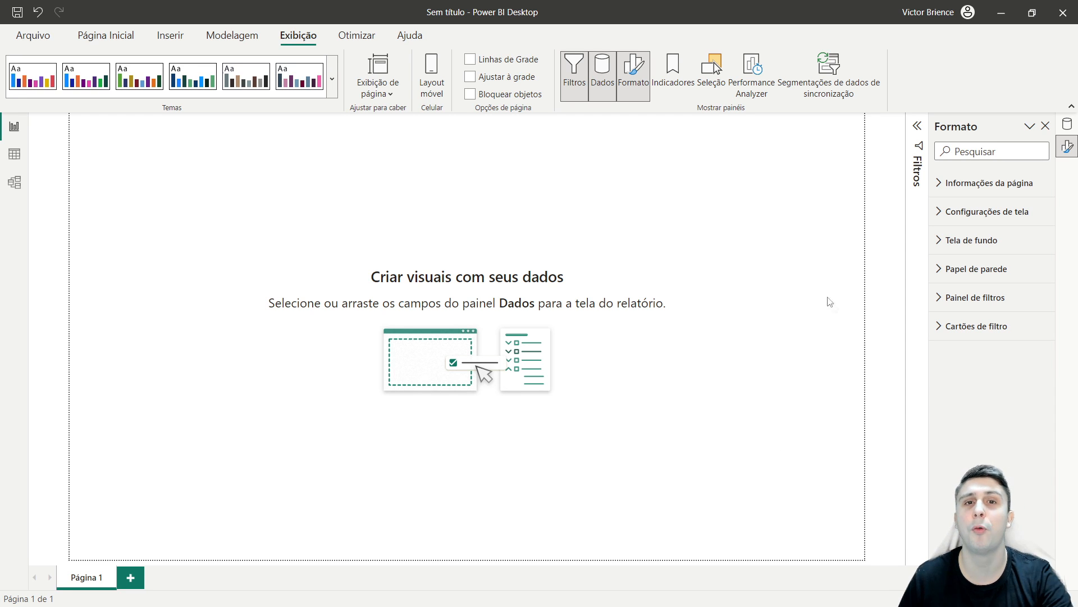
# Step: Set the page's canvas background to the darkest red theme shade with 0% transparency
pyautogui.click(935, 245)
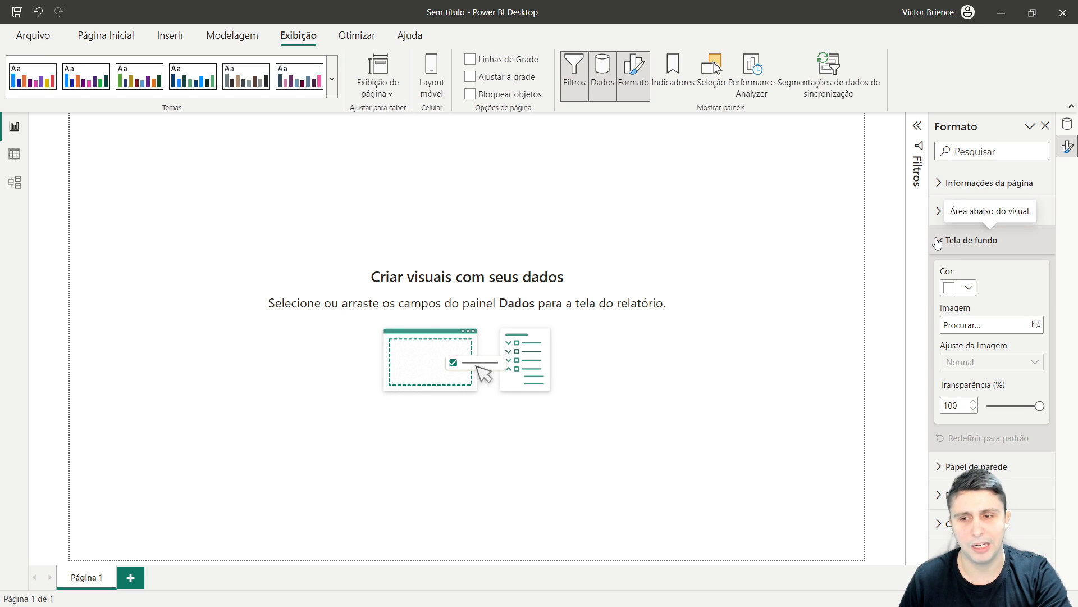
pyautogui.click(969, 288)
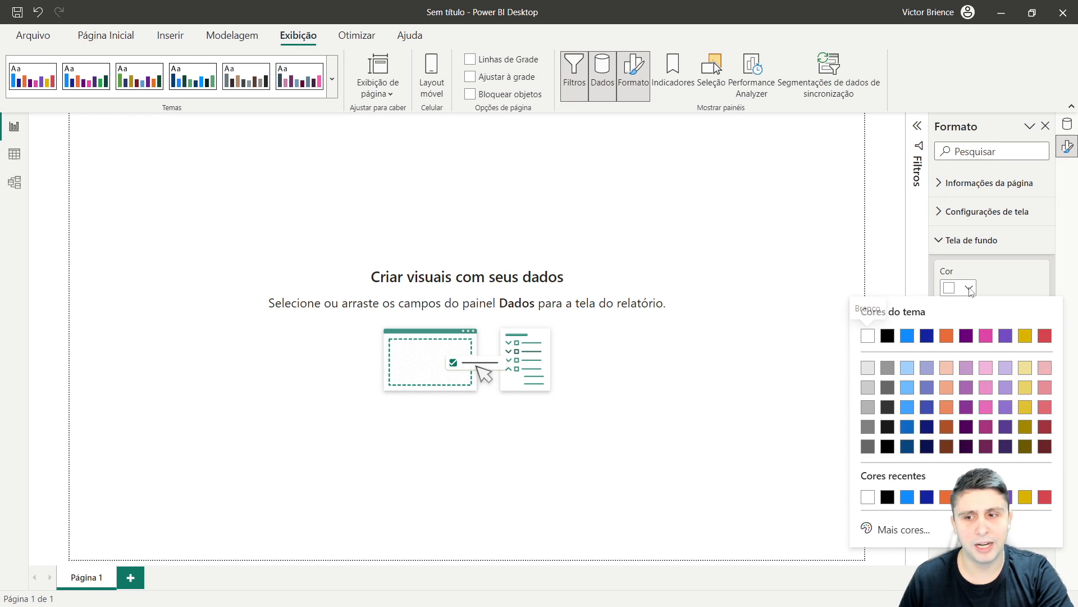
pyautogui.click(1045, 447)
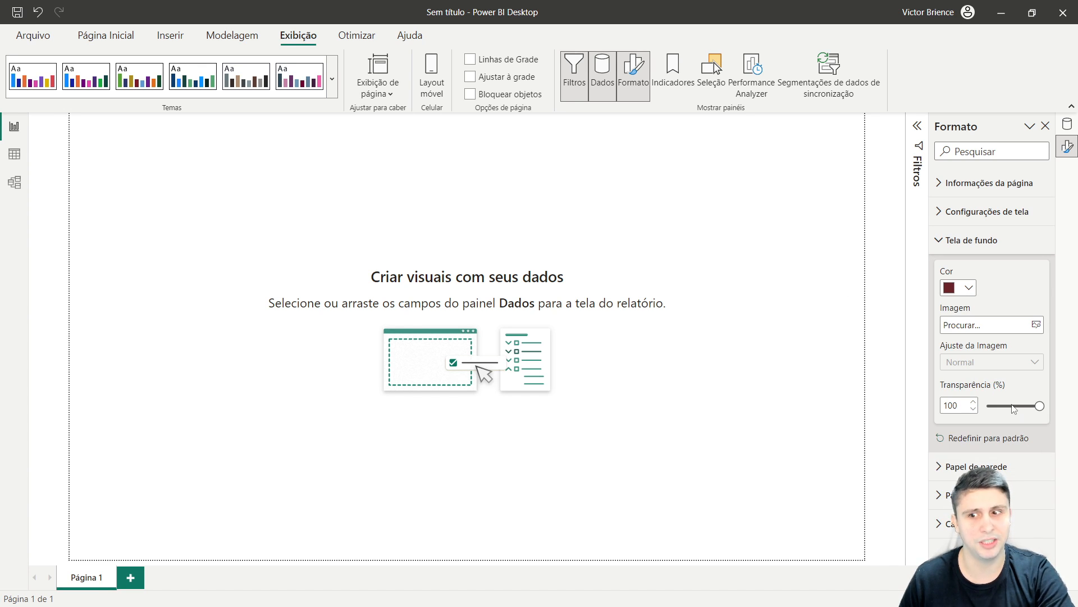
pyautogui.moveTo(1039, 406); pyautogui.dragTo(980, 400)
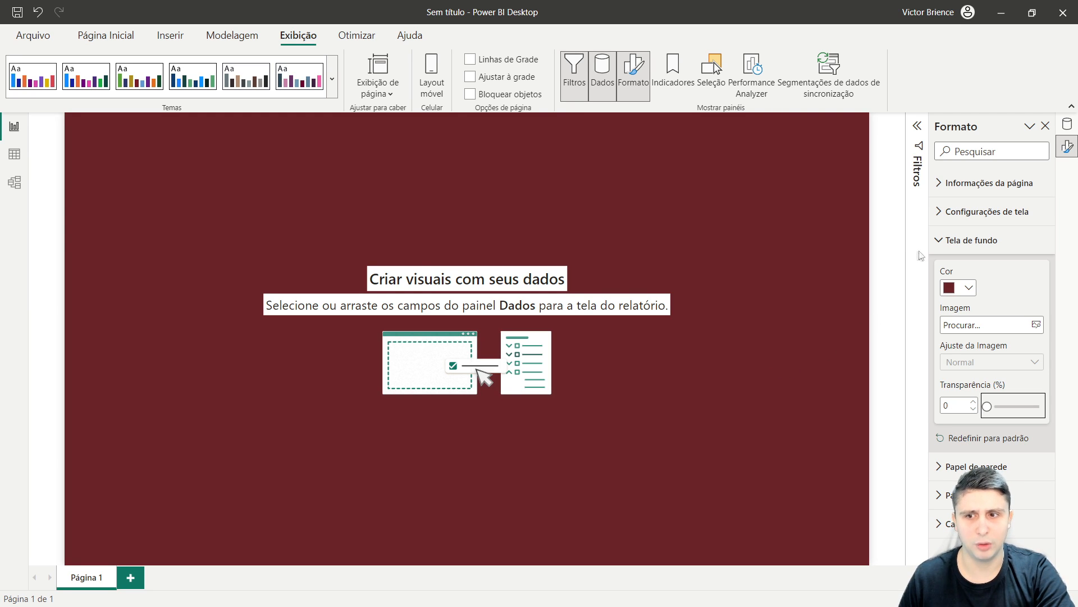
pyautogui.click(942, 241)
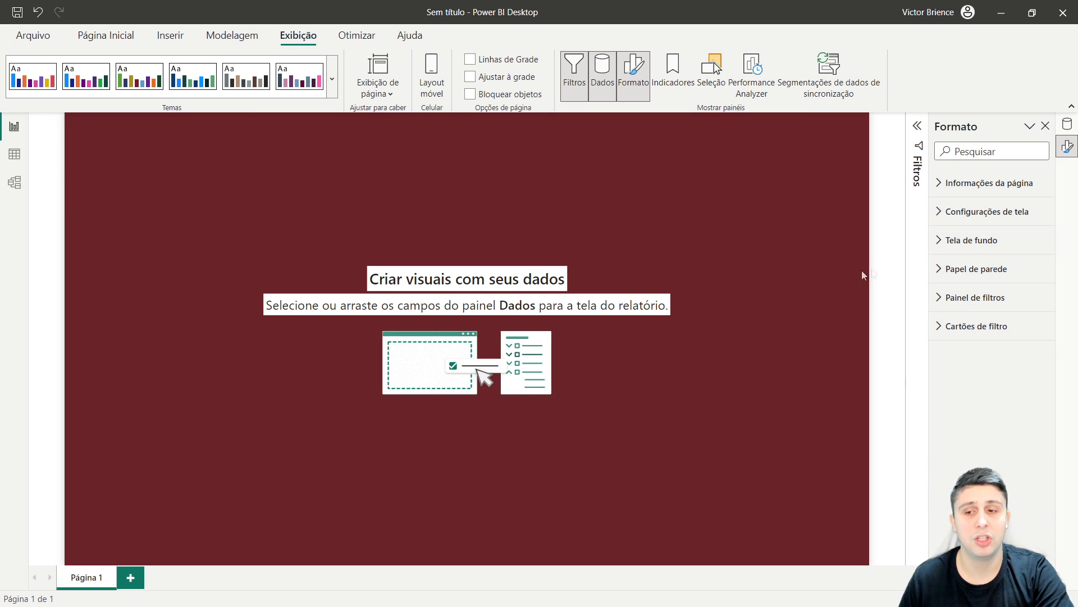
# Step: Insert a clustered bar chart and place it in the lower-left corner of the report page
pyautogui.click(127, 37)
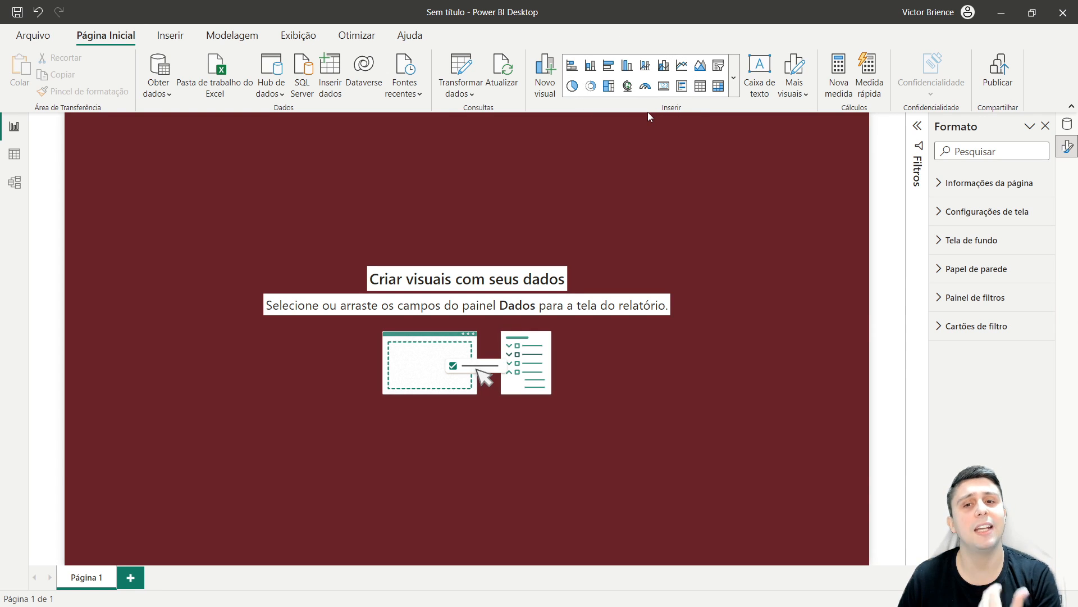
pyautogui.click(1067, 124)
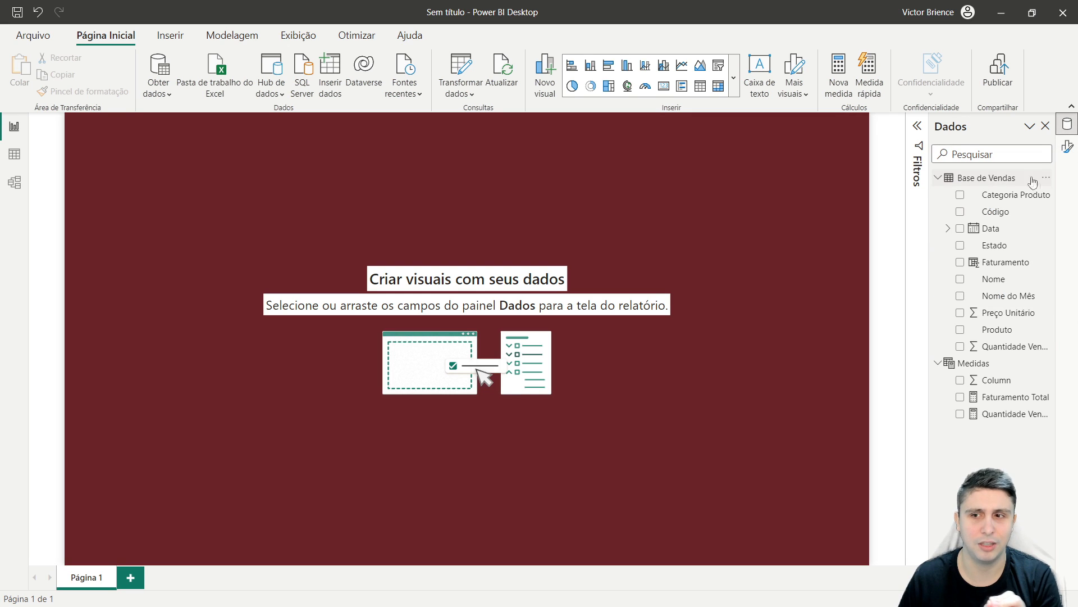
pyautogui.click(610, 66)
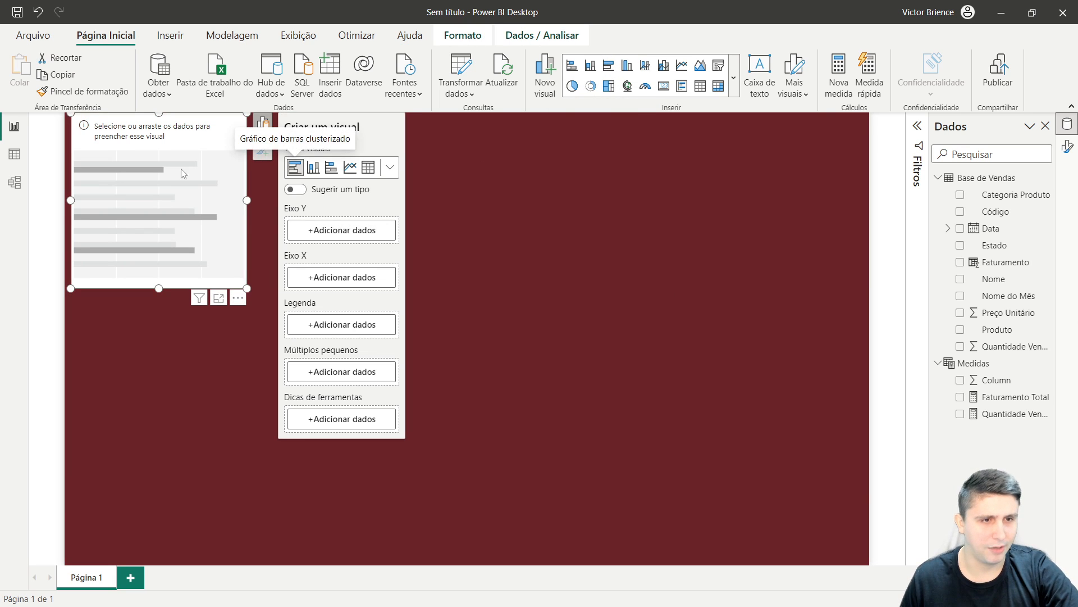
pyautogui.moveTo(198, 253); pyautogui.dragTo(189, 441)
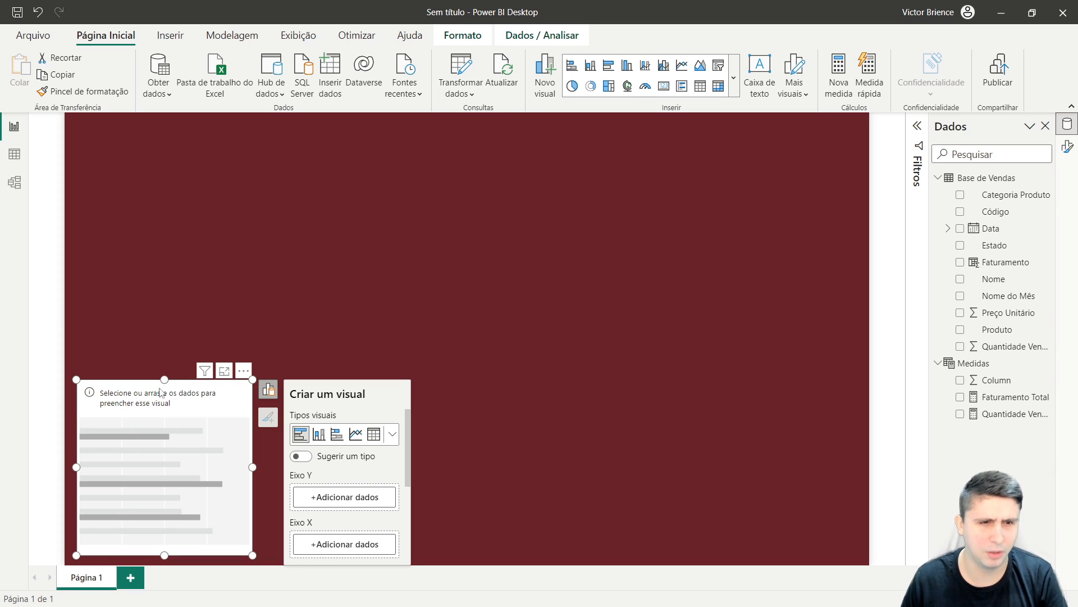
# Step: Enlarge the empty bar chart in height and width and hide its visual-building options
pyautogui.moveTo(164, 379); pyautogui.dragTo(164, 306)
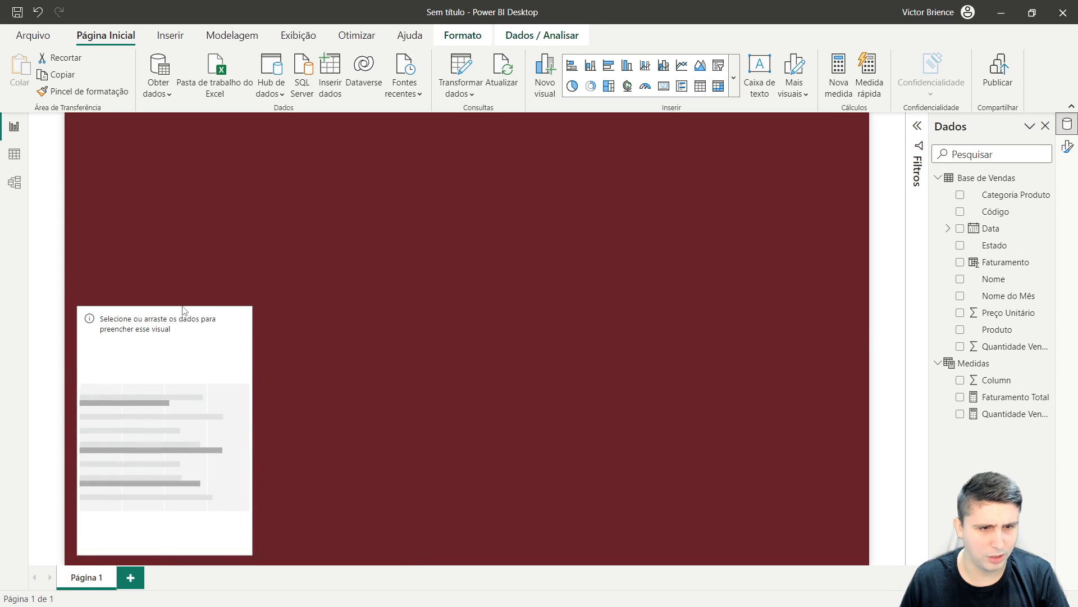
pyautogui.moveTo(258, 429); pyautogui.dragTo(286, 430)
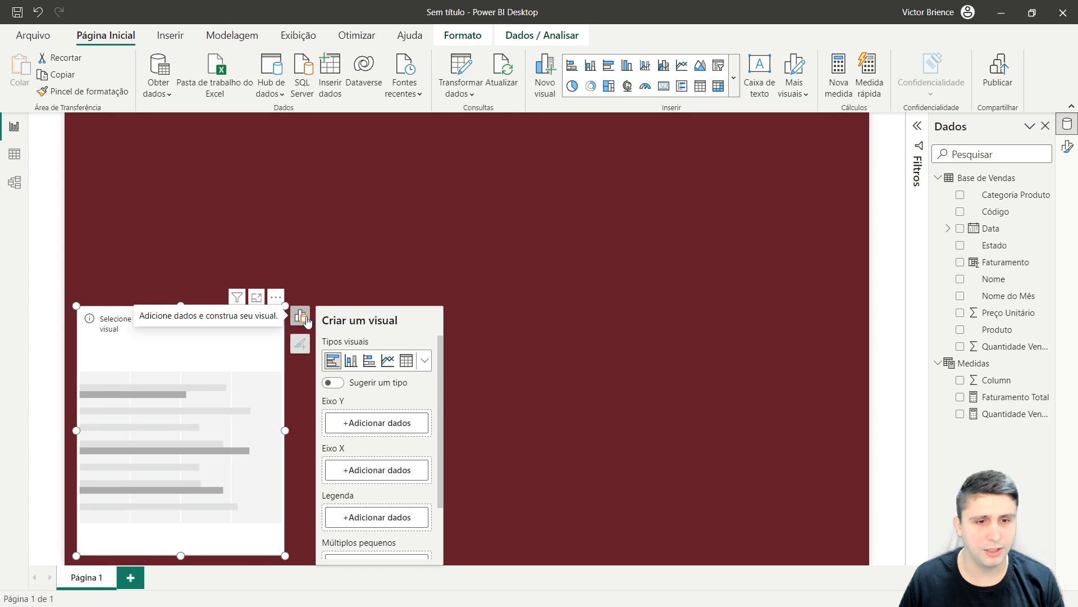
pyautogui.click(304, 317)
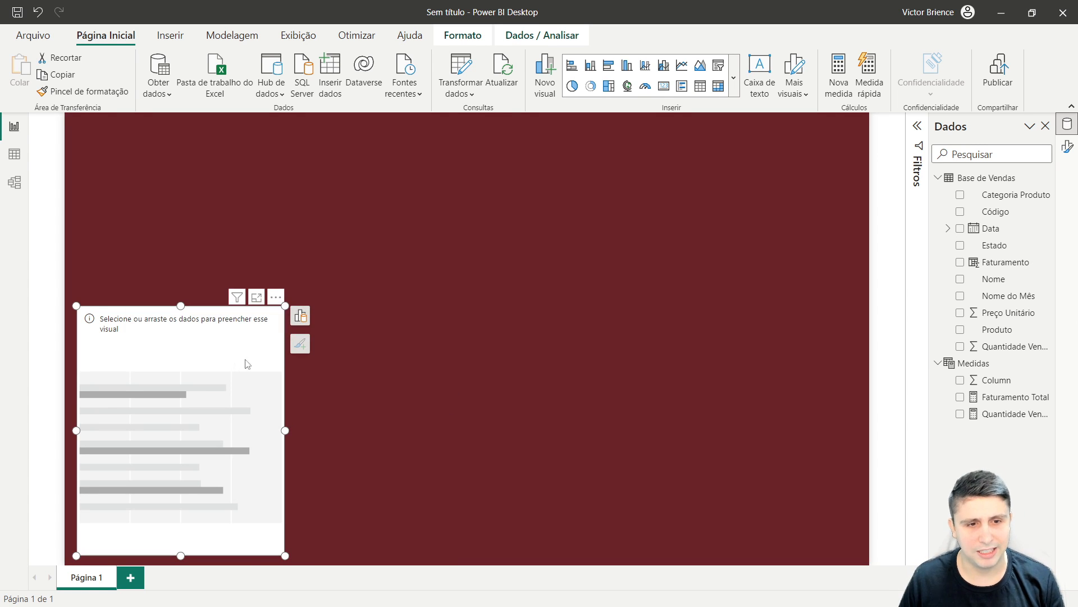
# Step: Assign Produto from Base de Vendas to the bar chart's Y axis and the Faturamento Total measure to its X axis
pyautogui.click(304, 316)
pyautogui.scroll(-1, 371, 360)
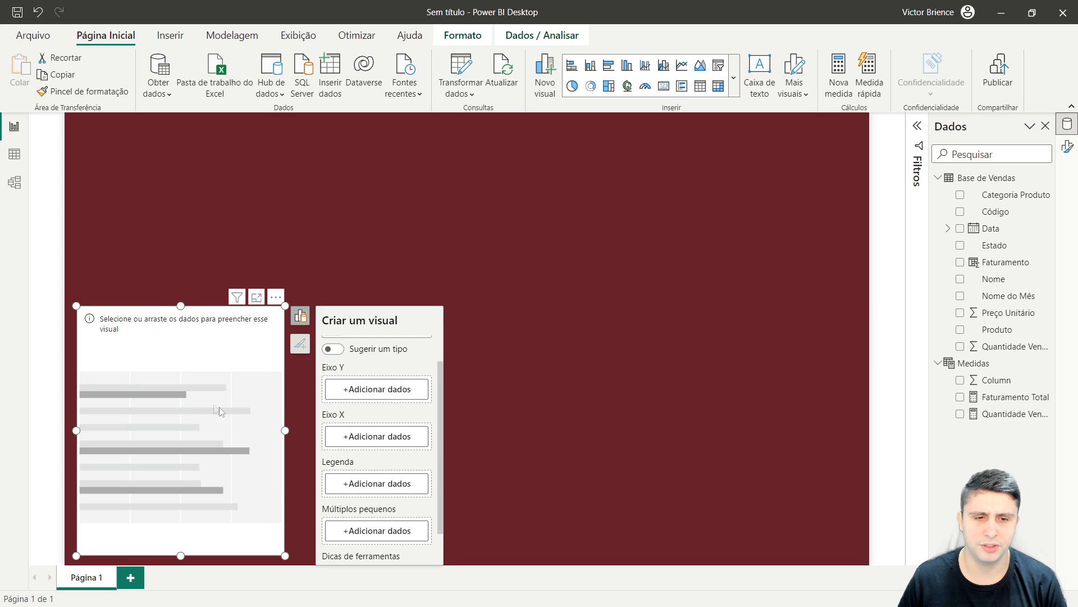
pyautogui.click(364, 390)
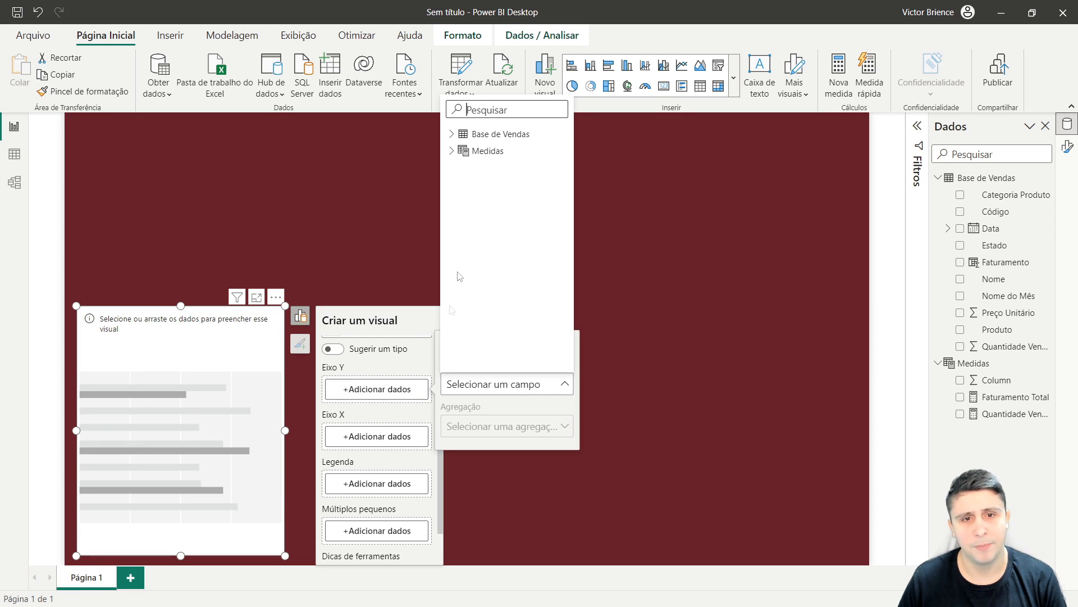
pyautogui.click(452, 134)
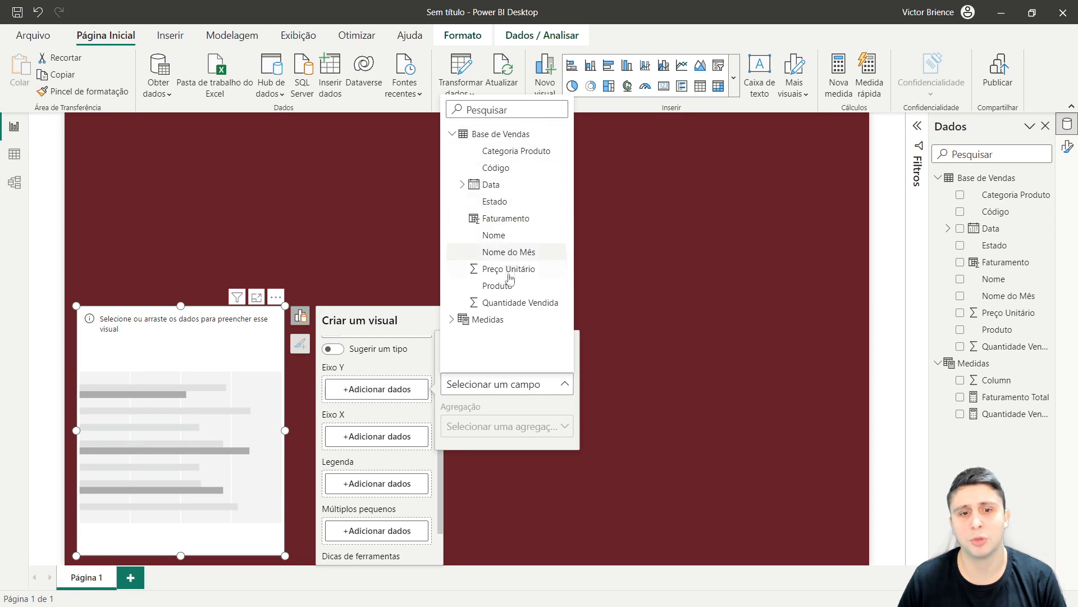
pyautogui.click(500, 288)
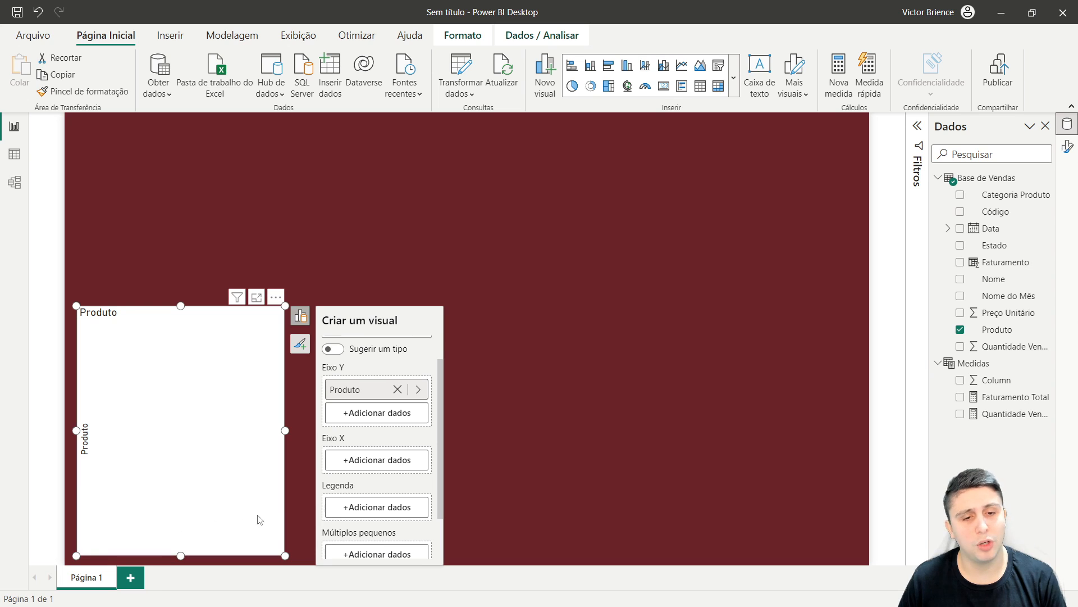
pyautogui.click(363, 467)
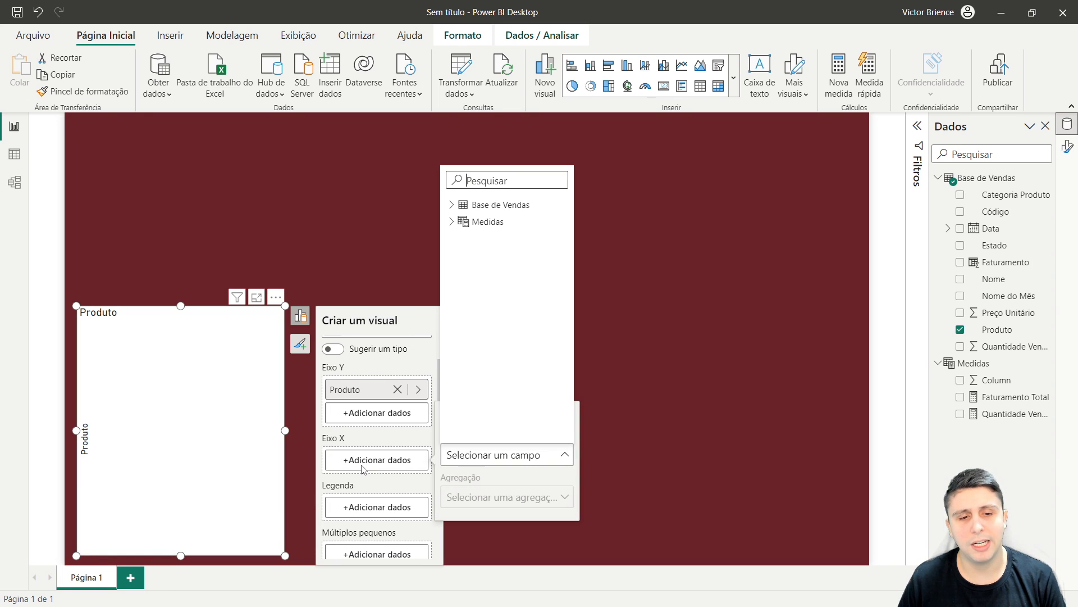
pyautogui.click(453, 222)
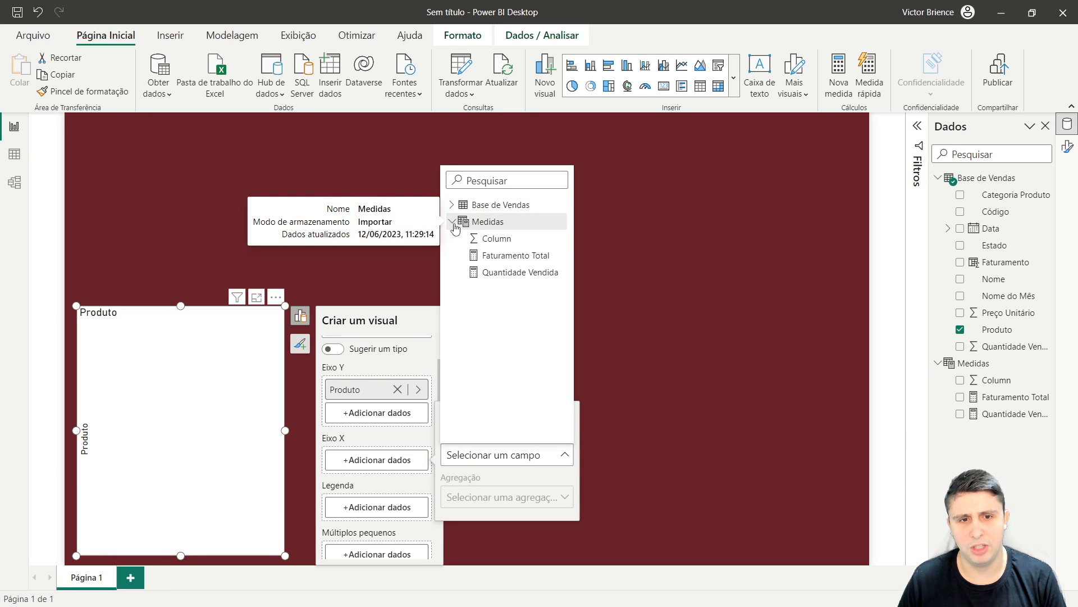
pyautogui.click(514, 256)
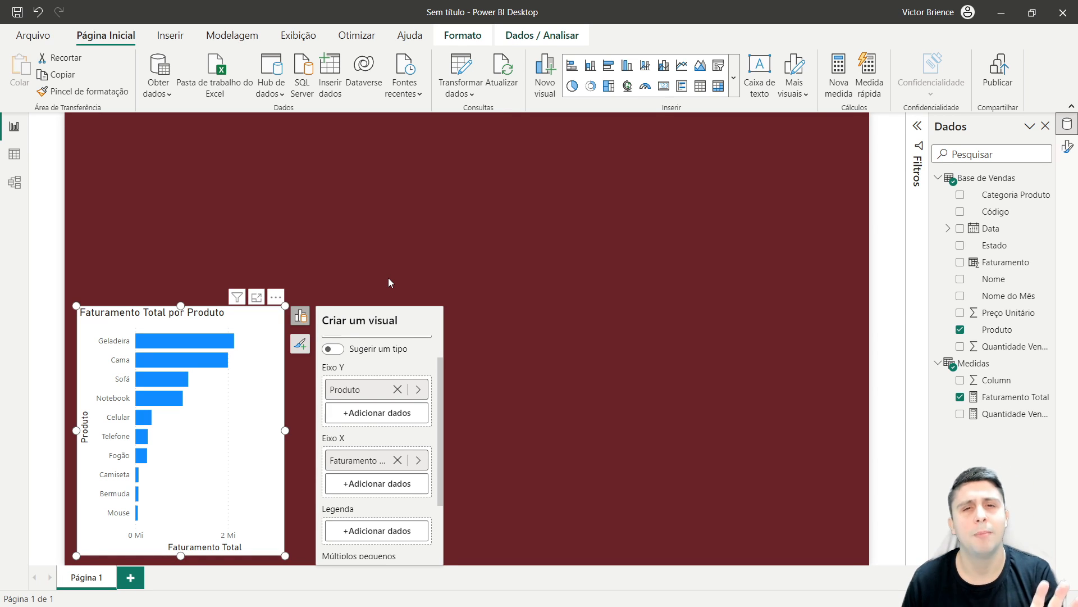
pyautogui.click(430, 267)
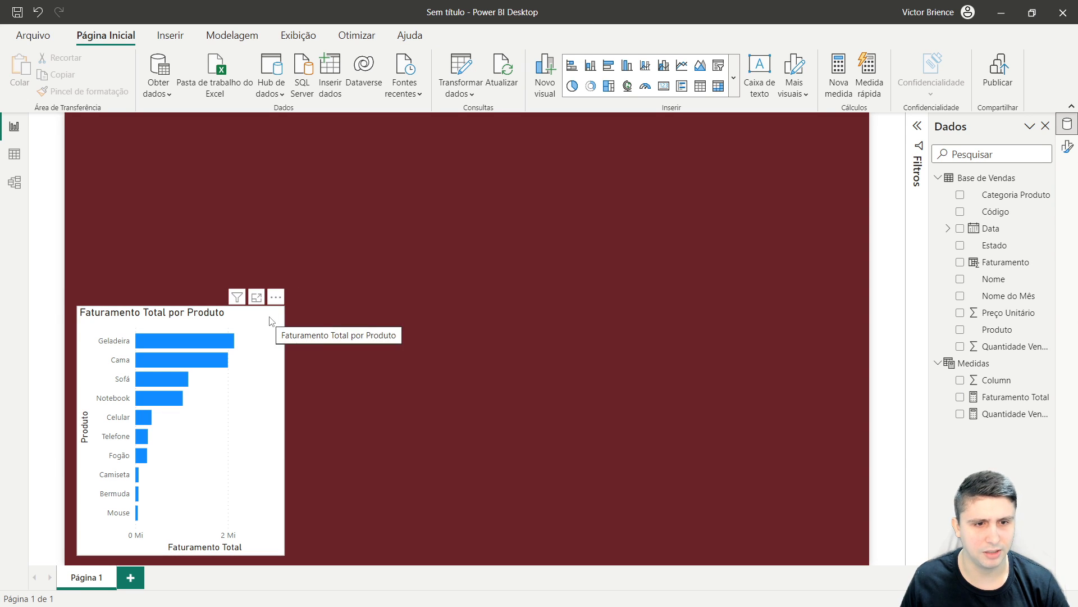
# Step: Make the Faturamento Total por Produto bar chart slightly taller by extending its upper edge
pyautogui.click(165, 309)
pyautogui.click(184, 289)
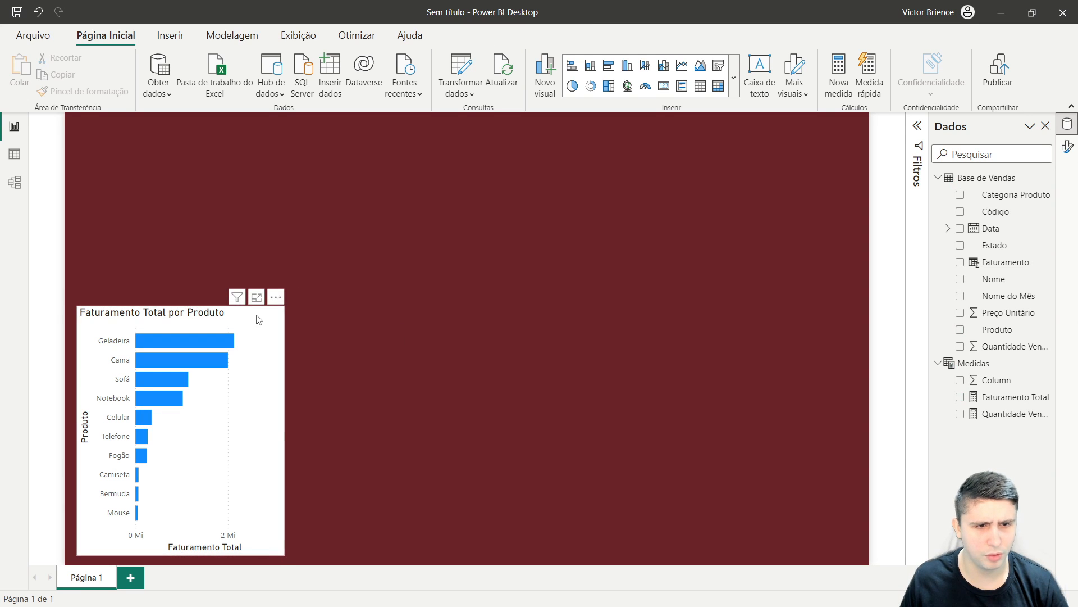
pyautogui.click(173, 310)
pyautogui.moveTo(180, 301)
pyautogui.mouseDown()
pyautogui.moveTo(191, 274)
pyautogui.moveTo(192, 287)
pyautogui.mouseUp()
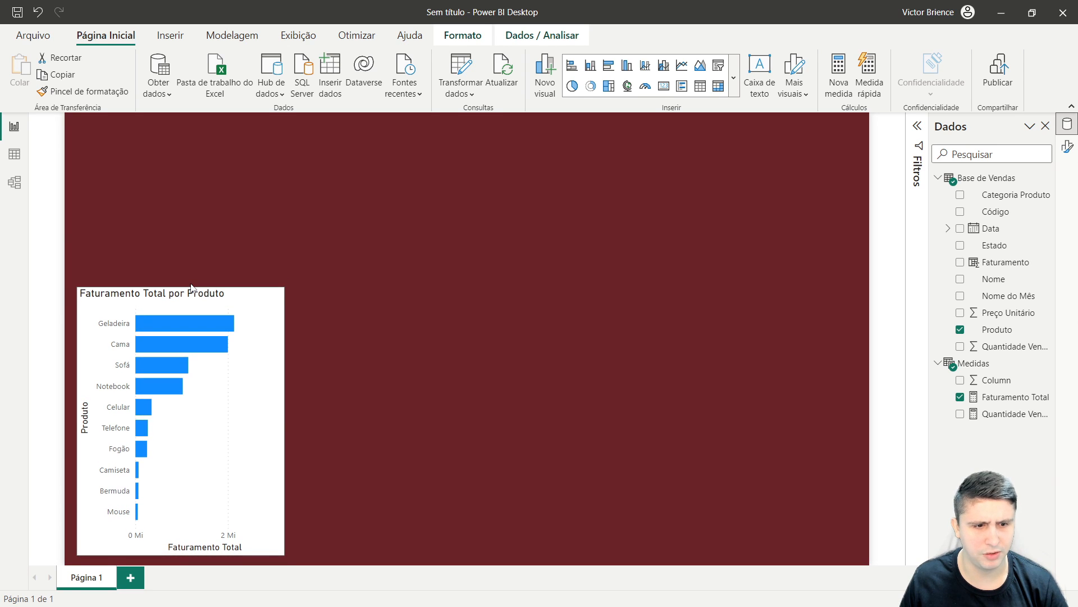
pyautogui.click(466, 362)
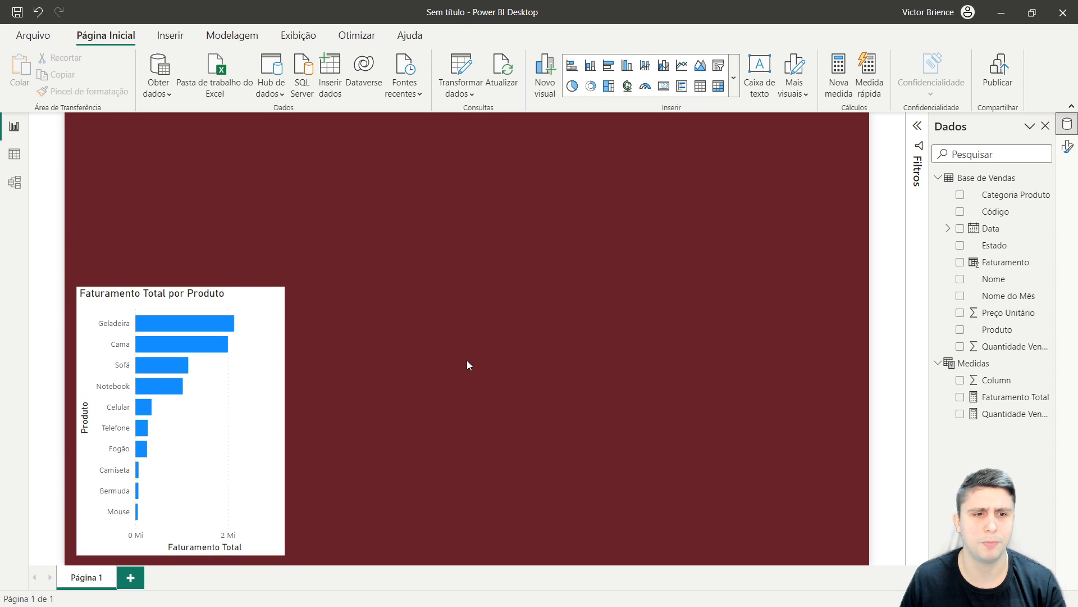
pyautogui.click(259, 320)
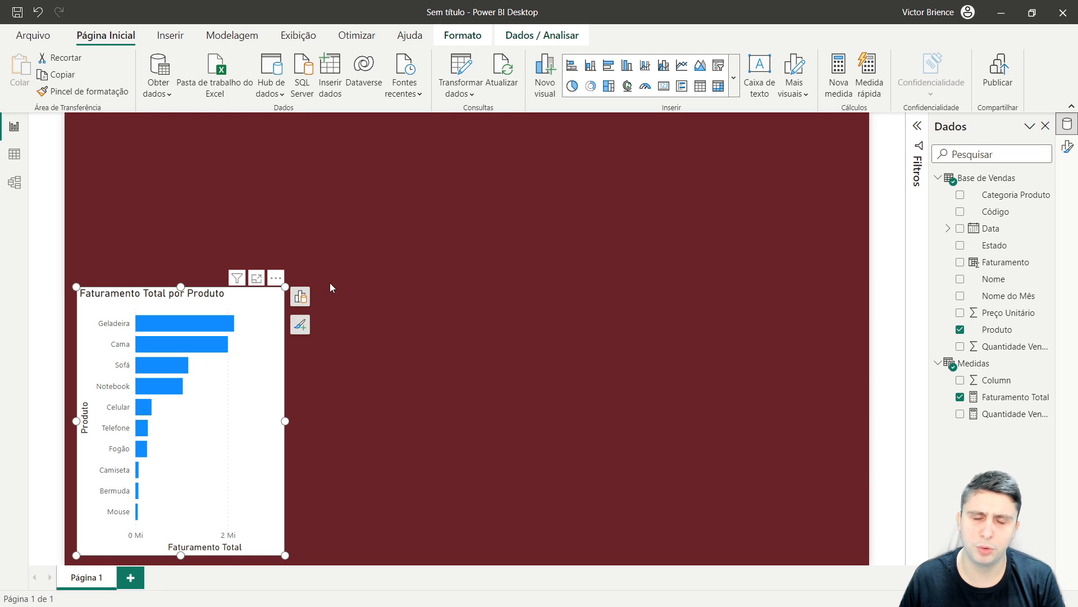
pyautogui.click(458, 291)
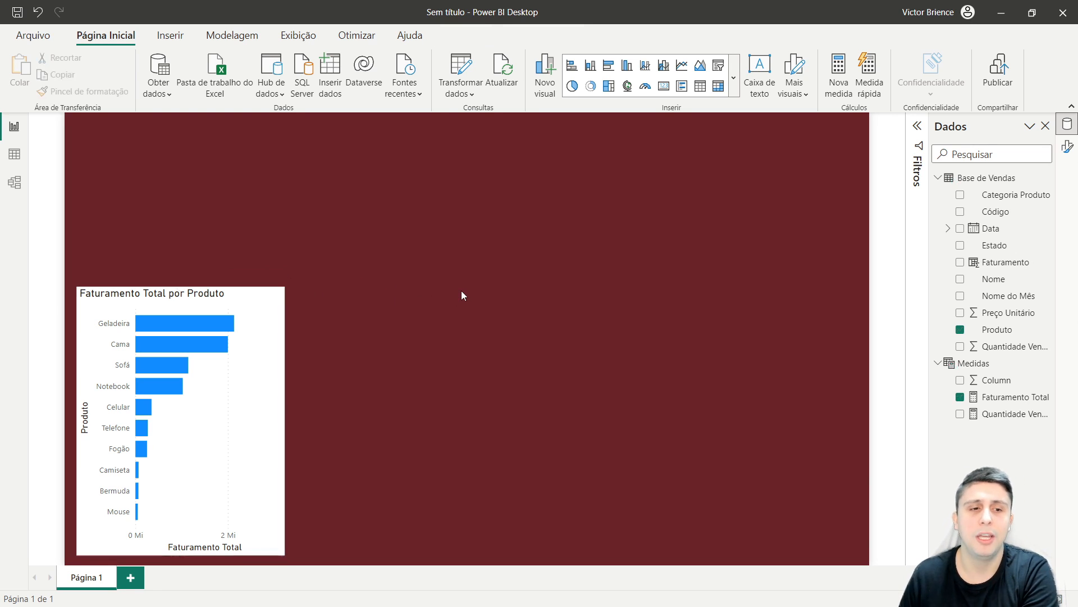
# Step: Insert a clustered column chart beside the bar chart, matching its height, and widen it almost to the page's right edge
pyautogui.click(628, 70)
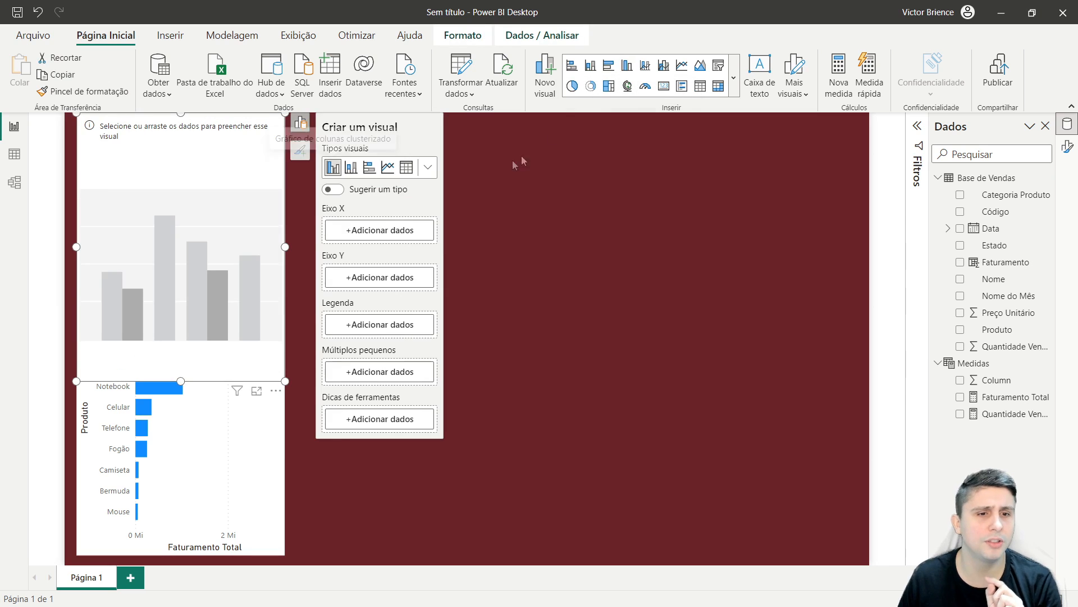
pyautogui.moveTo(186, 160); pyautogui.dragTo(398, 325)
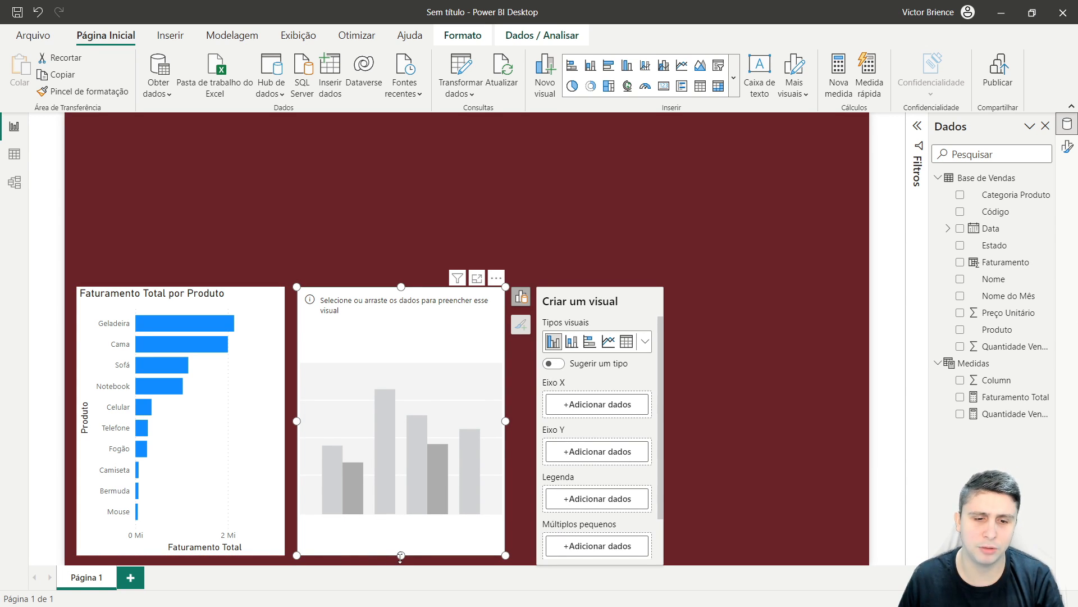
pyautogui.moveTo(400, 557)
pyautogui.mouseDown()
pyautogui.moveTo(407, 524)
pyautogui.moveTo(412, 557)
pyautogui.mouseUp()
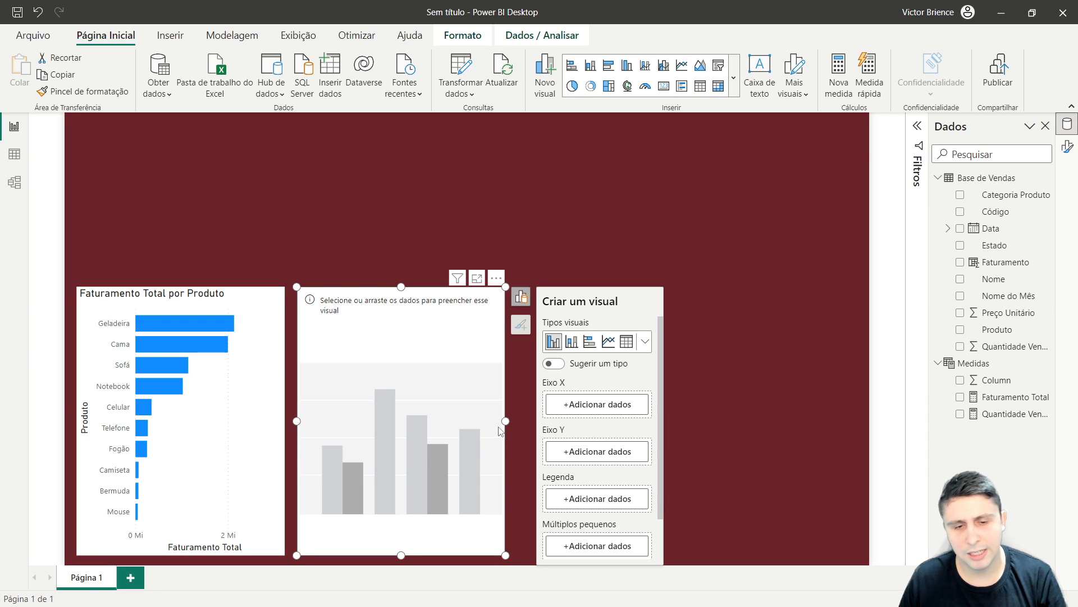
pyautogui.moveTo(503, 421); pyautogui.dragTo(856, 418)
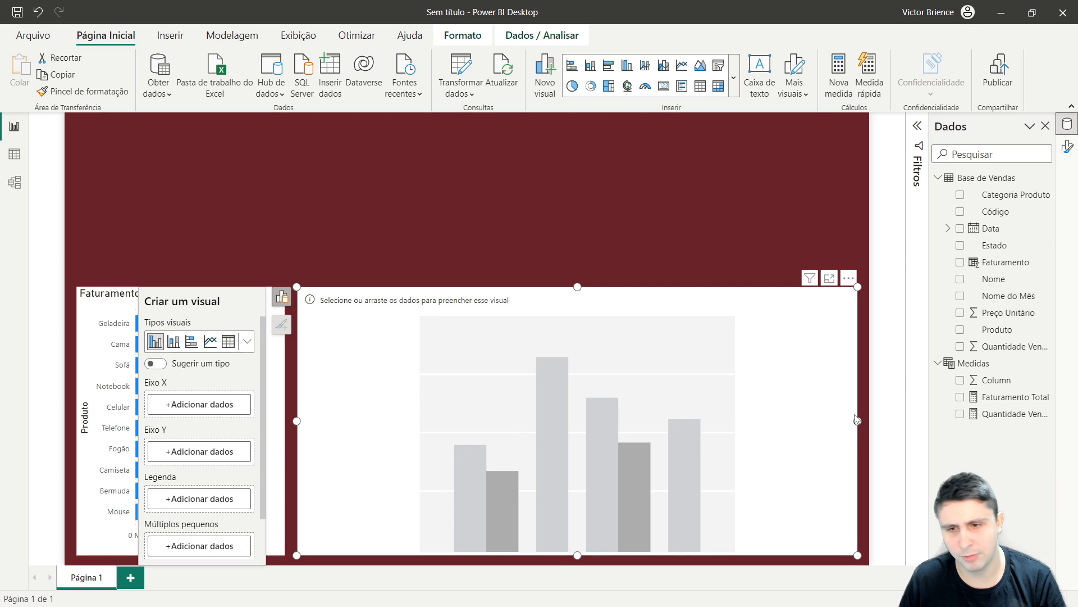
pyautogui.click(536, 203)
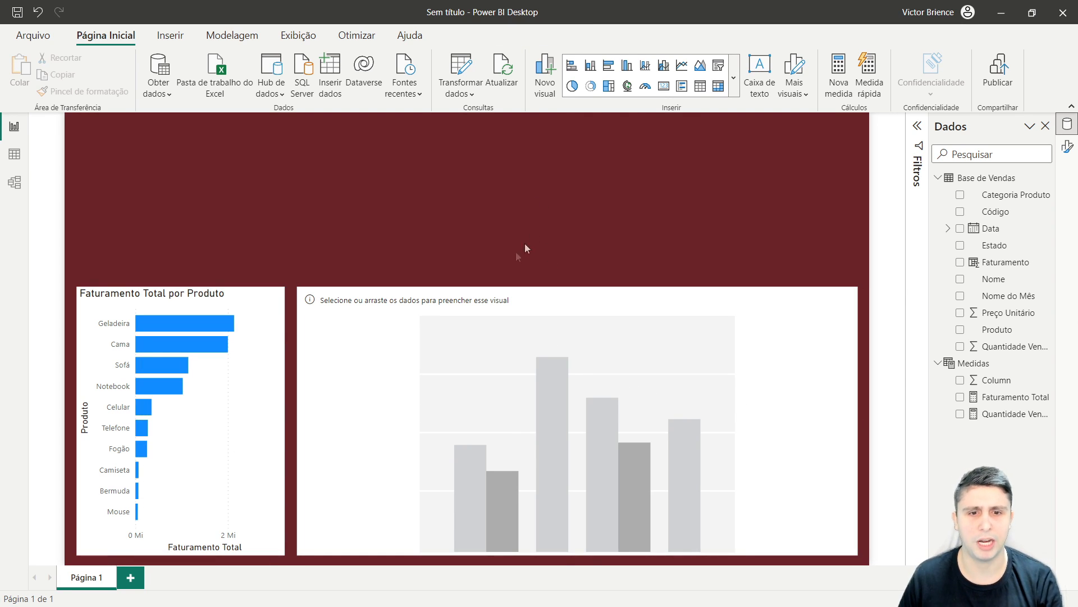
# Step: Assign Data from Base de Vendas to the column chart's X axis and the Quantidade Vendida measure to its Y axis
pyautogui.click(525, 301)
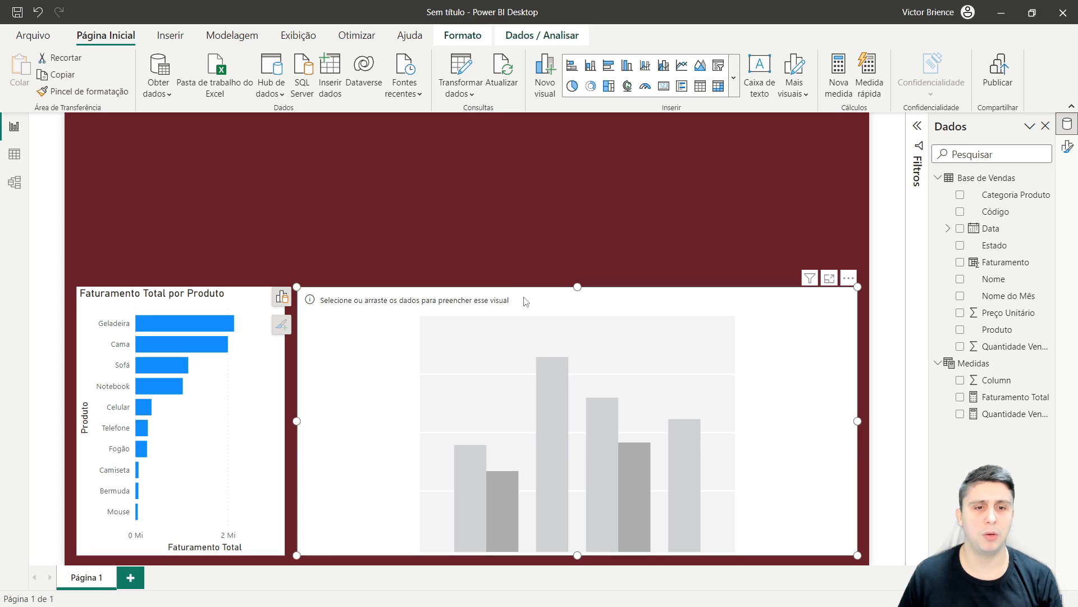
pyautogui.click(281, 296)
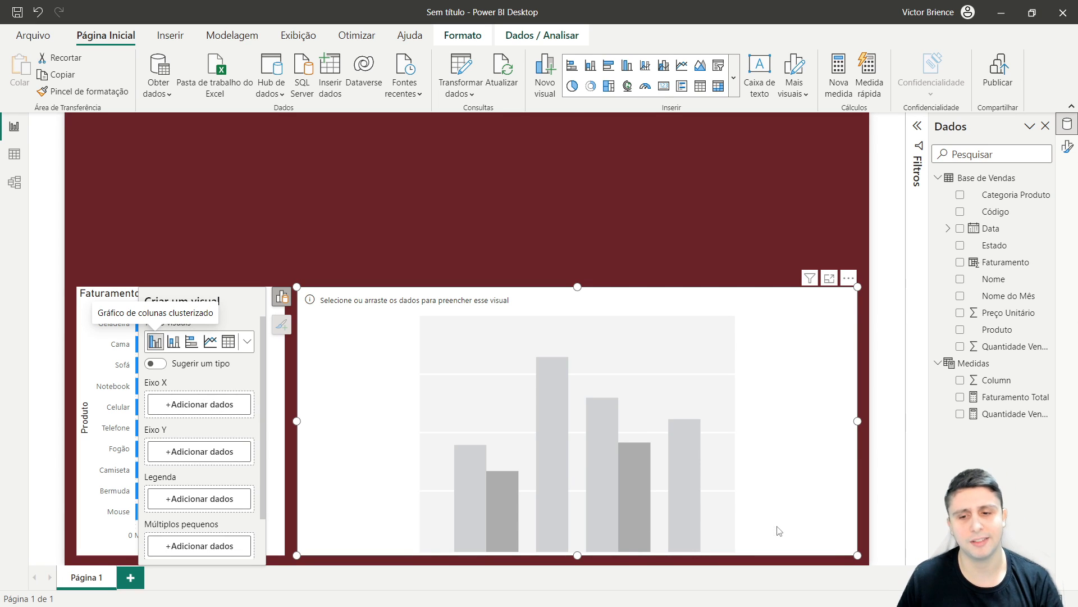
pyautogui.click(200, 404)
pyautogui.click(274, 148)
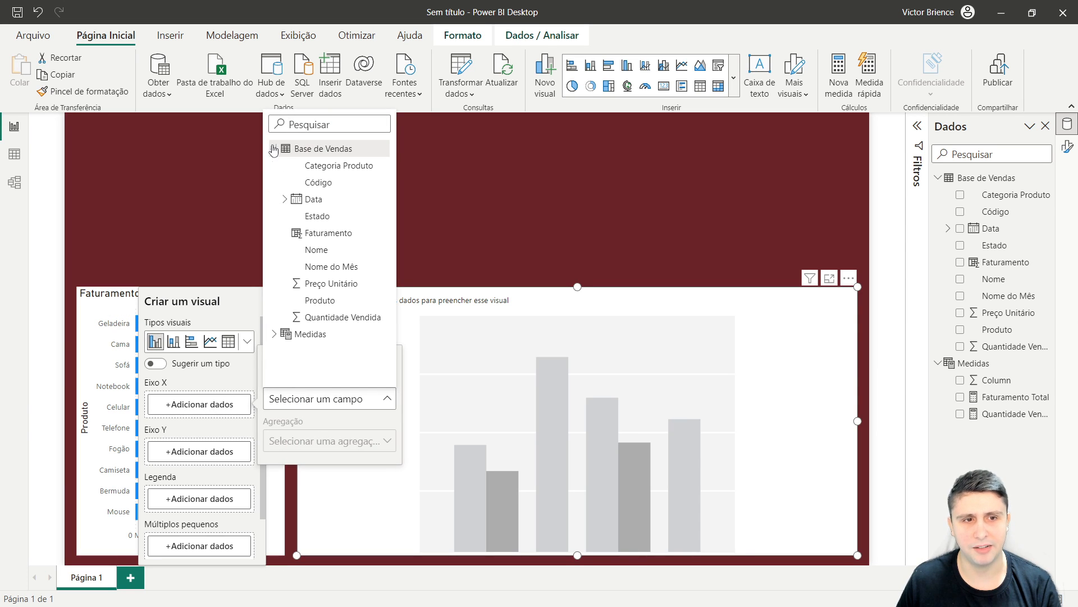
pyautogui.click(314, 200)
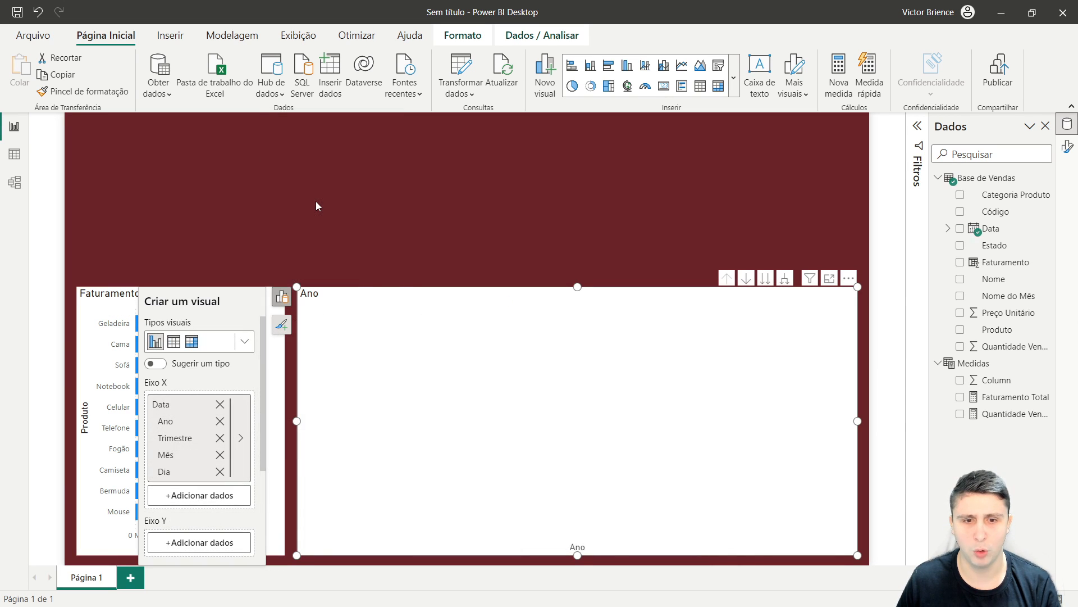
pyautogui.scroll(-2, 190, 478)
pyautogui.click(191, 471)
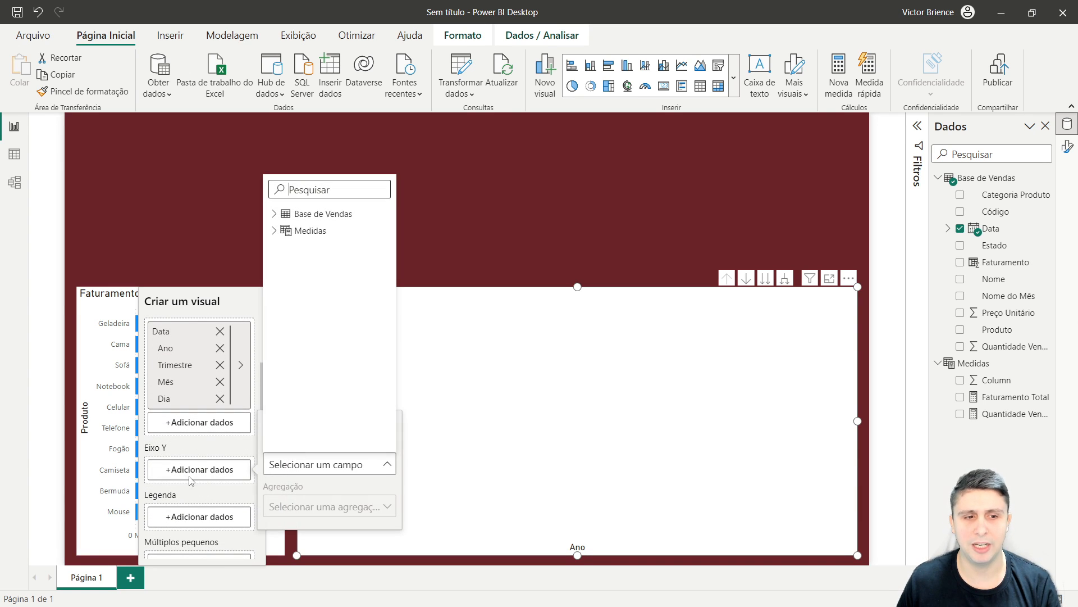
pyautogui.click(275, 231)
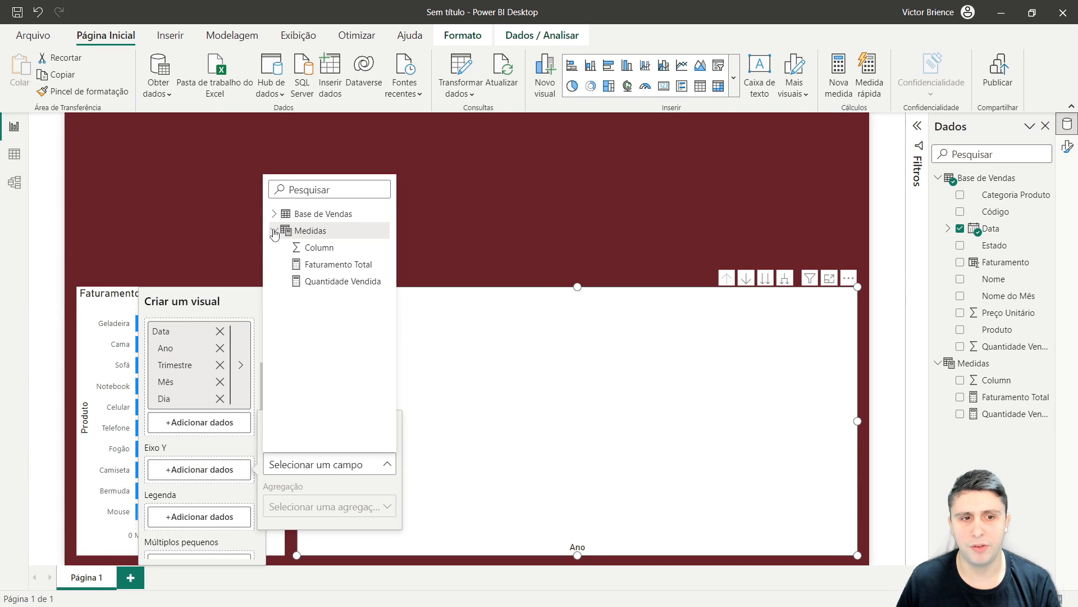
pyautogui.click(330, 282)
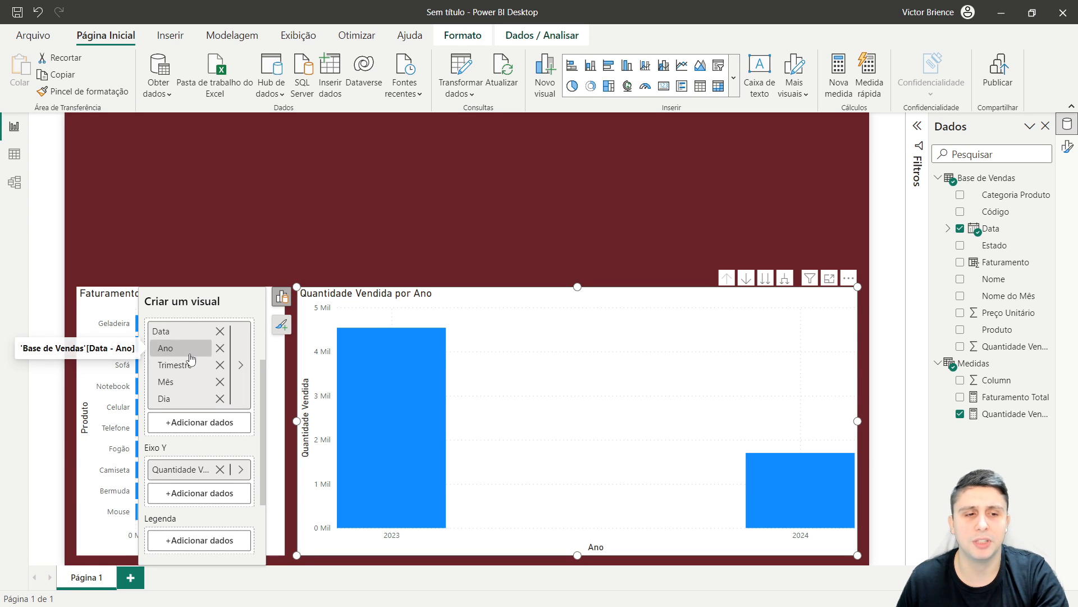
# Step: Remove Ano, Trimestre and Dia from the date hierarchy on the column chart's X axis, keeping only Mês
pyautogui.click(220, 349)
pyautogui.click(219, 348)
pyautogui.click(220, 365)
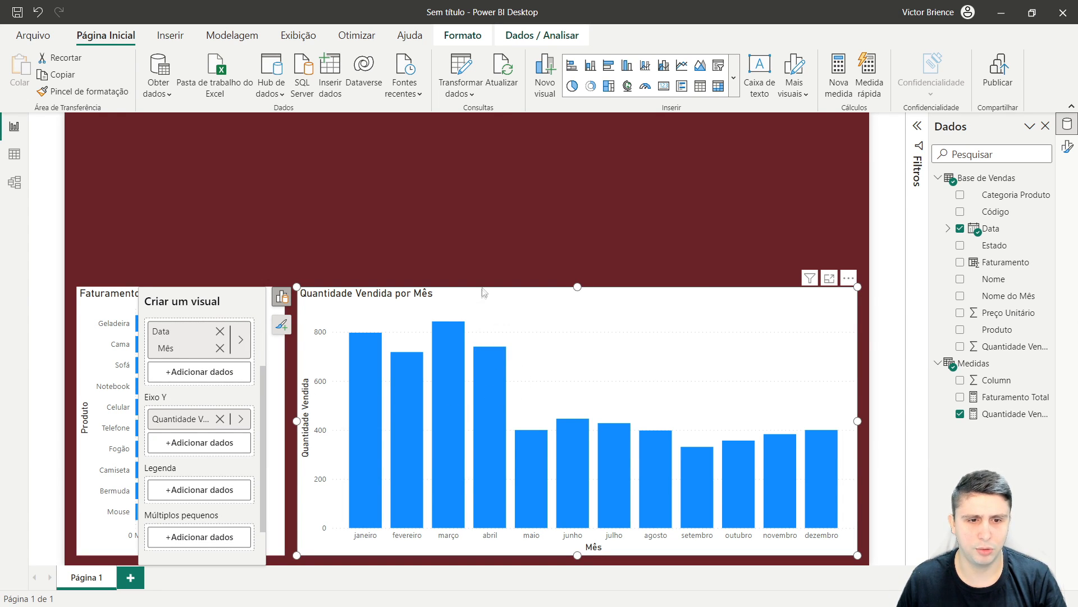
pyautogui.click(463, 212)
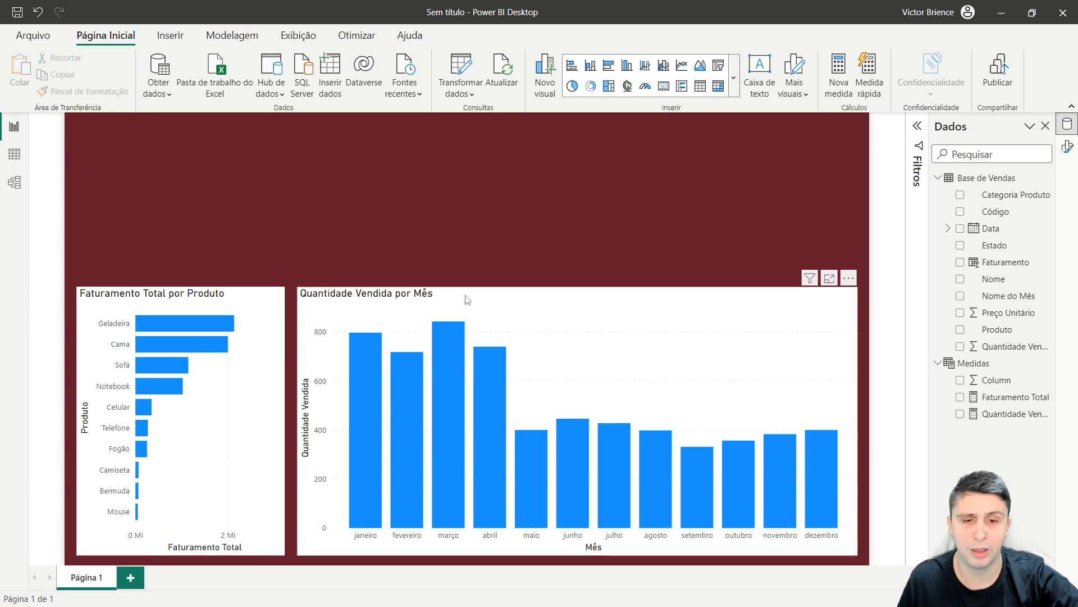
pyautogui.moveTo(454, 334)
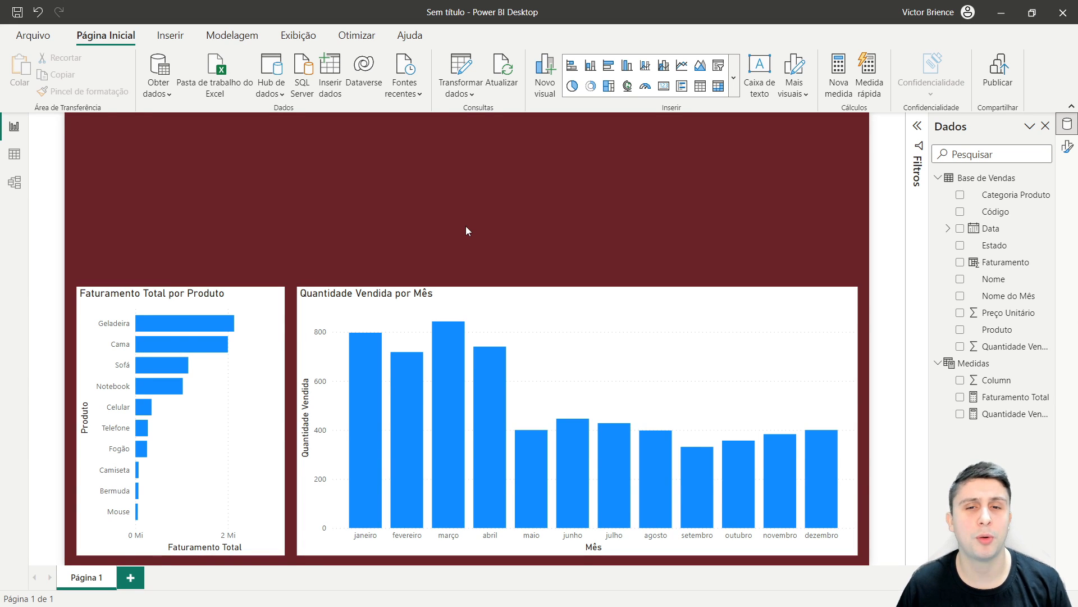
# Step: Insert a donut chart in the page's upper-right corner and resize it to fill the space above the right part of the column chart
pyautogui.click(591, 86)
pyautogui.moveTo(264, 180); pyautogui.dragTo(717, 262)
pyautogui.moveTo(671, 415); pyautogui.dragTo(671, 279)
pyautogui.moveTo(701, 229); pyautogui.dragTo(784, 219)
pyautogui.moveTo(753, 135); pyautogui.dragTo(751, 128)
pyautogui.moveTo(652, 199); pyautogui.dragTo(525, 203)
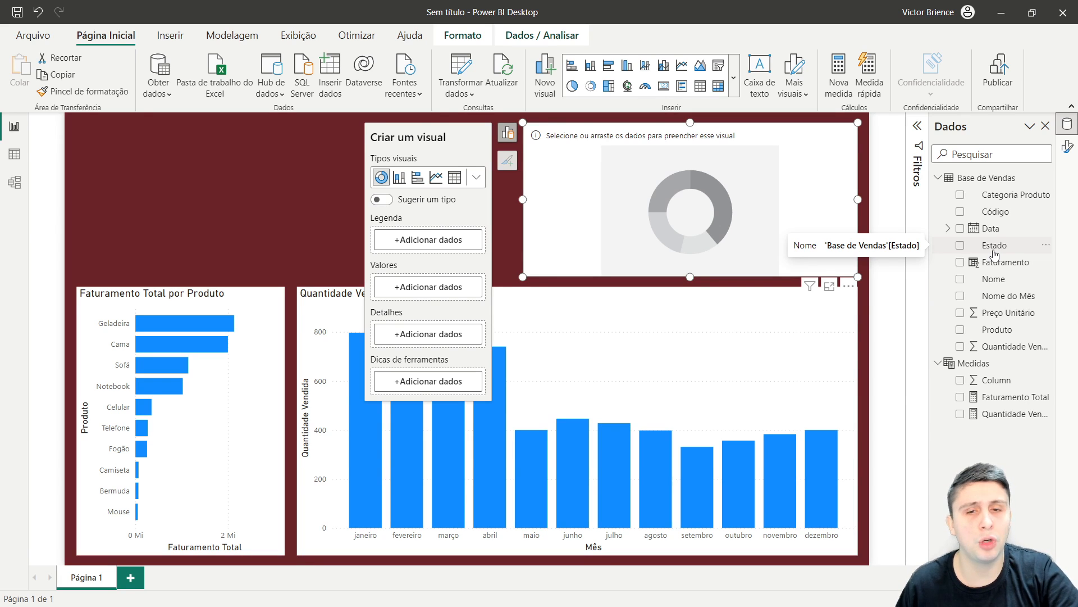
# Step: Assign Estado from Base de Vendas to the donut chart's legend and the Faturamento Total measure to its values
pyautogui.click(429, 247)
pyautogui.click(505, 285)
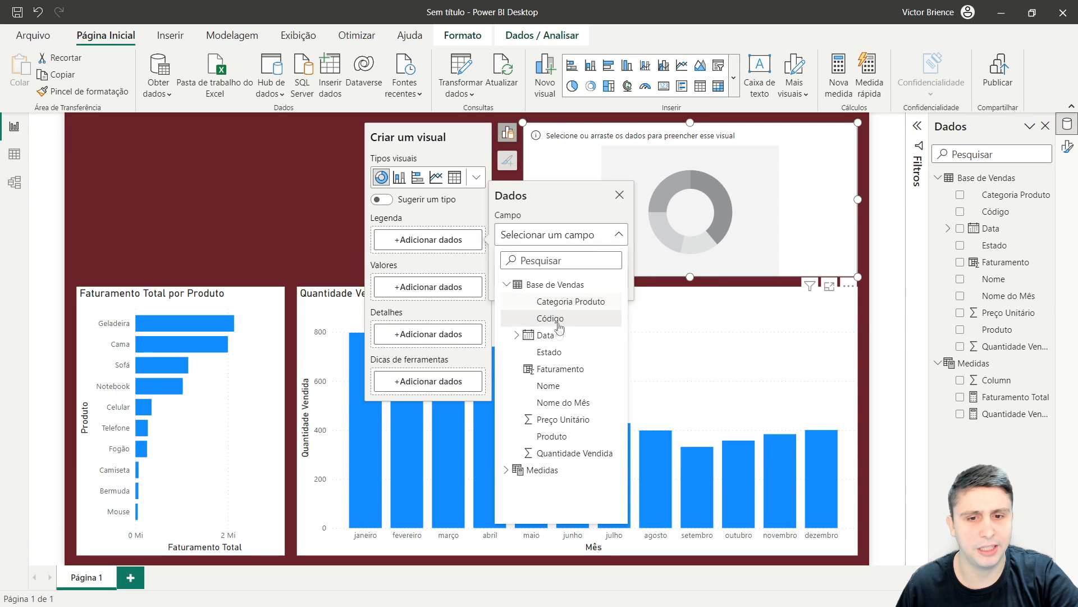
pyautogui.click(546, 350)
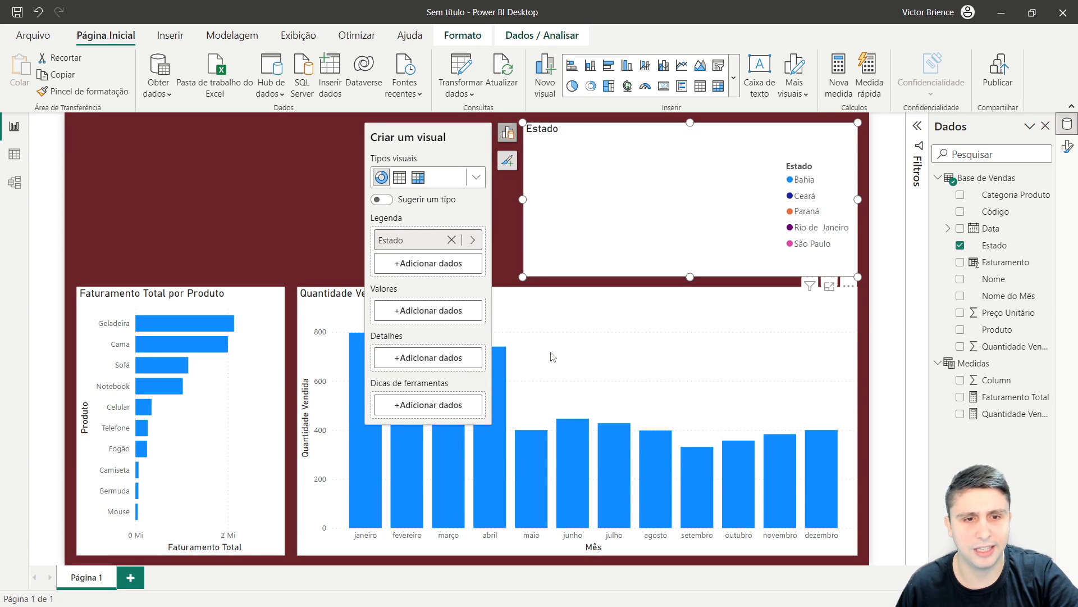
pyautogui.click(428, 312)
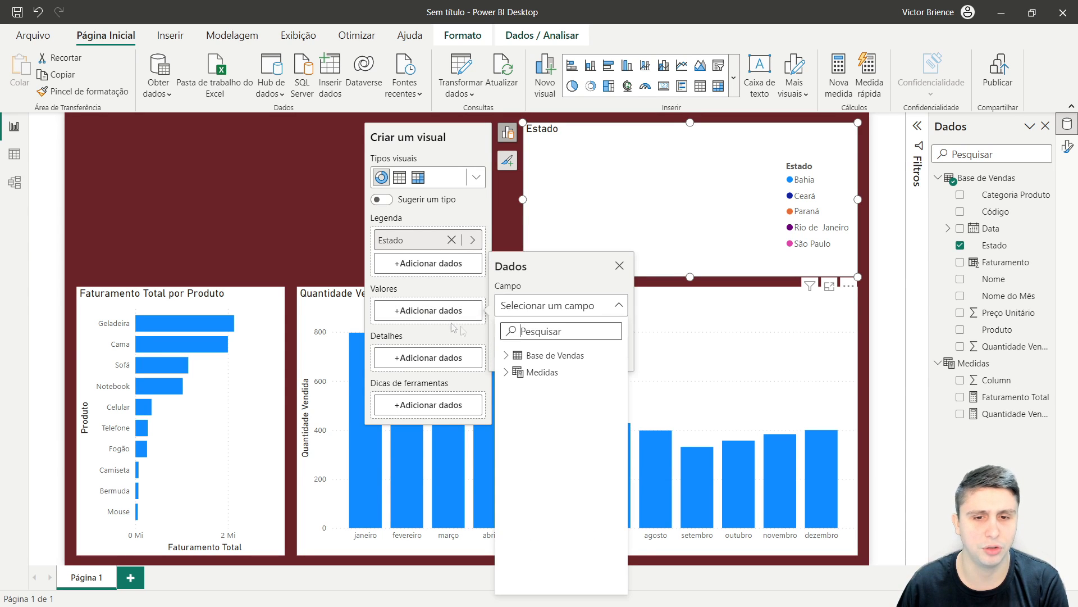
pyautogui.click(506, 372)
pyautogui.click(557, 411)
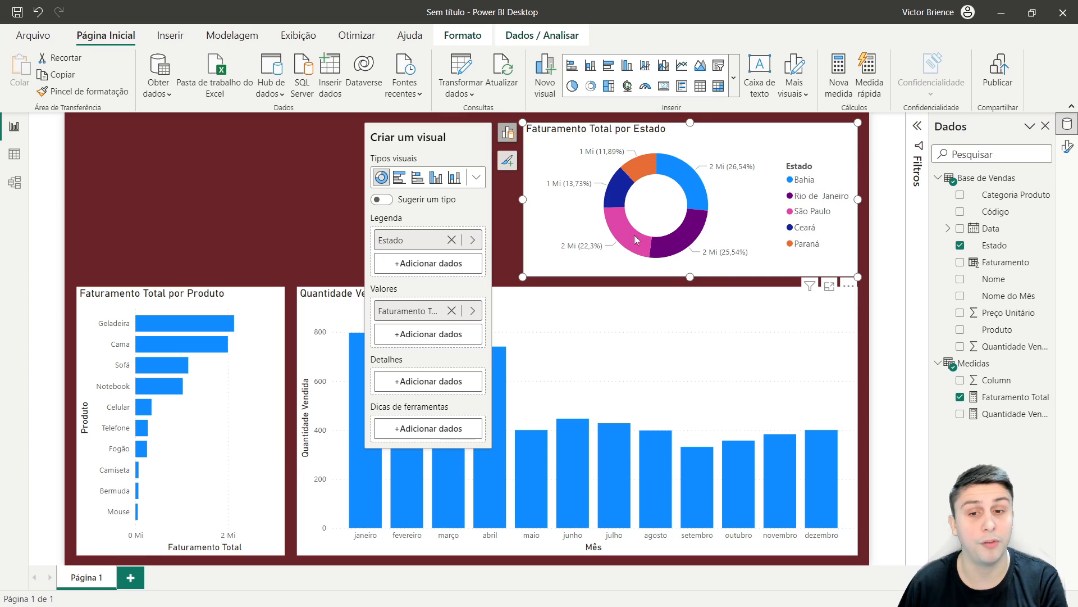
pyautogui.moveTo(632, 236)
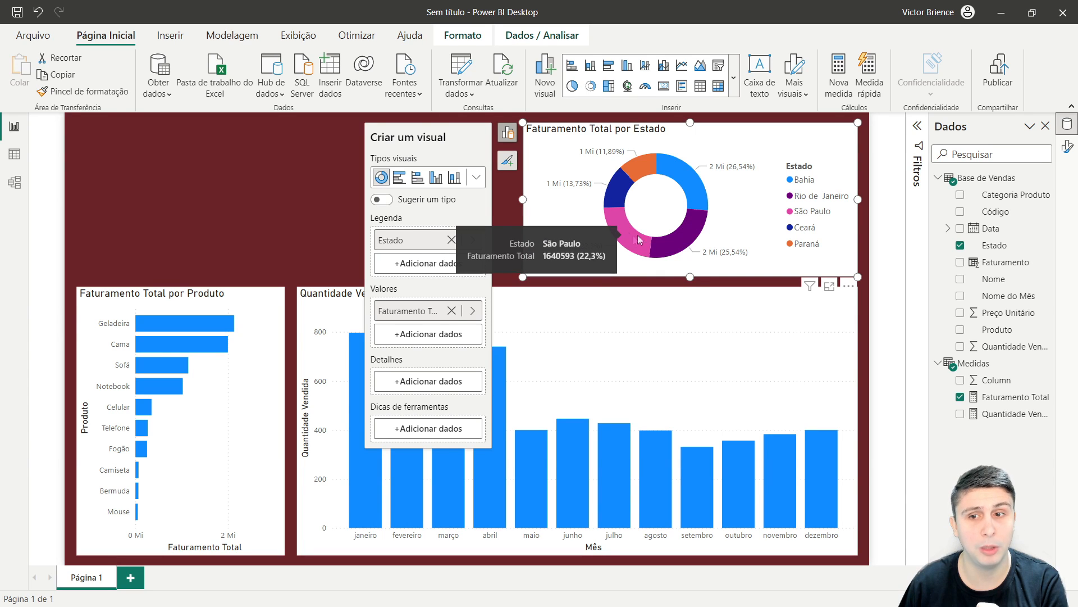
pyautogui.moveTo(695, 185)
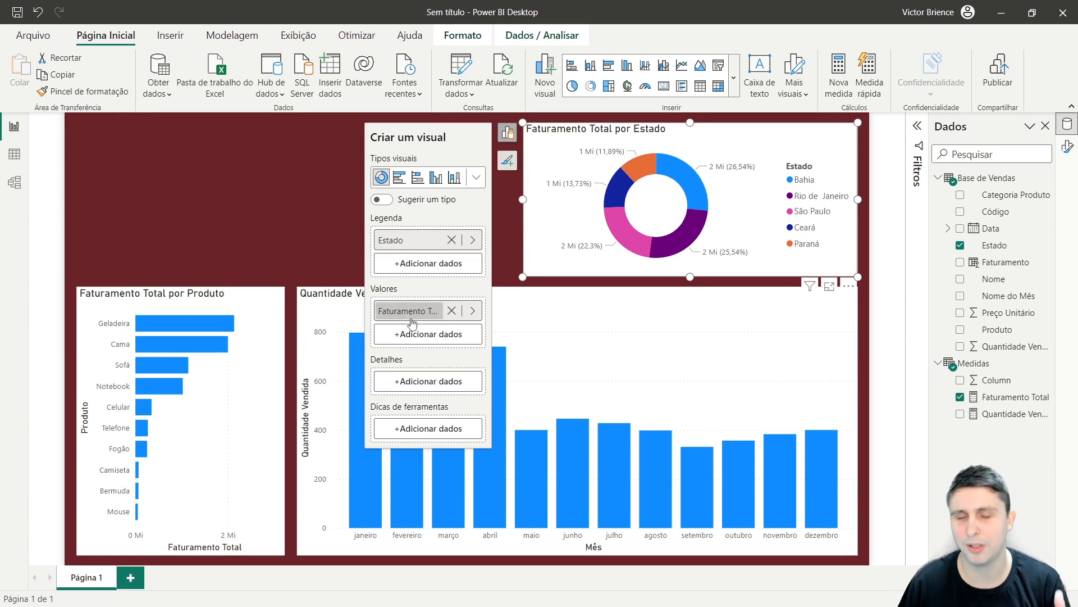
# Step: Insert a card visual and place it between the page's upper-left area and the donut chart, shortened to about half the donut's height
pyautogui.click(313, 200)
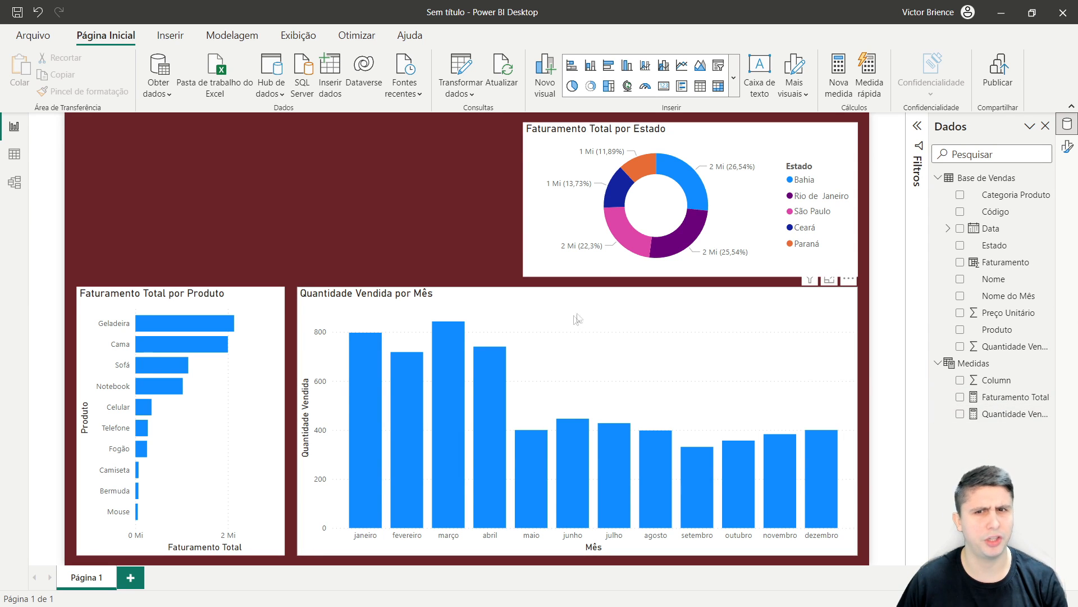
pyautogui.click(664, 86)
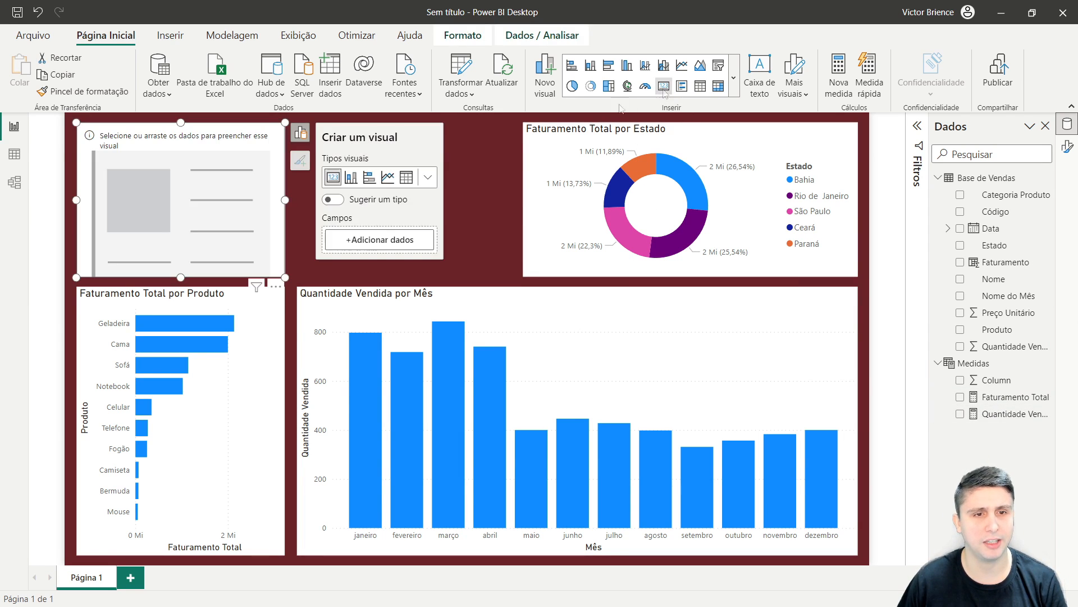
pyautogui.moveTo(205, 190); pyautogui.dragTo(426, 186)
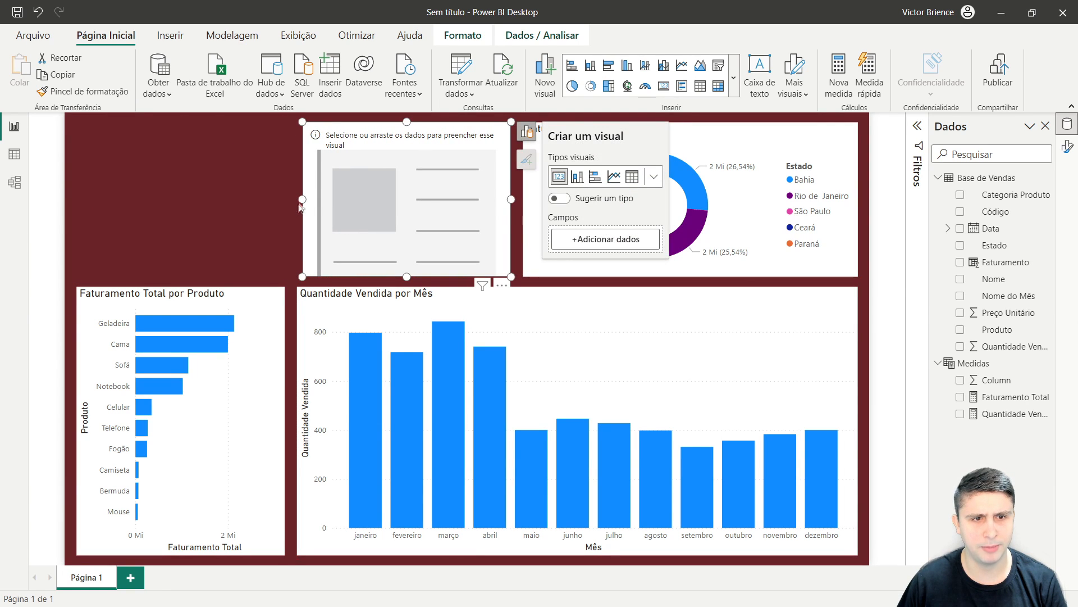
pyautogui.moveTo(406, 277); pyautogui.dragTo(414, 190)
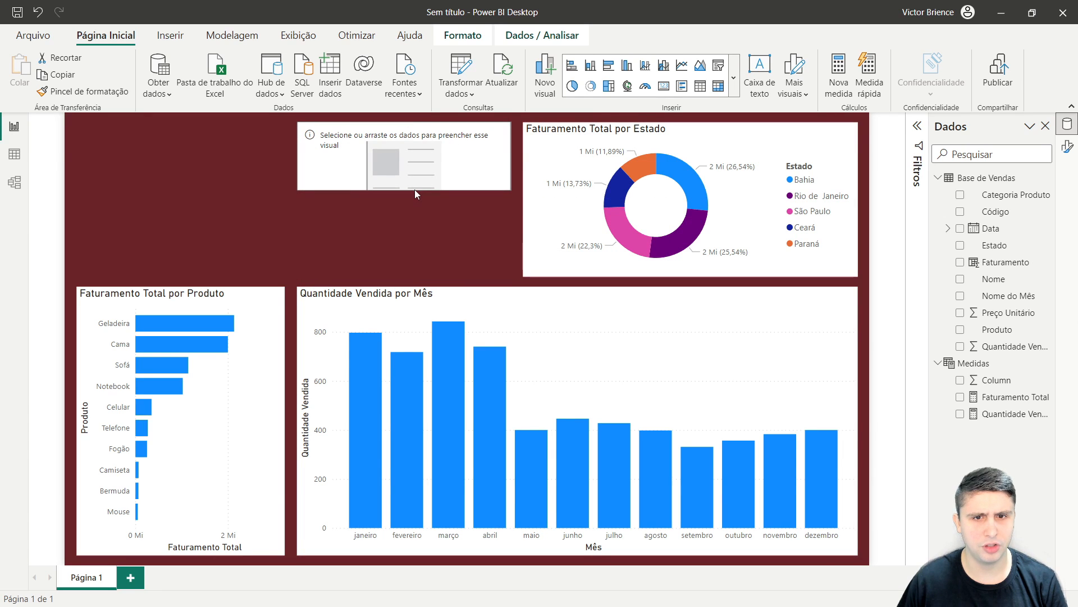
pyautogui.click(397, 234)
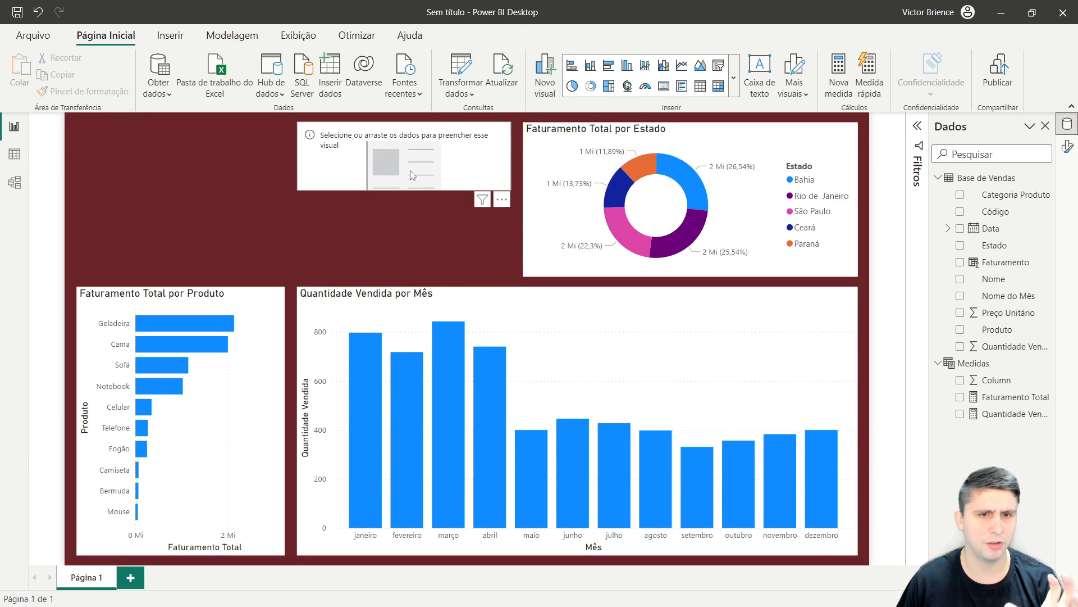
# Step: Assign the Faturamento Total measure from Medidas to the empty card
pyautogui.click(414, 158)
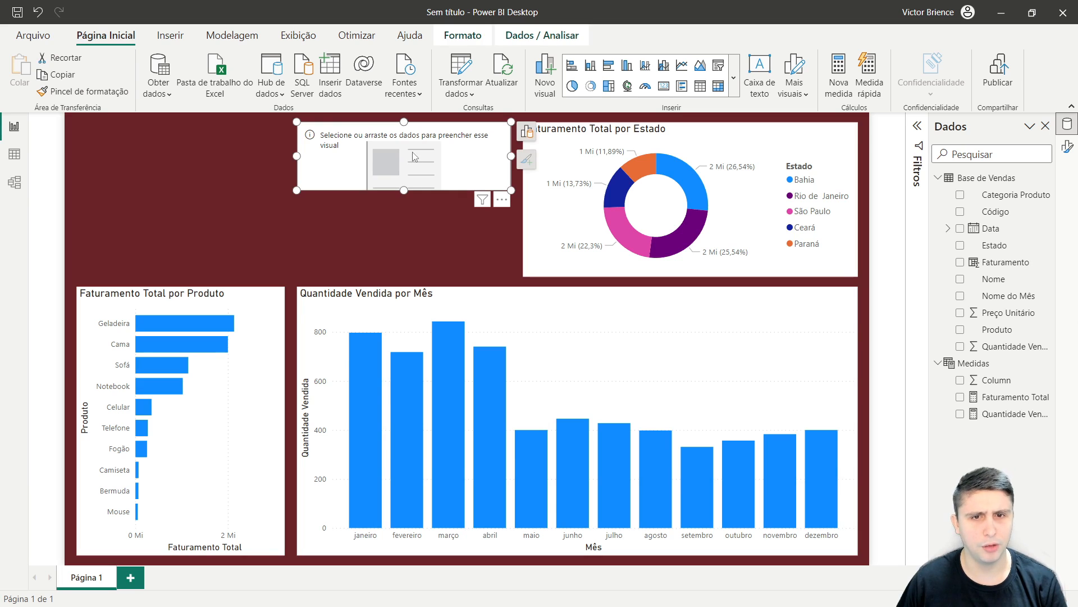
pyautogui.click(527, 131)
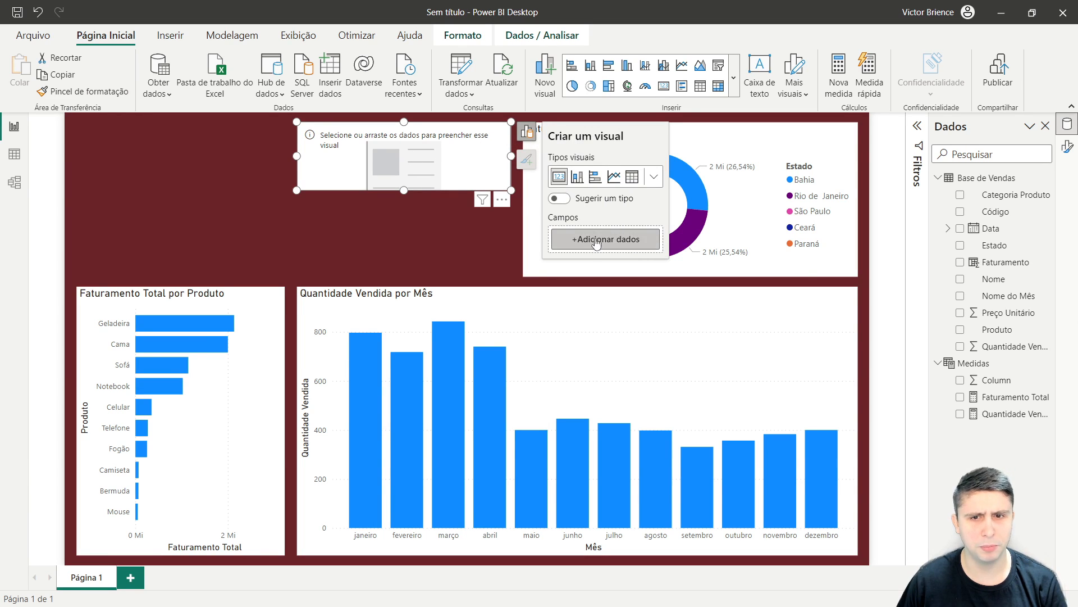
pyautogui.click(597, 240)
pyautogui.click(685, 301)
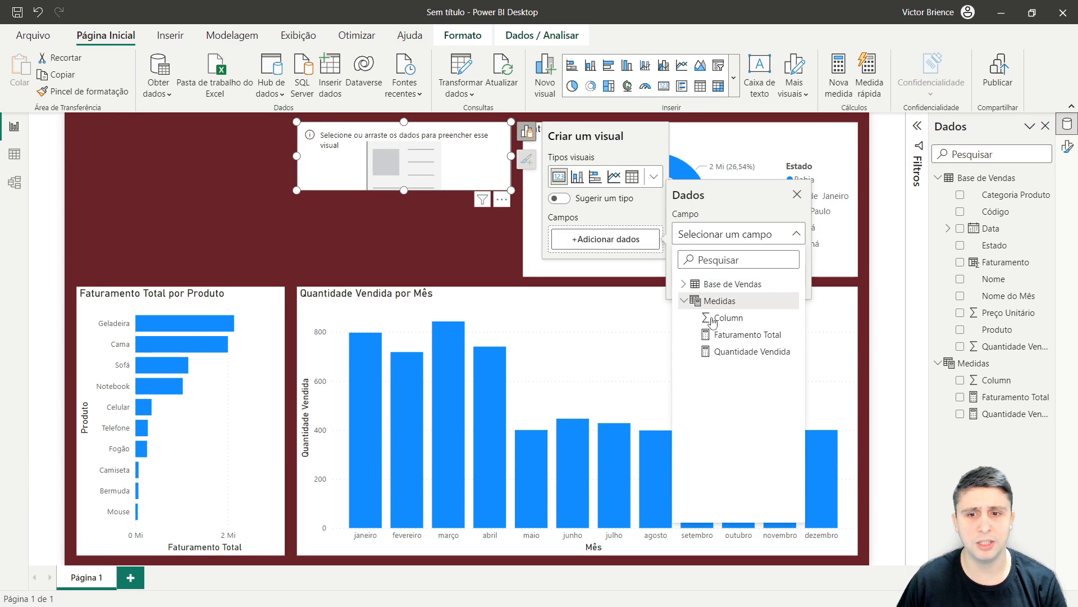
pyautogui.click(740, 335)
pyautogui.click(400, 243)
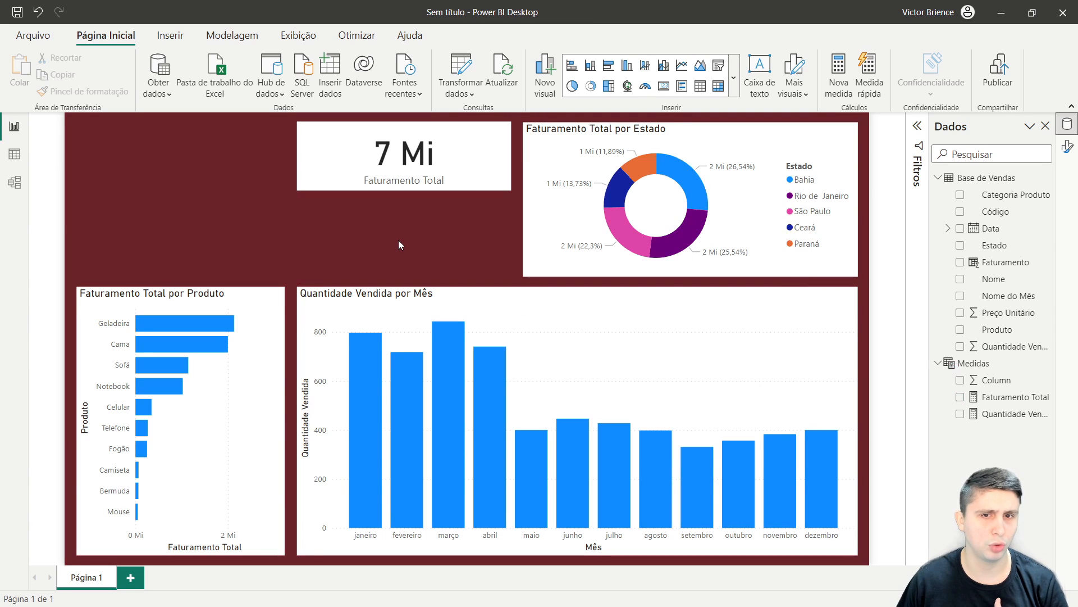
# Step: Duplicate the Faturamento Total card directly below the original and stretch both cards to leave only a narrow gap between them
pyautogui.click(355, 158)
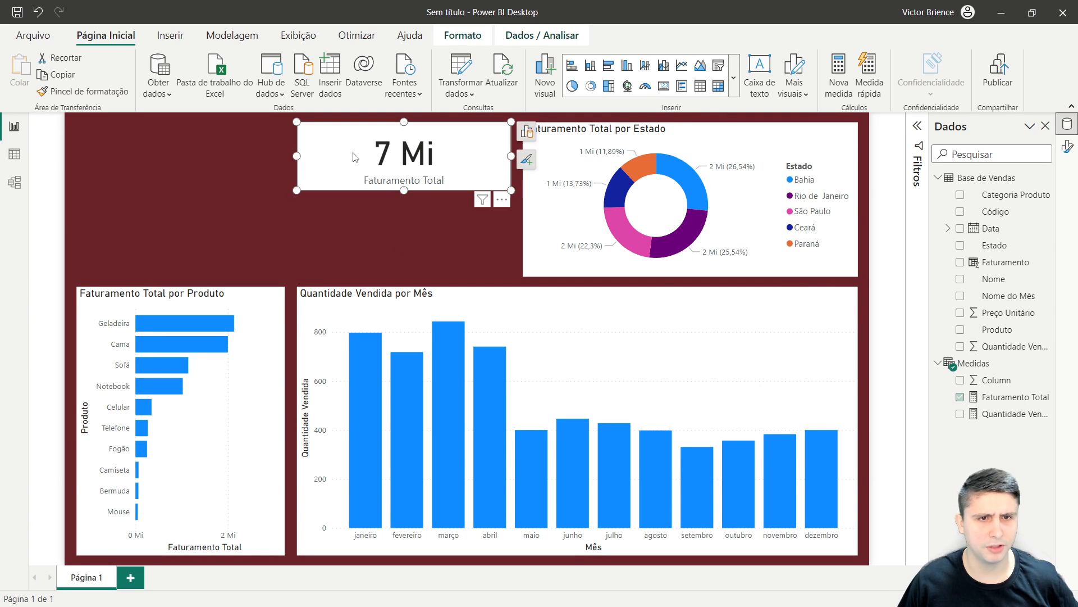
pyautogui.moveTo(355, 157); pyautogui.dragTo(356, 230)
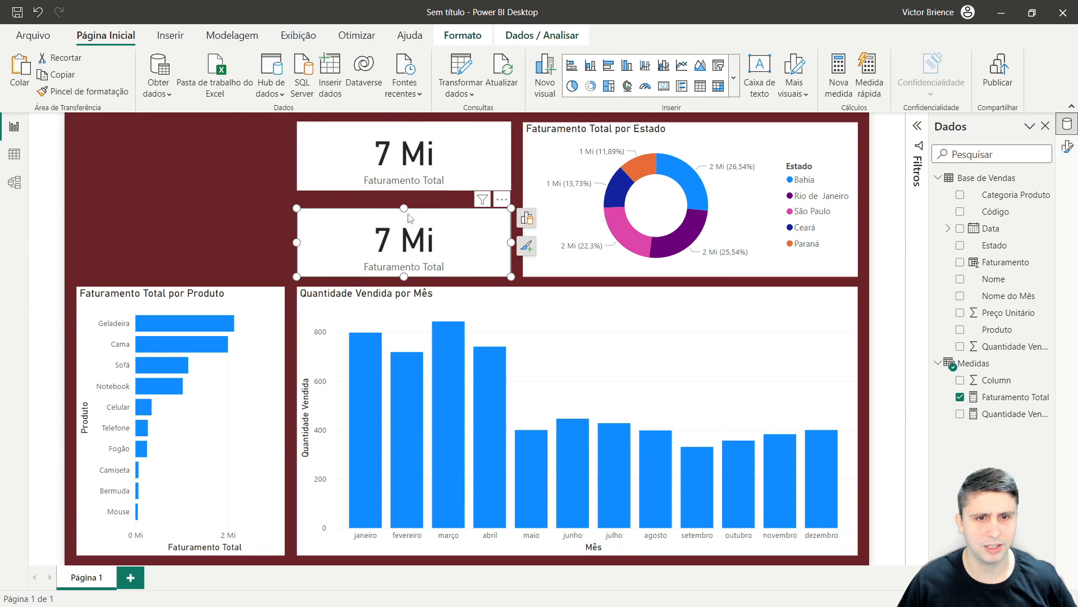
pyautogui.click(425, 183)
pyautogui.moveTo(404, 191); pyautogui.dragTo(407, 205)
pyautogui.click(405, 212)
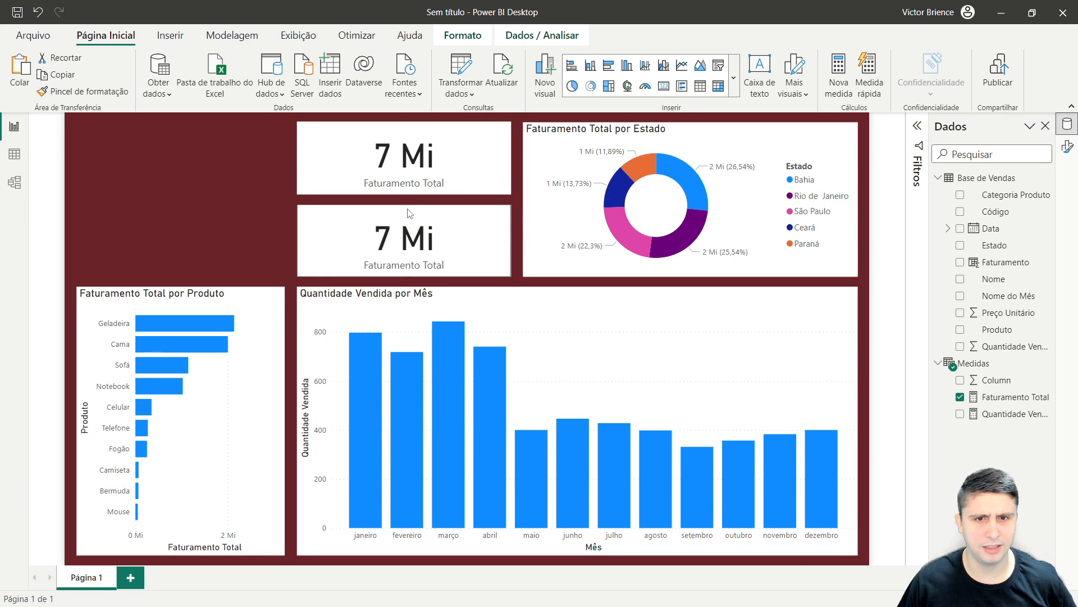
pyautogui.click(183, 192)
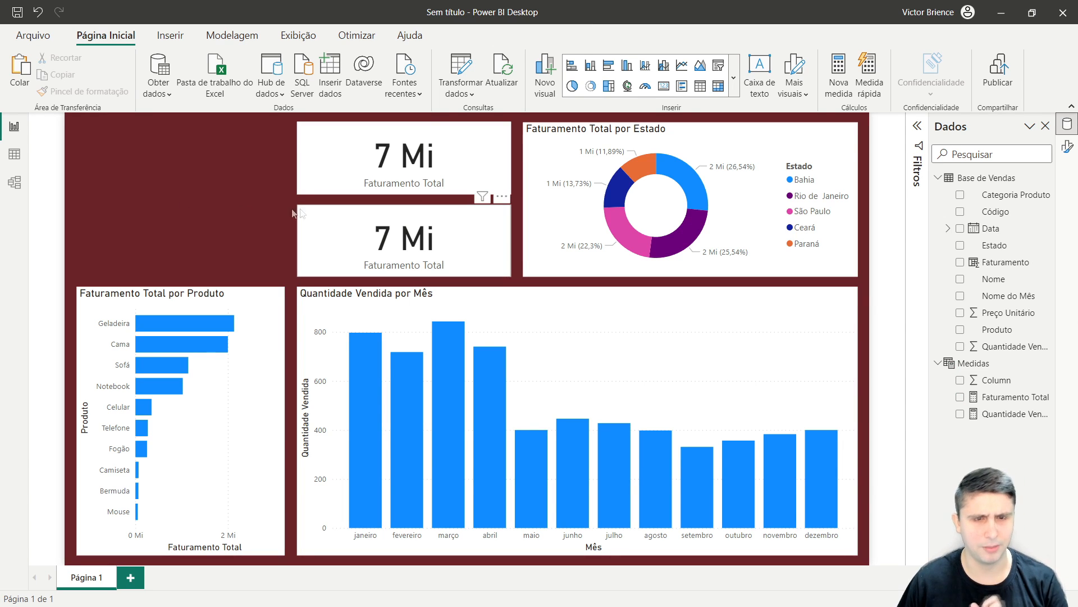
# Step: Replace the lower card's field with the Quantidade Vendida measure from Medidas
pyautogui.click(488, 235)
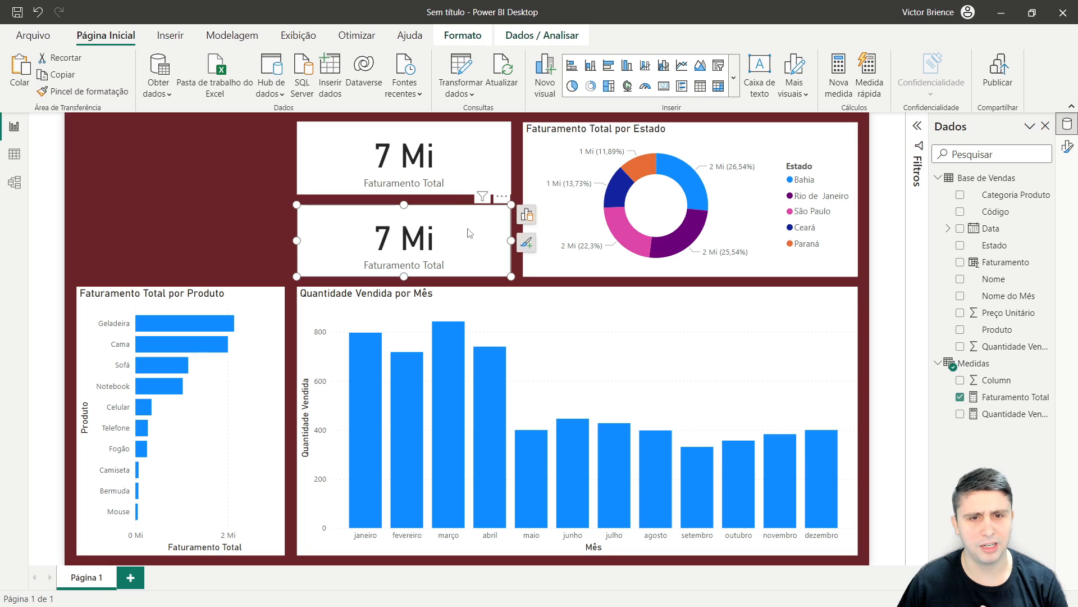
pyautogui.click(526, 220)
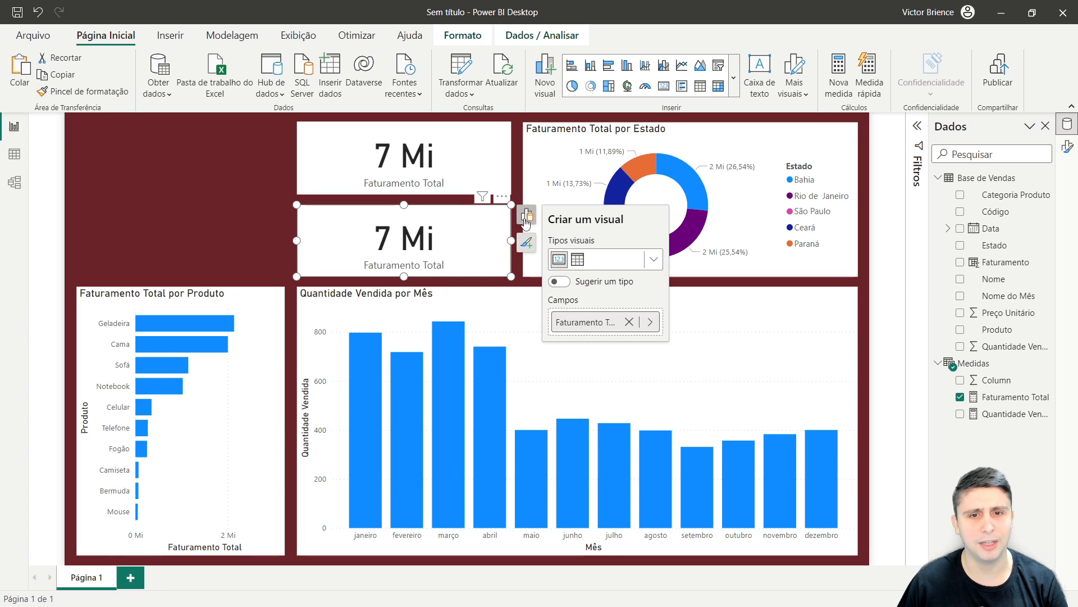
pyautogui.click(649, 323)
pyautogui.click(733, 318)
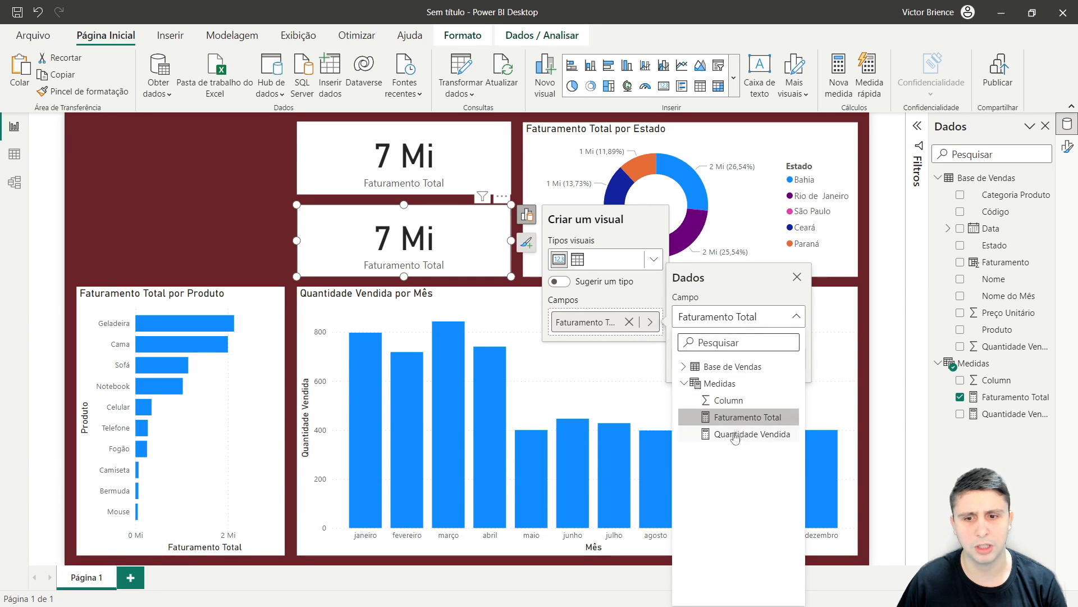
pyautogui.click(752, 433)
pyautogui.click(170, 228)
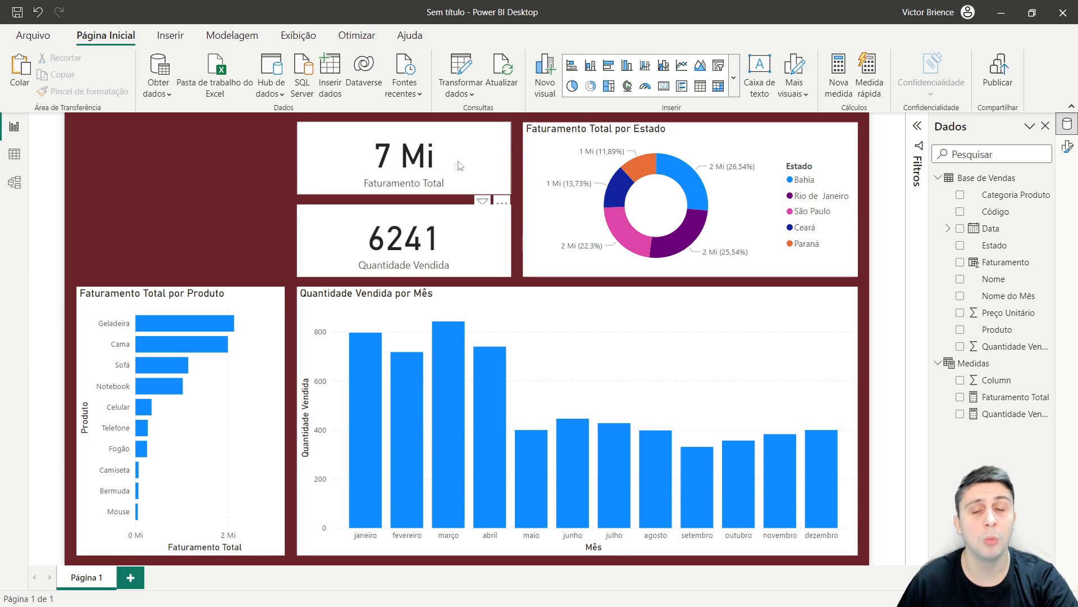
# Step: Insert a slicer above the bar chart and resize it to match the bar chart's width and the lower card's height
pyautogui.click(719, 66)
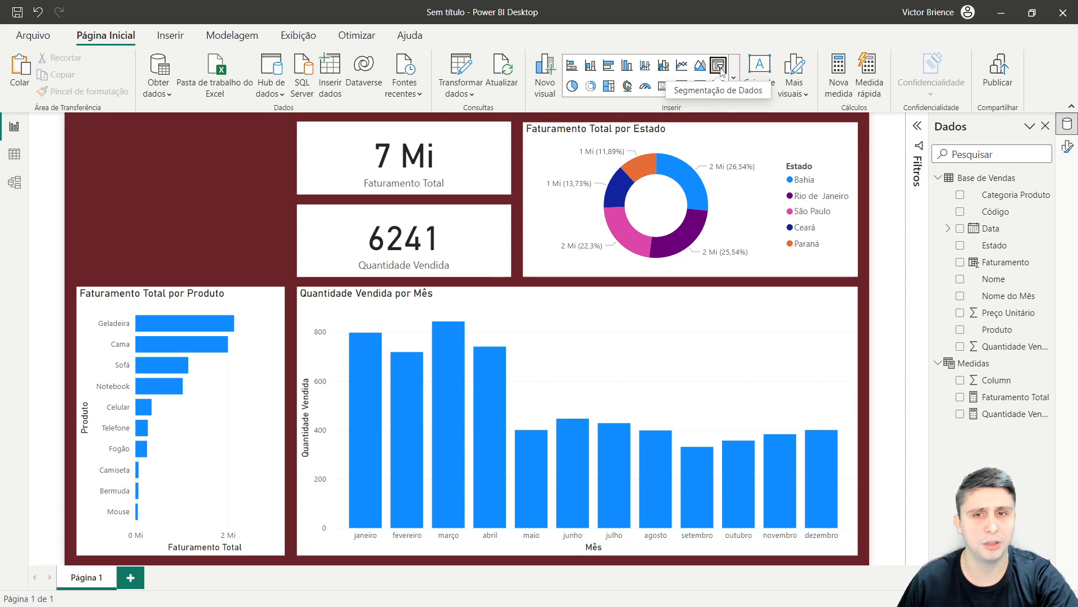
pyautogui.moveTo(233, 168); pyautogui.dragTo(284, 251)
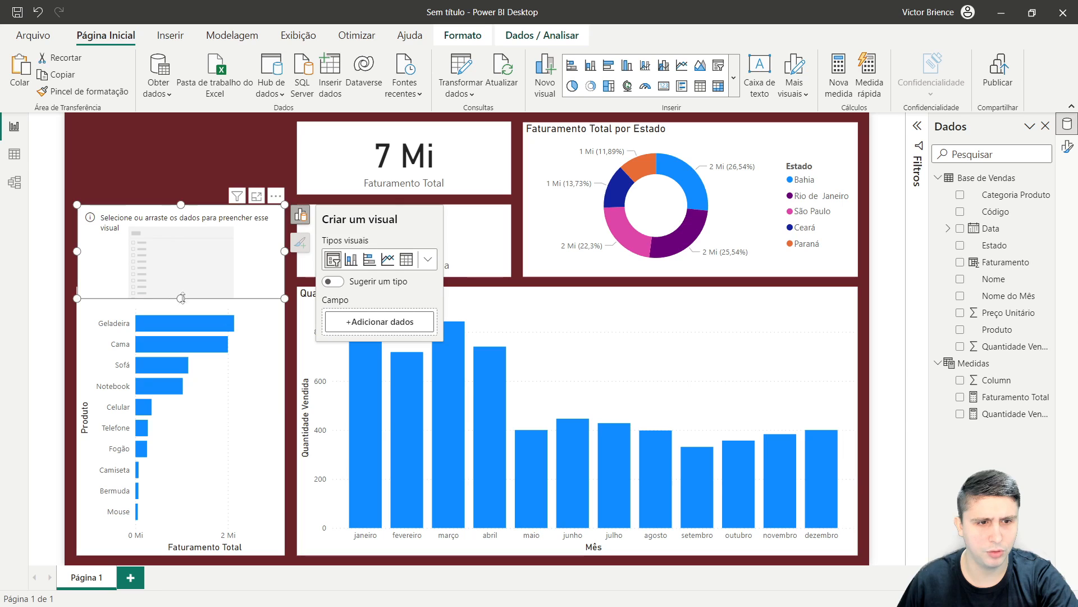
pyautogui.moveTo(181, 298); pyautogui.dragTo(182, 276)
pyautogui.moveTo(77, 252)
pyautogui.mouseDown()
pyautogui.moveTo(95, 247)
pyautogui.moveTo(80, 248)
pyautogui.mouseUp()
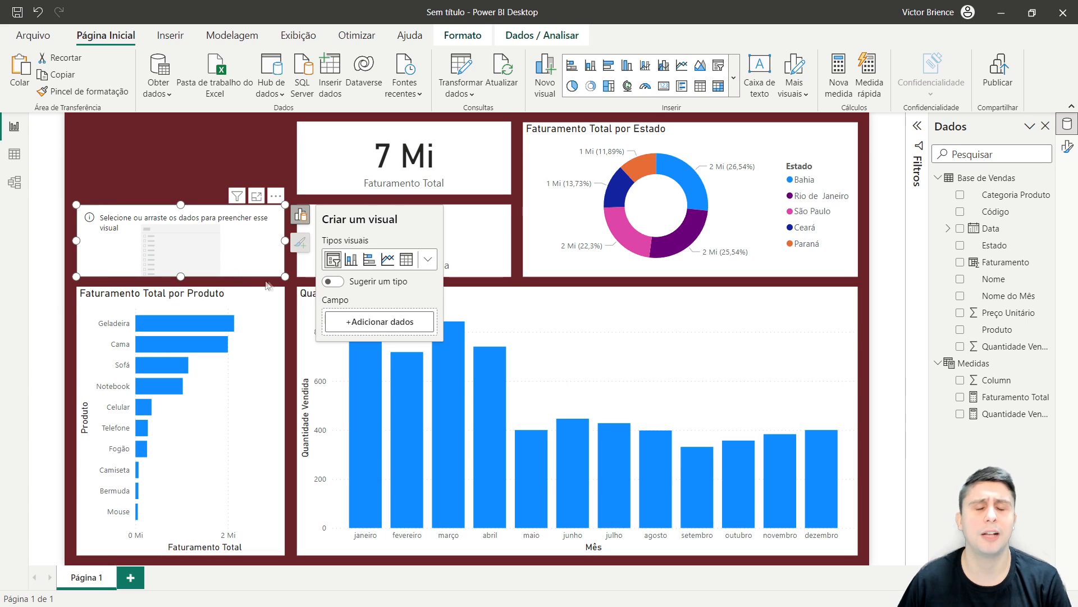
# Step: Assign the Nome field from Base de Vendas to the slicer
pyautogui.click(355, 331)
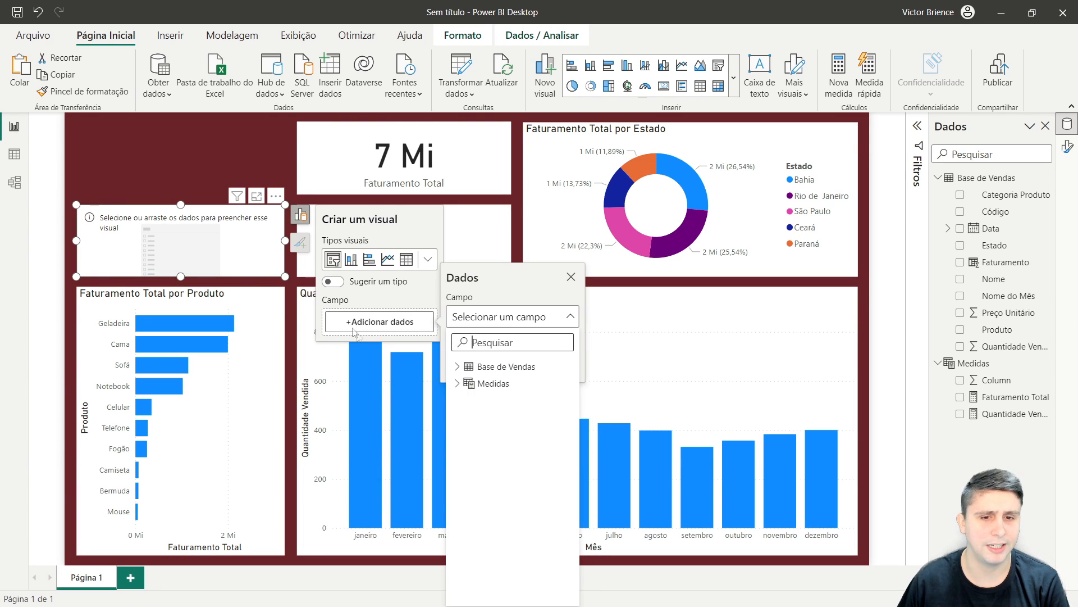
pyautogui.click(458, 366)
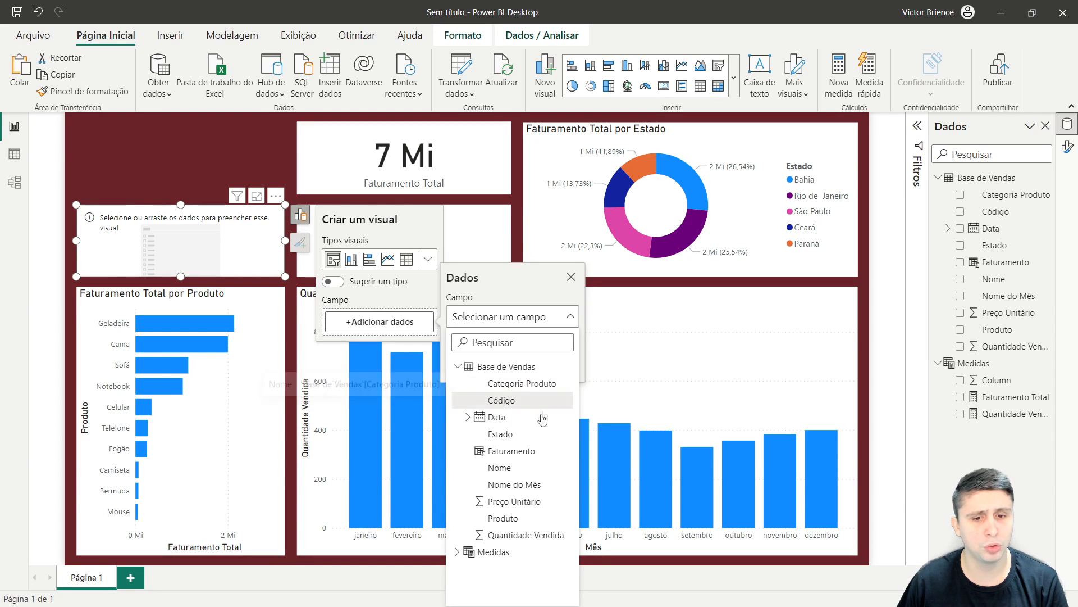
pyautogui.click(505, 468)
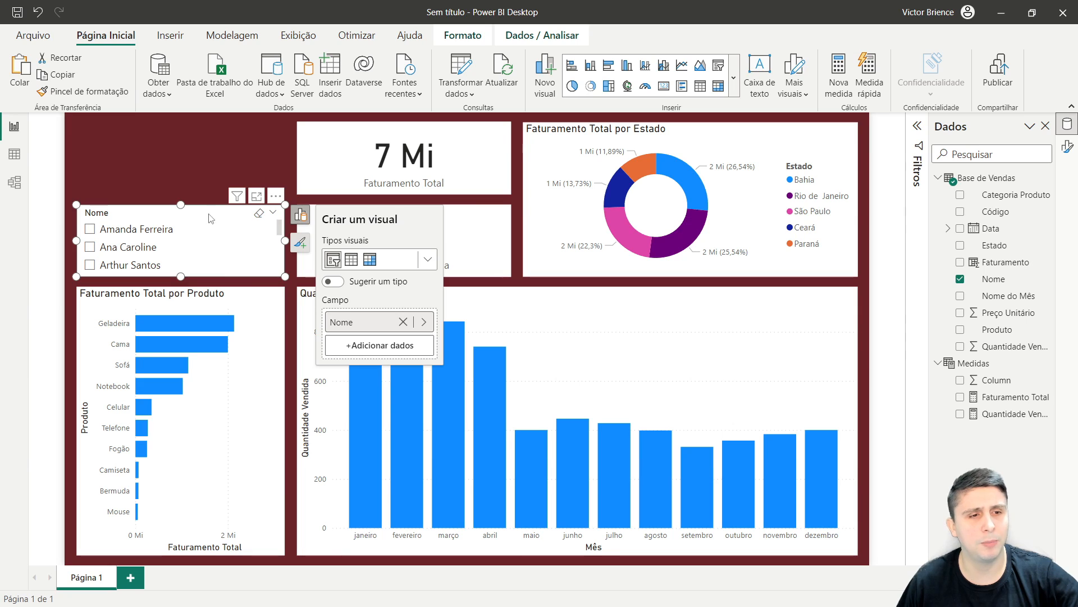
pyautogui.click(200, 163)
# Step: Look through the Nome slicer's list and test it by filtering the report by the first name, clearing the selection again
pyautogui.scroll(-2, 230, 251)
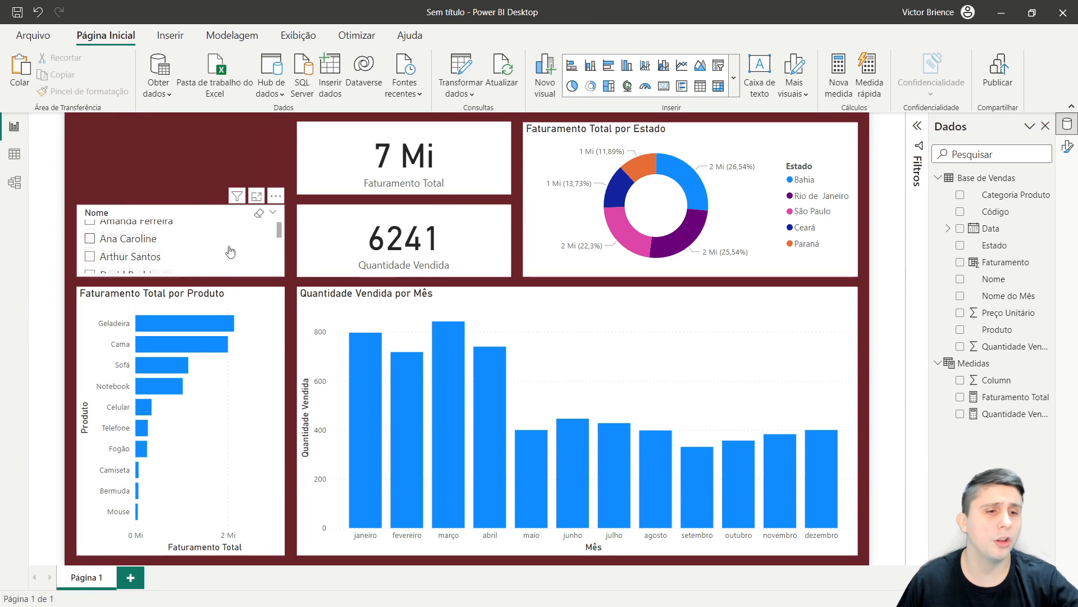
pyautogui.scroll(-5, 230, 252)
pyautogui.scroll(3, 223, 269)
pyautogui.scroll(3, 223, 264)
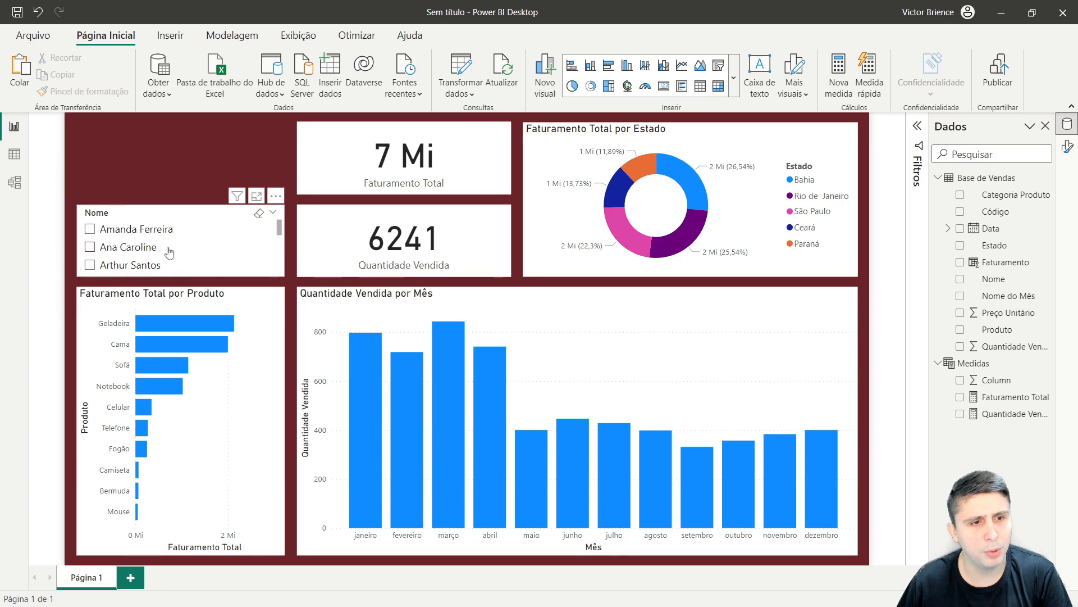
pyautogui.click(89, 229)
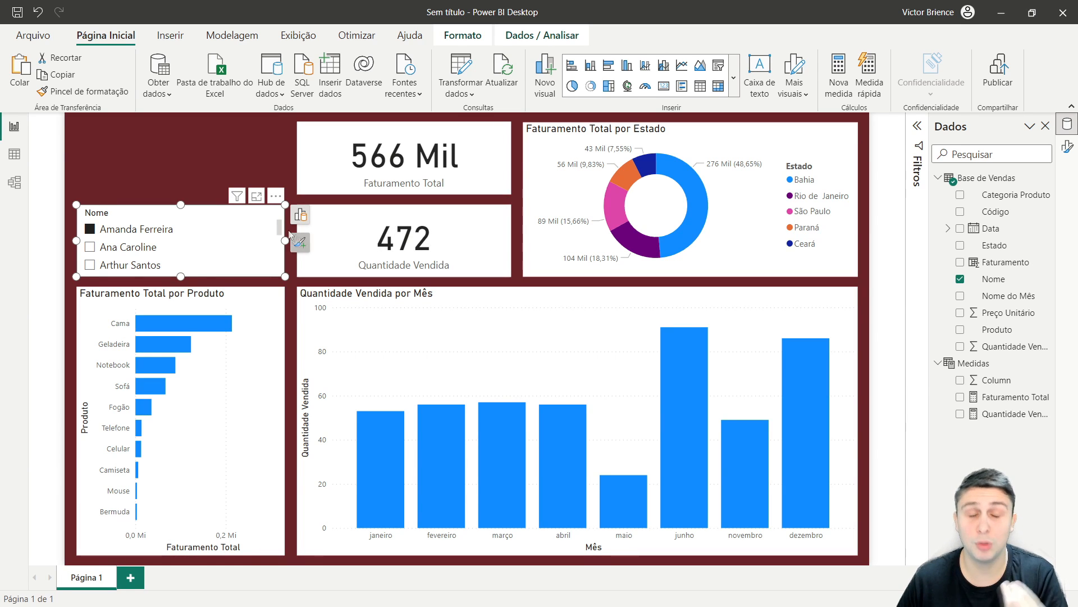
pyautogui.click(90, 230)
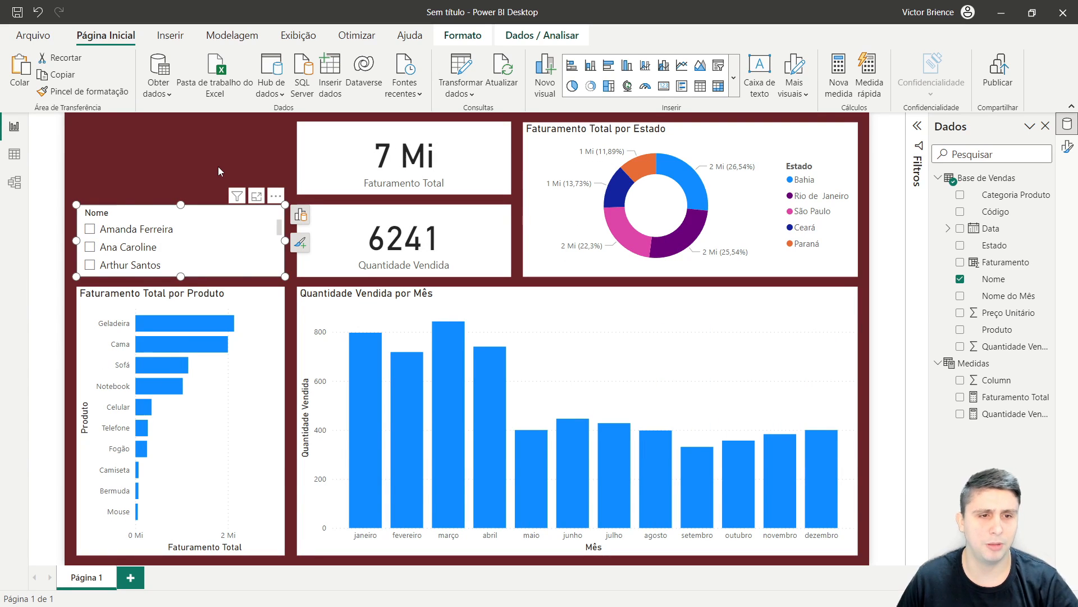
pyautogui.click(218, 170)
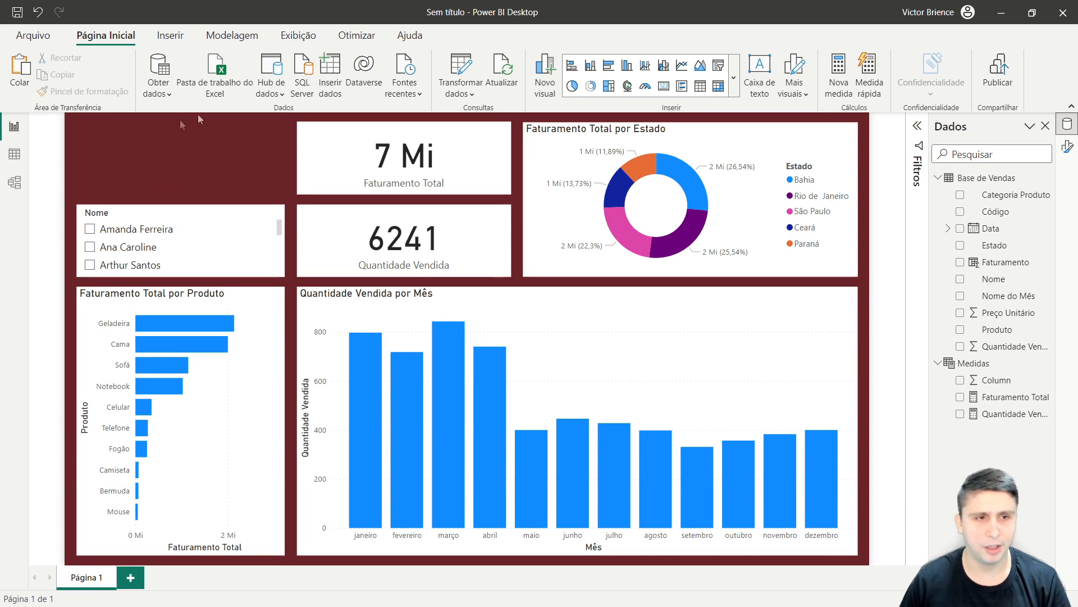
# Step: Insert the image EXPERT CURSOS - Logos RGB-06 - SEM FUNDO from the Área de Trabalho folder
pyautogui.click(168, 38)
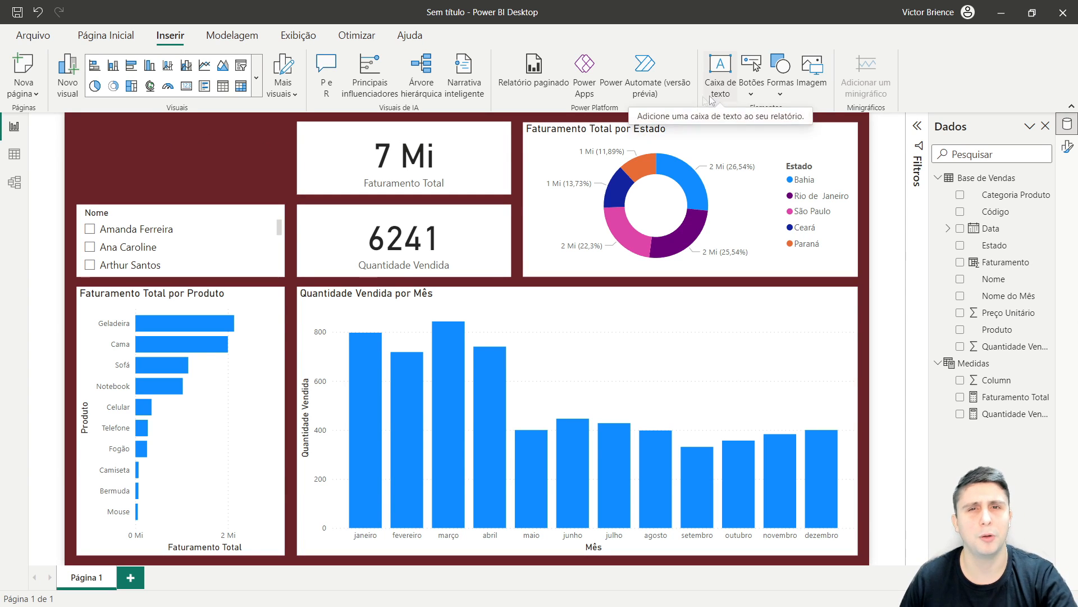
pyautogui.click(809, 77)
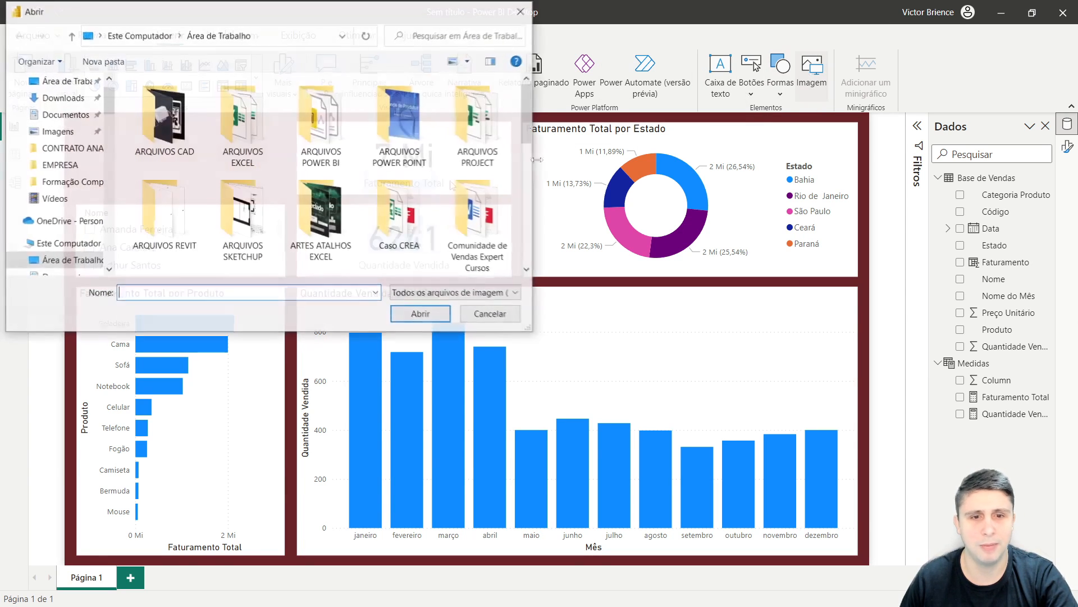
pyautogui.scroll(-5, 266, 153)
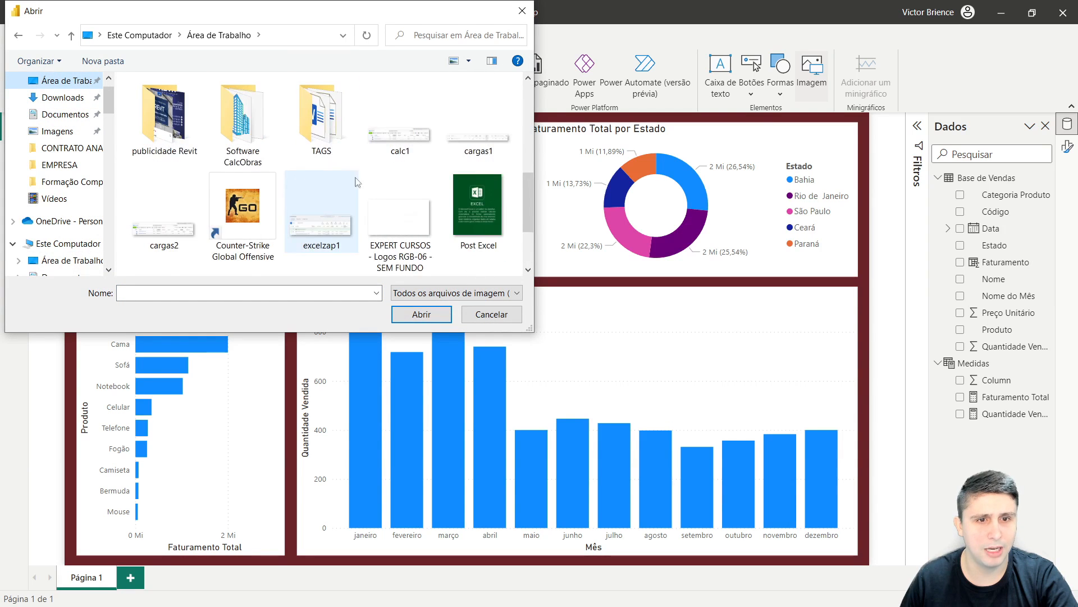
pyautogui.doubleClick(385, 158)
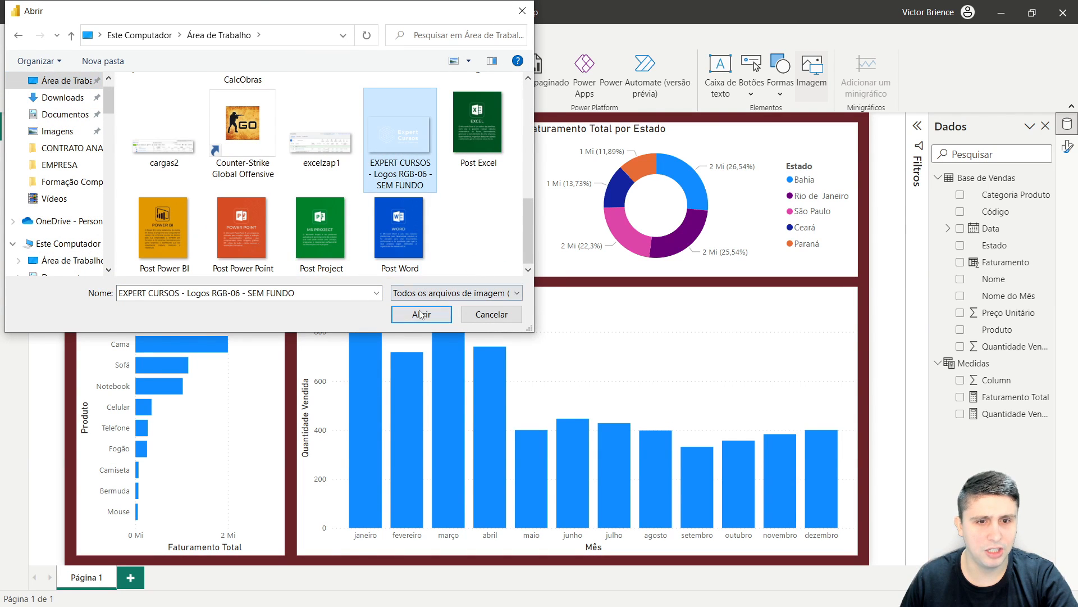
# Step: Shrink the logo image and position it in the empty upper-left area of the page, above the Nome slicer
pyautogui.moveTo(228, 264); pyautogui.dragTo(198, 201)
pyautogui.moveTo(190, 301); pyautogui.dragTo(181, 193)
pyautogui.moveTo(273, 211); pyautogui.dragTo(262, 170)
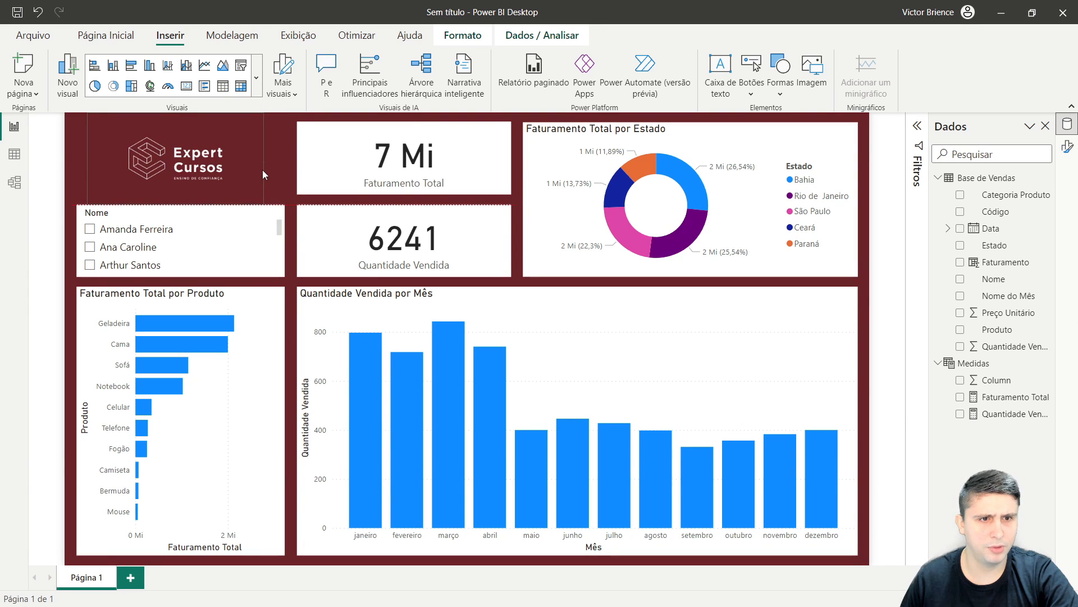
pyautogui.click(522, 282)
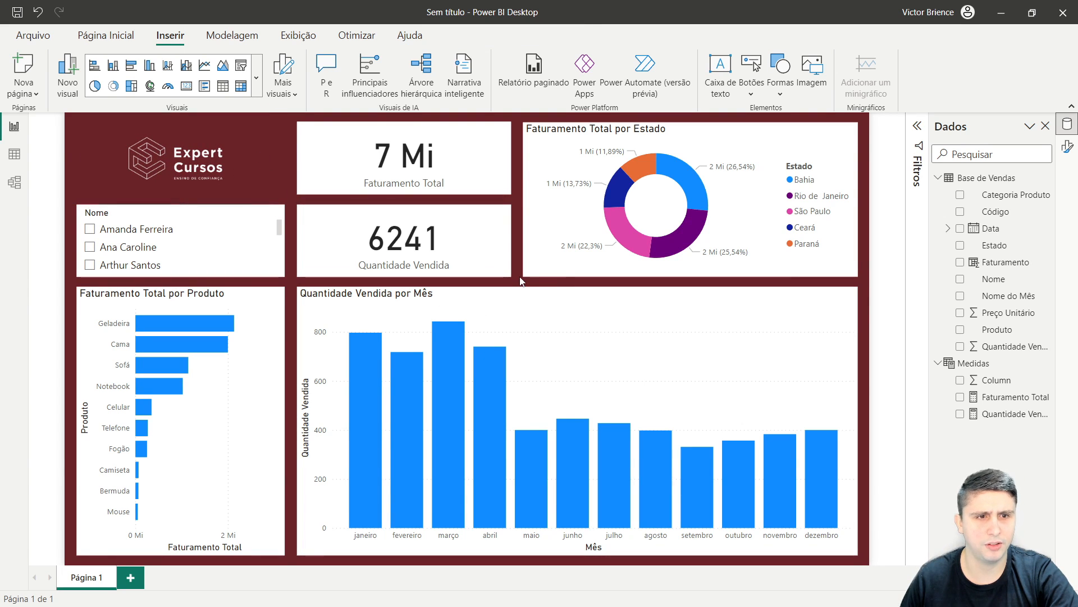
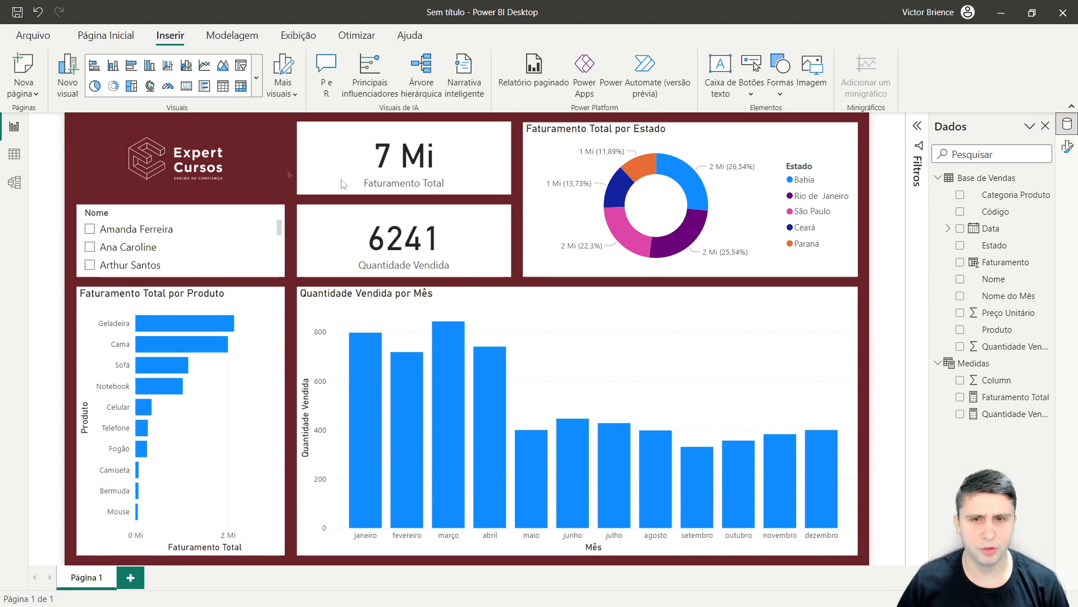
# Step: Bring up the Nome slicer's formatting options and check its size and style settings
pyautogui.click(1069, 149)
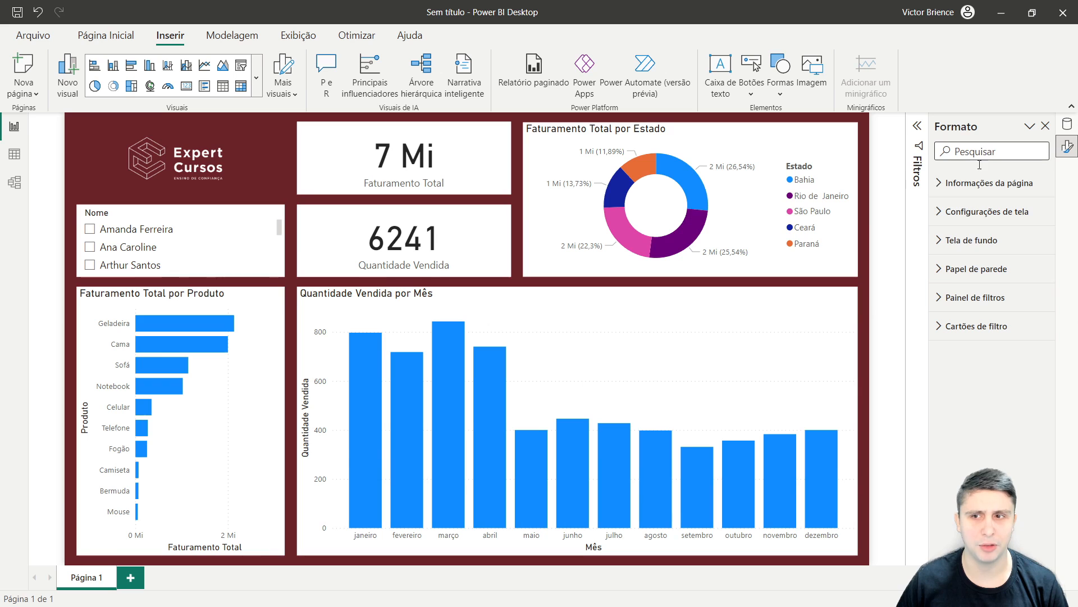
pyautogui.click(195, 221)
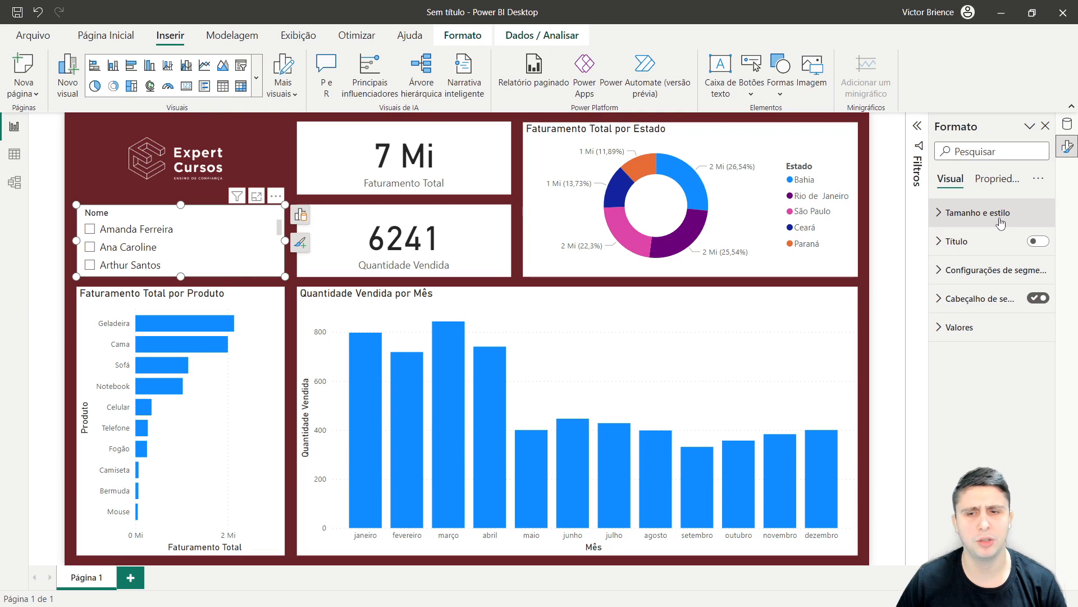
pyautogui.click(941, 213)
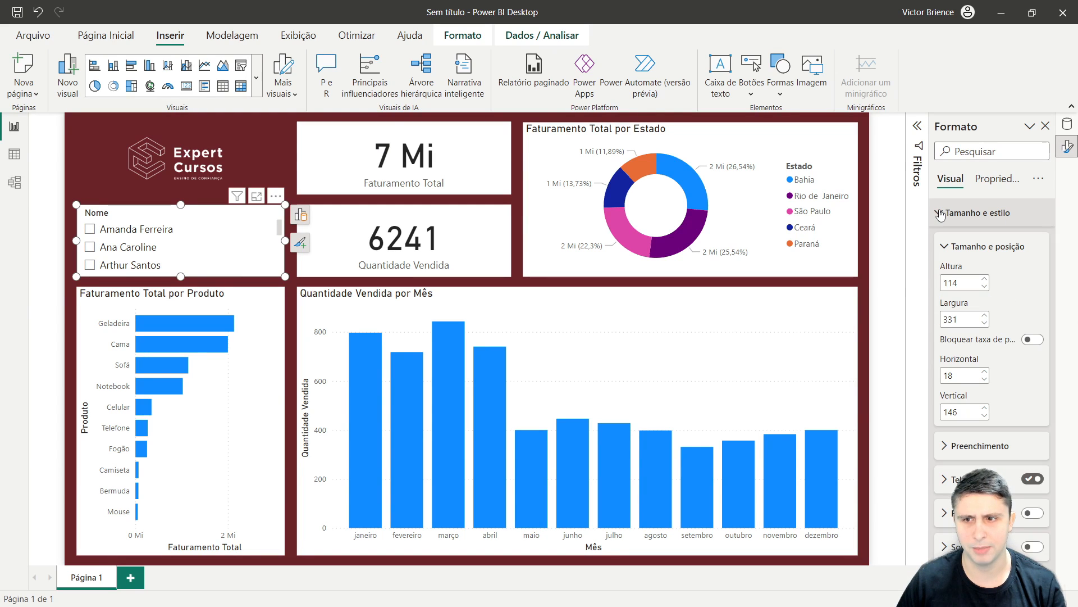
pyautogui.click(941, 213)
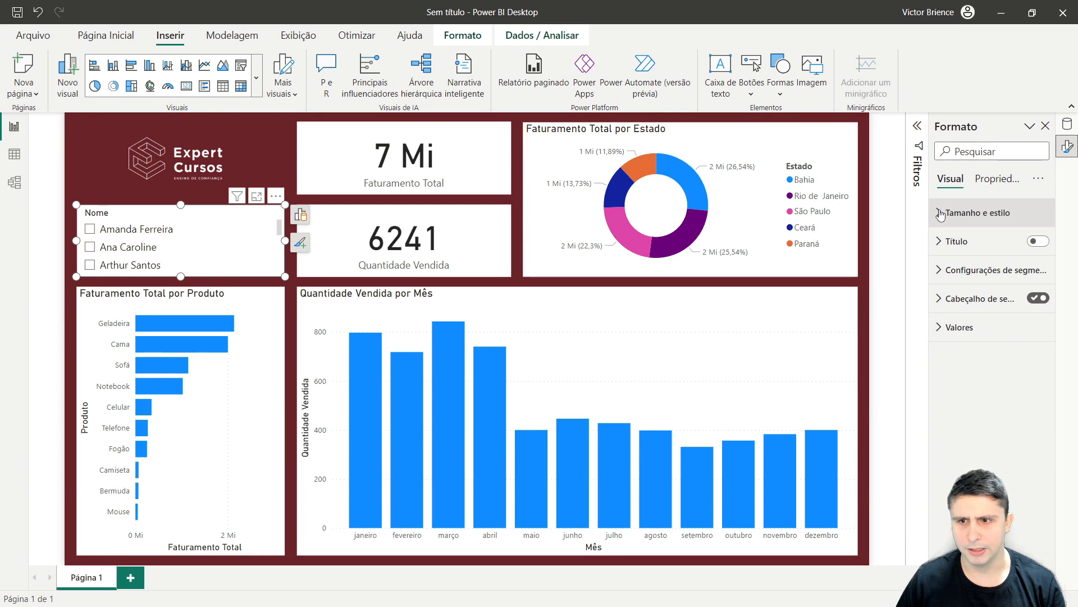
# Step: Try the Bloco and Suspenso styles on the Nome slicer, checking its dropdown list, and return it to Lista vertical
pyautogui.click(944, 271)
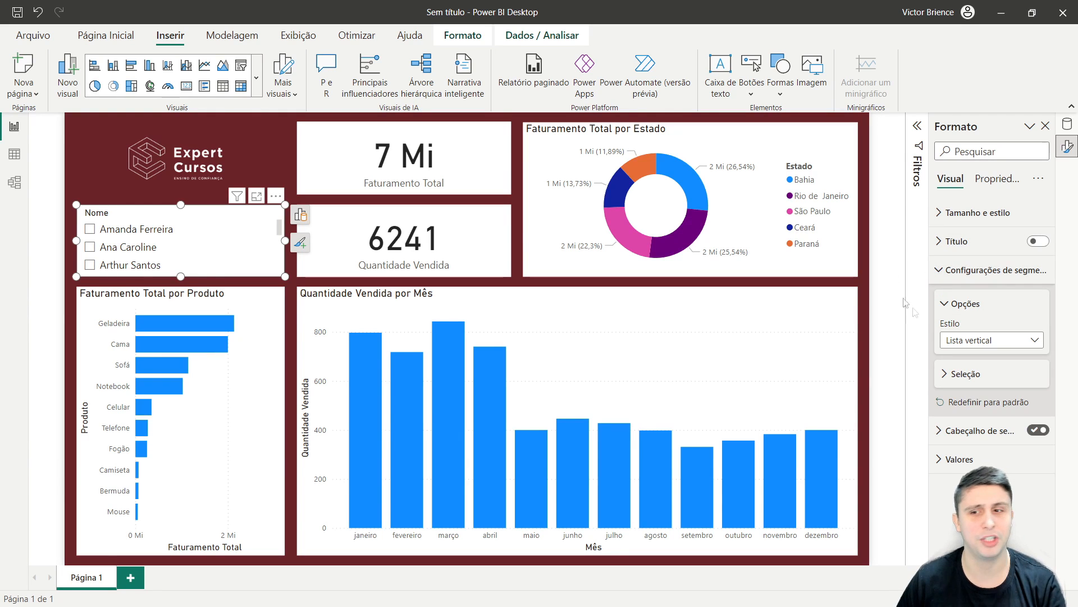
pyautogui.click(1035, 341)
pyautogui.click(963, 378)
pyautogui.click(1035, 340)
pyautogui.click(967, 395)
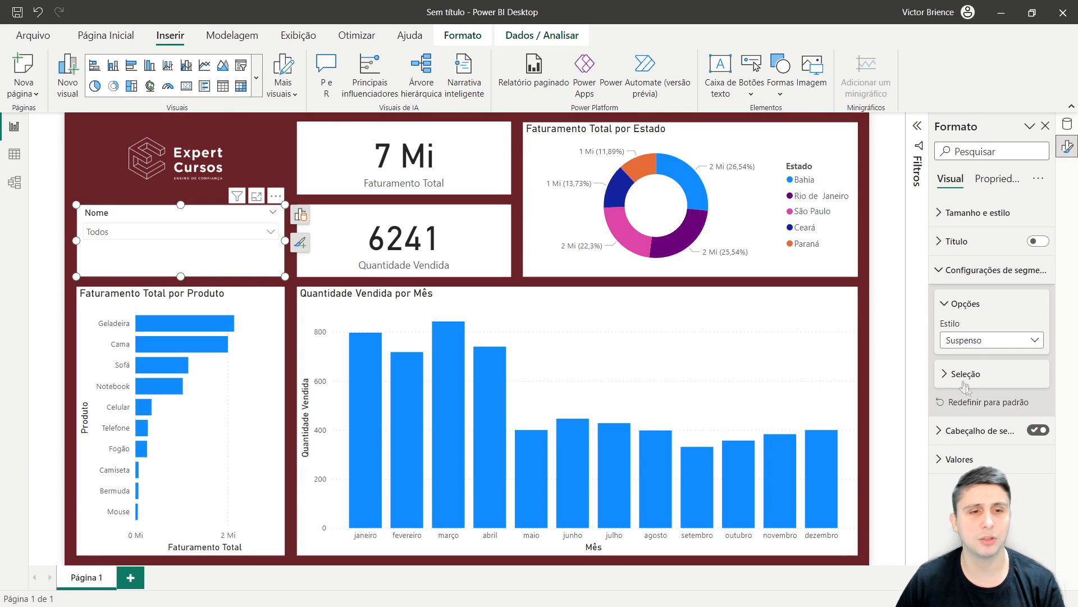
pyautogui.click(270, 232)
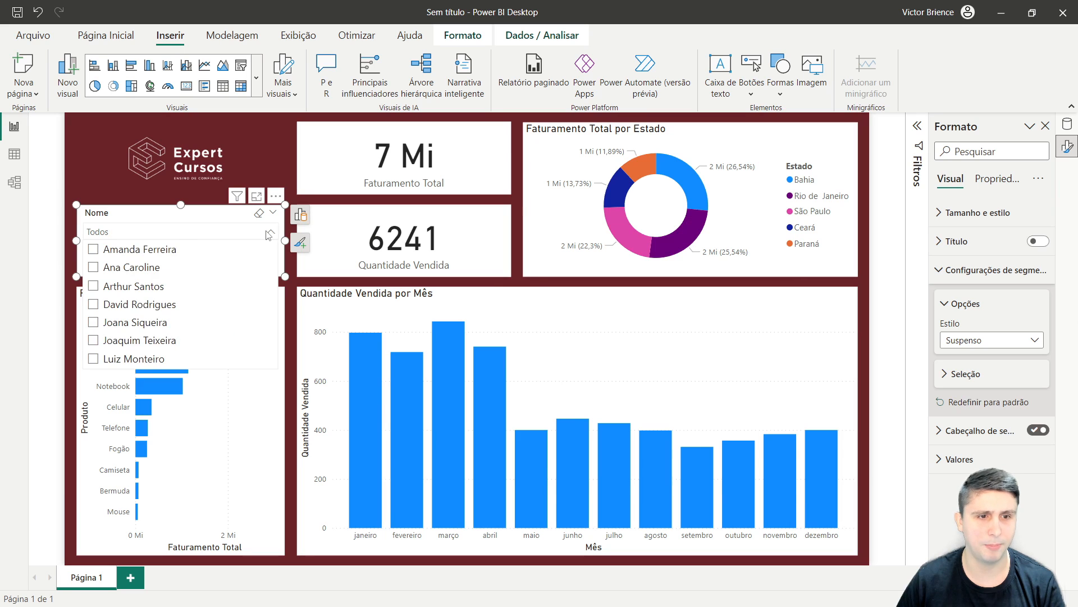
pyautogui.click(269, 232)
pyautogui.click(1035, 341)
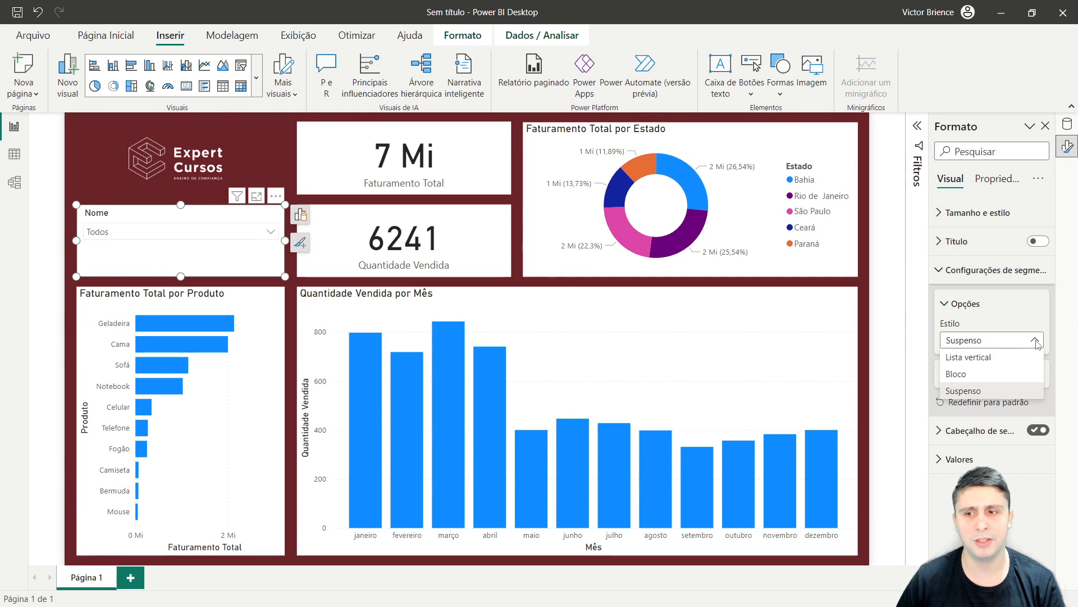
pyautogui.click(977, 357)
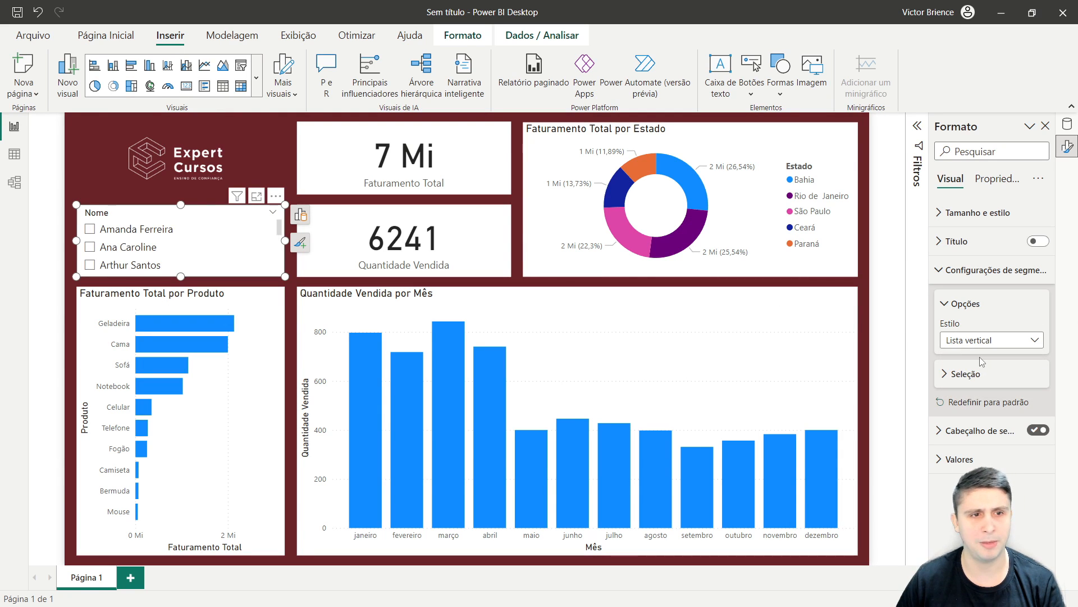
# Step: Turn on the visual border of the Nome slicer and colour it the darkest red theme shade to match the page
pyautogui.click(938, 270)
pyautogui.click(938, 218)
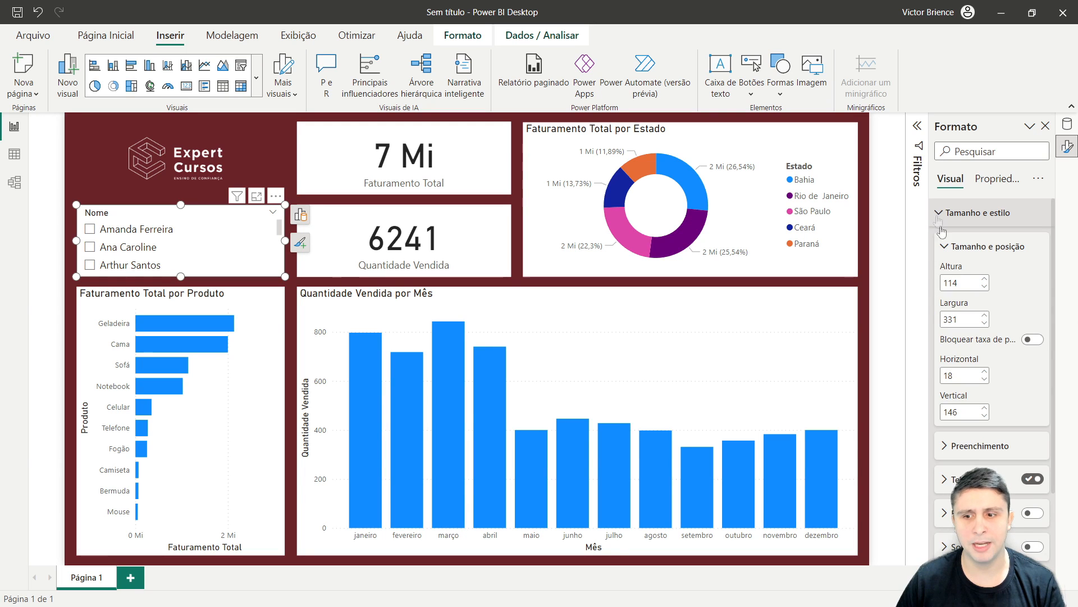
pyautogui.scroll(-1, 993, 325)
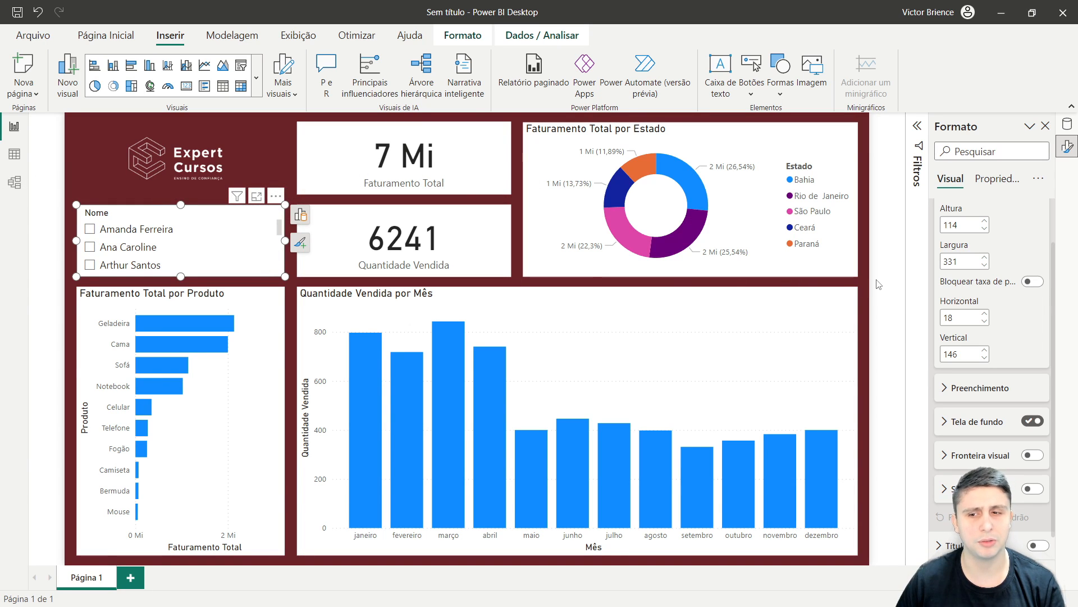
pyautogui.scroll(1, 938, 273)
pyautogui.scroll(-1, 942, 259)
pyautogui.scroll(1, 939, 251)
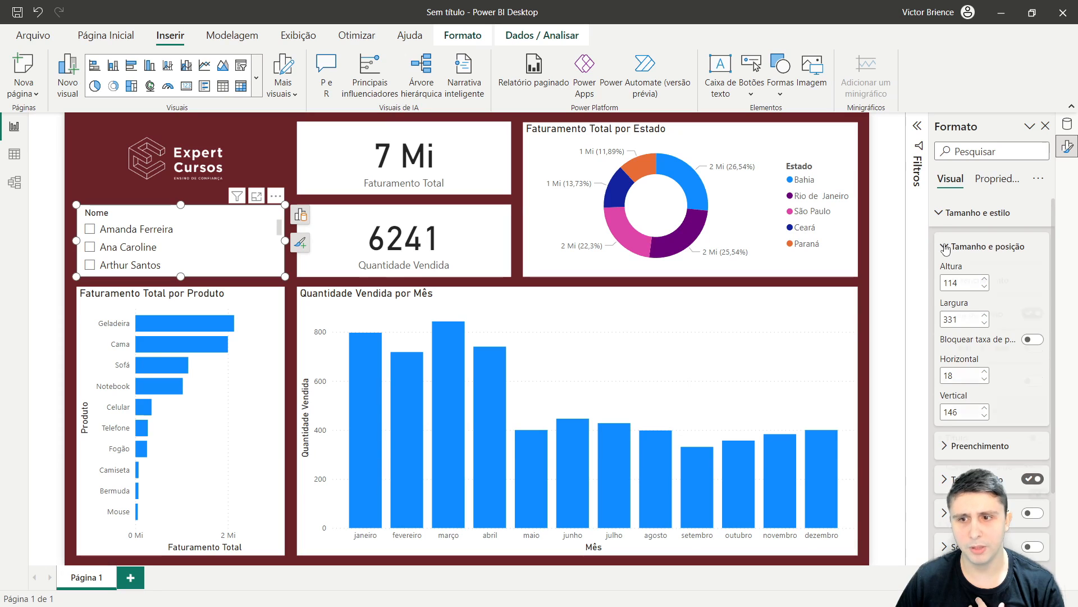
pyautogui.click(944, 247)
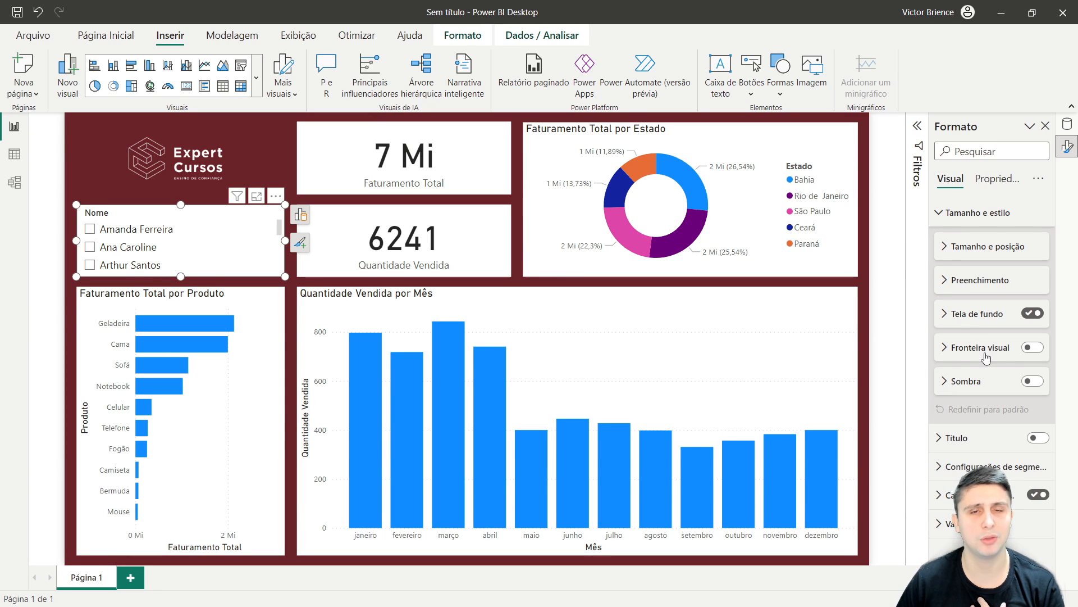
pyautogui.click(1029, 349)
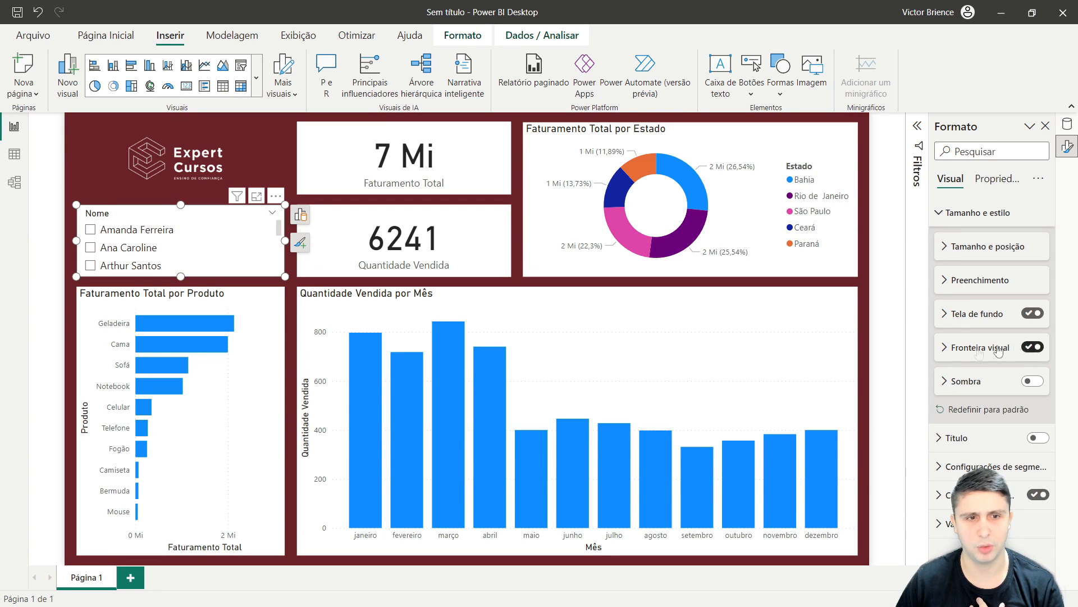
pyautogui.click(943, 349)
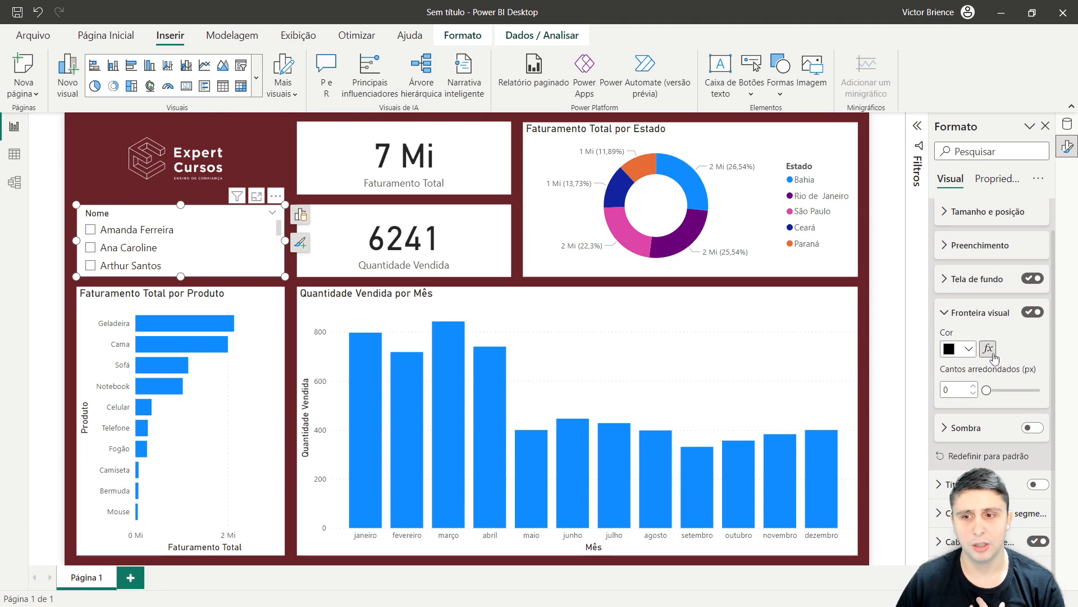
pyautogui.click(968, 348)
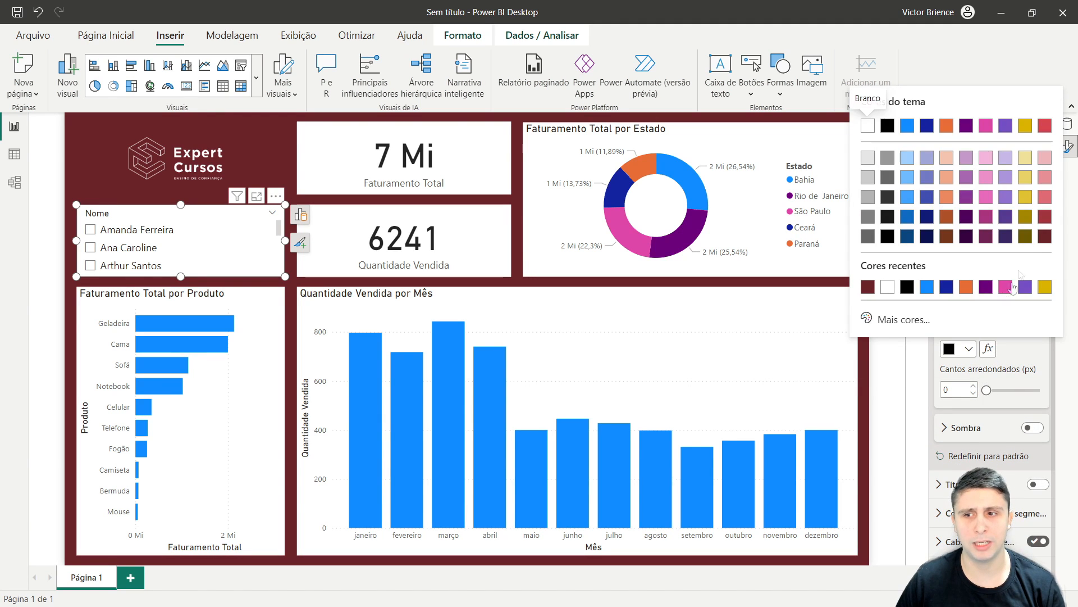
pyautogui.click(1040, 237)
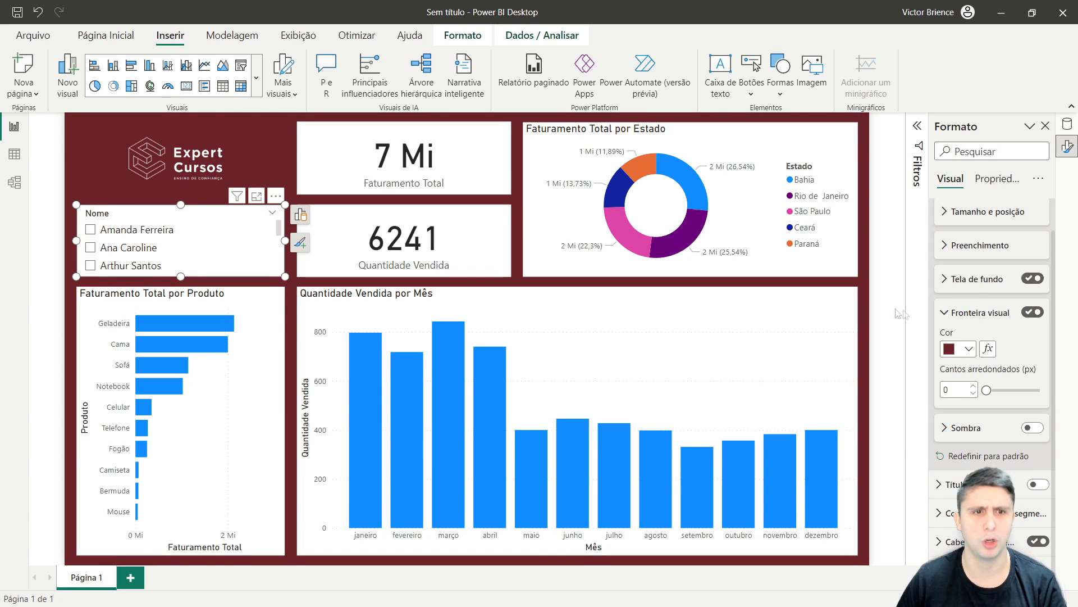
# Step: Set the rounded corners of the Nome slicer's border to 10 px
pyautogui.click(974, 387)
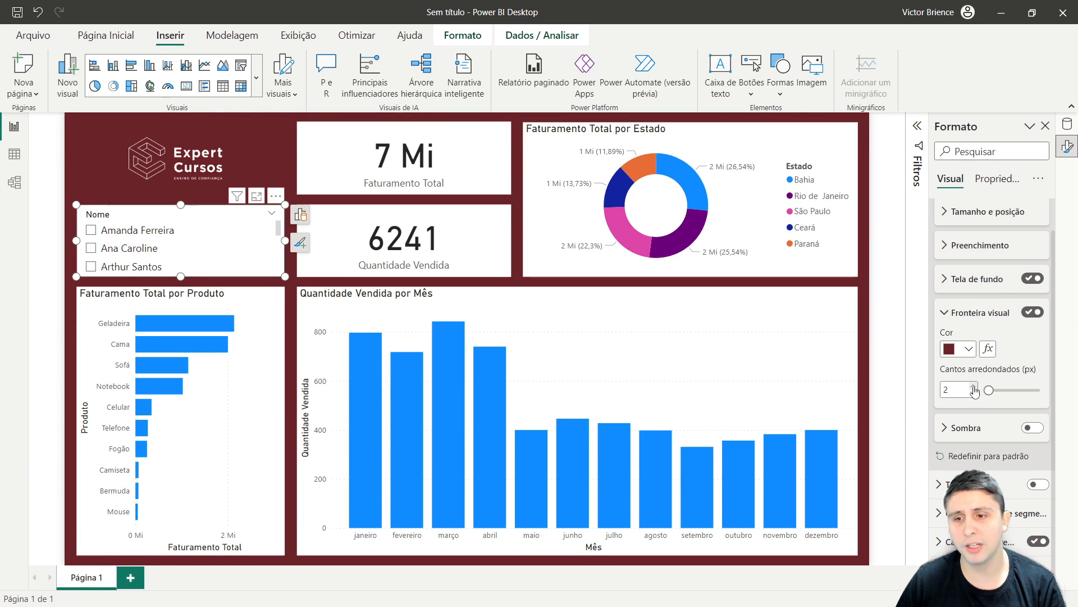
pyautogui.click(973, 387)
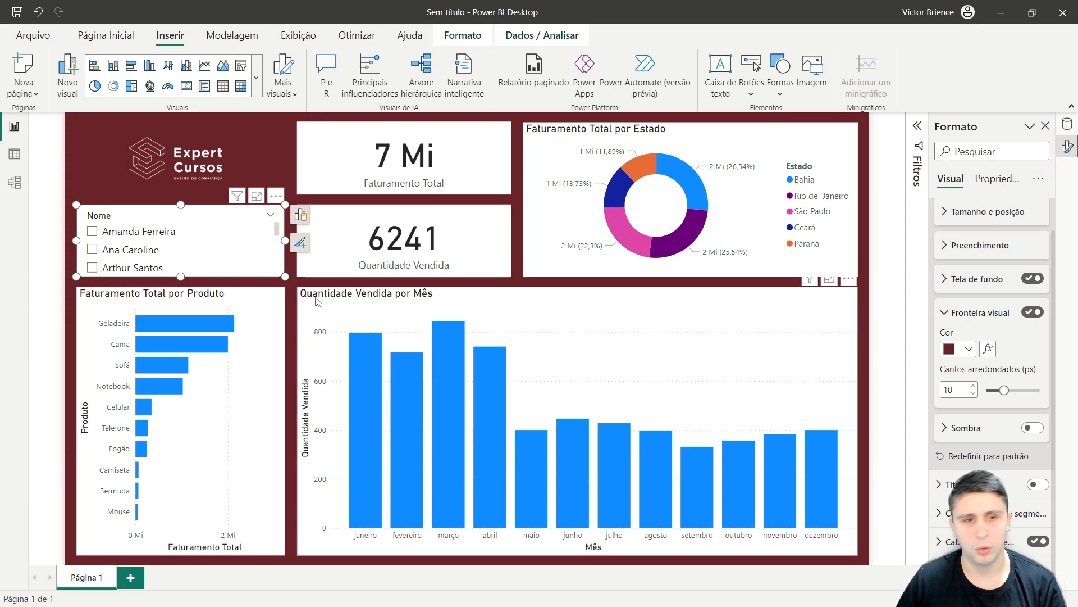
pyautogui.click(295, 284)
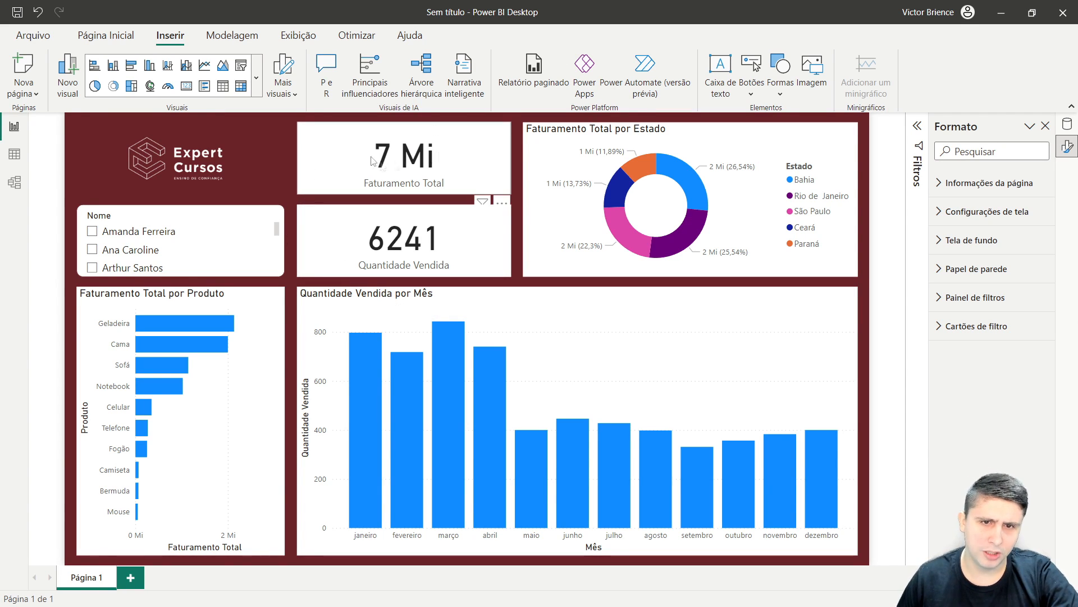
# Step: Format the Faturamento Total measure as currency with the R$ Português (Brasil) symbol
pyautogui.click(345, 153)
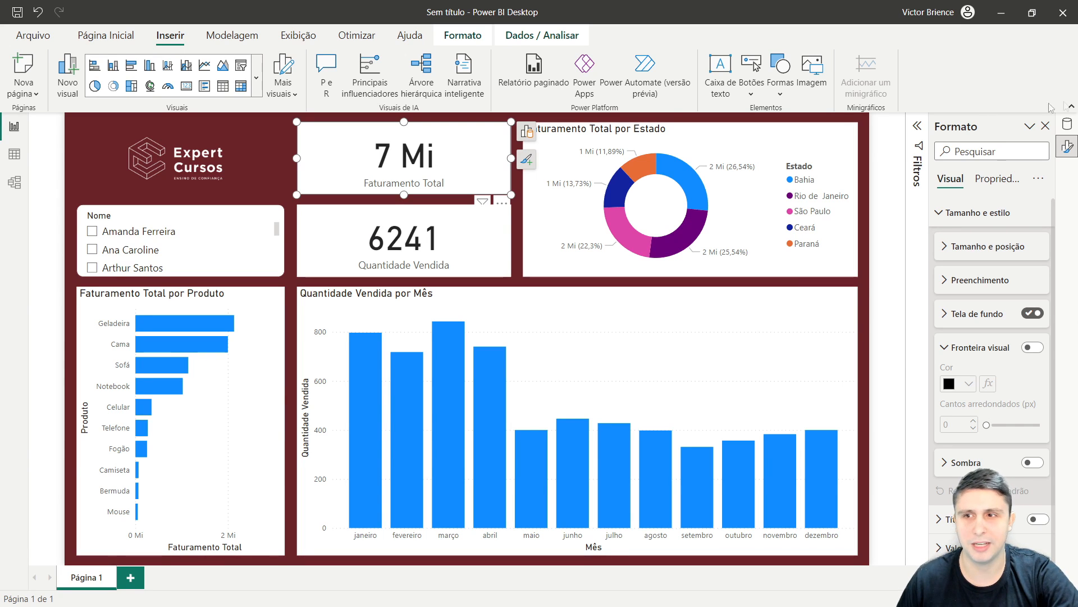
pyautogui.click(1068, 128)
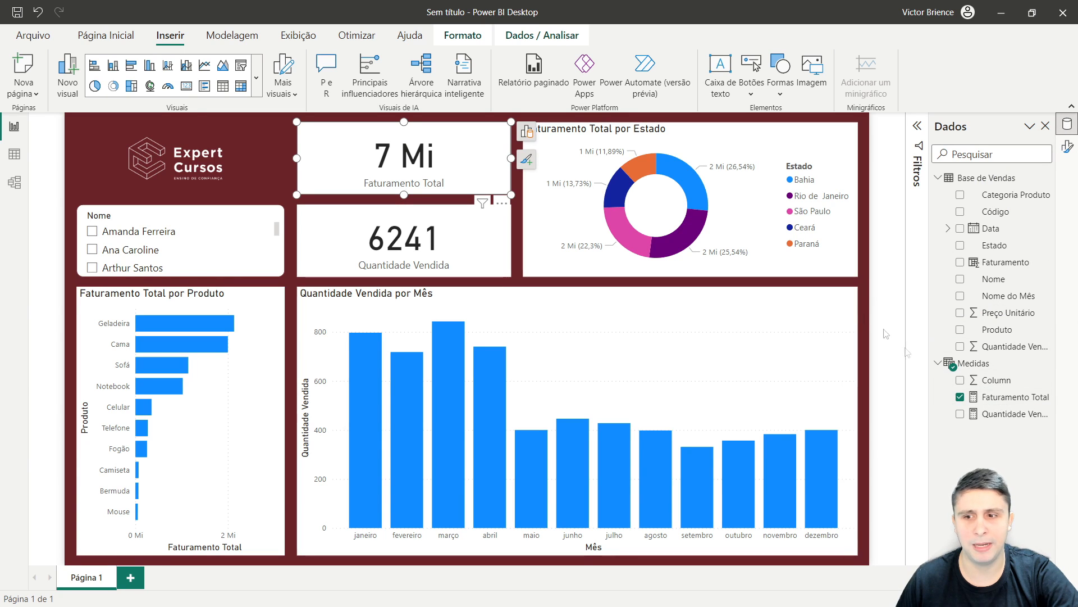
pyautogui.click(1009, 398)
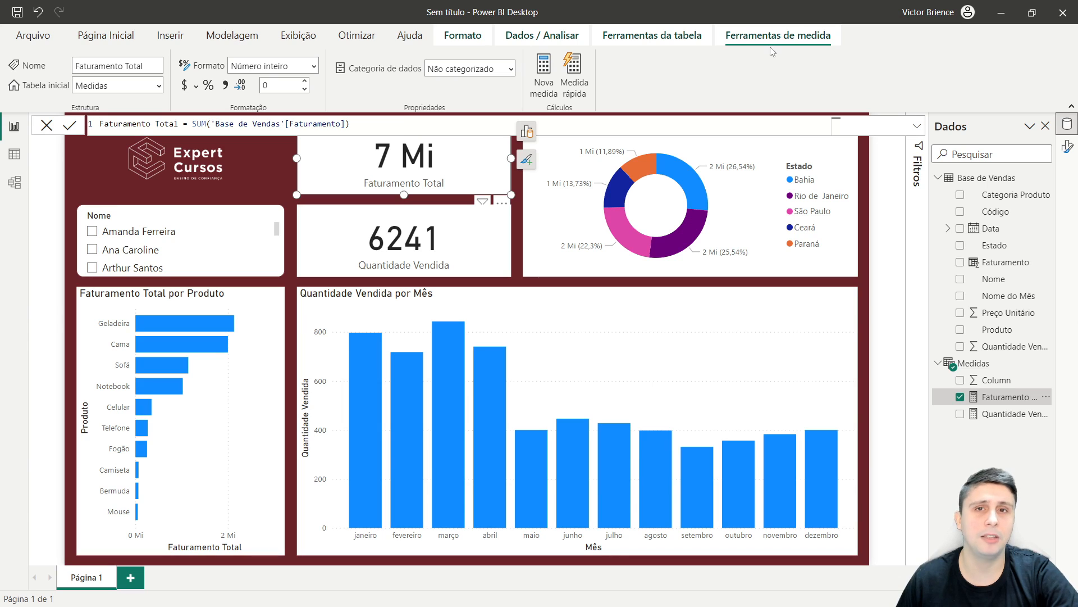
pyautogui.click(194, 87)
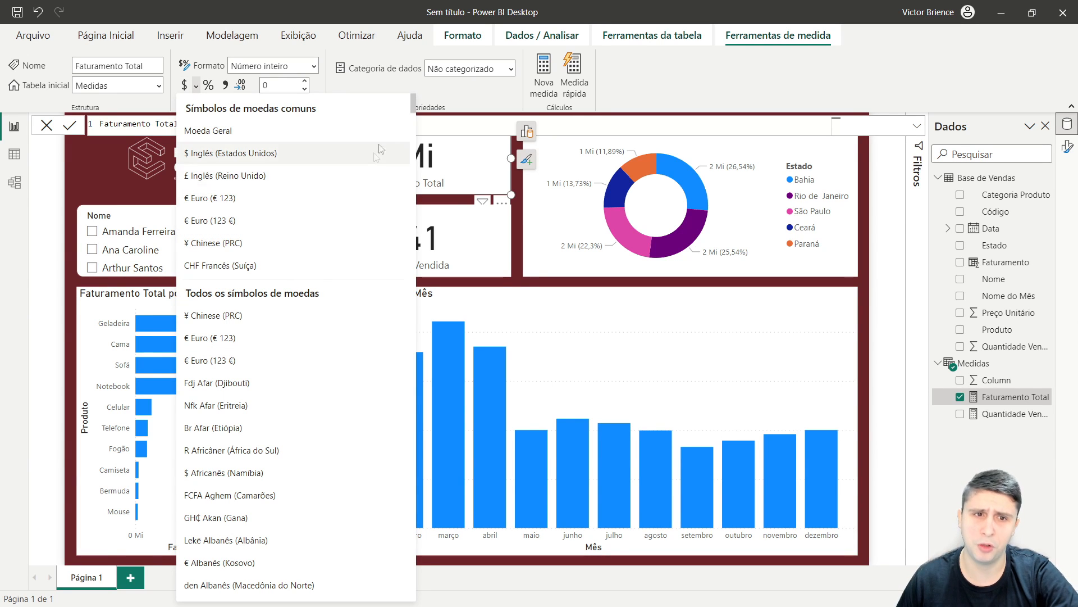
pyautogui.moveTo(414, 105); pyautogui.dragTo(409, 476)
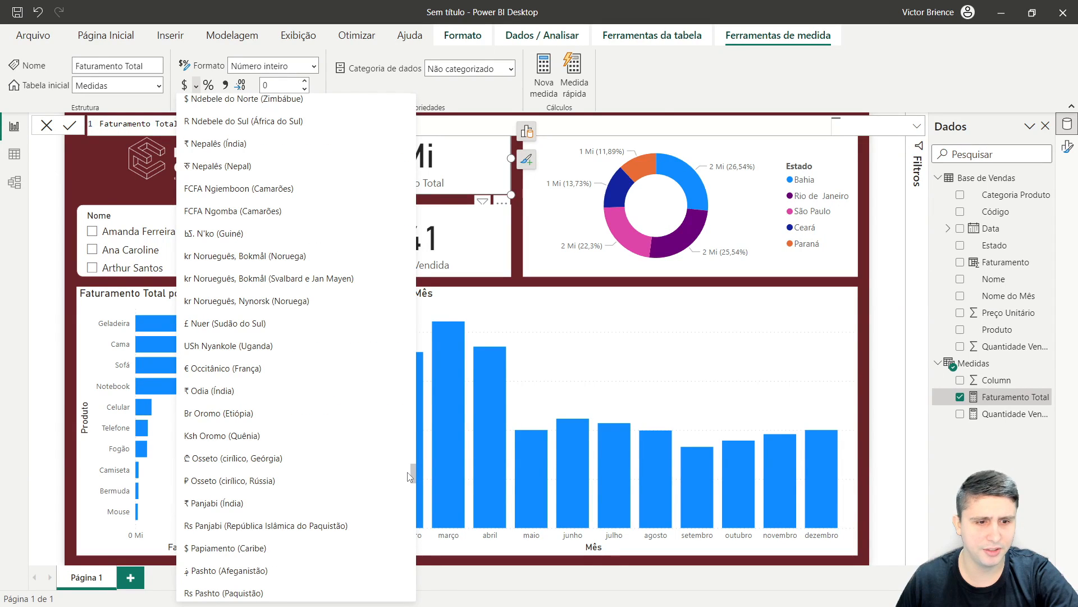
pyautogui.scroll(-4, 410, 476)
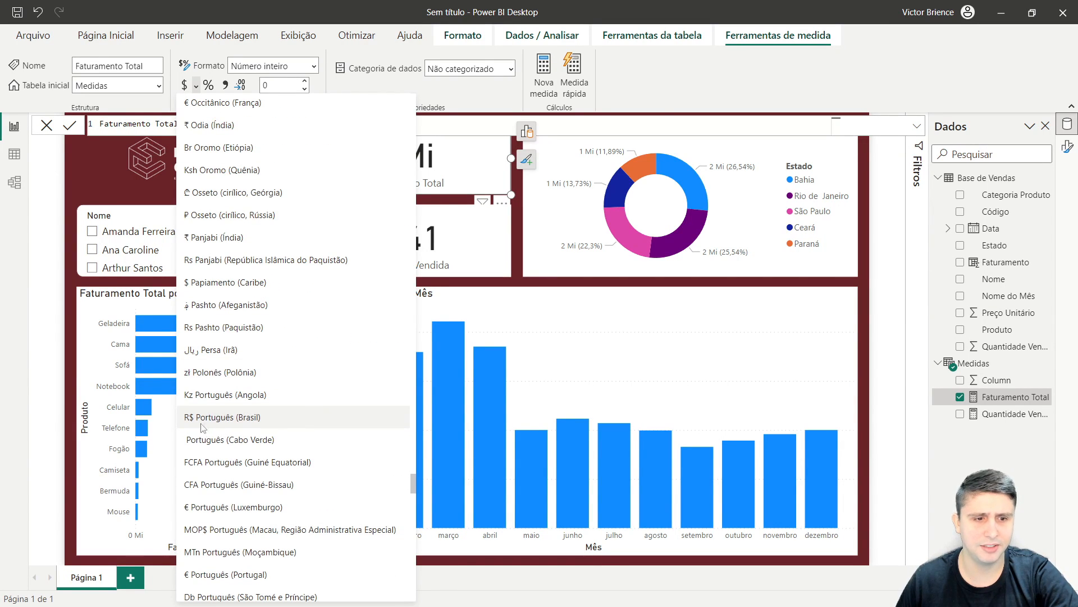
pyautogui.click(214, 420)
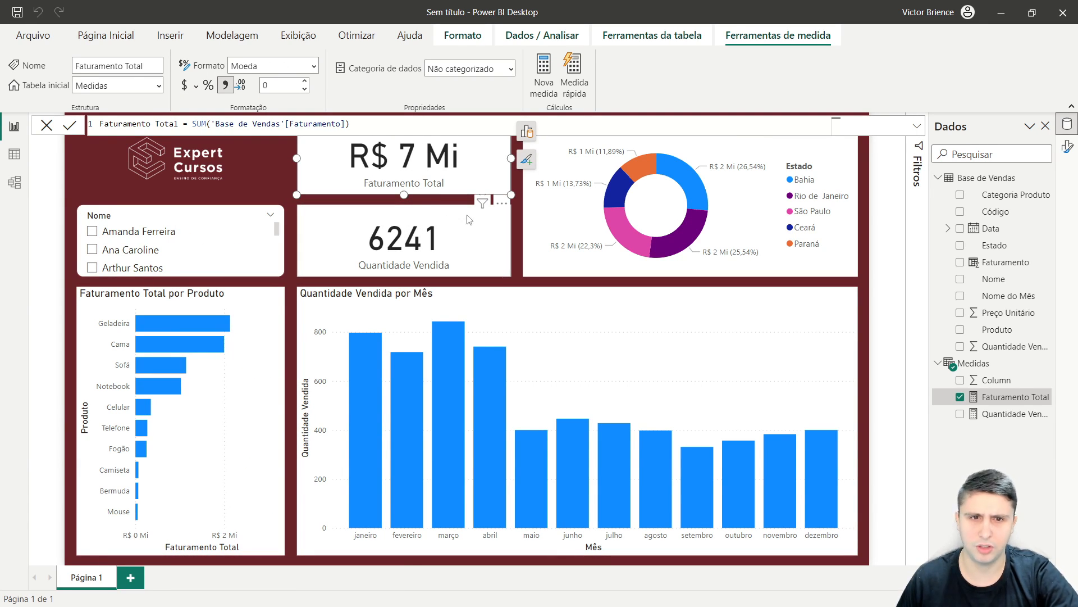
# Step: Give the Faturamento Total card a dark red visual border with 10 px rounded corners
pyautogui.click(1066, 147)
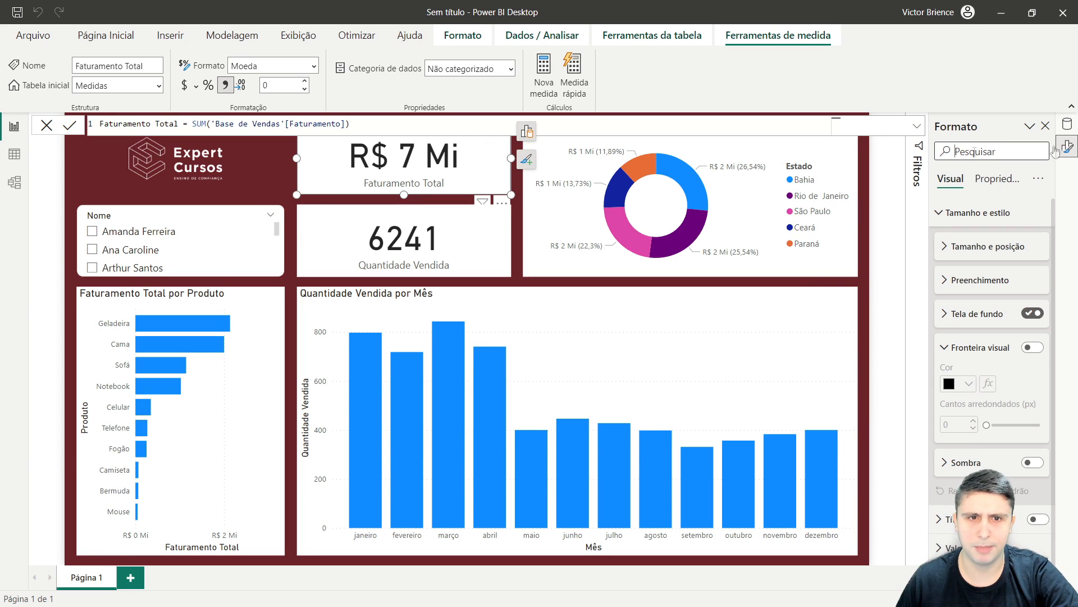
pyautogui.click(289, 208)
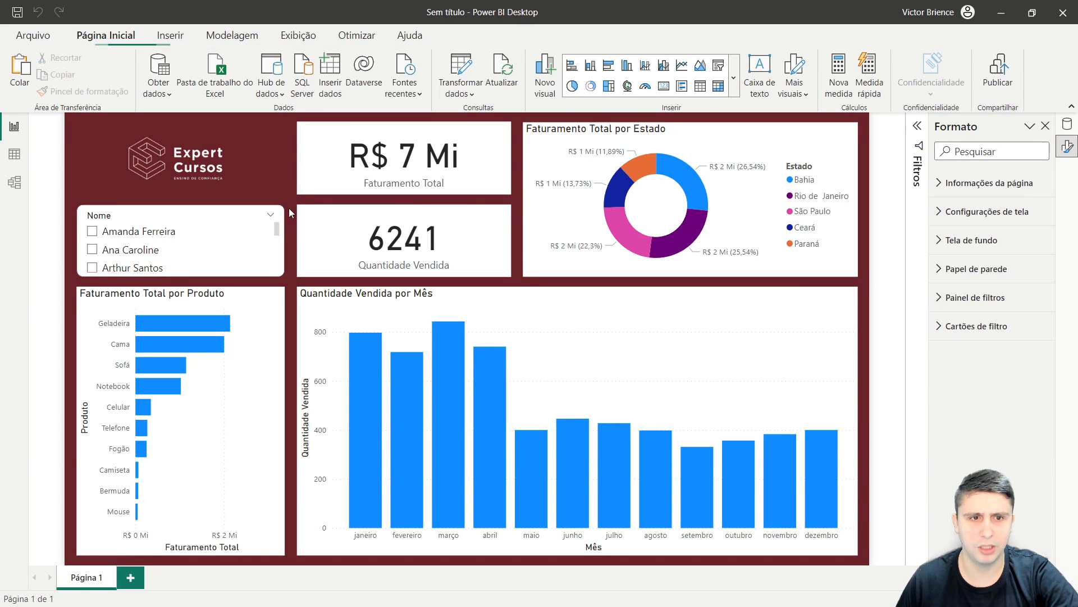
pyautogui.click(327, 174)
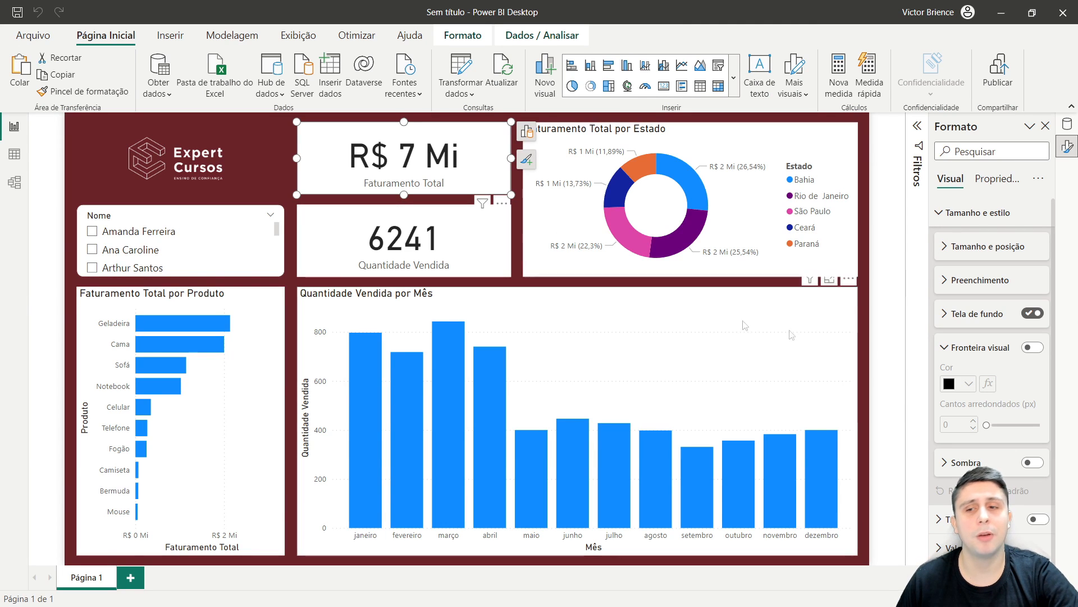
pyautogui.click(1028, 349)
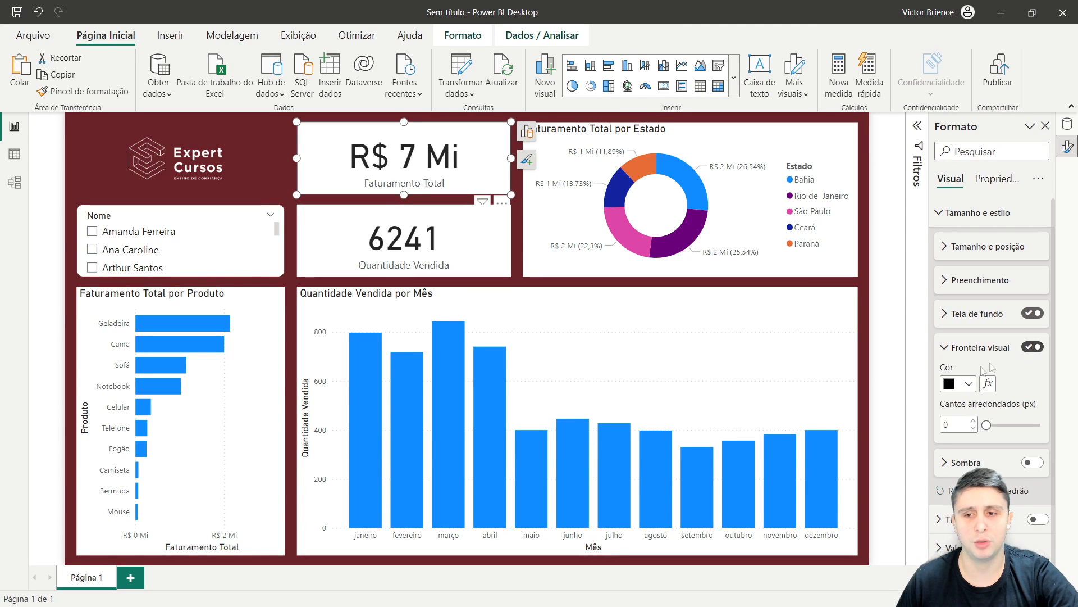
pyautogui.click(968, 384)
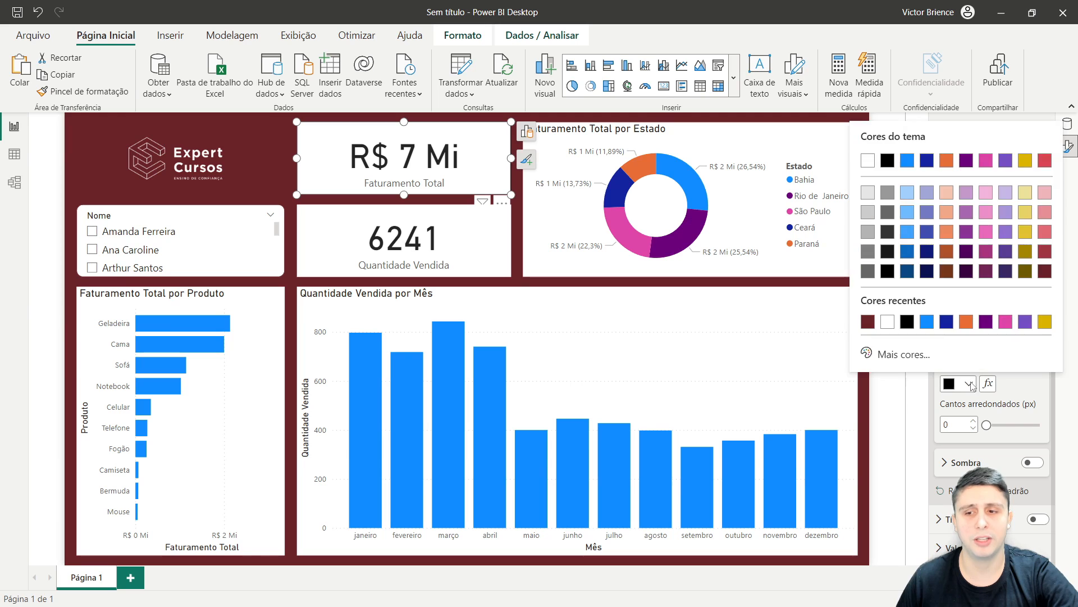
pyautogui.click(1045, 271)
pyautogui.click(973, 422)
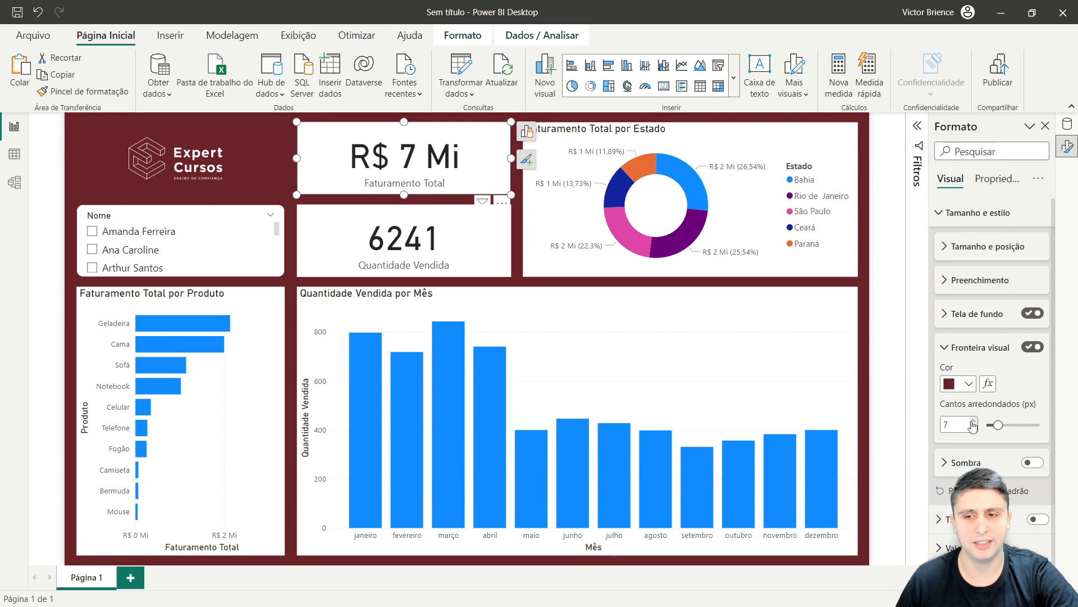
pyautogui.click(973, 422)
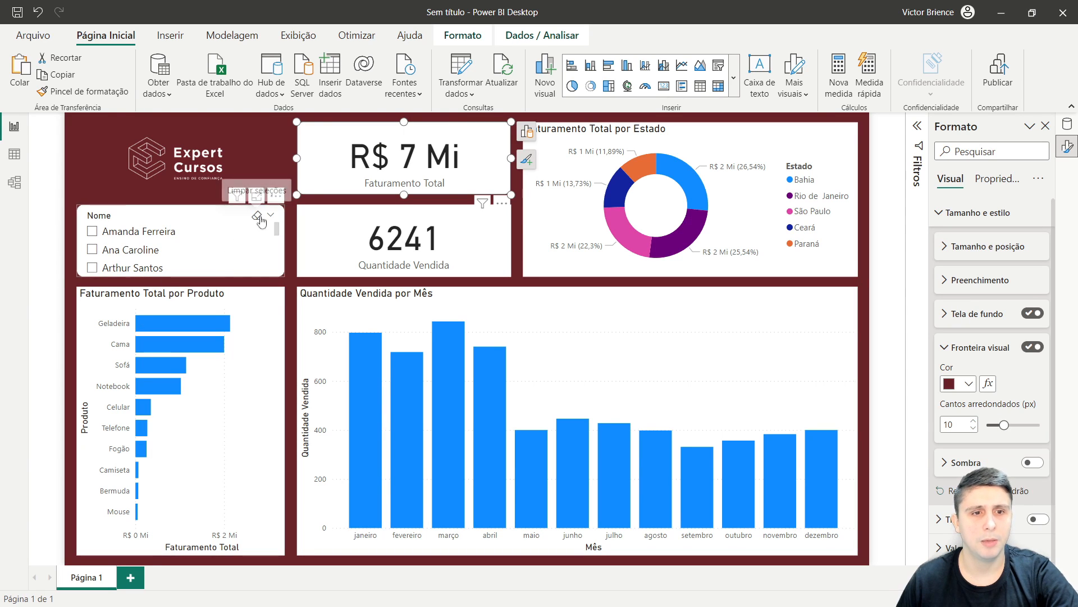
pyautogui.click(289, 195)
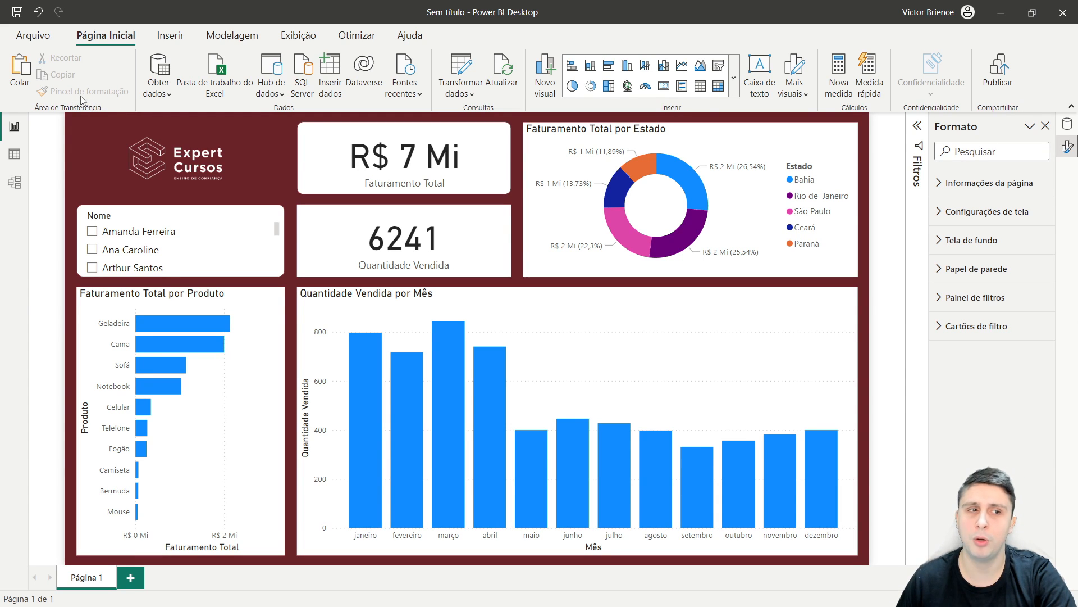
# Step: Copy the Faturamento Total card's formatting onto the Quantidade Vendida card with the format painter
pyautogui.click(331, 151)
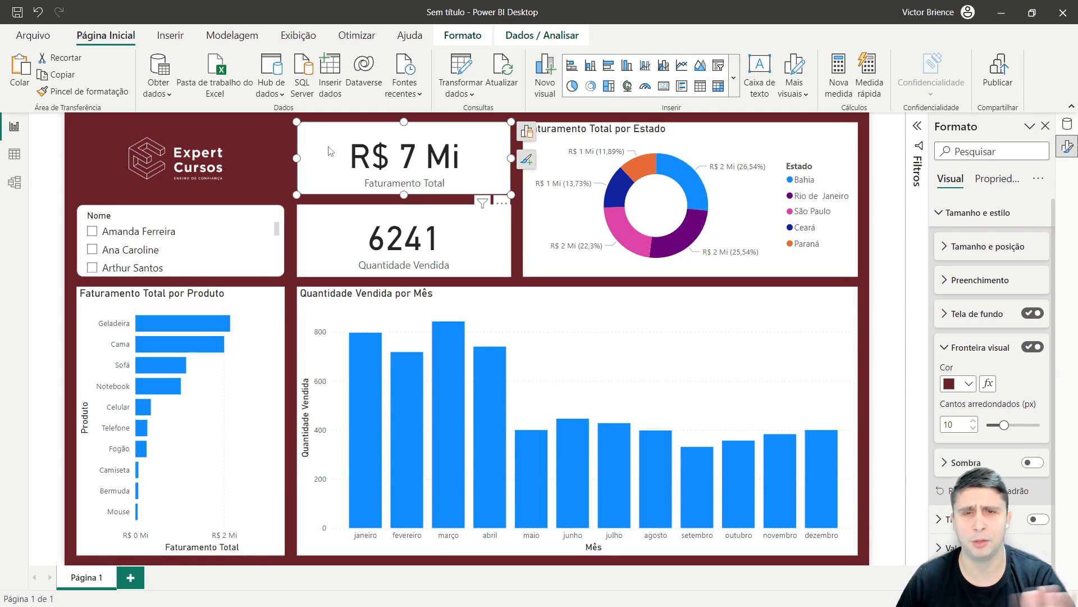
pyautogui.click(100, 92)
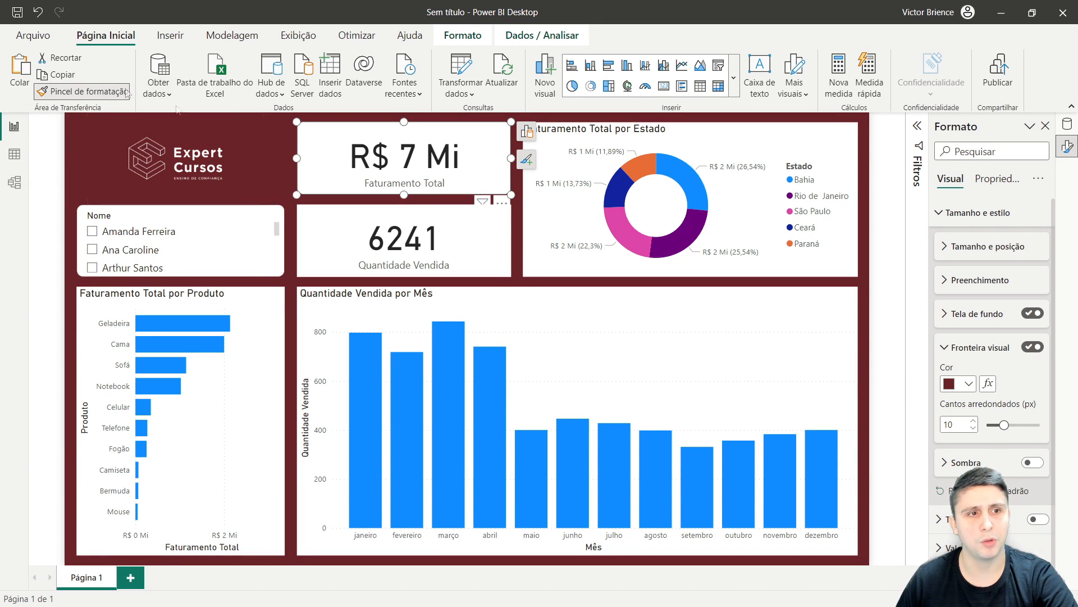
pyautogui.click(355, 227)
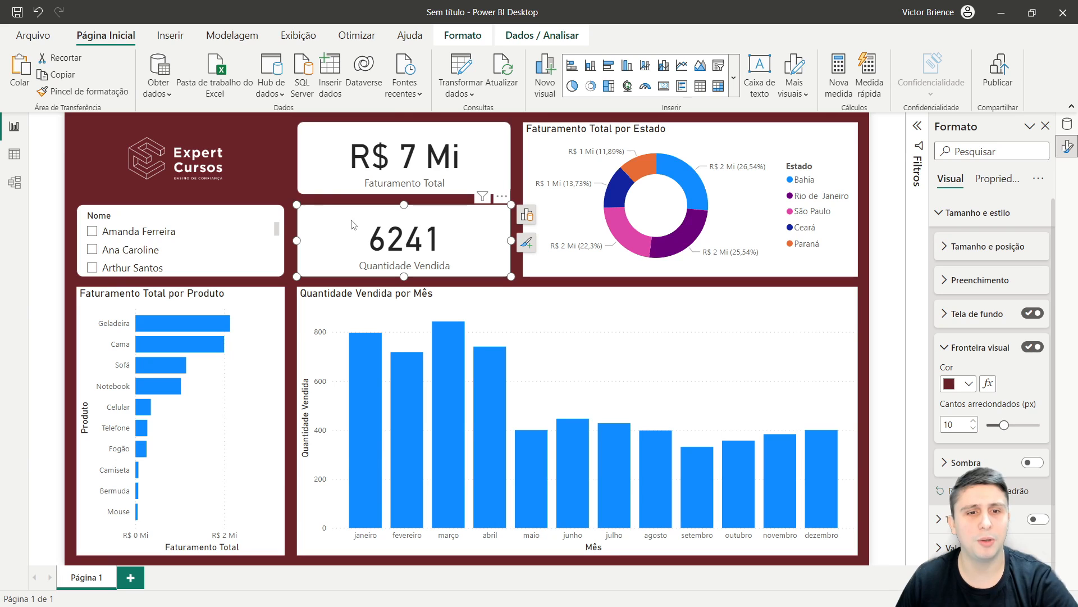
pyautogui.click(291, 190)
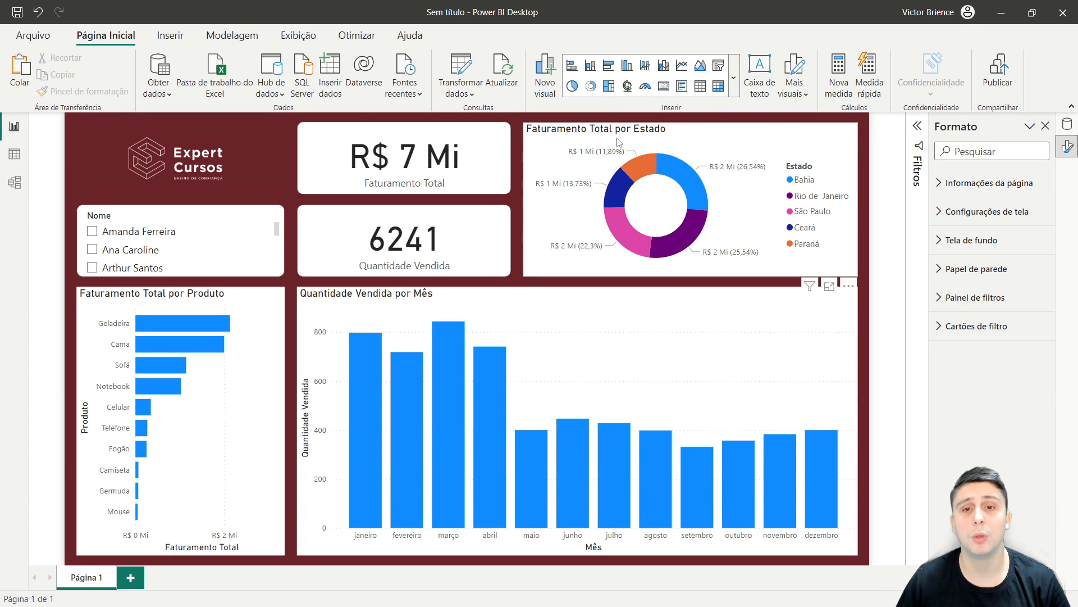
# Step: Give the Faturamento Total por Estado donut chart a dark red visual border with 10 px rounded corners
pyautogui.click(726, 138)
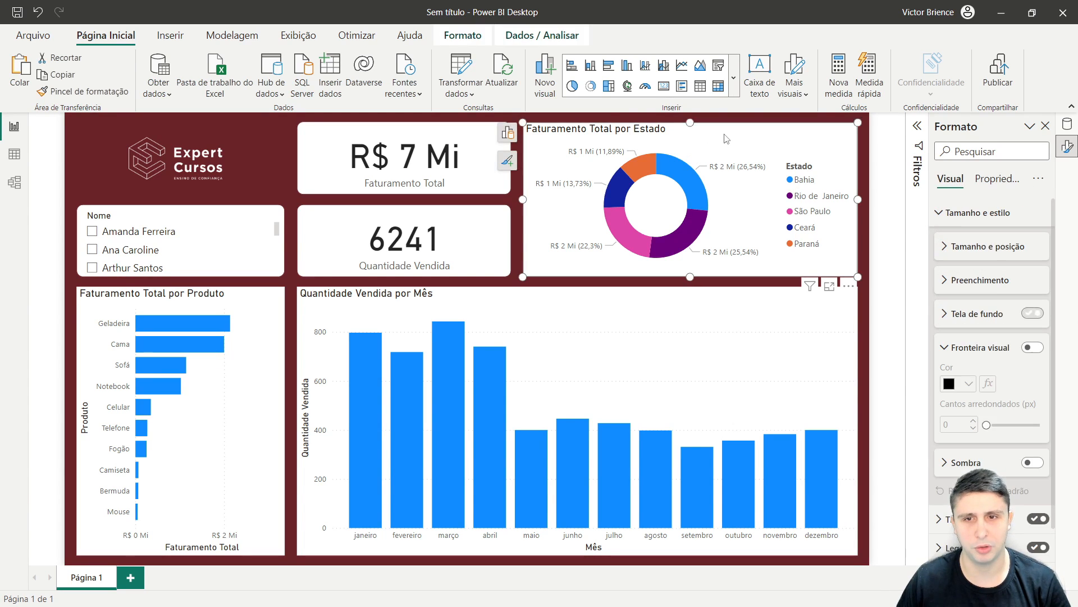
pyautogui.scroll(-1, 964, 241)
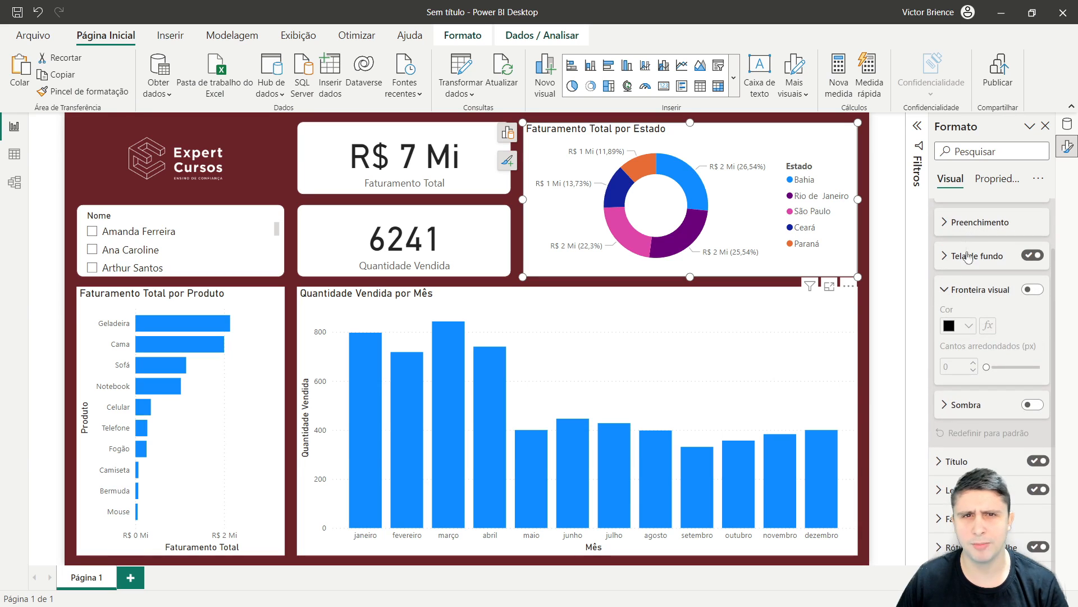
pyautogui.click(1030, 291)
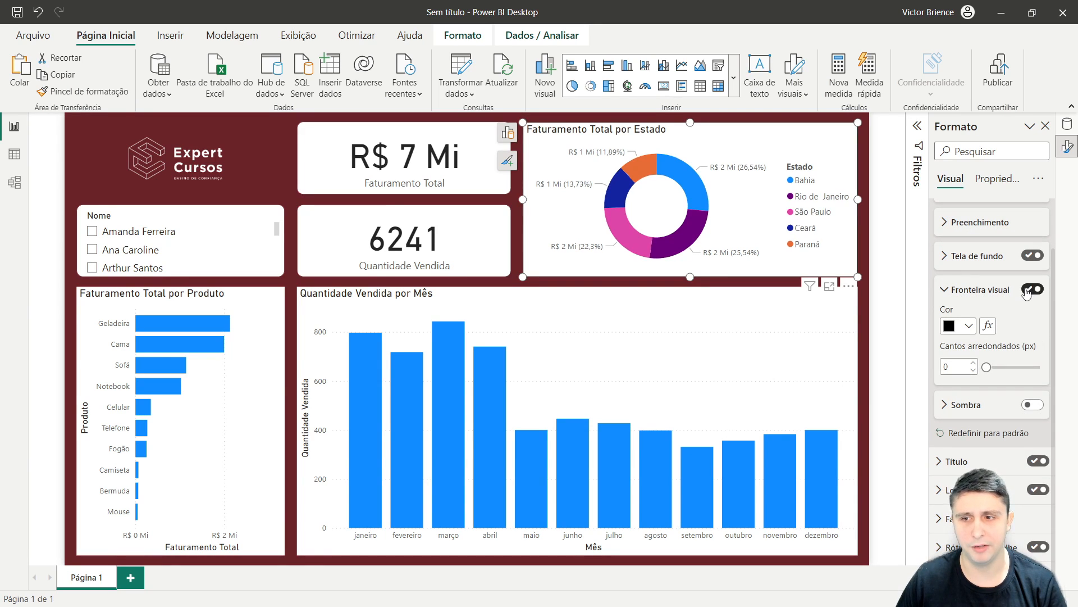
pyautogui.click(969, 326)
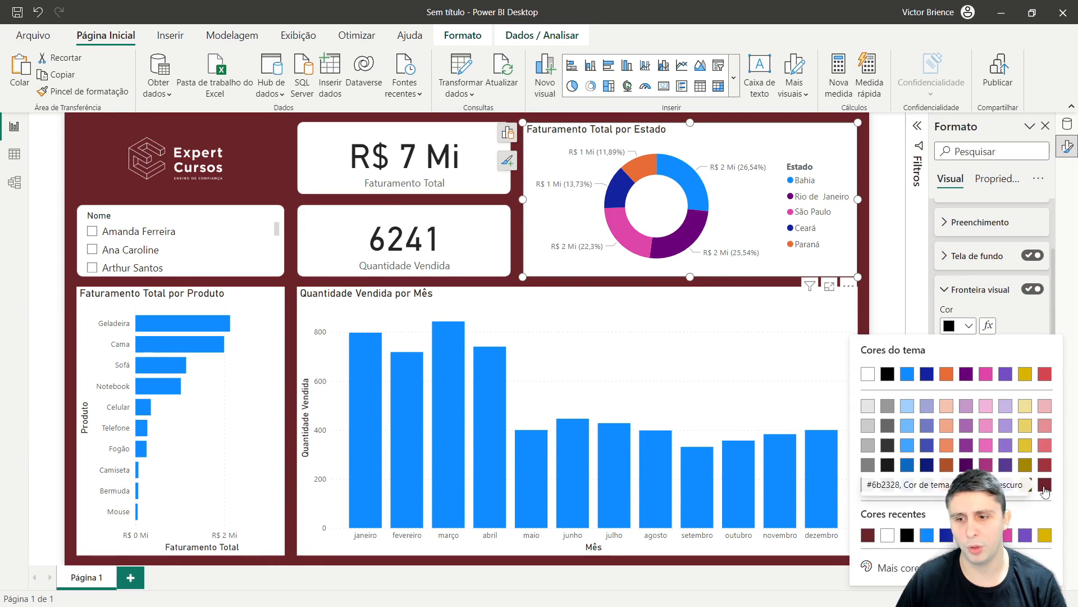
pyautogui.click(868, 534)
pyautogui.click(973, 366)
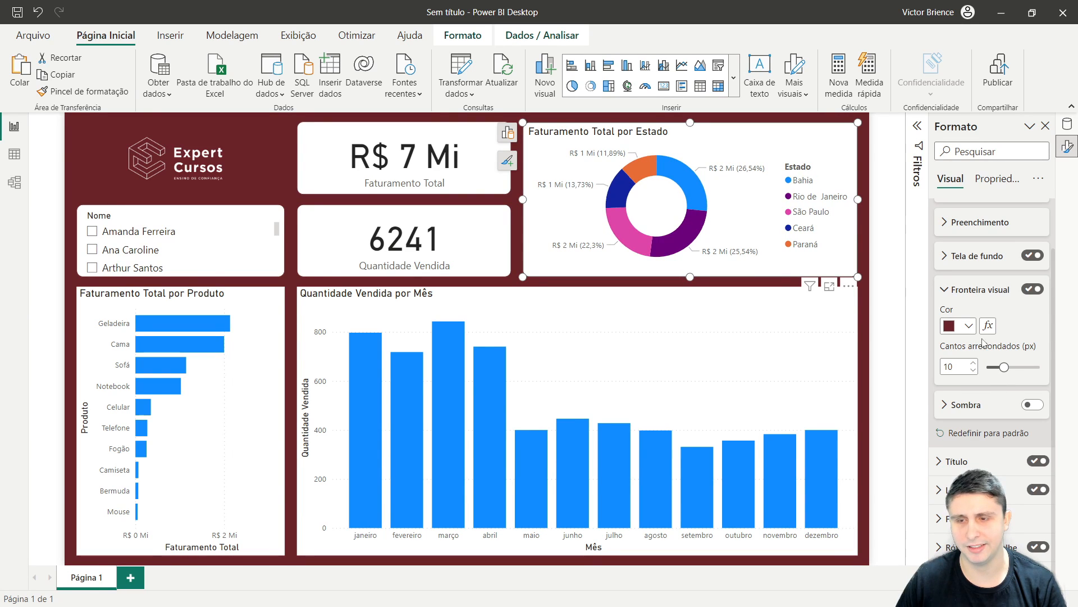
pyautogui.click(942, 462)
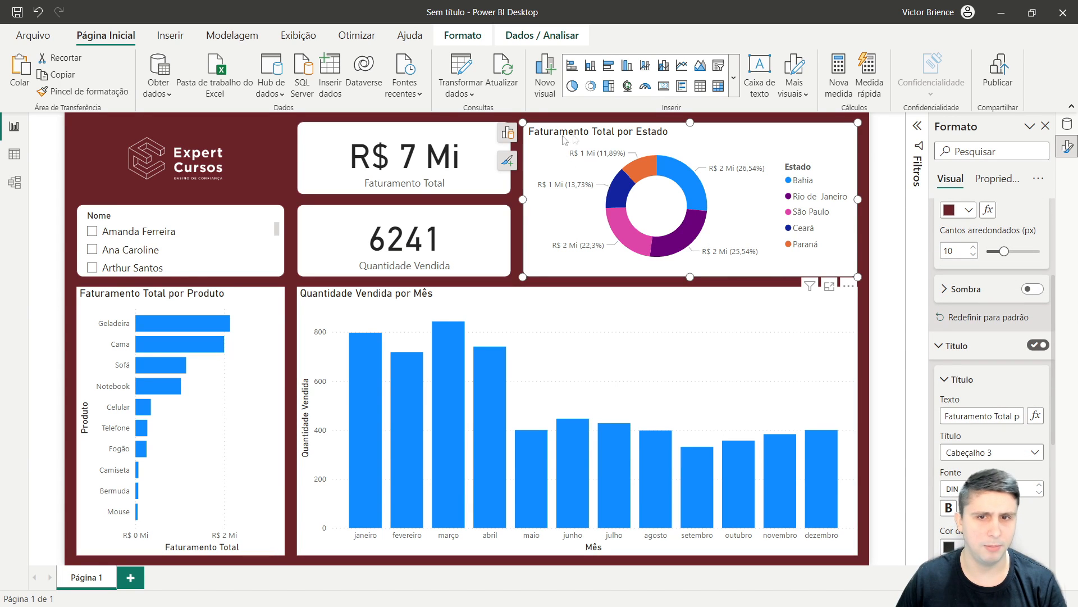
pyautogui.scroll(3, 980, 278)
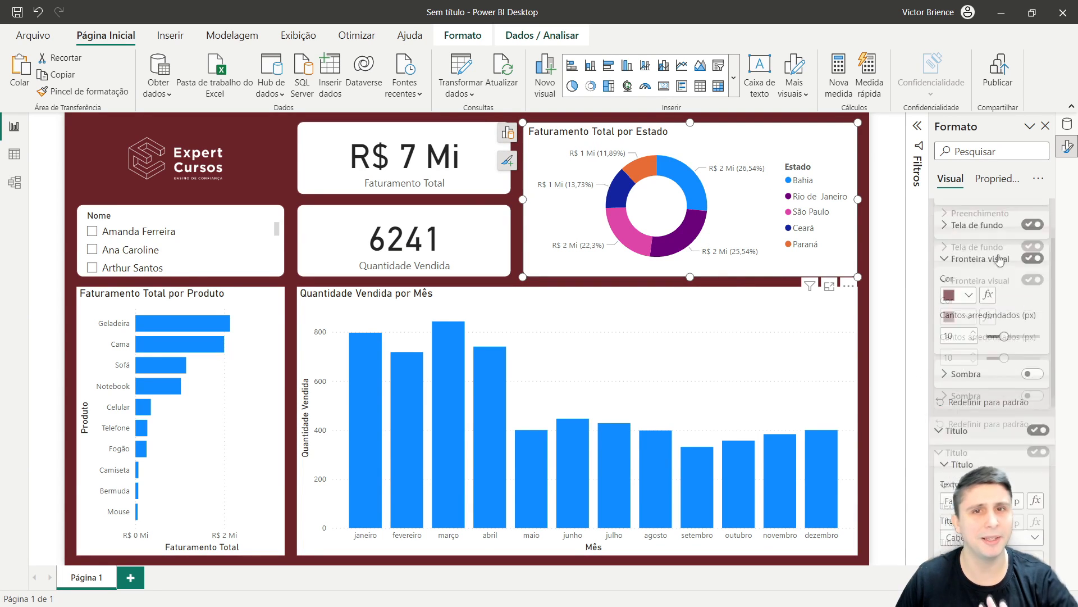
pyautogui.click(946, 316)
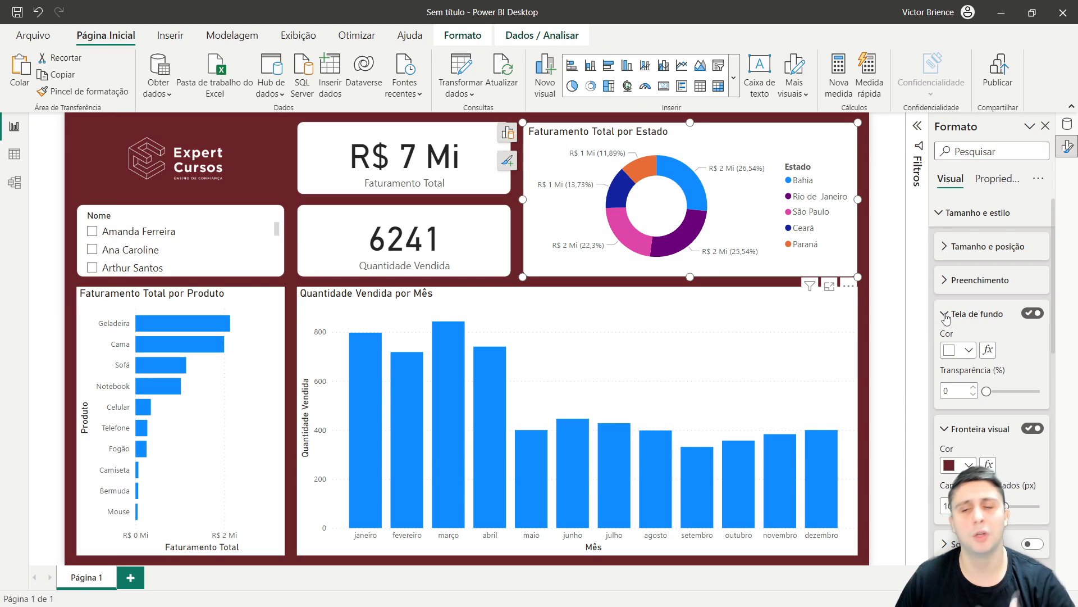
pyautogui.click(946, 314)
pyautogui.click(948, 350)
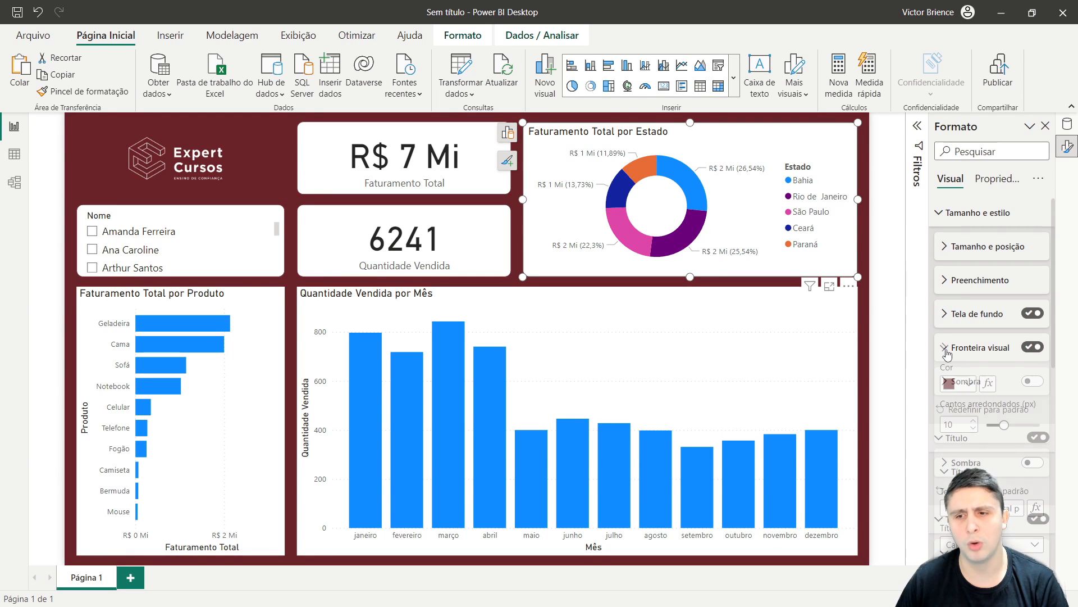
pyautogui.click(938, 440)
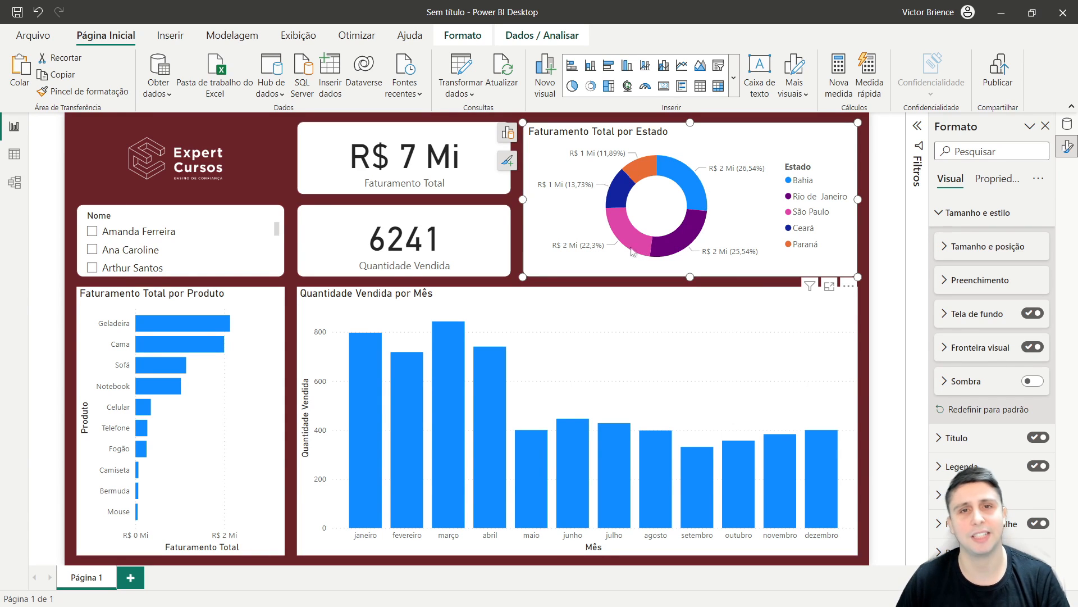
pyautogui.moveTo(630, 250)
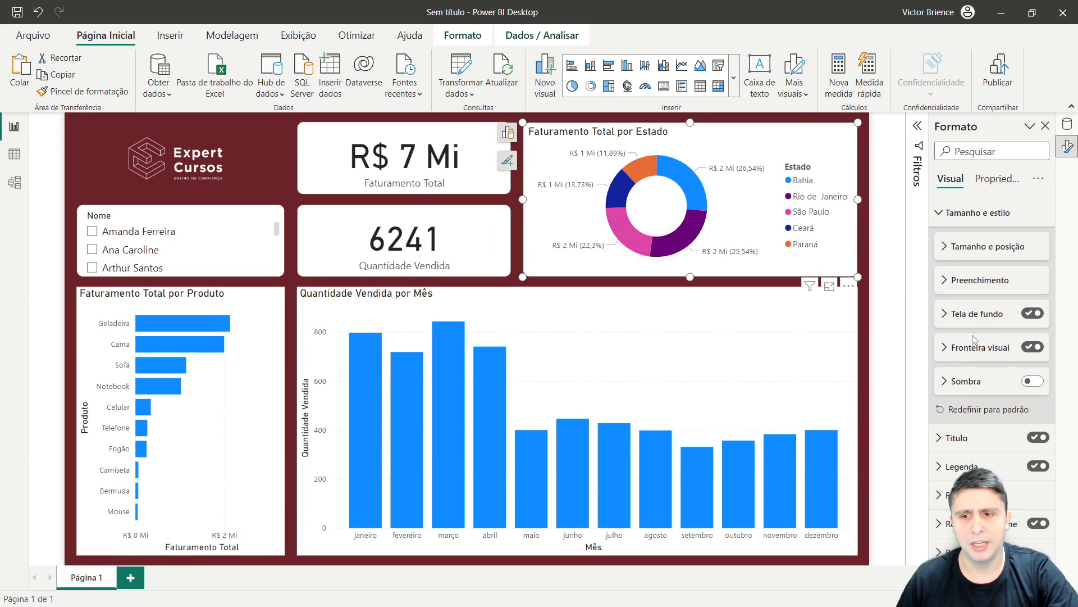
# Step: Recolour the donut chart's Bahia slice with the base theme red and its Rio de Janeiro slice with the lightest red tint
pyautogui.click(939, 212)
pyautogui.click(937, 296)
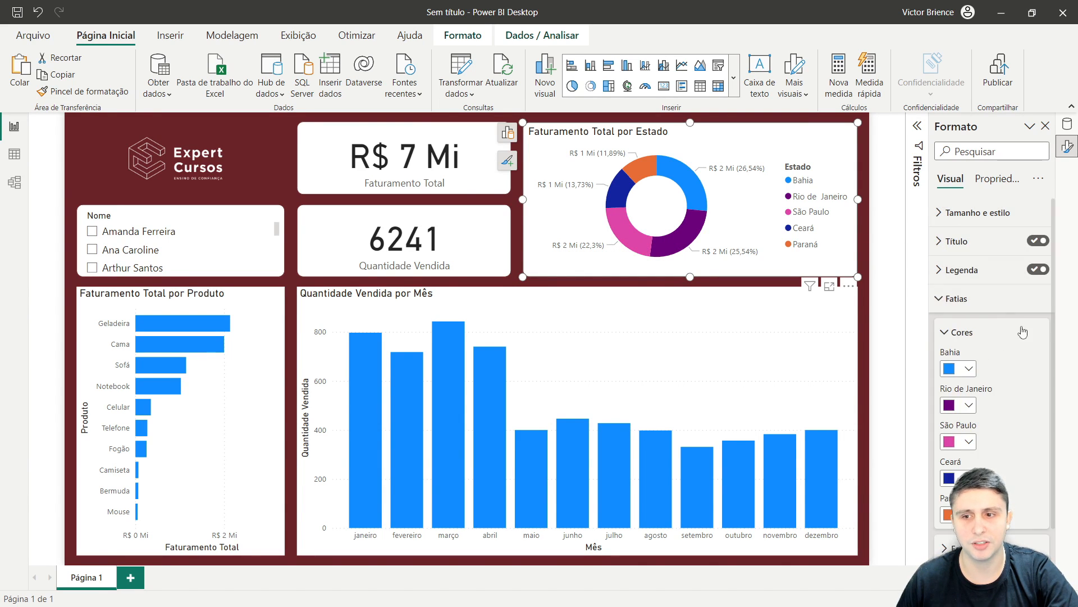
pyautogui.scroll(-1, 969, 316)
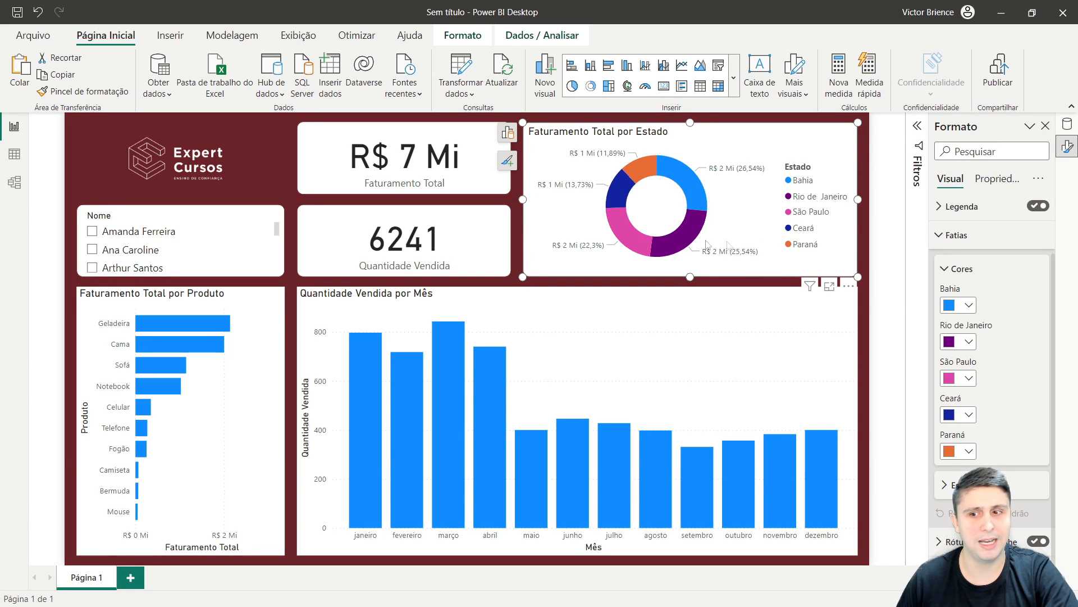
pyautogui.click(968, 305)
pyautogui.click(1045, 353)
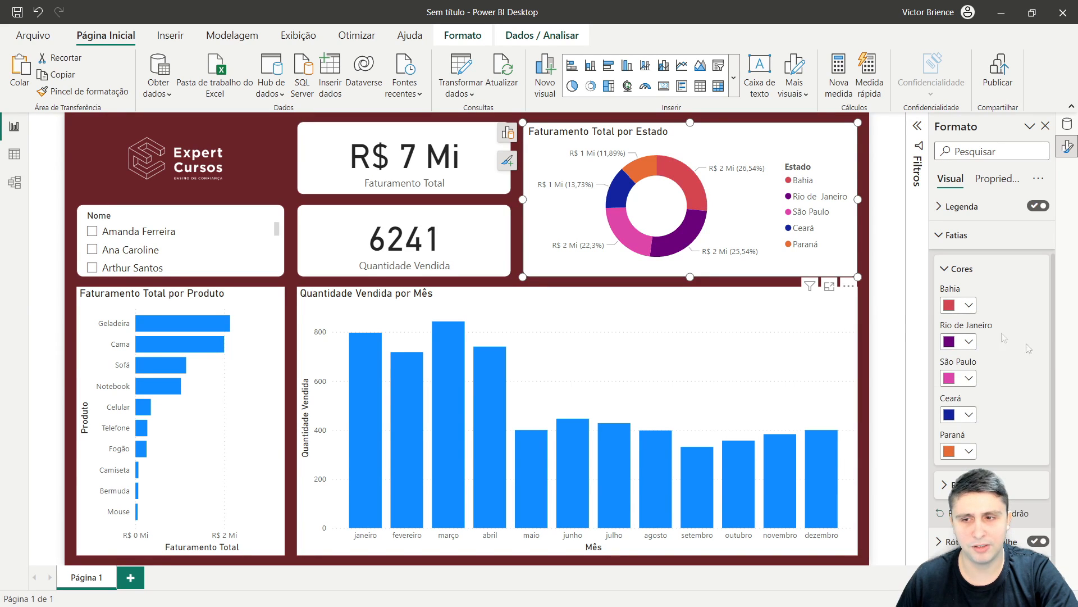
pyautogui.click(969, 341)
pyautogui.click(1044, 421)
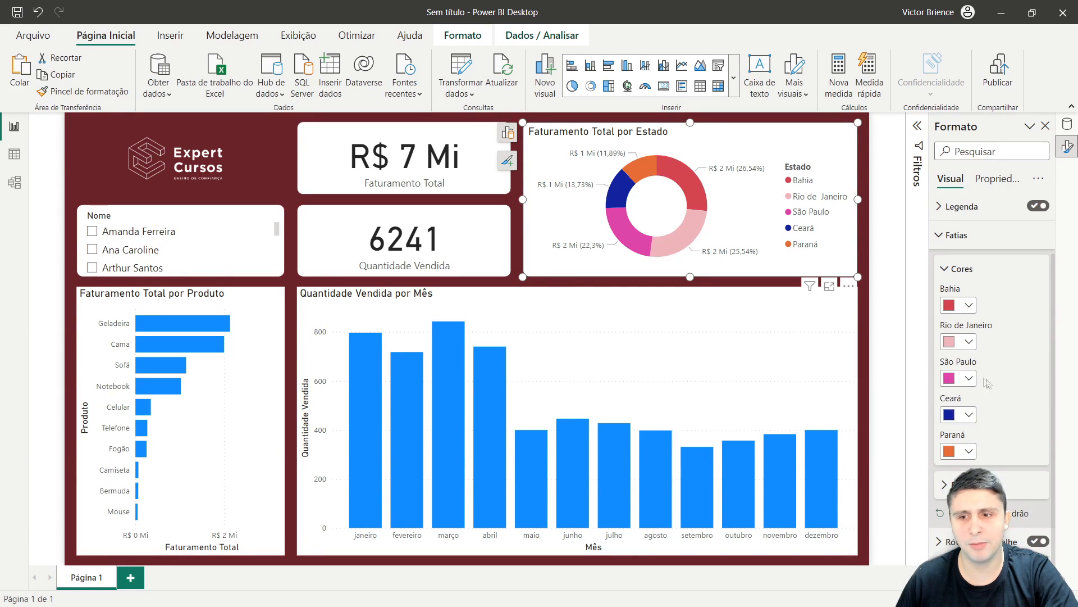
# Step: Recolour the donut slices: São Paulo in a medium-light red tint, Ceará in the darkest red and Paraná in the second-darkest red shade
pyautogui.click(968, 378)
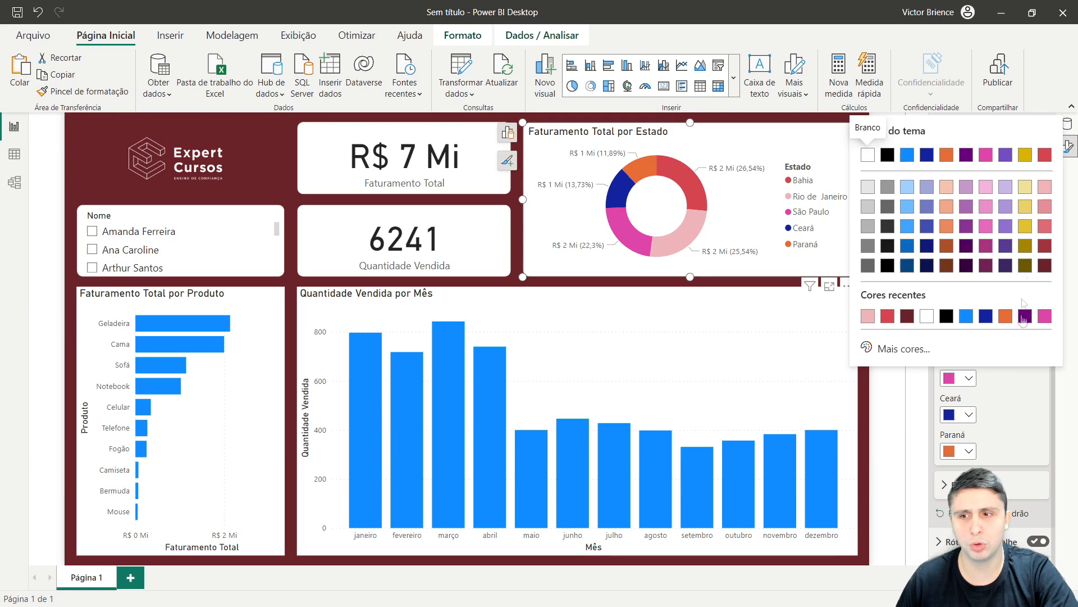
pyautogui.click(1044, 226)
pyautogui.click(966, 413)
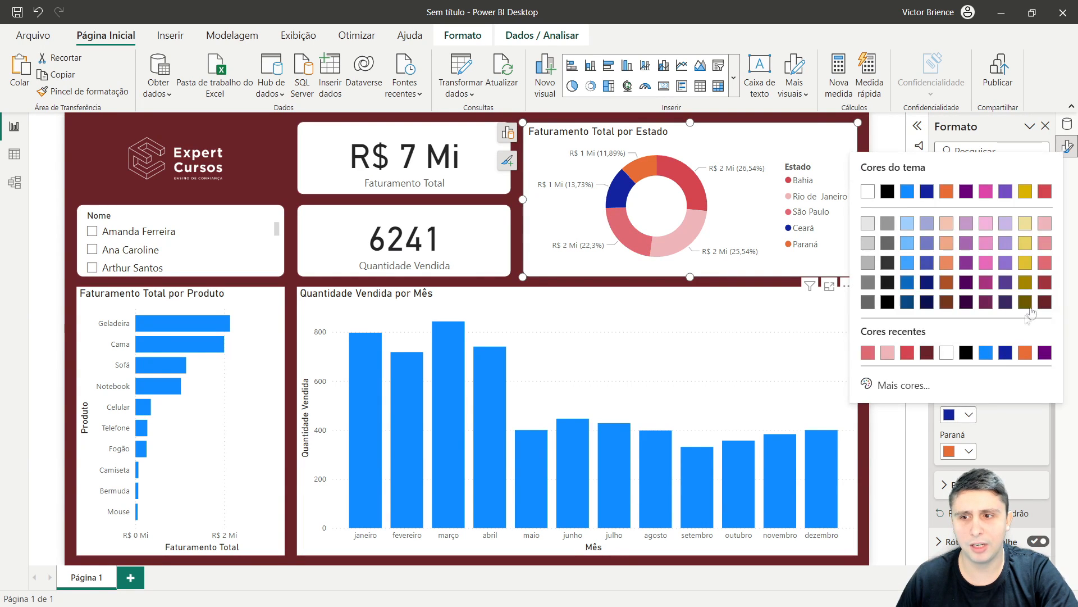
pyautogui.click(1042, 308)
pyautogui.click(968, 451)
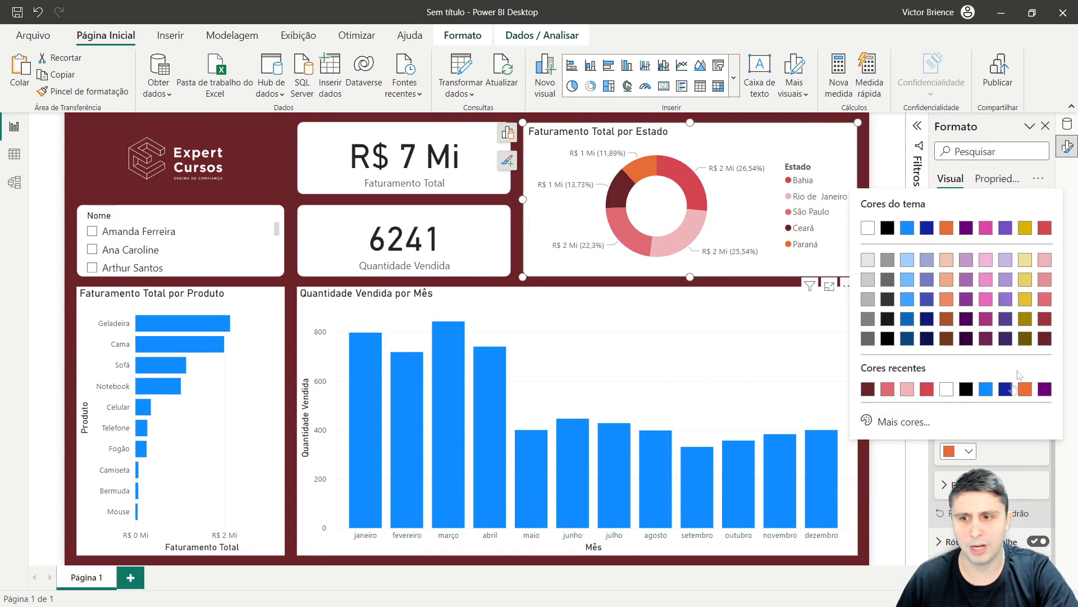
pyautogui.click(1049, 320)
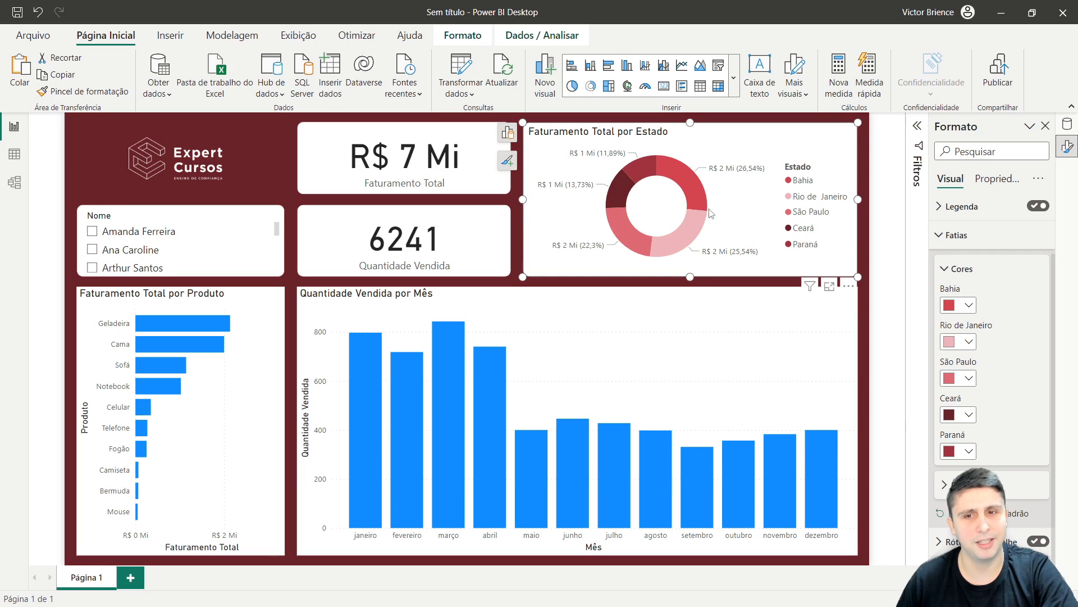
pyautogui.click(943, 234)
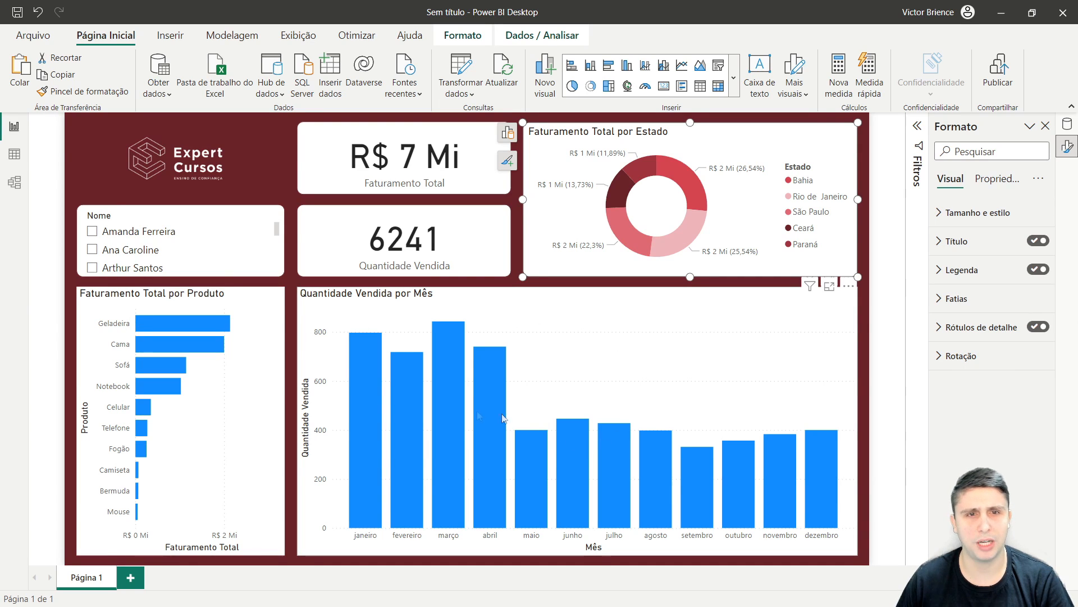
# Step: Turn on the visual border of the Faturamento Total por Produto bar chart and colour it the darkest theme red
pyautogui.click(256, 318)
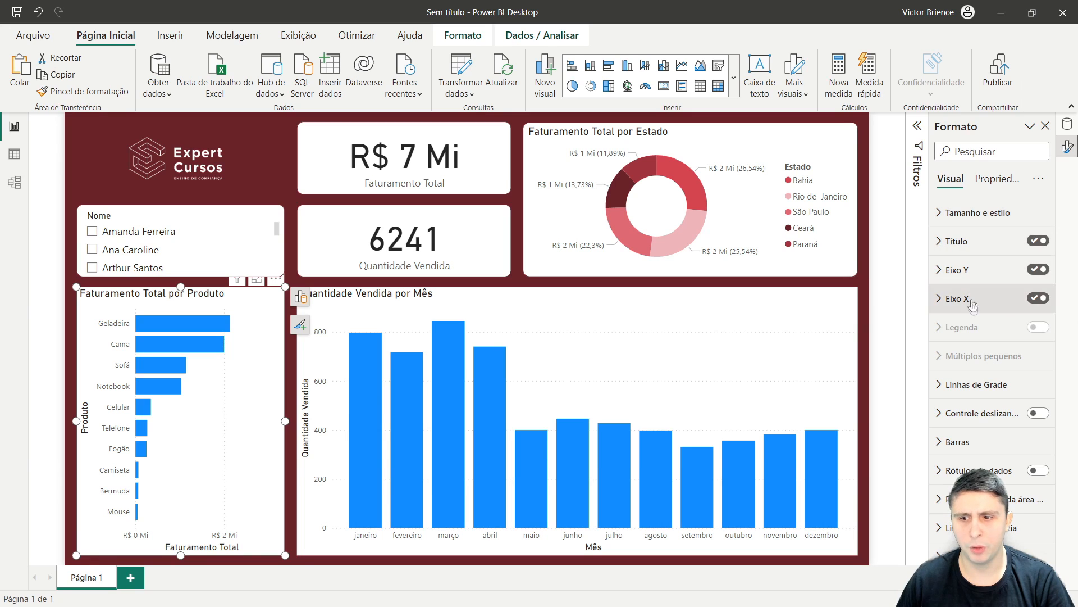
pyautogui.click(936, 214)
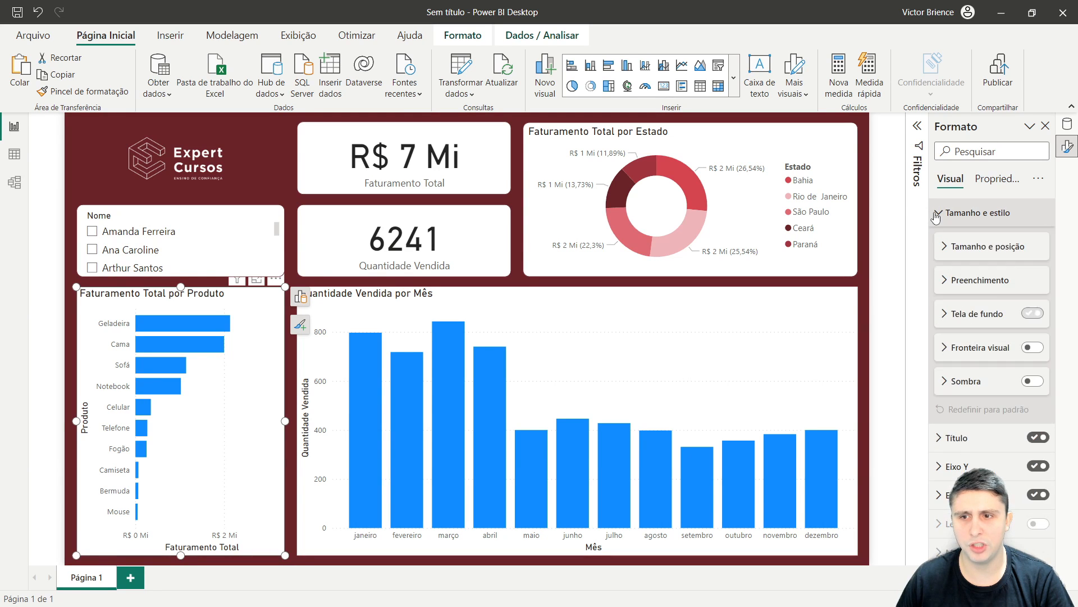
pyautogui.scroll(-2, 982, 253)
pyautogui.click(1026, 290)
pyautogui.click(946, 290)
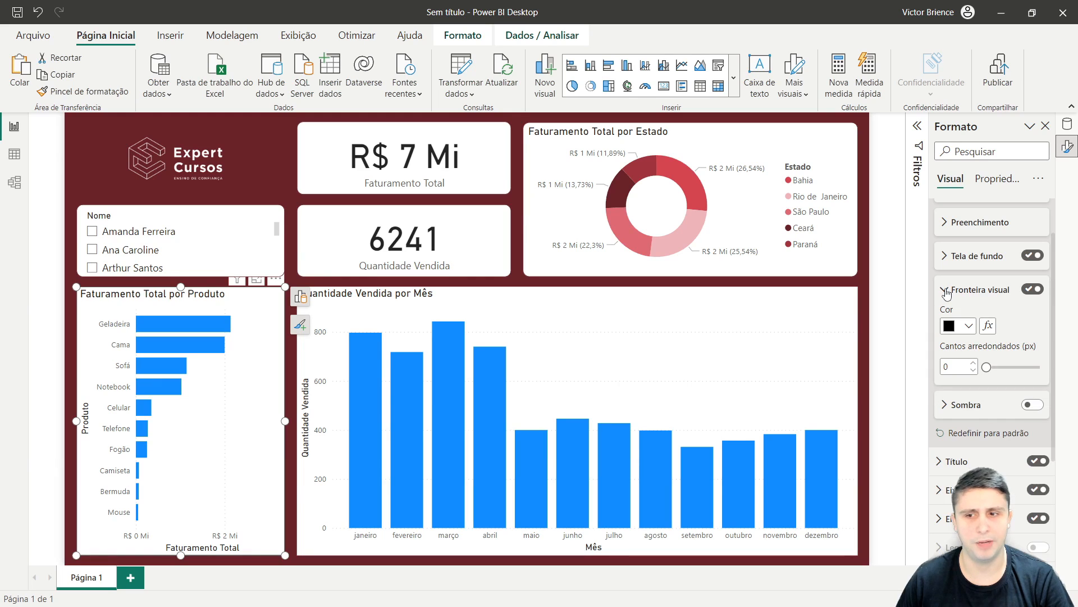
pyautogui.click(969, 326)
pyautogui.click(1045, 485)
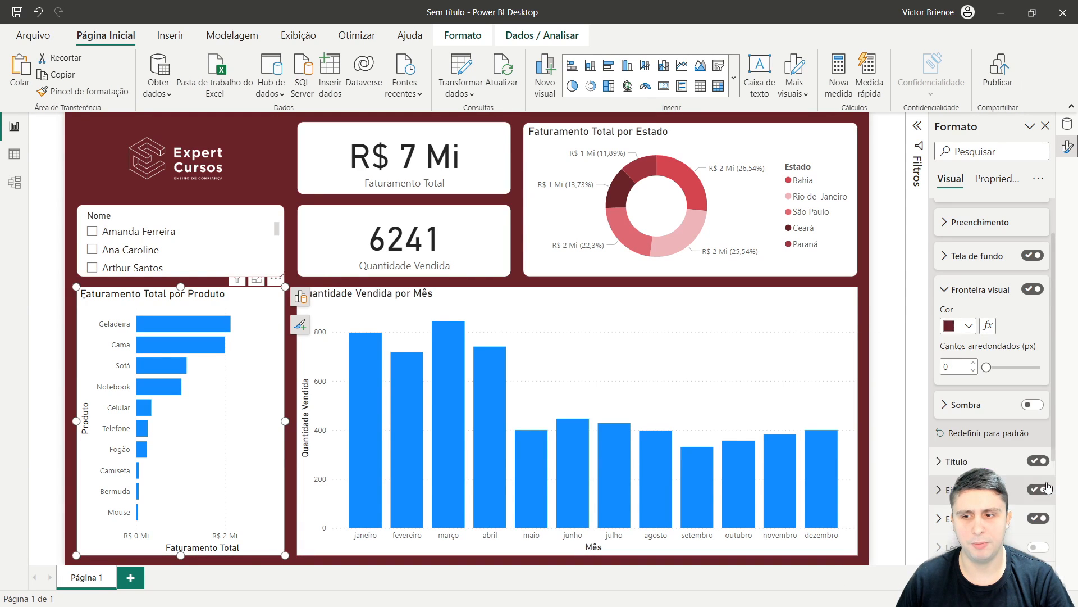
# Step: Set the rounded corners of the Faturamento Total por Produto chart's border to 10 px
pyautogui.click(974, 363)
pyautogui.click(974, 364)
pyautogui.click(974, 363)
pyautogui.click(974, 363)
pyautogui.click(974, 363)
pyautogui.click(974, 364)
pyautogui.click(974, 364)
pyautogui.click(974, 363)
pyautogui.click(973, 364)
pyautogui.click(289, 196)
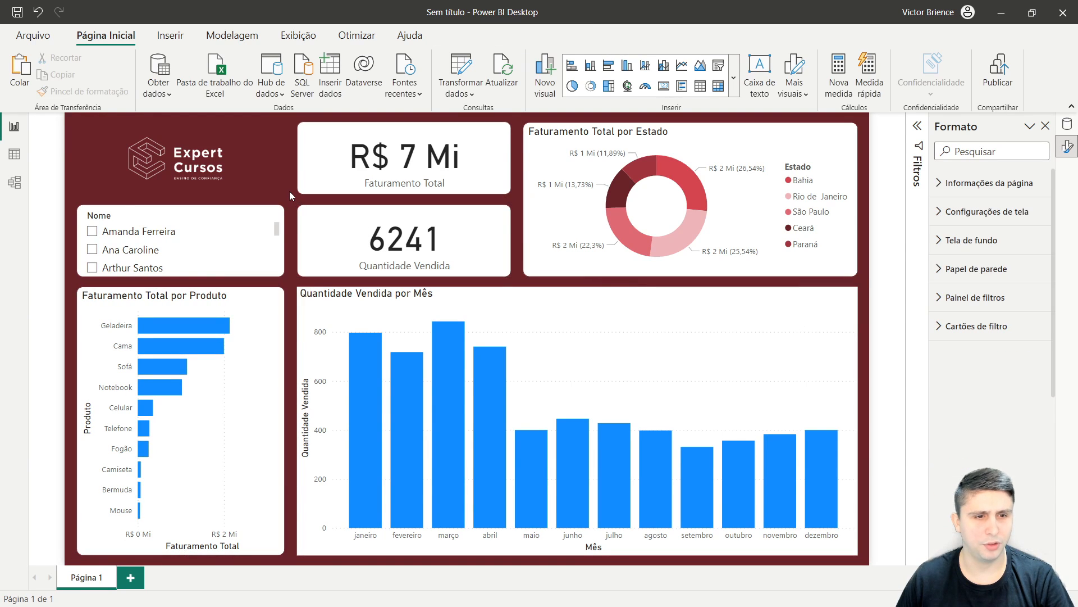
# Step: Turn on data labels for the bars of the Faturamento Total por Produto chart
pyautogui.click(259, 312)
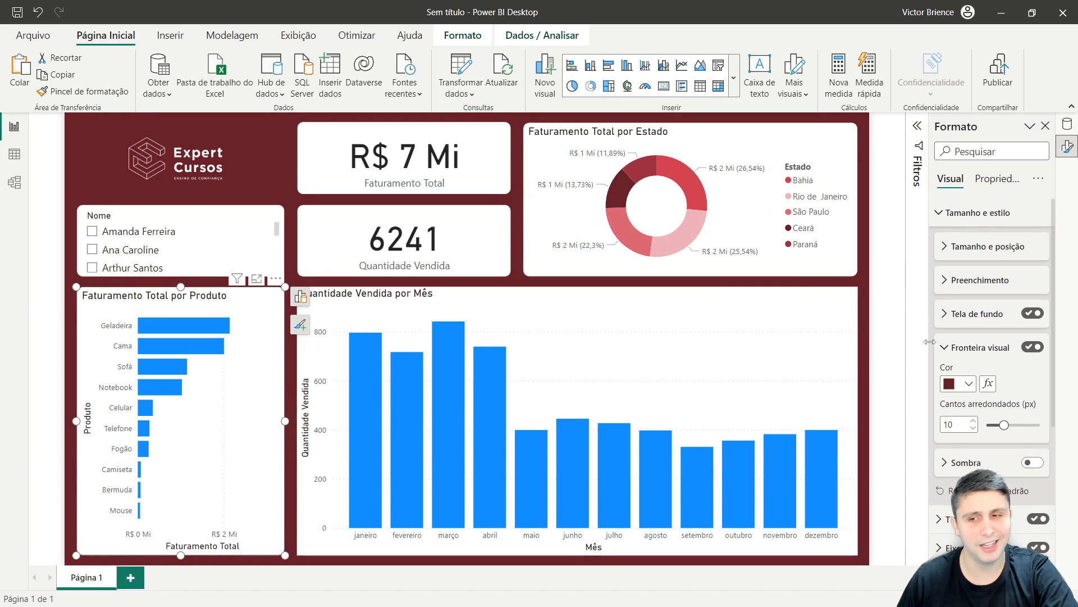
pyautogui.click(944, 213)
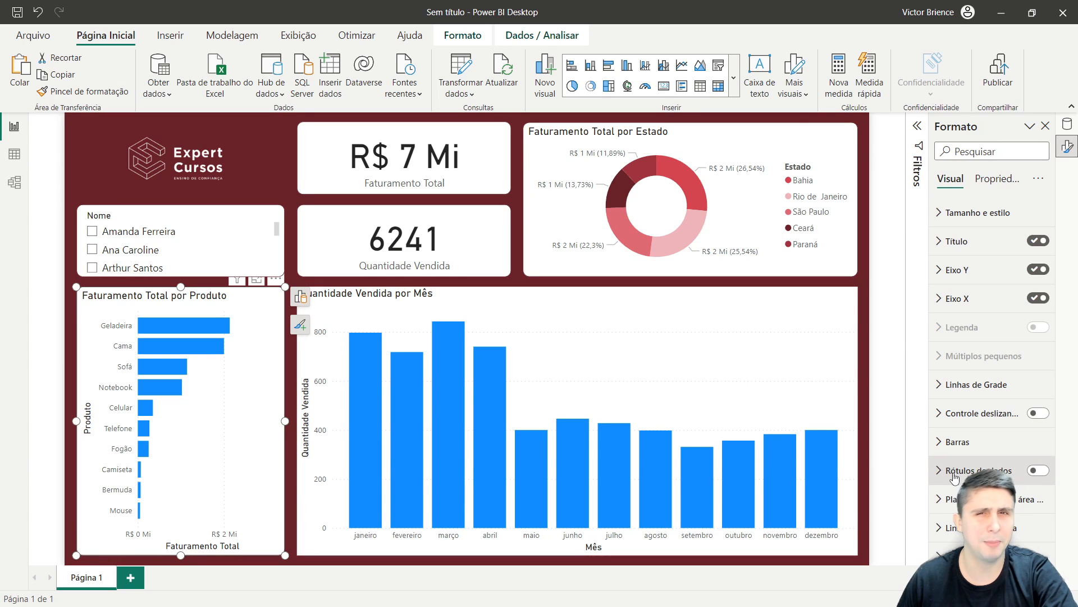
pyautogui.click(1032, 473)
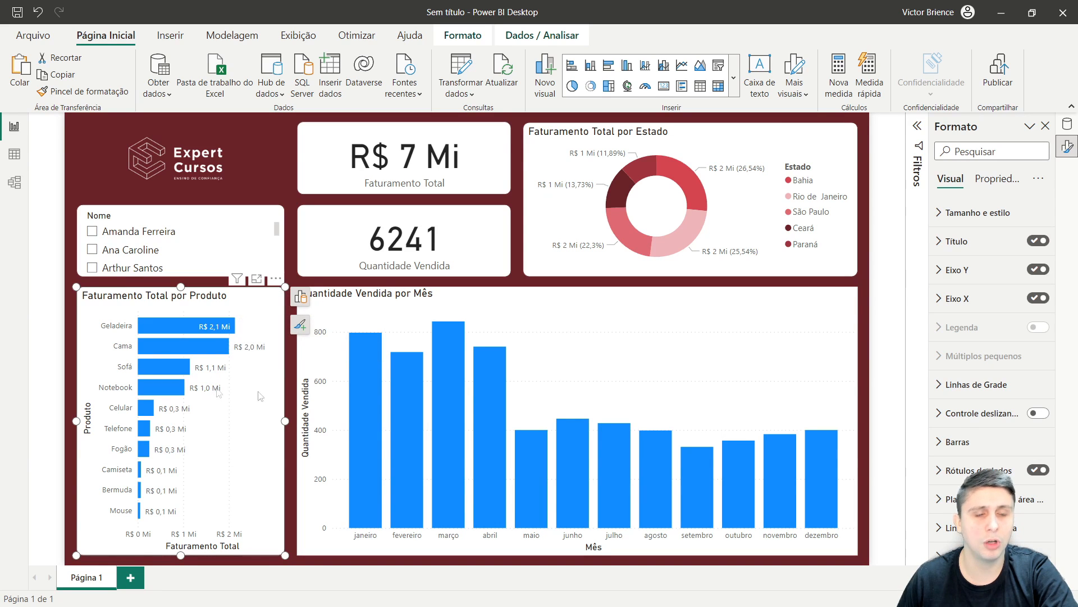
# Step: Hide the Y-axis title of the Faturamento Total por Produto chart
pyautogui.click(944, 275)
pyautogui.scroll(-2, 998, 381)
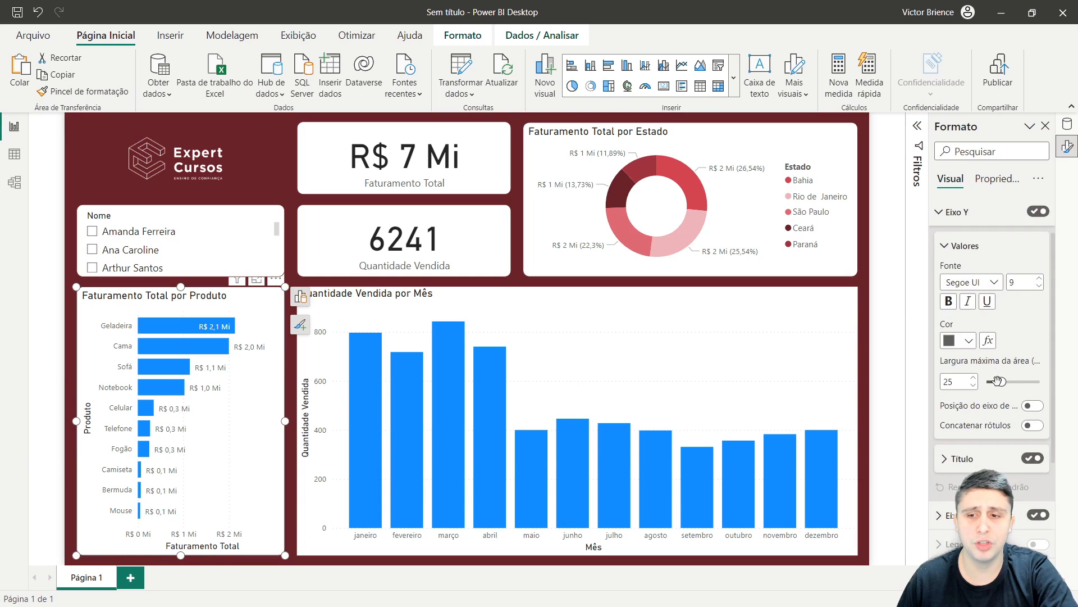
pyautogui.scroll(-1, 998, 381)
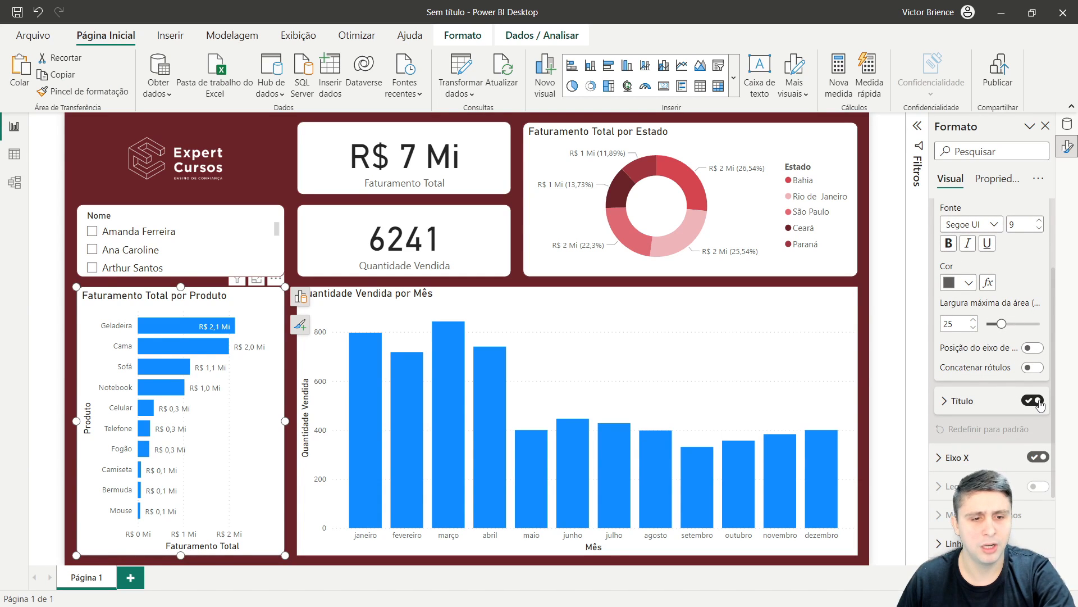
pyautogui.click(1033, 403)
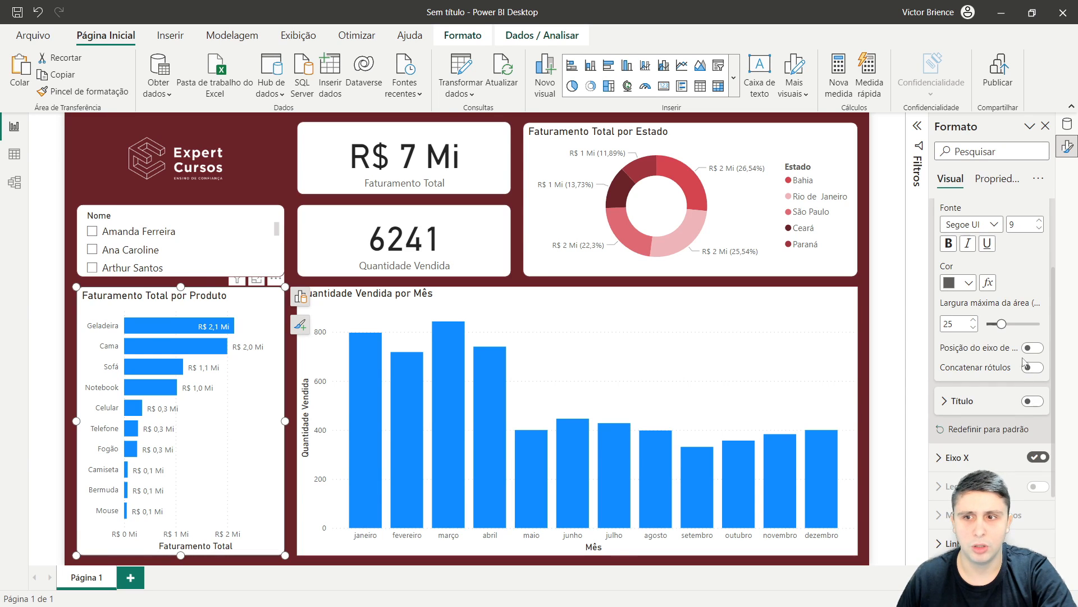
# Step: Hide the X-axis title and the whole X axis of the Faturamento Total por Produto chart
pyautogui.scroll(1, 1024, 359)
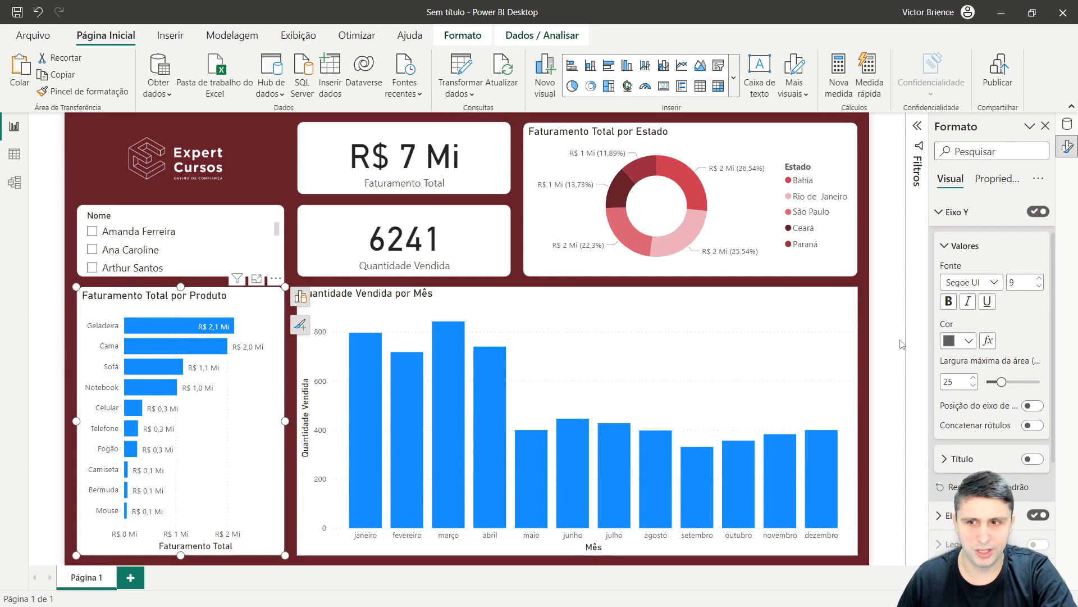
pyautogui.click(957, 212)
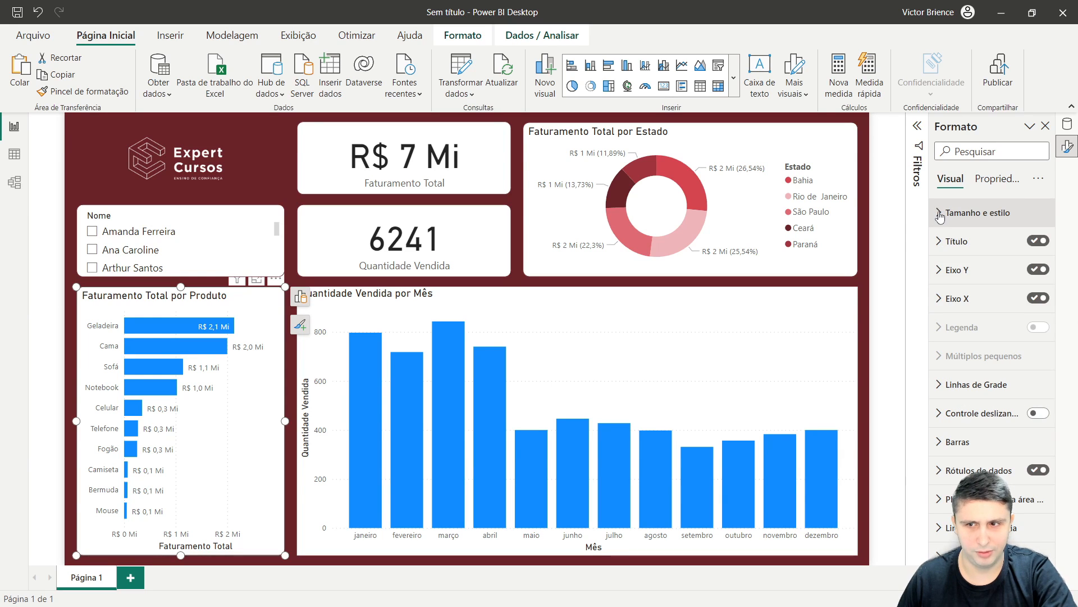
pyautogui.click(968, 303)
pyautogui.scroll(-2, 1030, 383)
pyautogui.click(1032, 395)
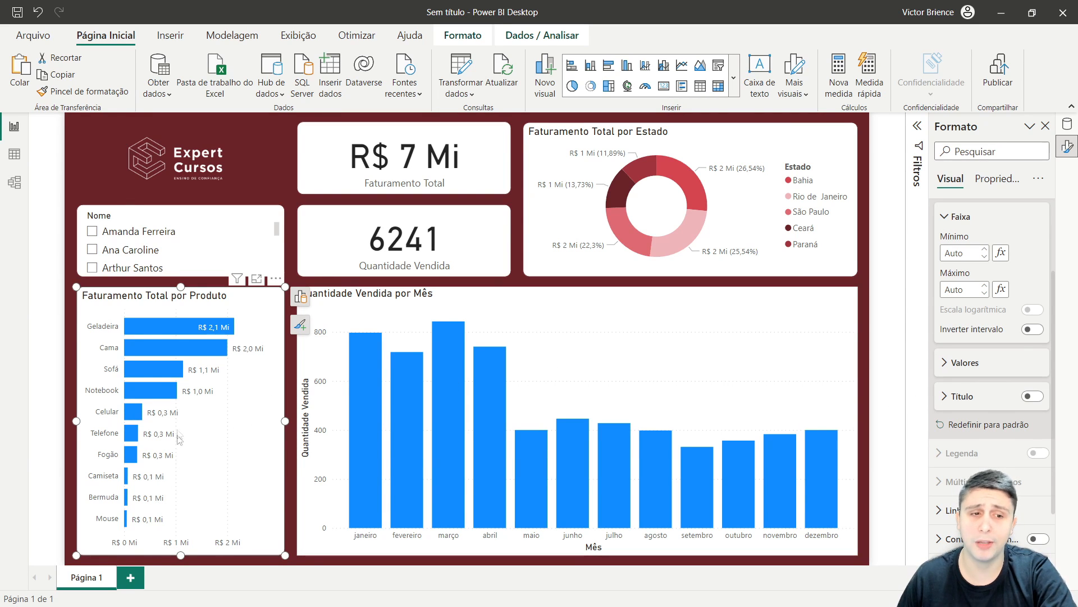
pyautogui.scroll(1, 1014, 331)
pyautogui.click(1038, 241)
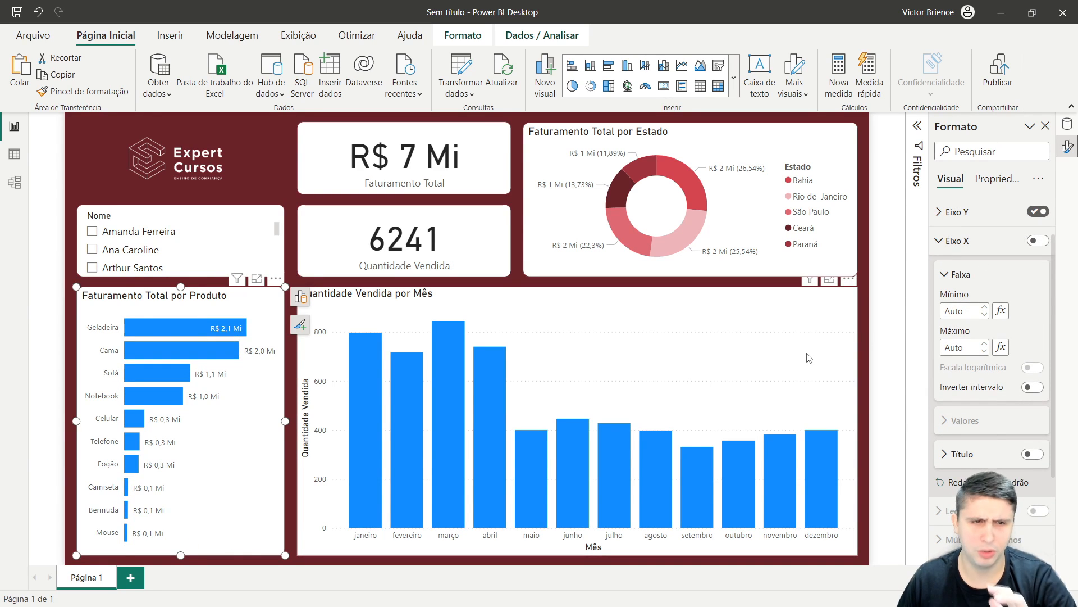
pyautogui.click(940, 241)
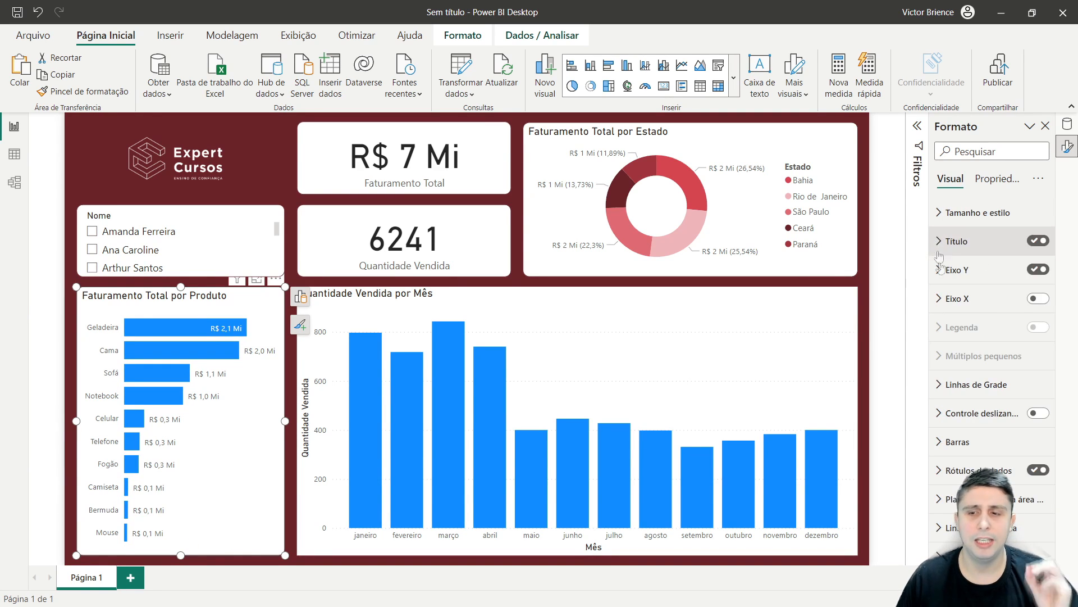
# Step: Colour the bars of the Faturamento Total por Produto chart the darkest theme red and deselect the chart
pyautogui.click(954, 439)
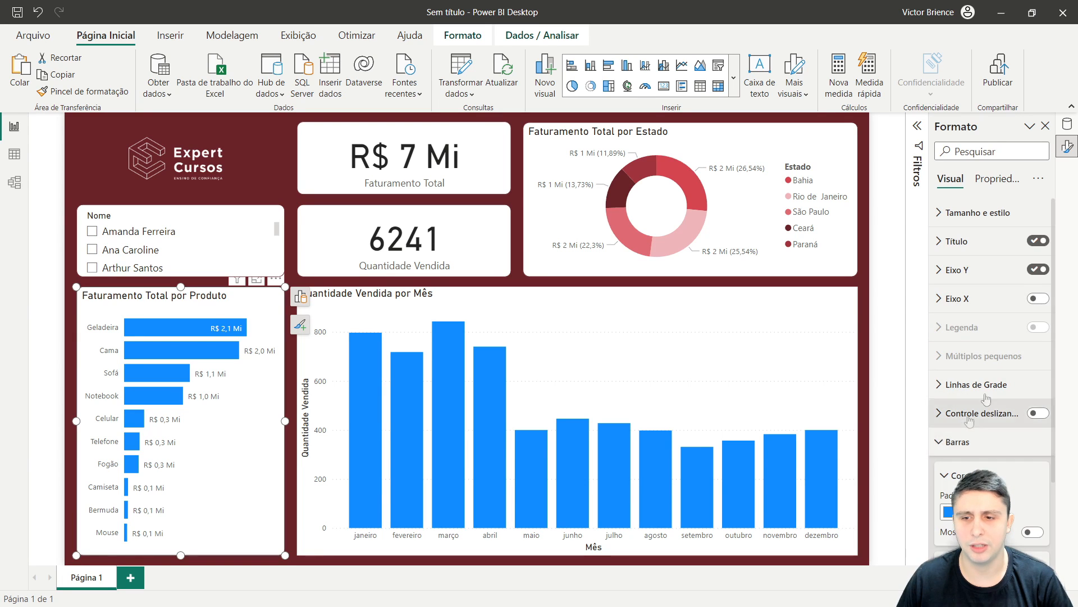
pyautogui.scroll(-3, 968, 421)
pyautogui.click(964, 375)
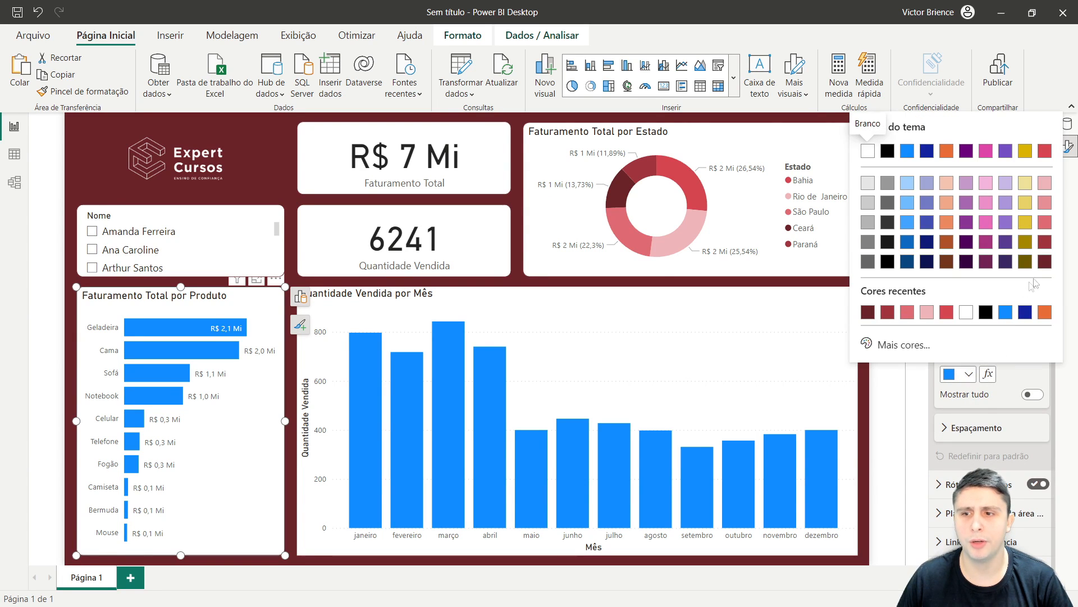
pyautogui.click(1044, 261)
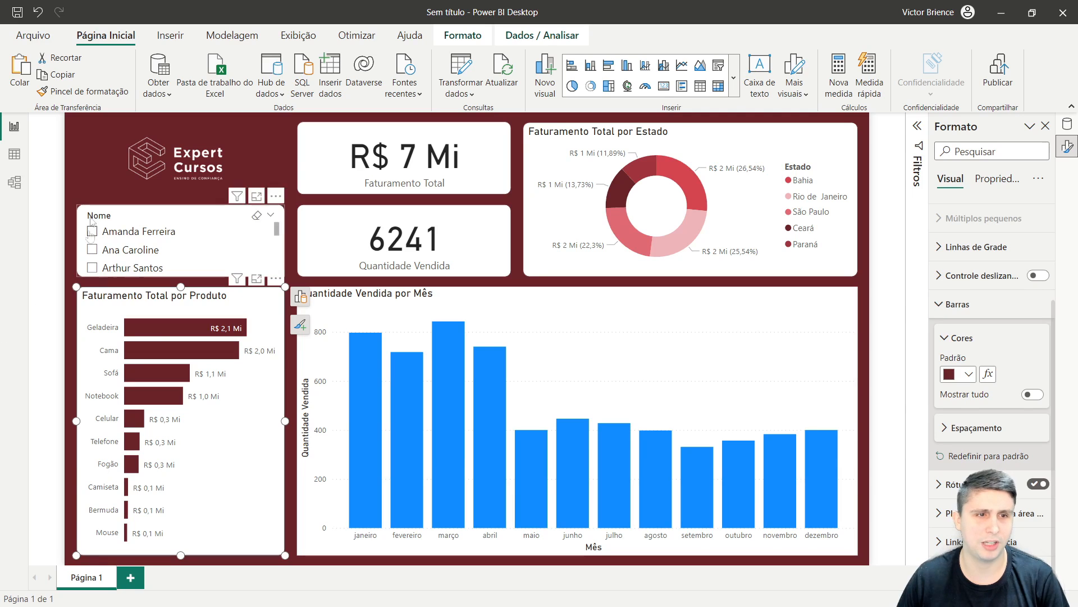
pyautogui.click(79, 190)
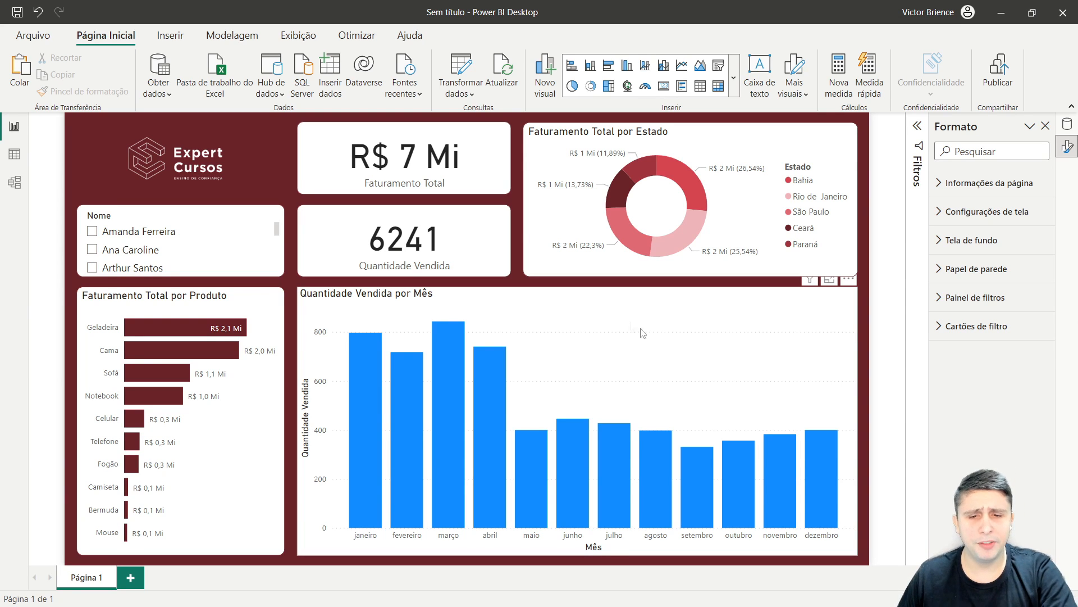
# Step: Turn on the visual border of the Quantidade Vendida por Mês chart and colour it the darkest theme red
pyautogui.click(537, 302)
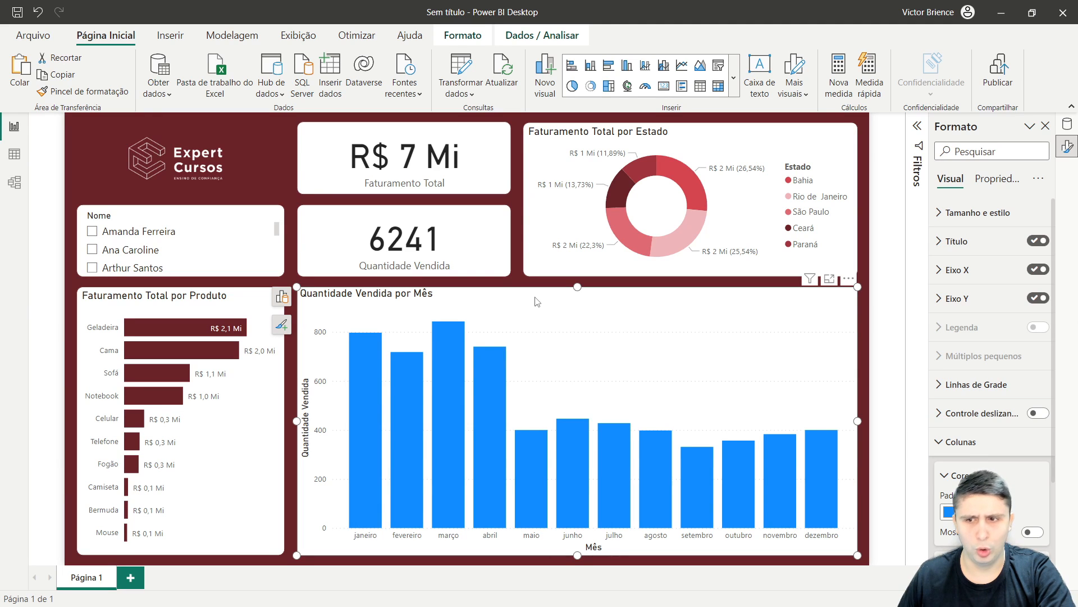
pyautogui.click(978, 213)
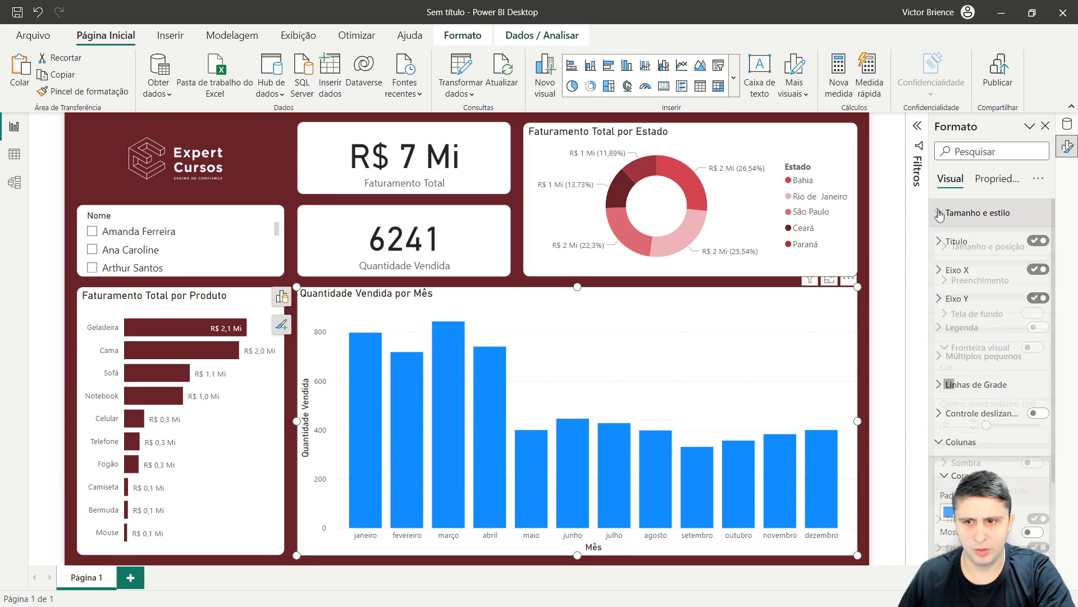
pyautogui.click(1031, 349)
pyautogui.click(969, 383)
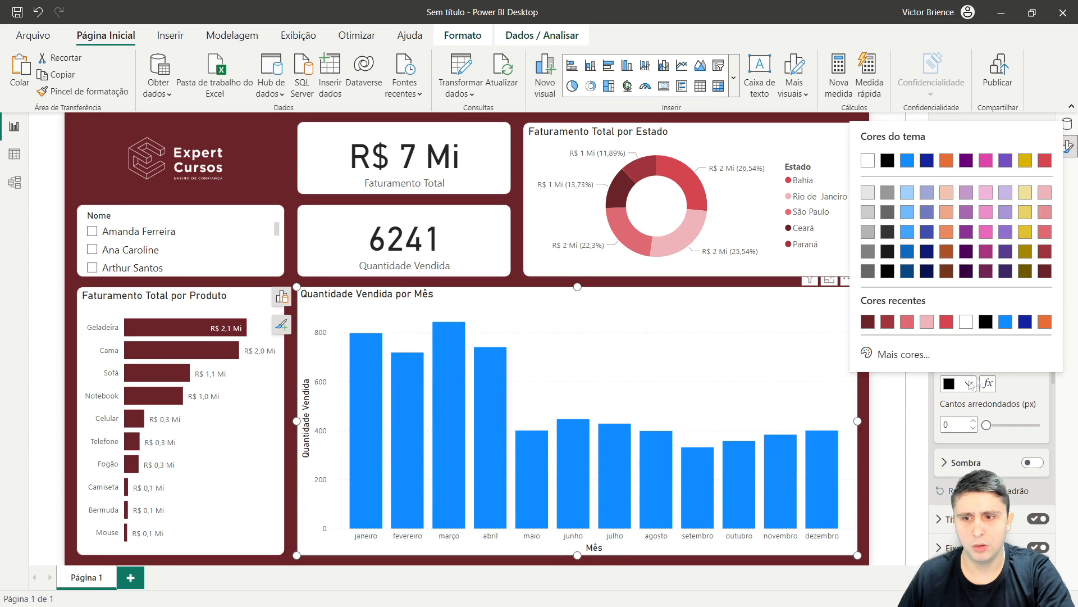
pyautogui.click(1045, 271)
# Step: Round the corners of the Quantidade Vendida por Mês chart's border like those of the other visuals
pyautogui.click(973, 421)
pyautogui.click(973, 420)
pyautogui.click(973, 420)
pyautogui.click(973, 420)
pyautogui.click(973, 421)
pyautogui.click(973, 420)
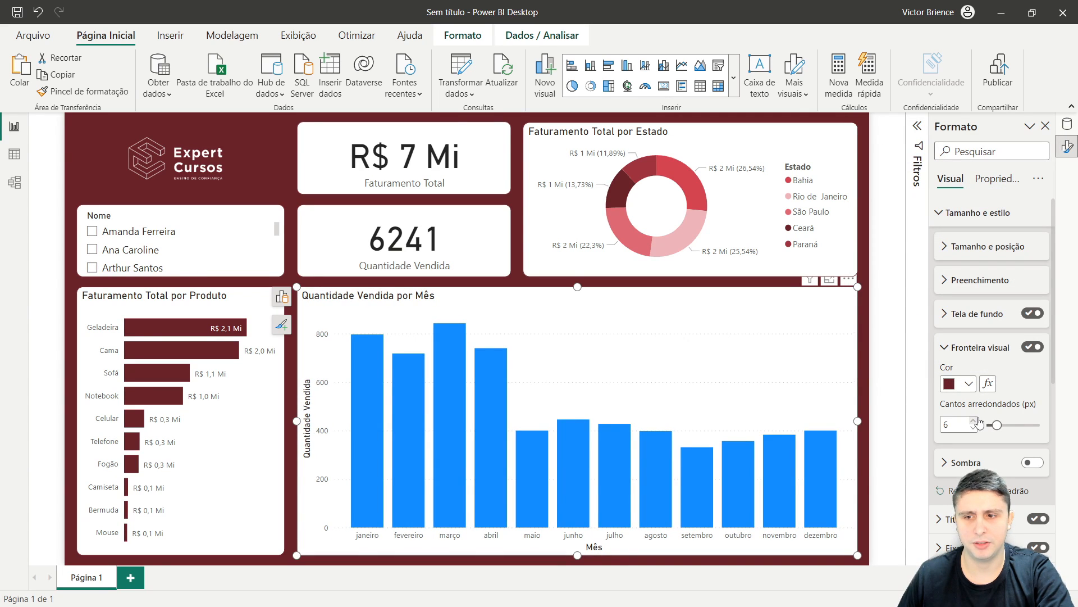
pyautogui.click(975, 420)
pyautogui.click(974, 421)
pyautogui.click(976, 422)
pyautogui.click(939, 214)
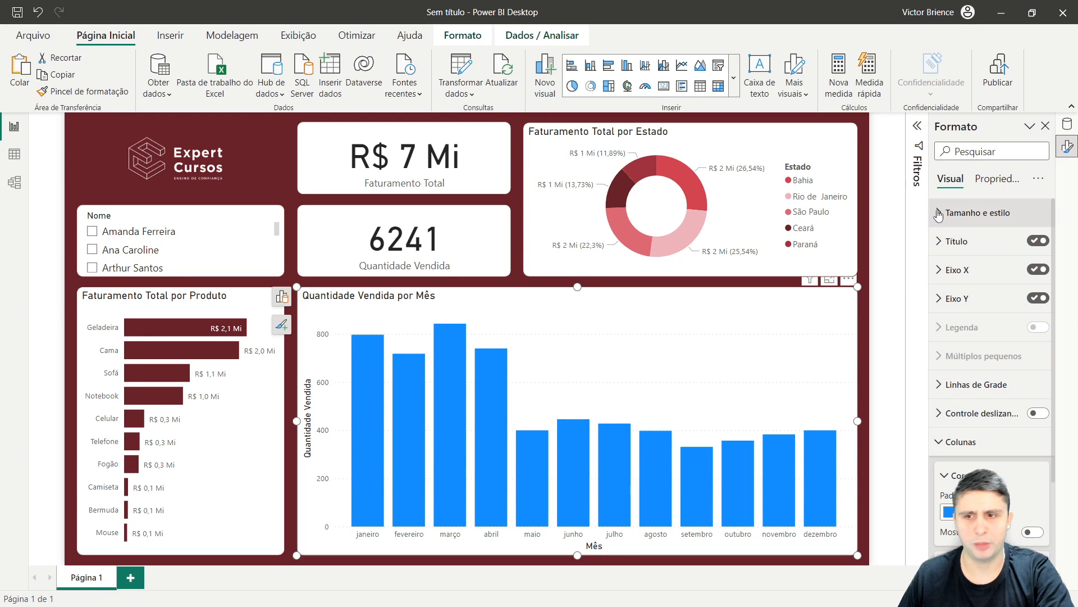
# Step: Hide the X-axis title of the Quantidade Vendida por Mês chart
pyautogui.click(940, 272)
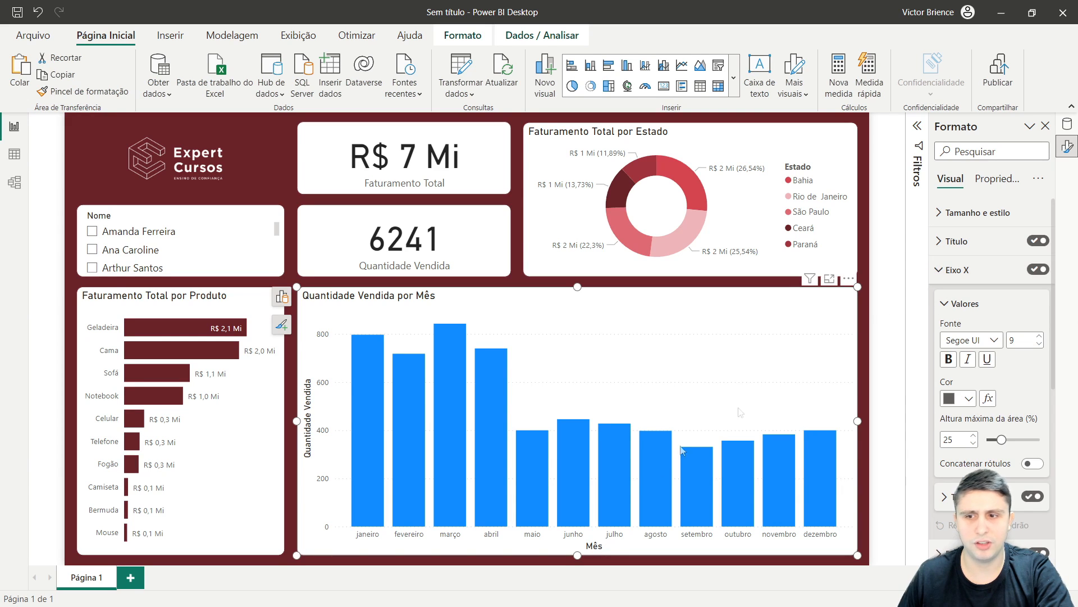
pyautogui.click(1039, 497)
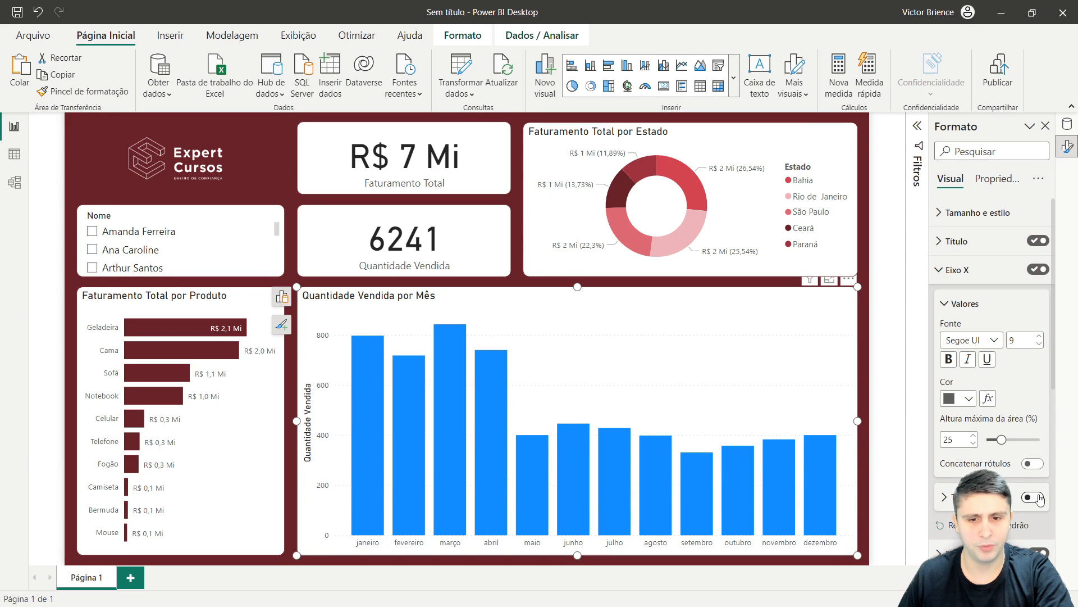
pyautogui.click(941, 270)
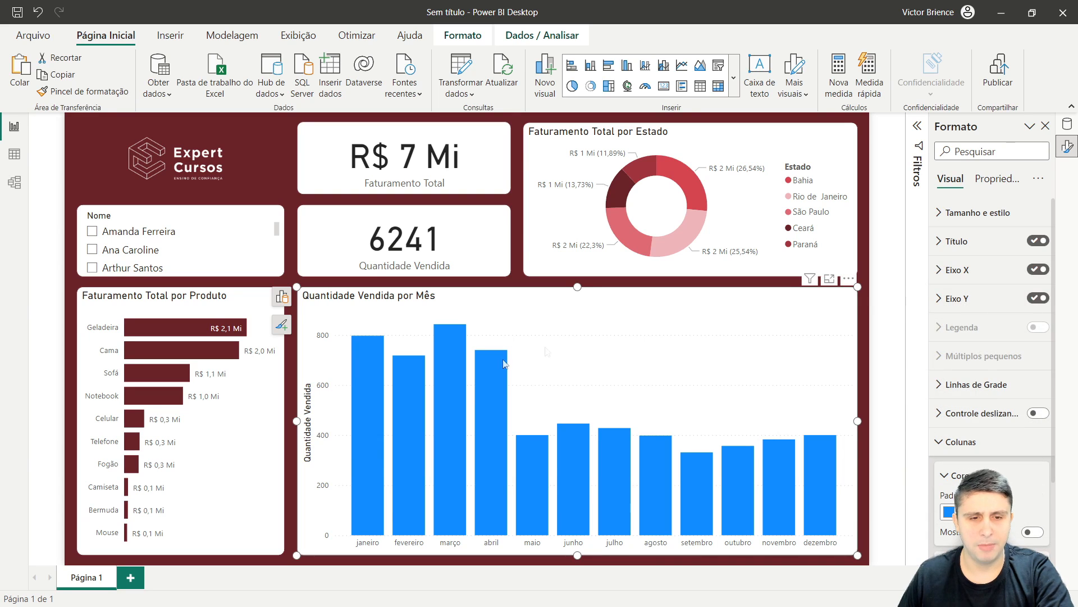
# Step: Hide the Y-axis title and the whole Y axis of the Quantidade Vendida por Mês chart
pyautogui.click(942, 300)
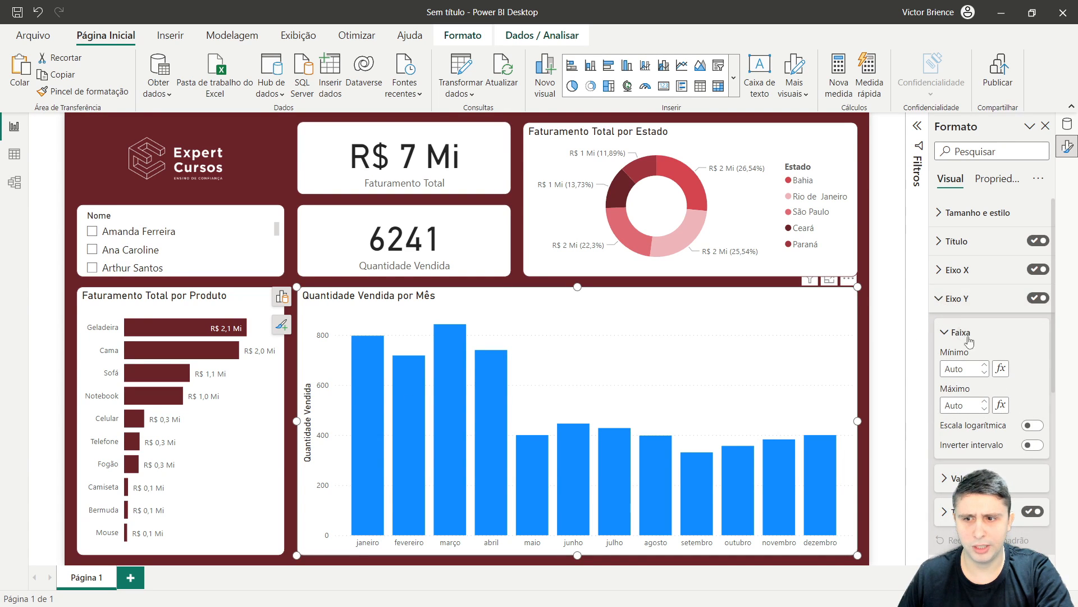
pyautogui.click(1035, 512)
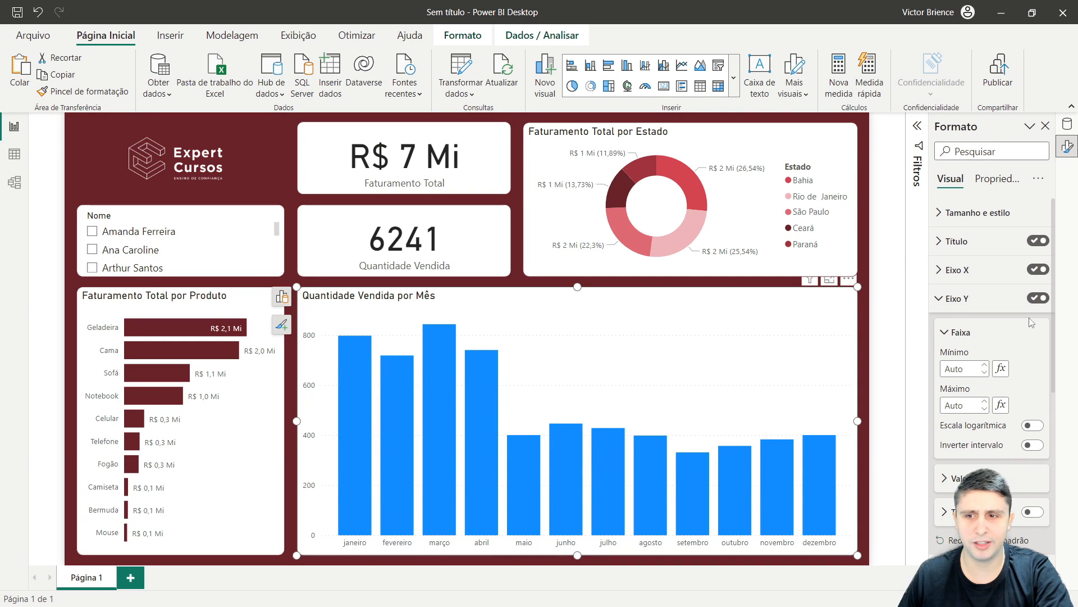
pyautogui.click(1038, 298)
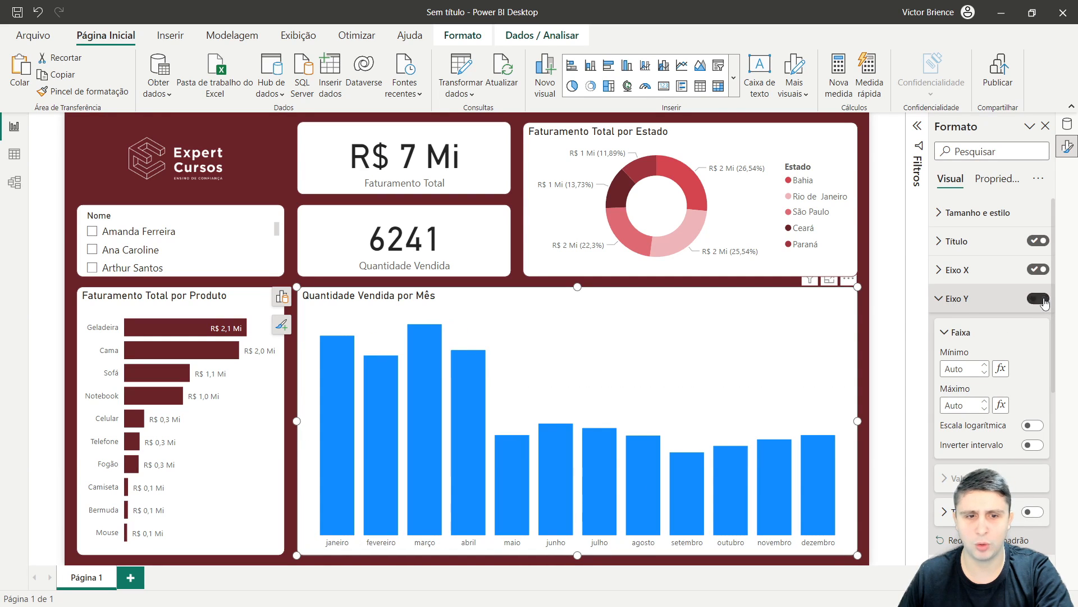
pyautogui.click(954, 300)
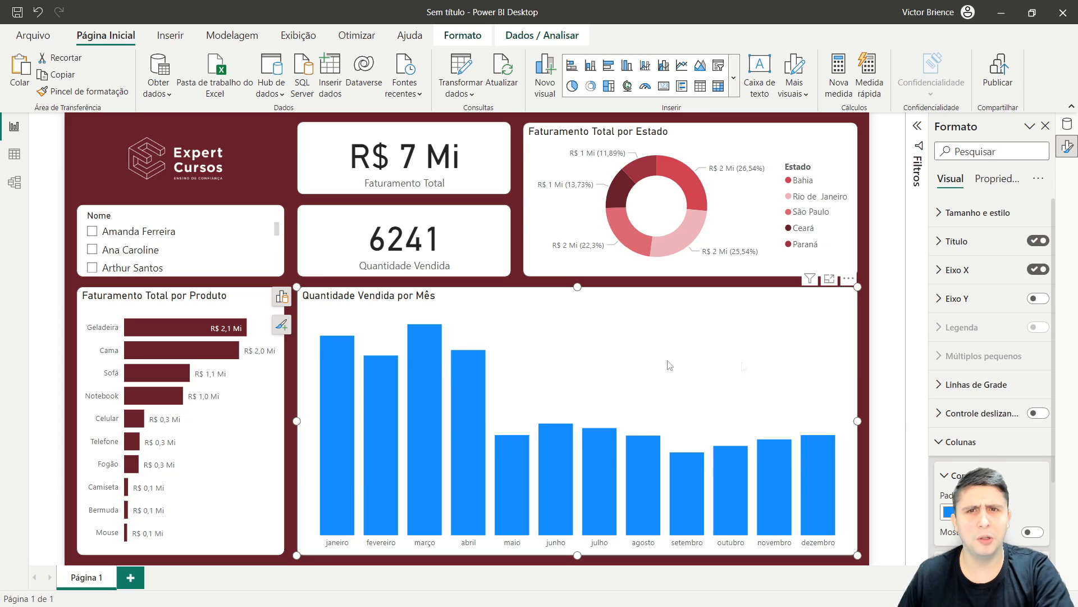
# Step: Turn on data labels for the columns of the Quantidade Vendida por Mês chart
pyautogui.scroll(-3, 977, 349)
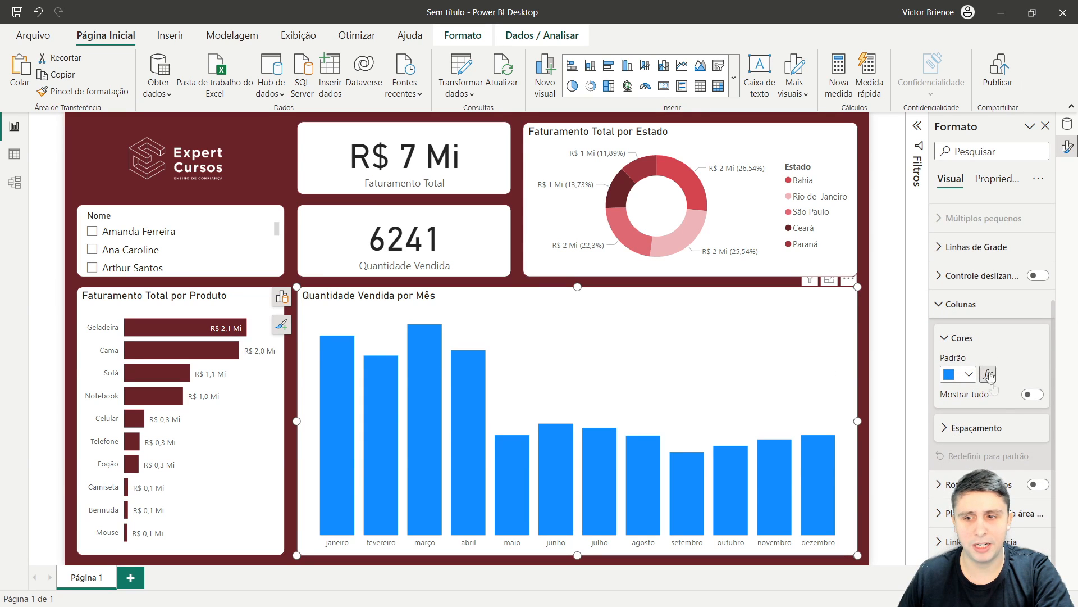
pyautogui.click(1037, 484)
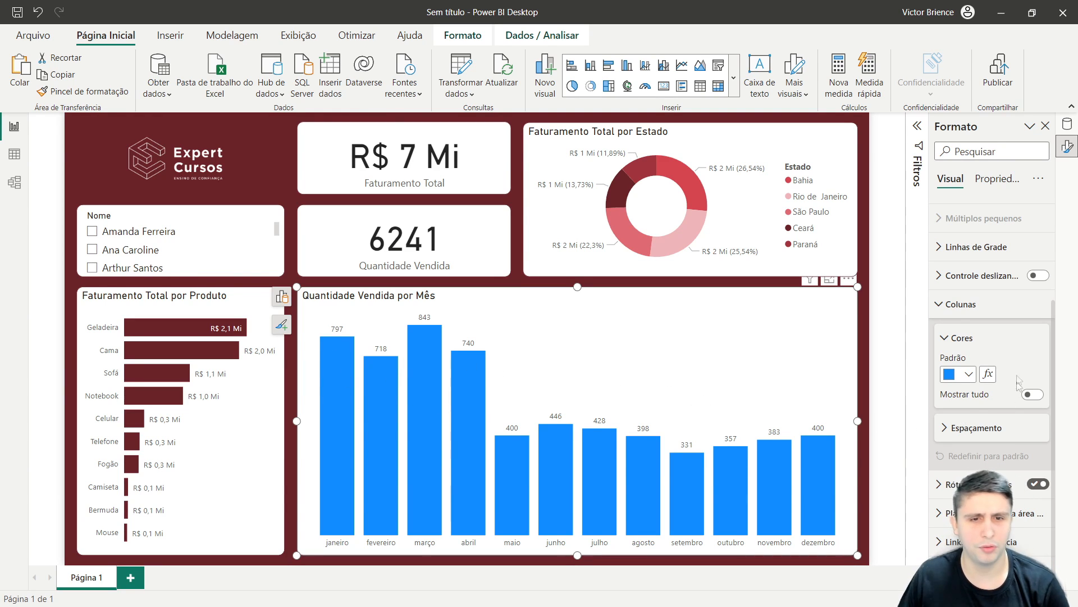
pyautogui.scroll(3, 954, 404)
pyautogui.click(963, 441)
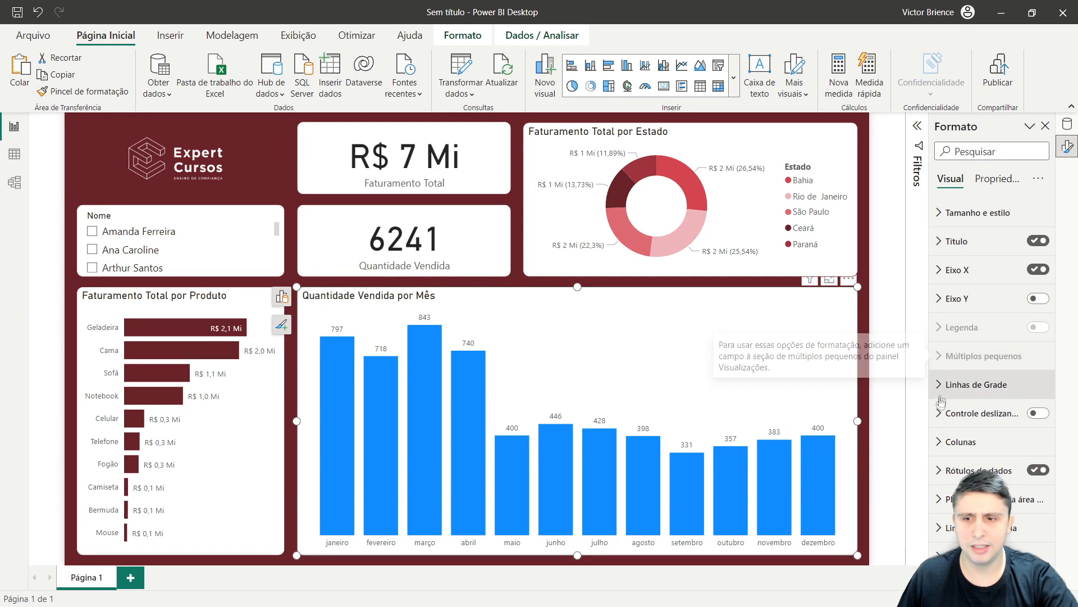
# Step: Colour the columns of the Quantidade Vendida por Mês chart the darkest theme red and deselect the chart
pyautogui.click(937, 448)
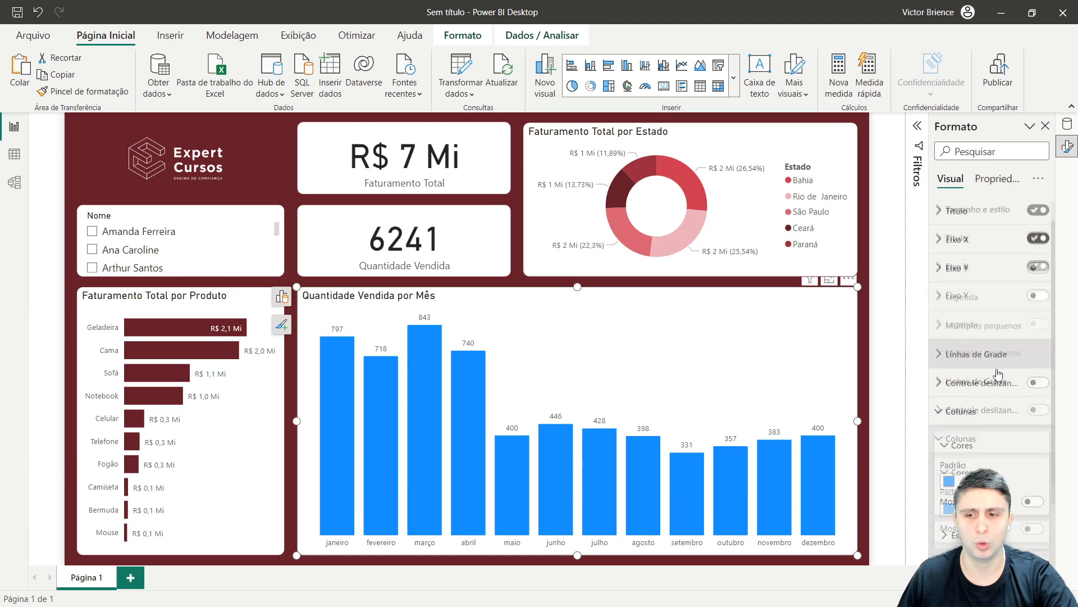
pyautogui.click(973, 381)
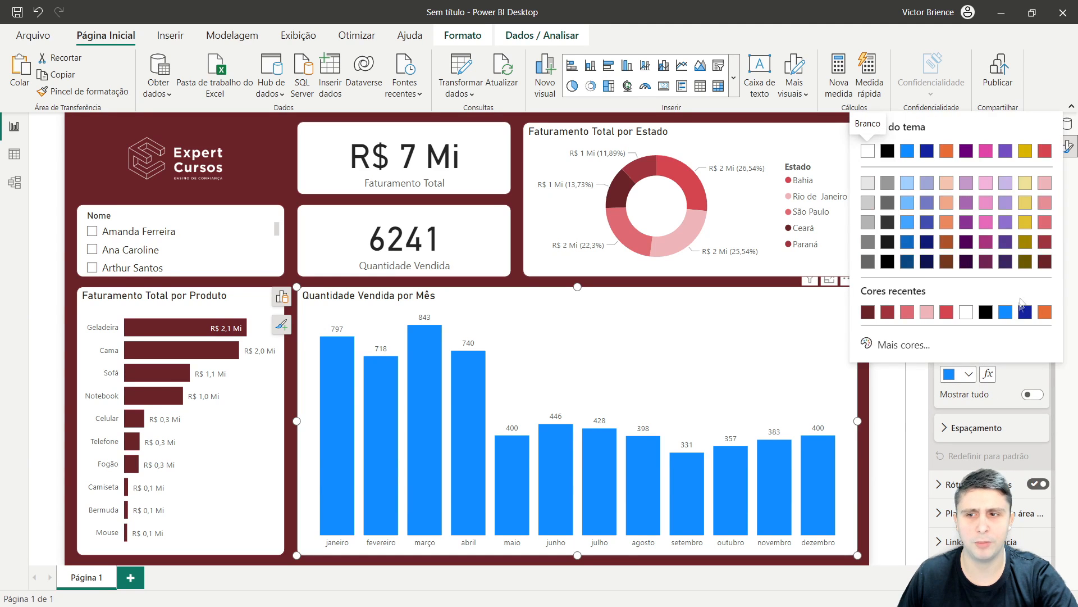
pyautogui.click(1045, 262)
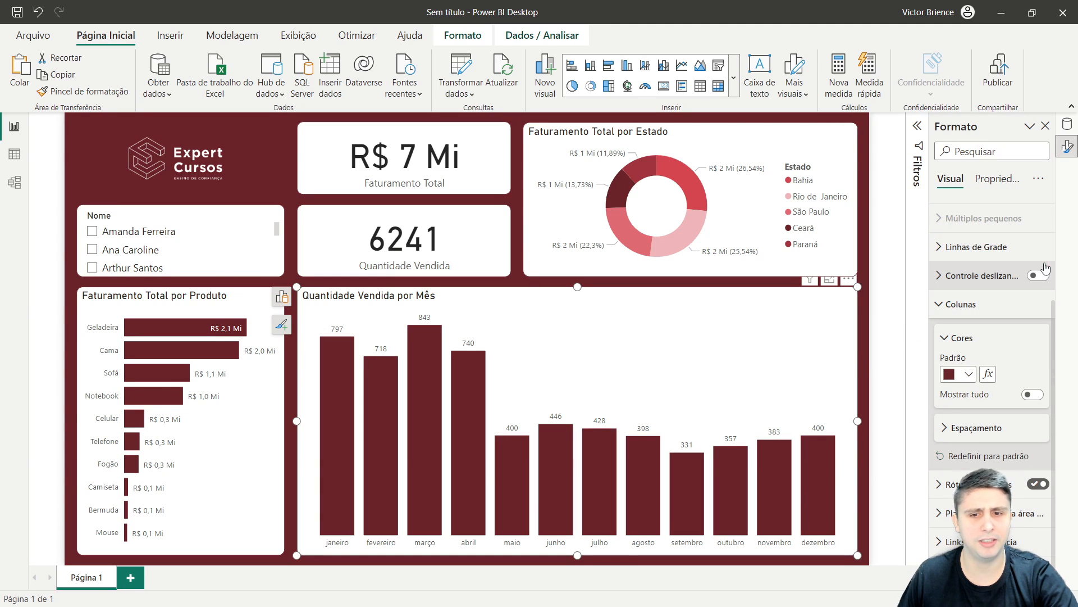
pyautogui.click(42, 248)
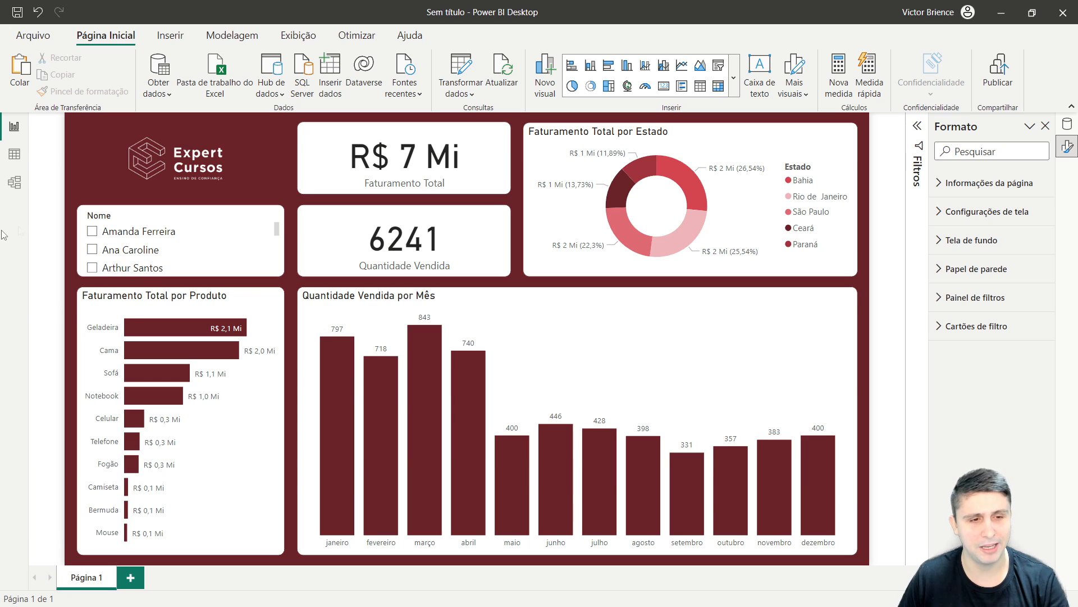
# Step: Test the dashboard's cross-highlighting with the janeiro column and the Cama bar, clearing each selection
pyautogui.click(335, 397)
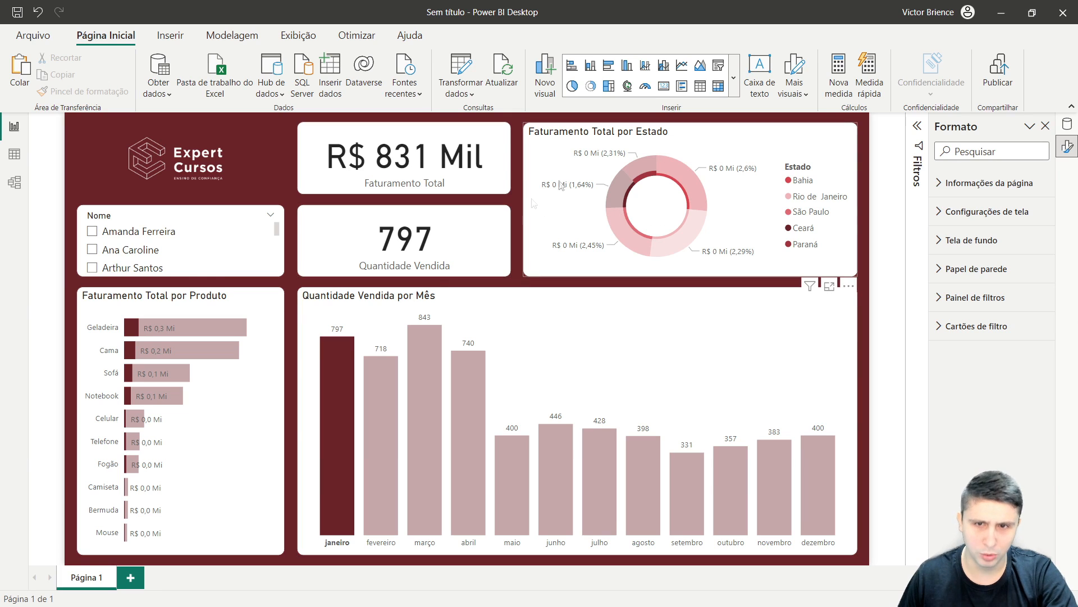
pyautogui.click(335, 385)
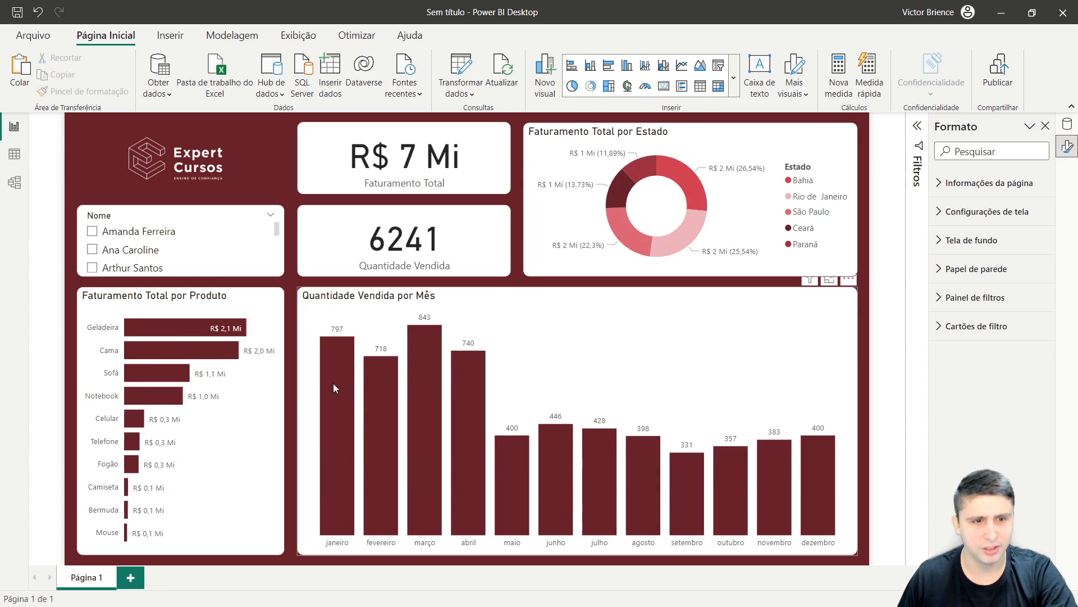
pyautogui.click(162, 348)
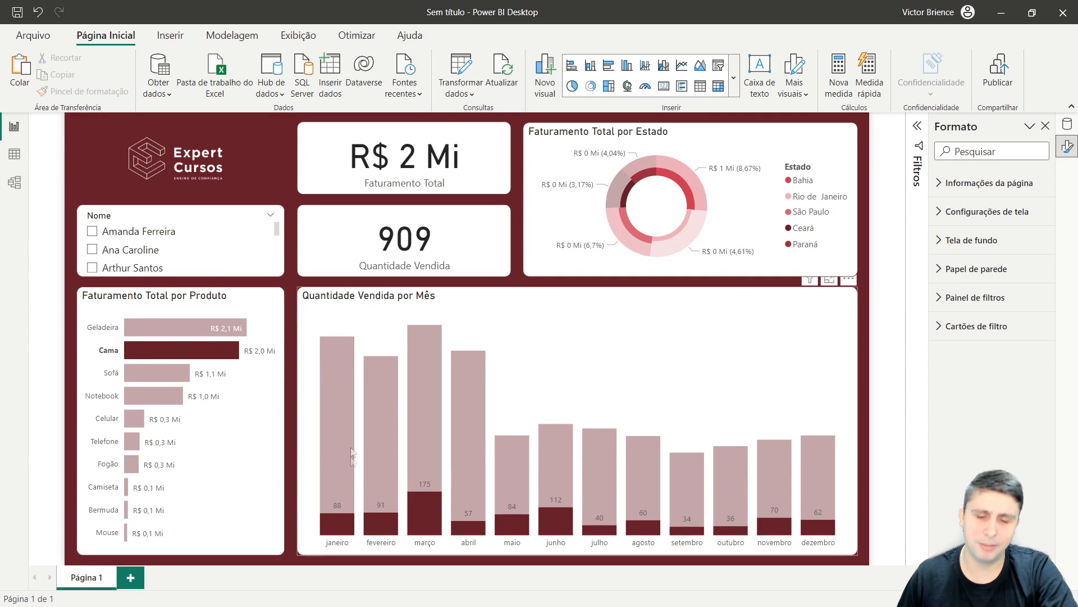
pyautogui.click(216, 352)
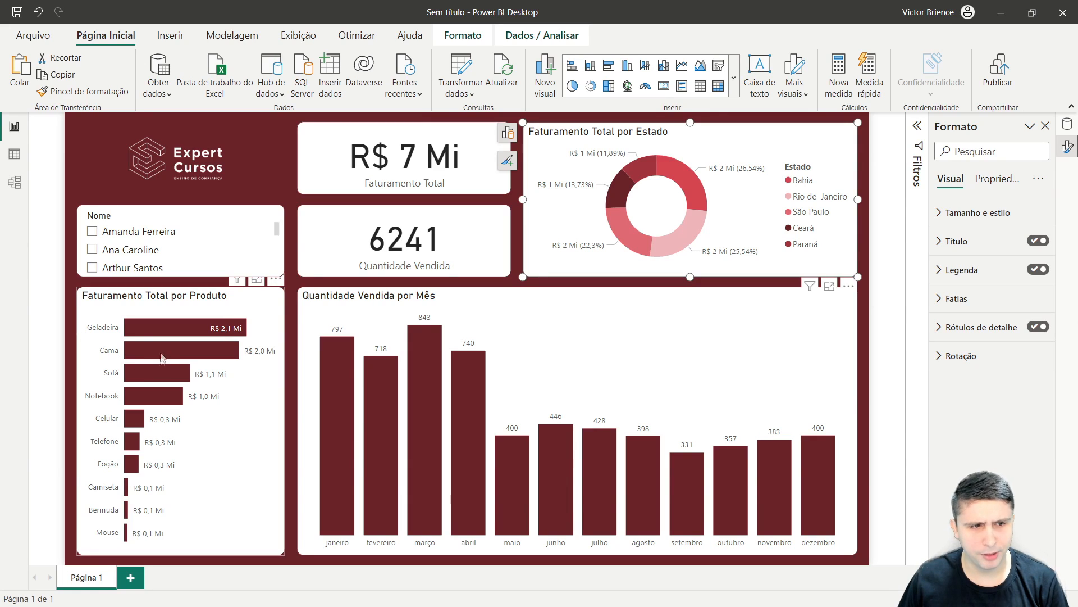
# Step: Cross-highlight the dashboard by the Geladeira product combined with the Rio de Janeiro slice of the state chart
pyautogui.moveTo(686, 244)
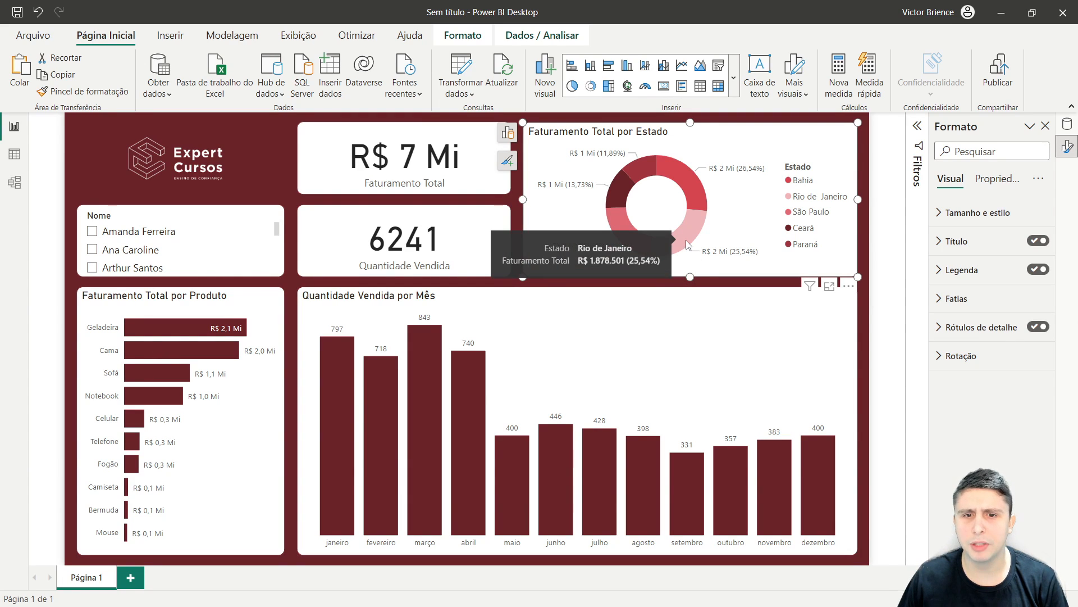
pyautogui.click(166, 330)
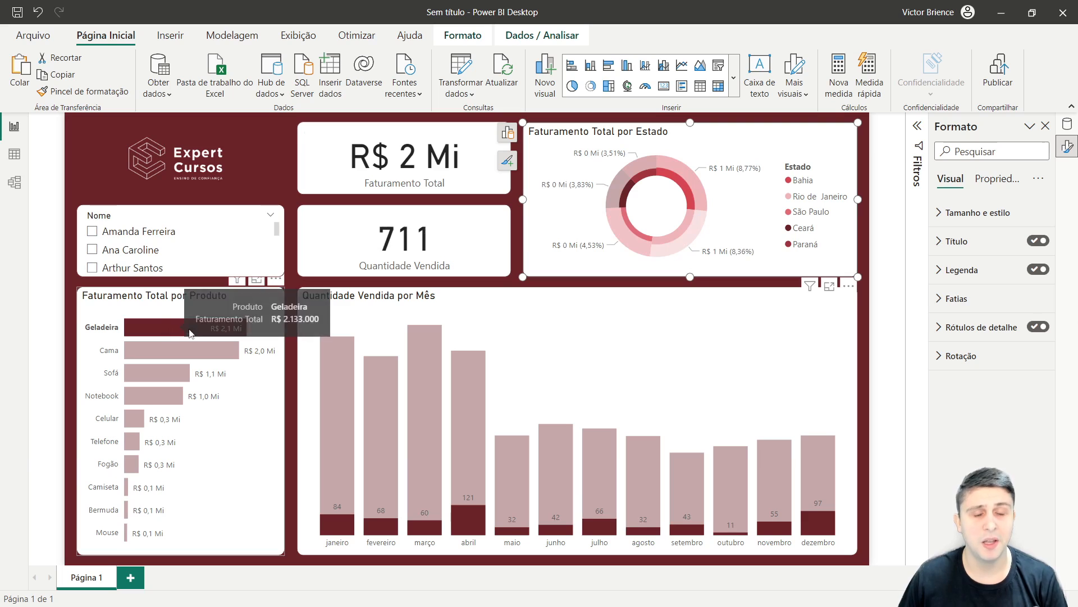
pyautogui.click(691, 241)
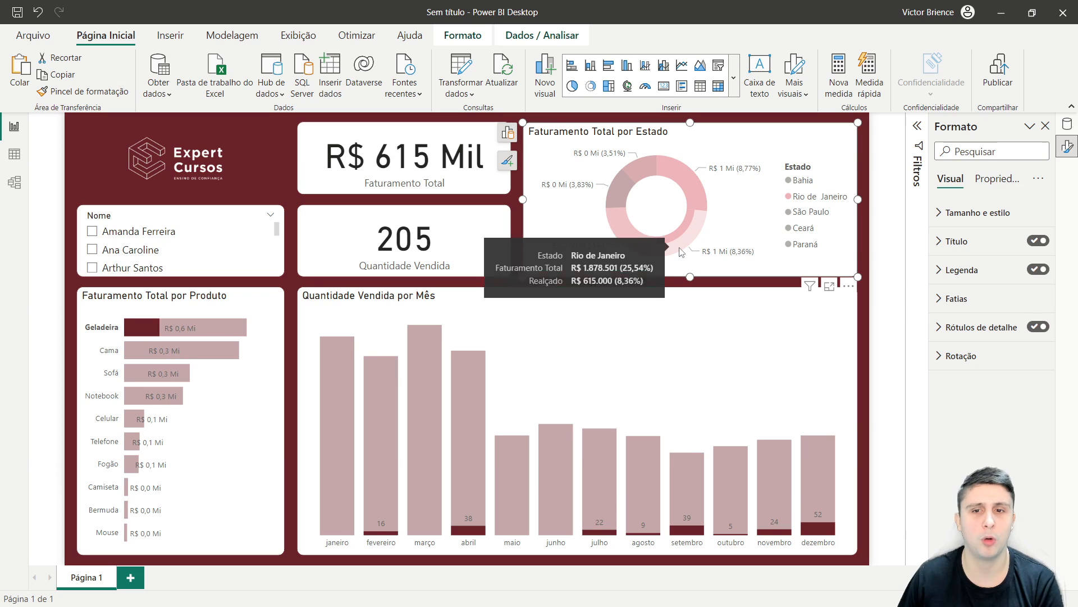
# Step: Clear the combined Geladeira and Rio de Janeiro cross-highlighting and deselect the state chart
pyautogui.click(681, 246)
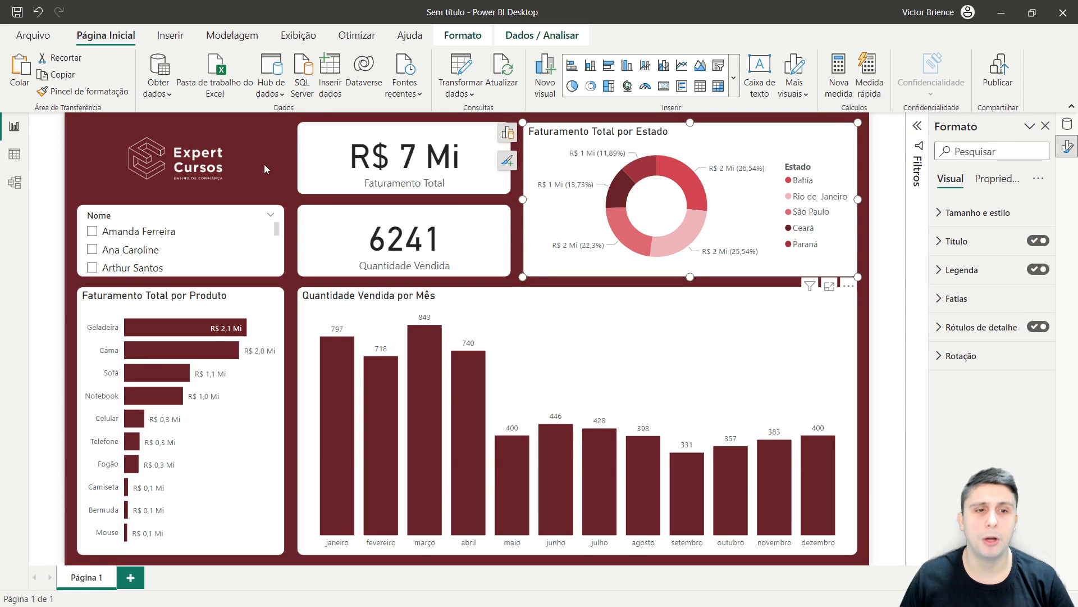
pyautogui.click(281, 166)
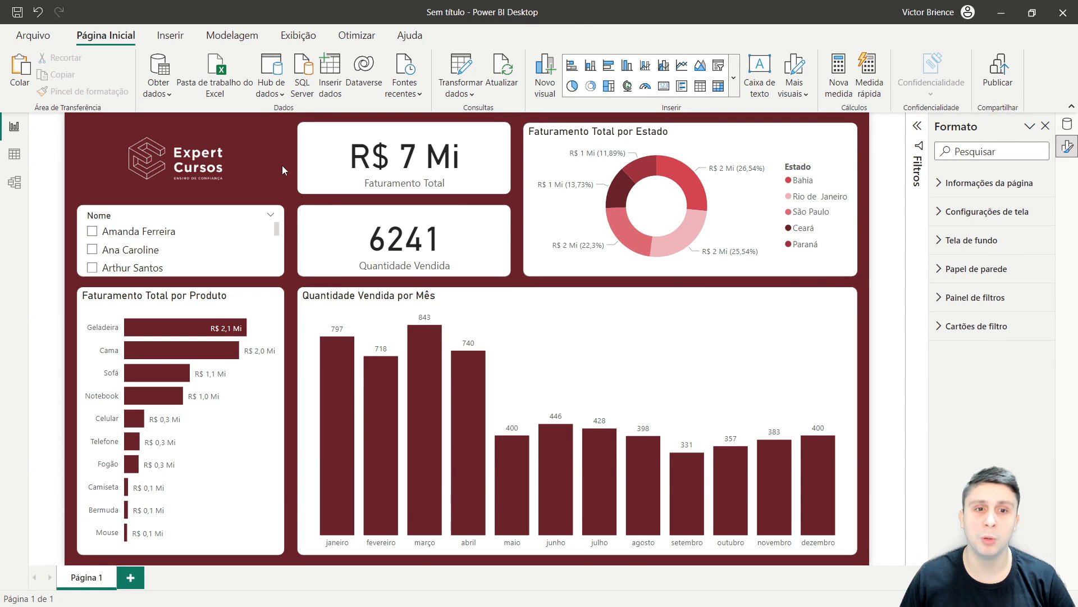
# Step: Test the Nome slicer by filtering the dashboard to the third listed person, clear that filter and deselect the slicer
pyautogui.scroll(-1, 169, 253)
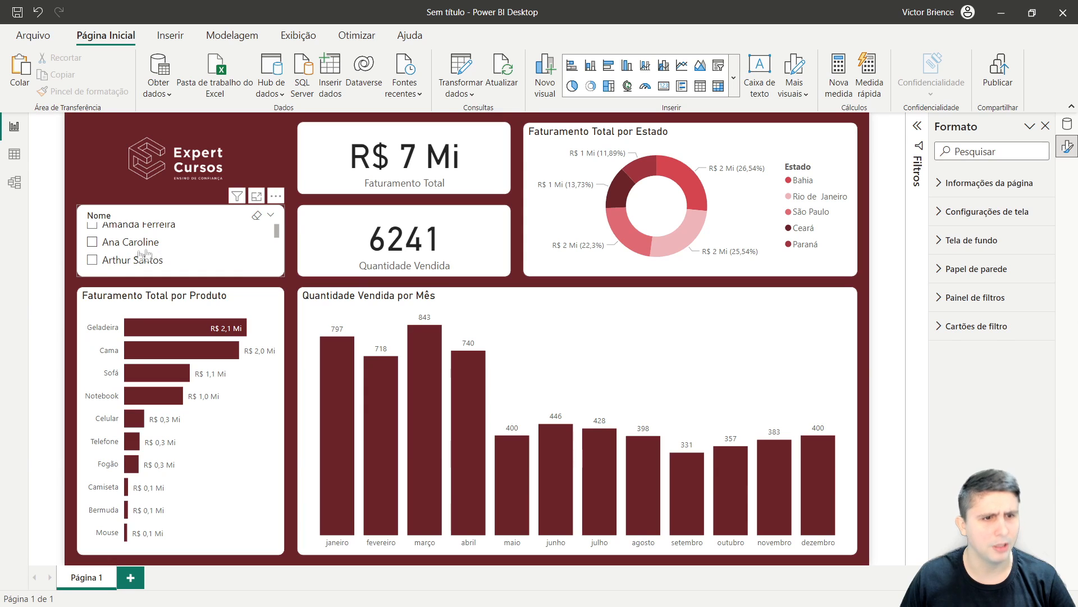
pyautogui.click(92, 259)
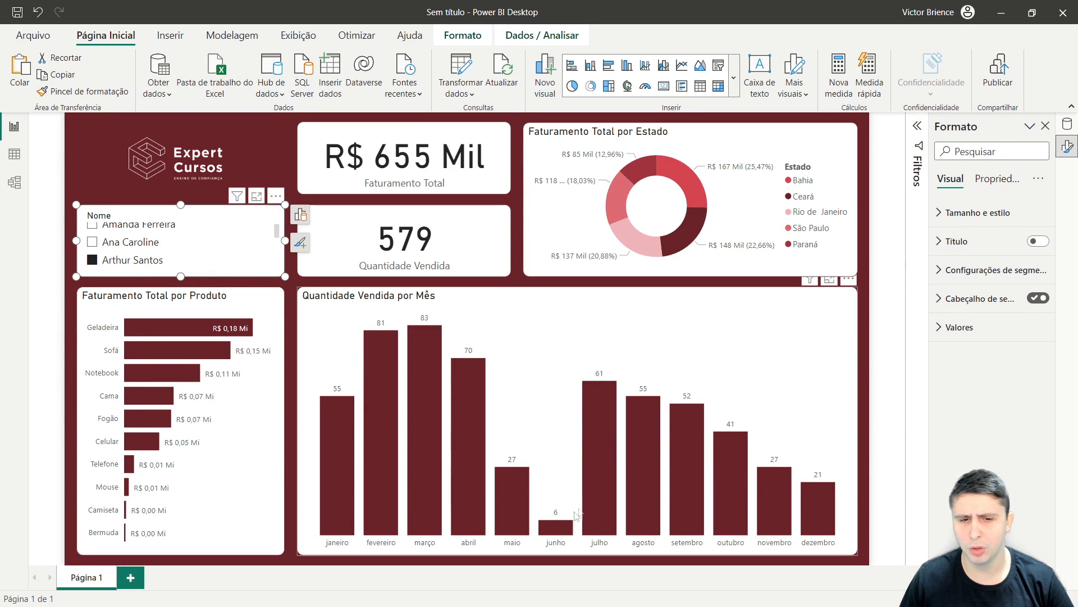
pyautogui.moveTo(560, 530)
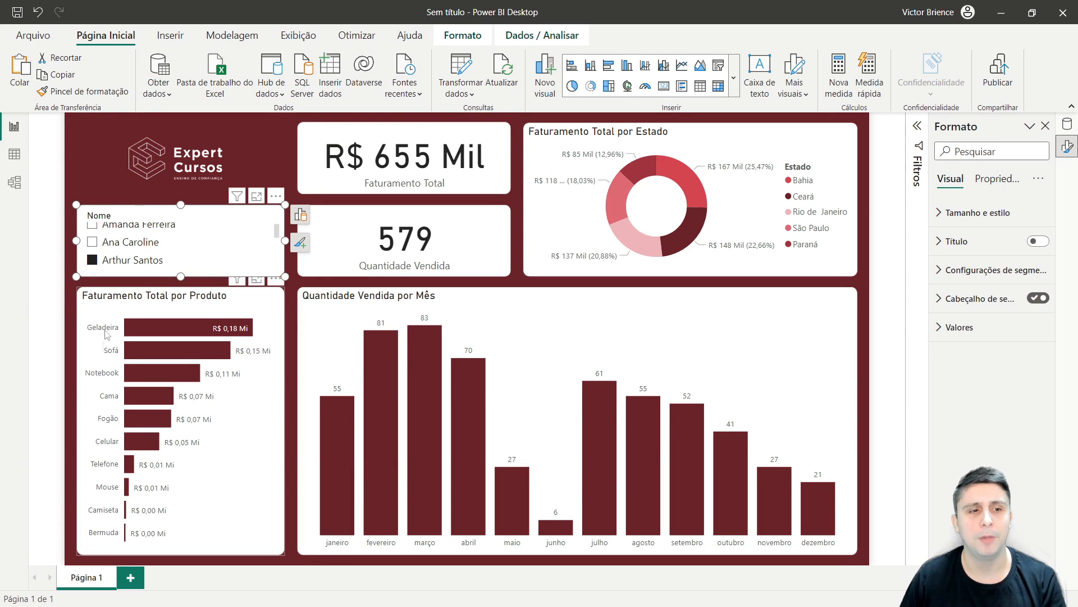
pyautogui.click(92, 260)
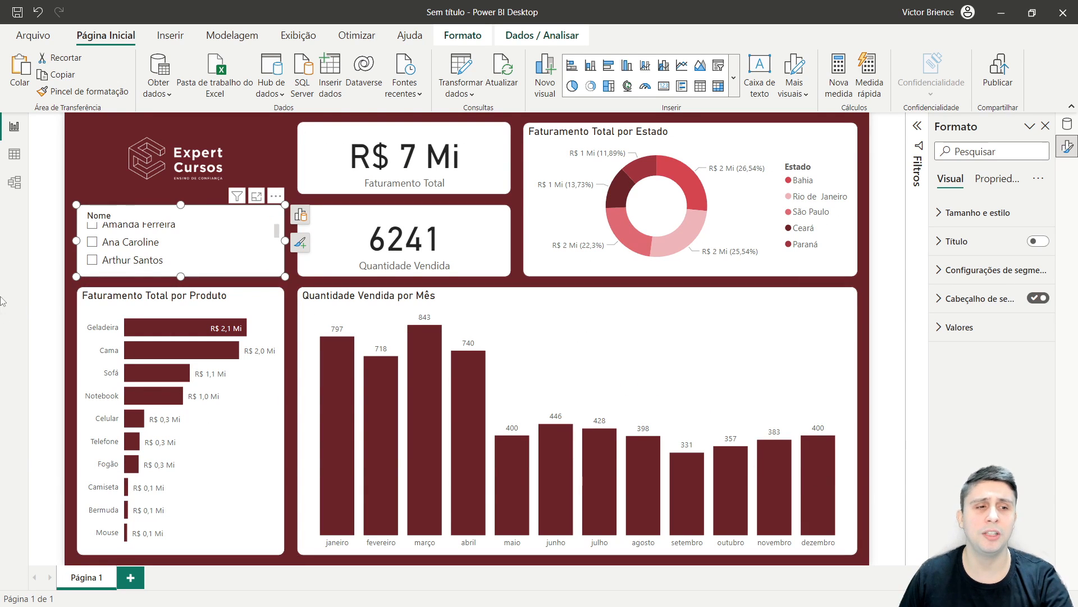
pyautogui.click(36, 284)
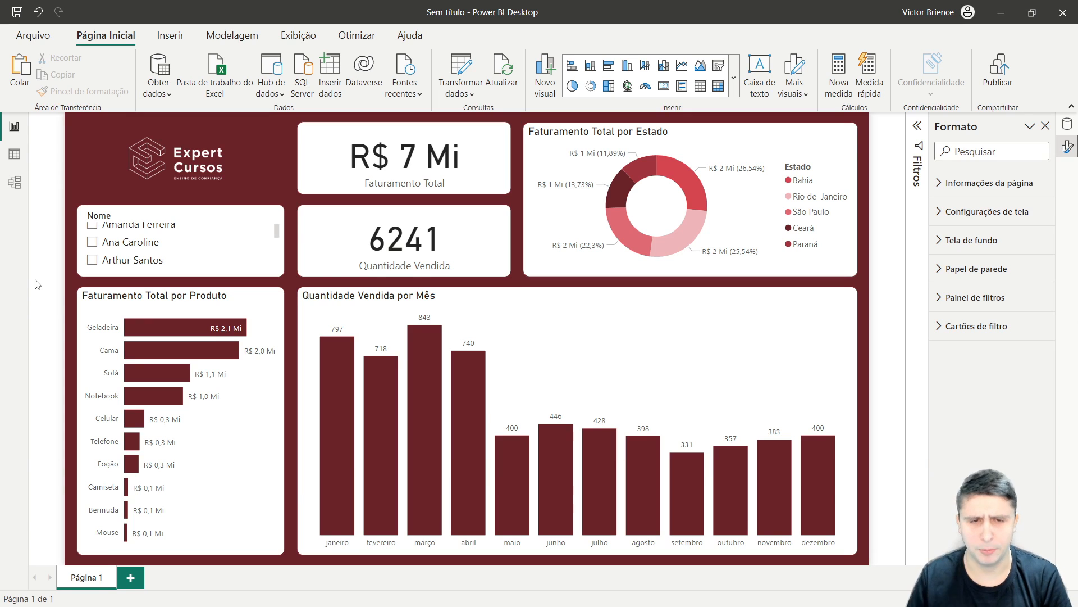
pyautogui.click(49, 44)
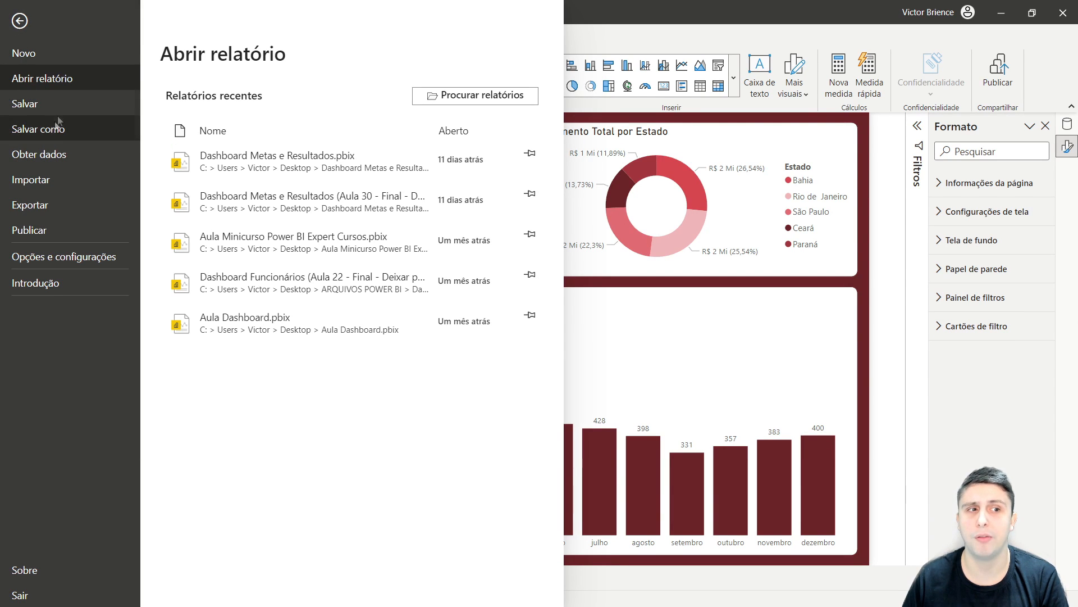
pyautogui.click(20, 23)
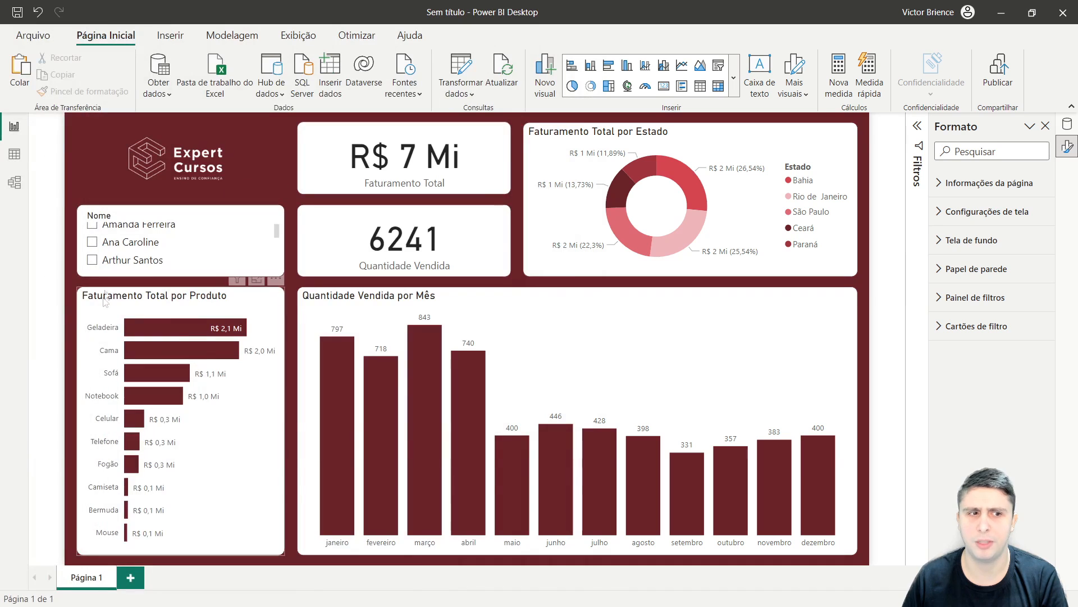